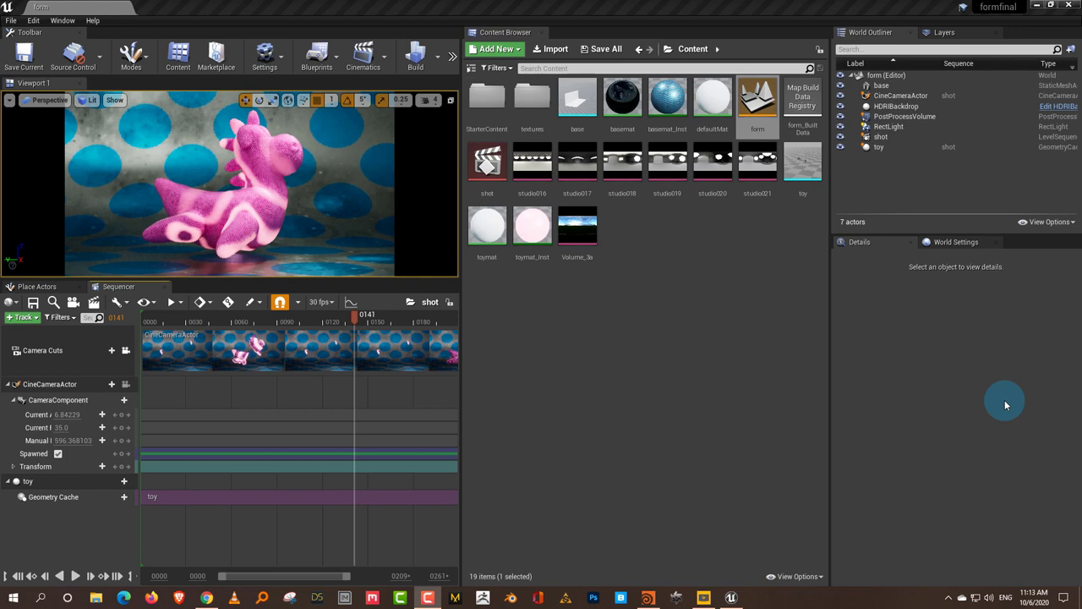
Play the shot sequence from the start and scrub the timeline to frame 150 to review the toy animation
click(146, 319)
click(75, 576)
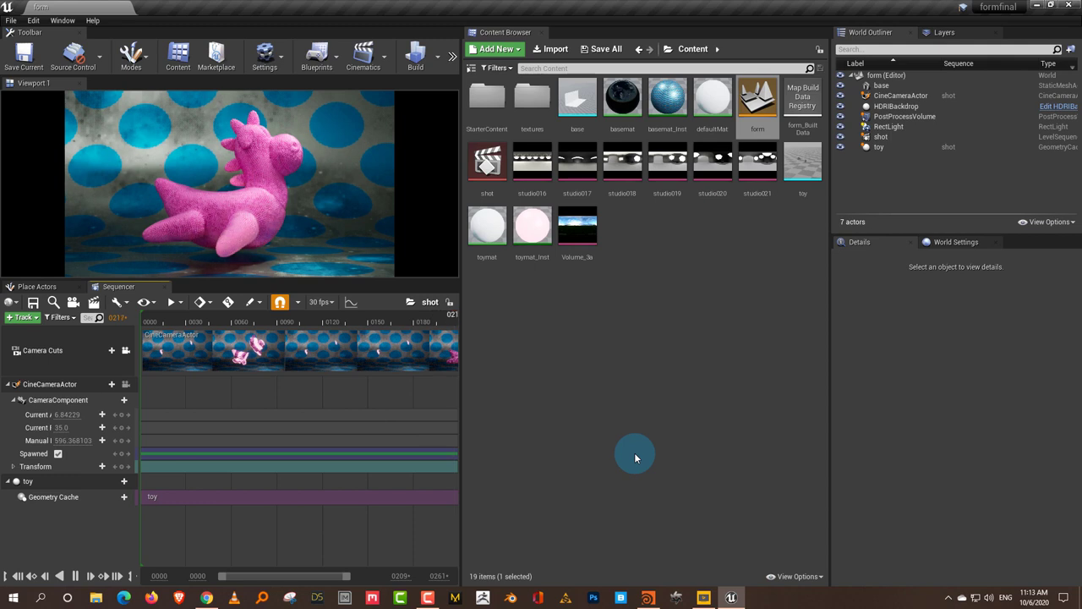
key(space)
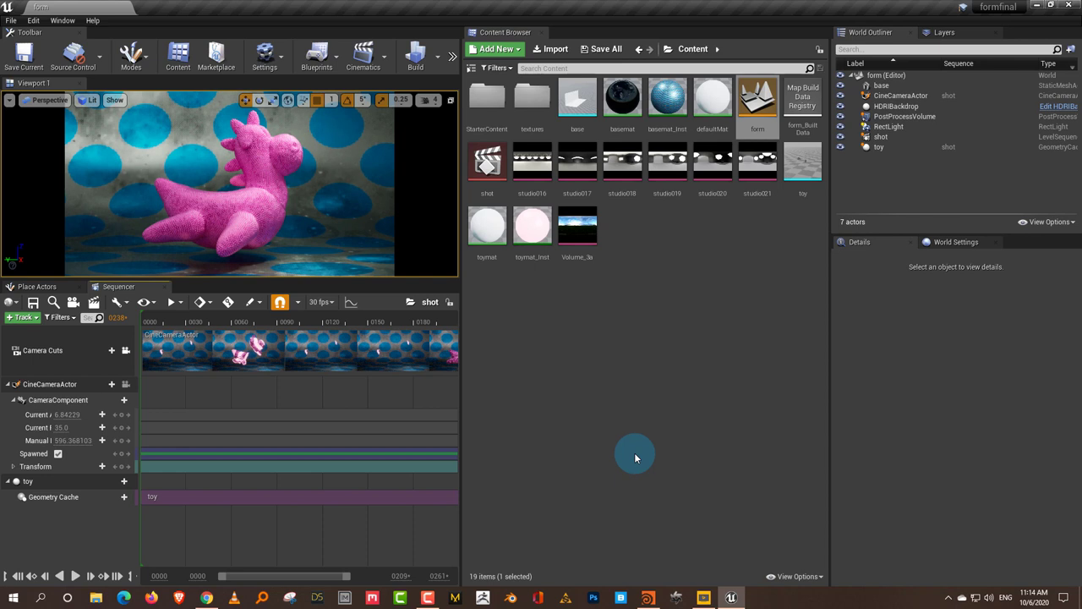
drag(234, 320, 399, 319)
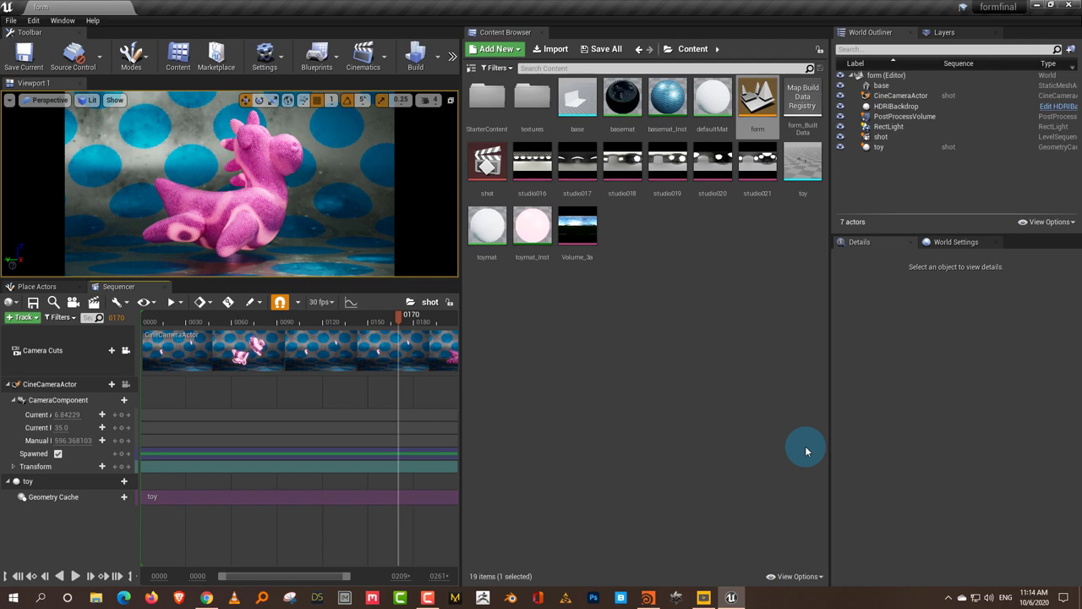
drag(194, 321, 367, 326)
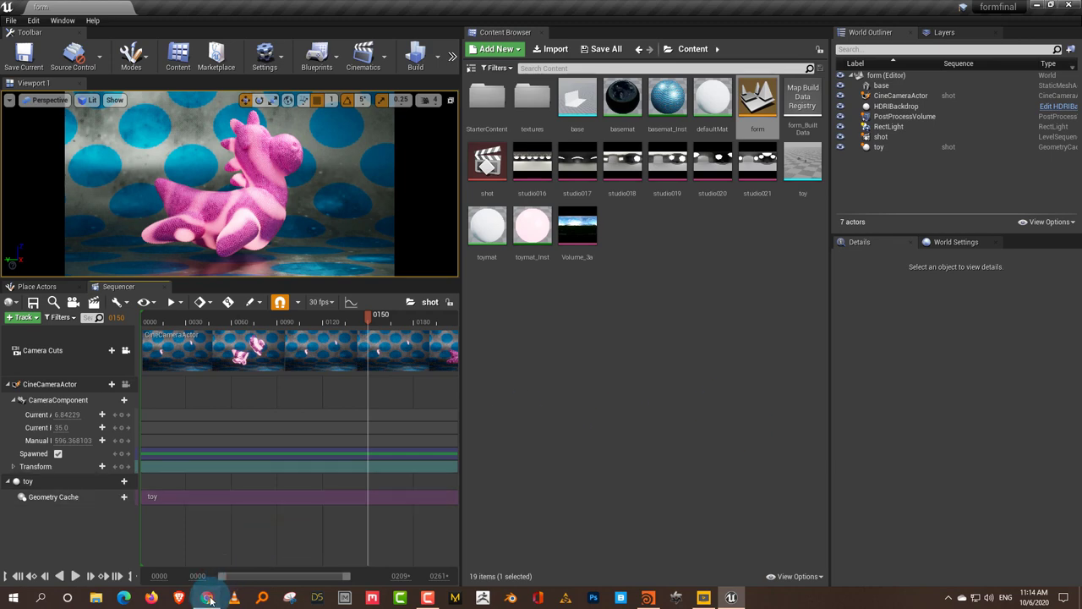
Switch to Chrome to review the Unreal intro outline document, and return to Unreal
click(208, 598)
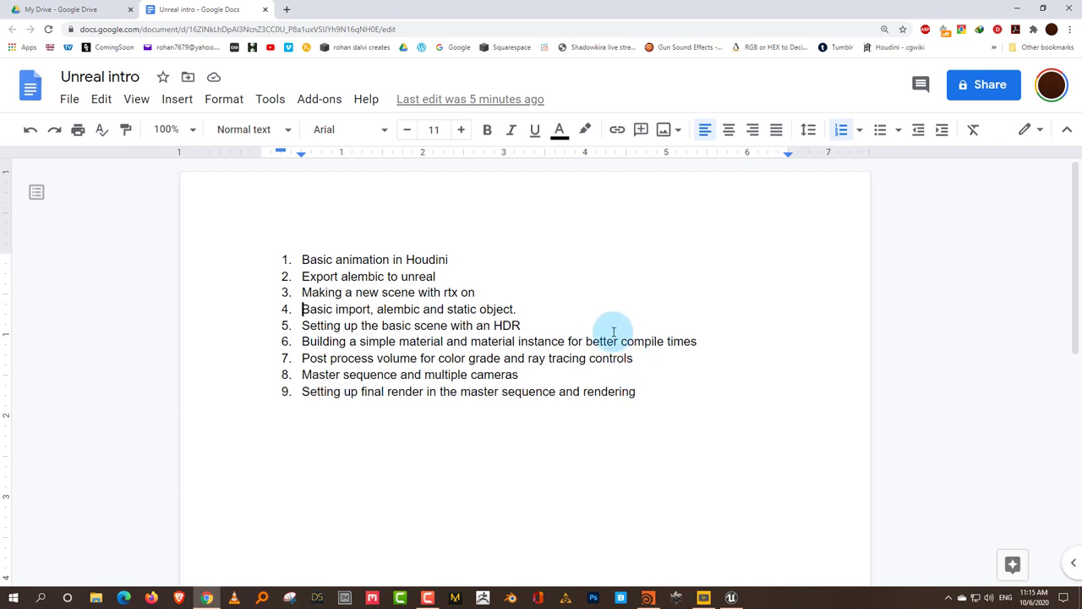
key(alt+Tab)
click(612, 370)
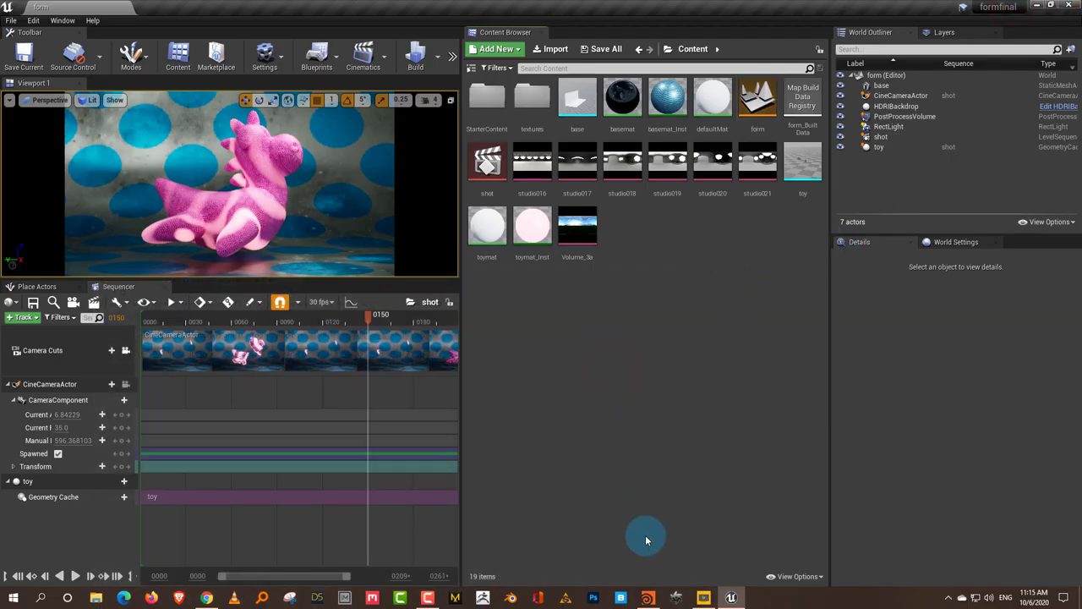
Switch to Houdini, scrub the toy animation in form.hiplc to frame 75, and compare it with the Unreal scene
click(647, 598)
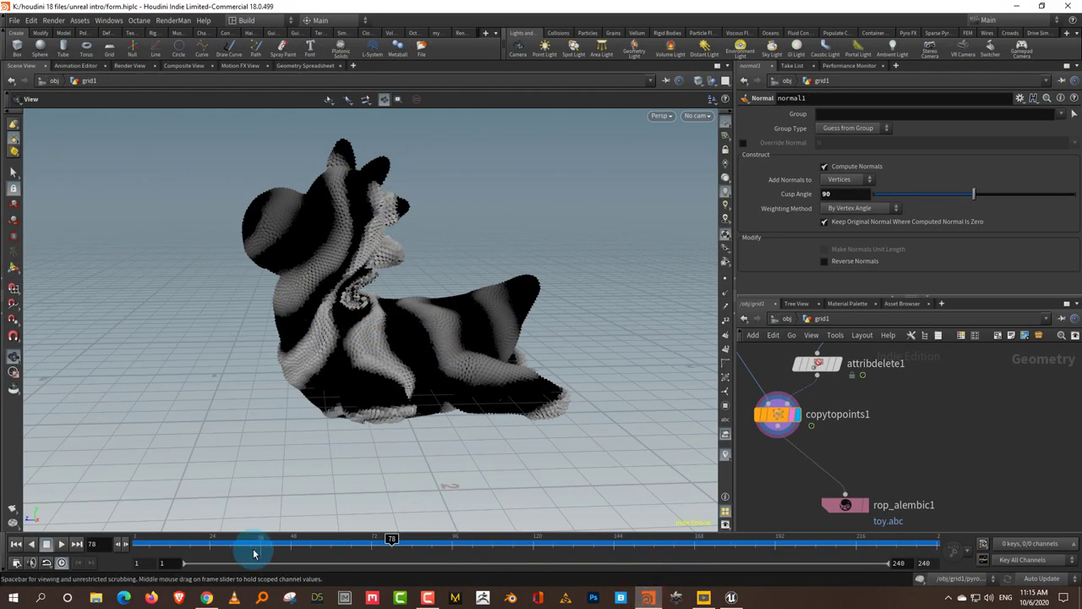
mouse_move(197, 545)
mouse_down()
mouse_move(496, 553)
mouse_move(212, 554)
mouse_move(380, 543)
mouse_up()
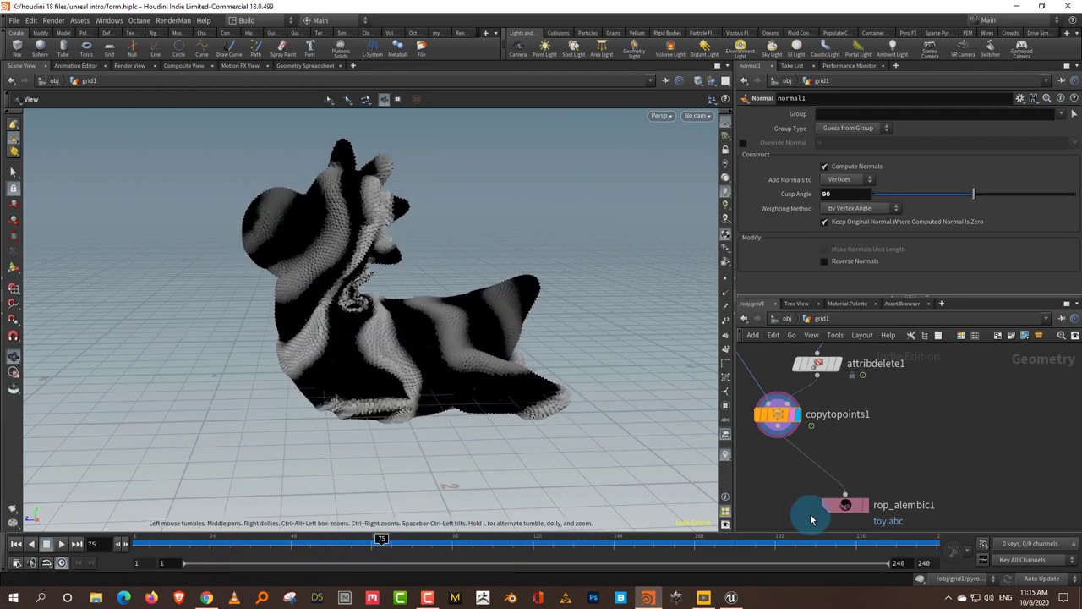
click(732, 597)
key(alt+Tab)
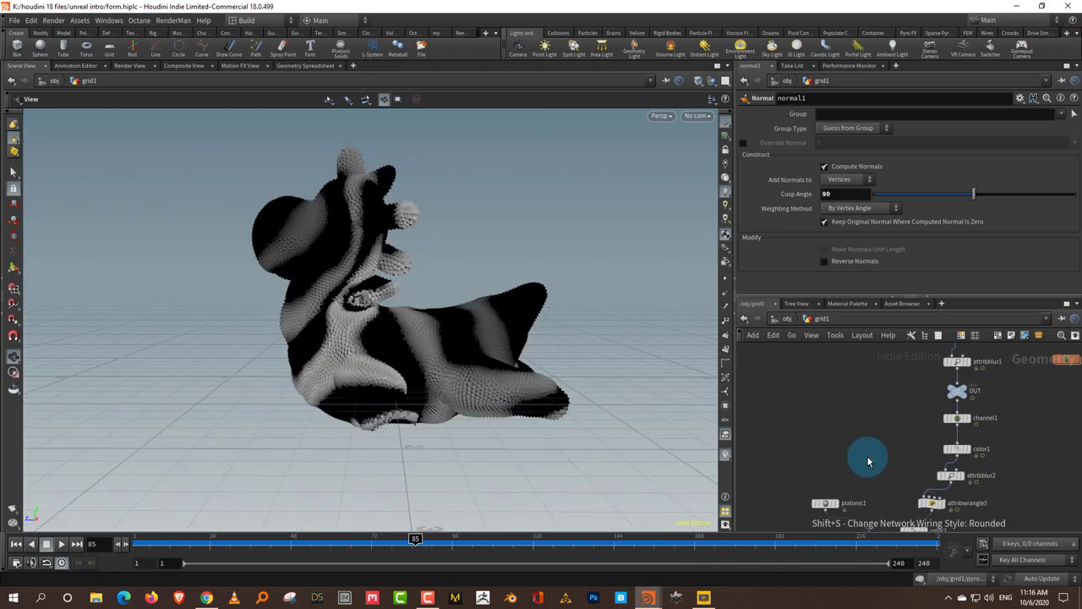
Examine the grid1 node network in form.hiplc, viewing the geometry of normal1 and copytopoints1
scroll(855, 446, down, 2)
scroll(849, 443, up, 4)
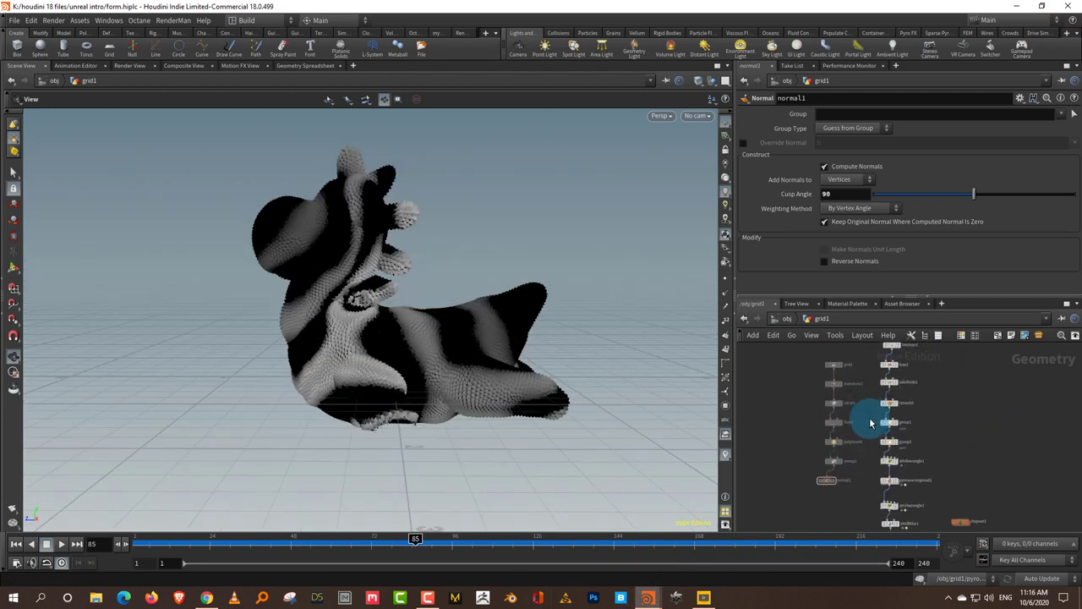
click(785, 459)
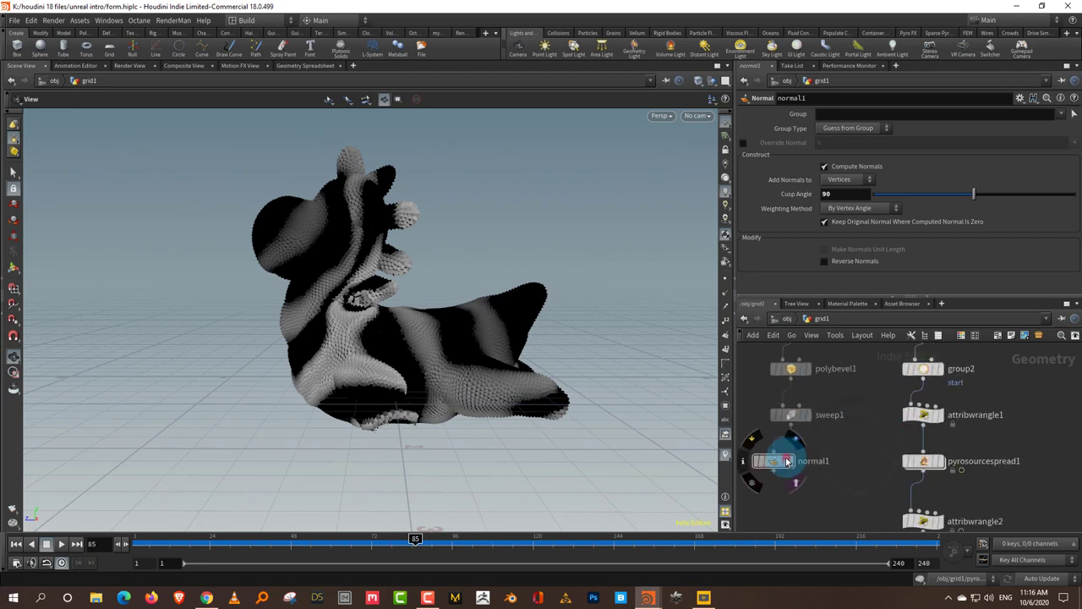
drag(584, 342, 397, 378)
middle_drag(992, 531, 985, 389)
click(864, 451)
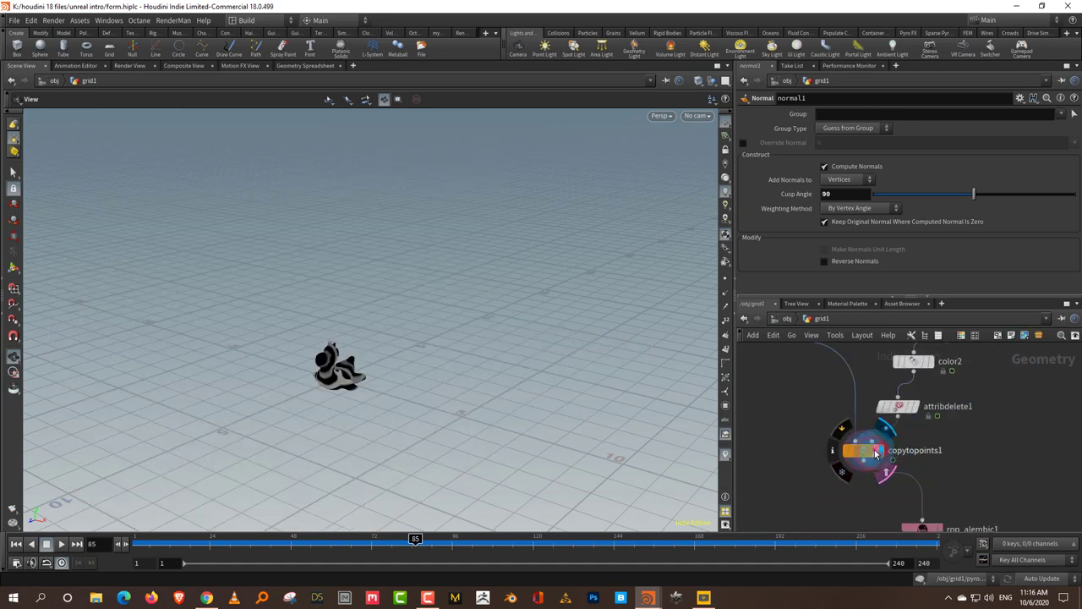
right_drag(415, 367, 420, 392)
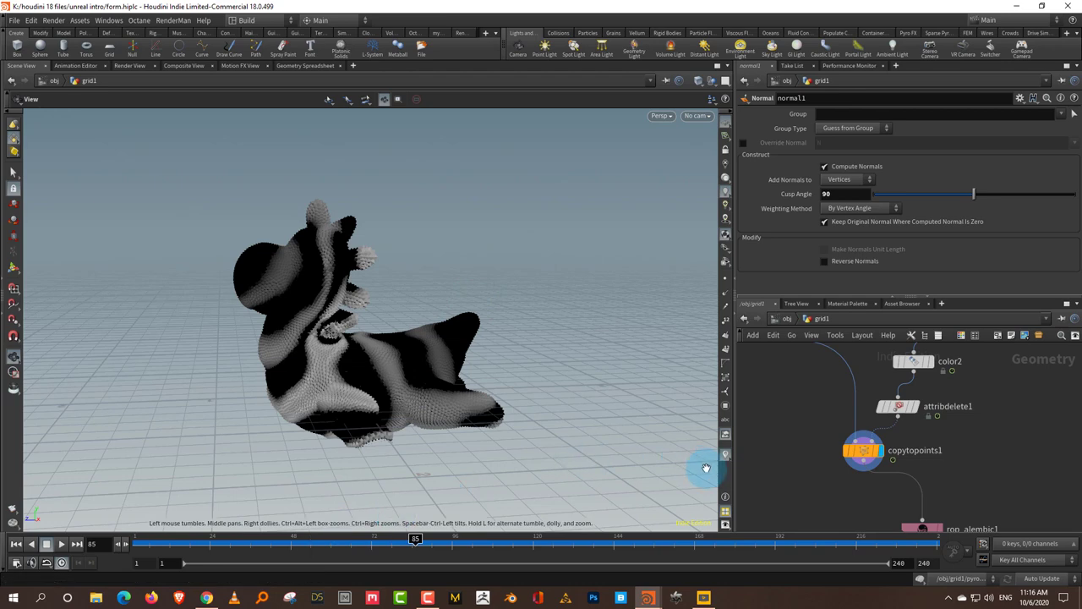
right_drag(802, 460, 817, 500)
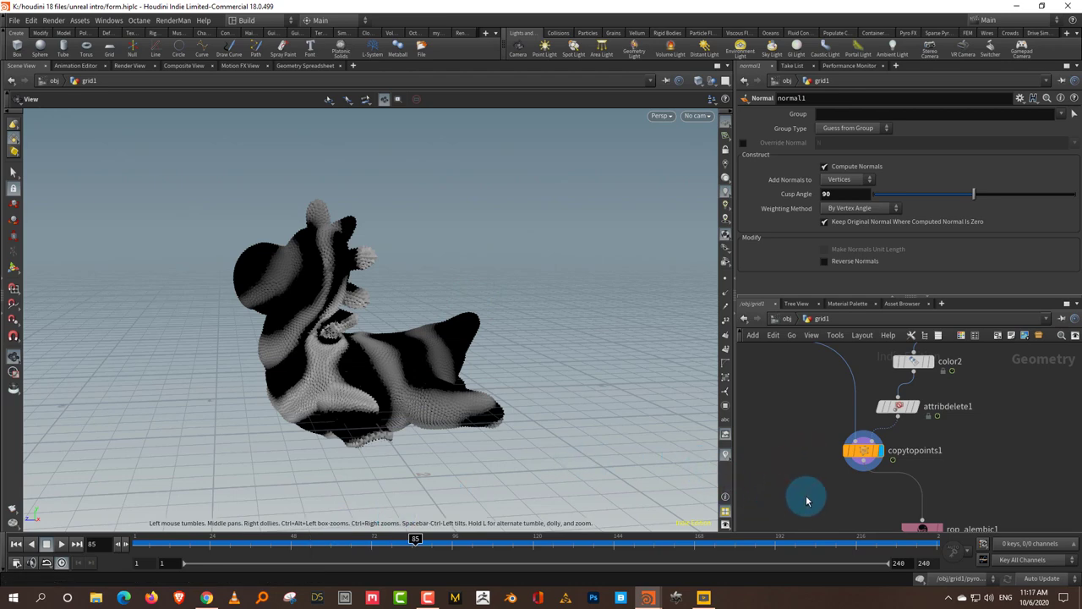
Switch to the untitled.hip Houdini scene and enlarge the parameter and network area against the viewport
mouse_move(649, 596)
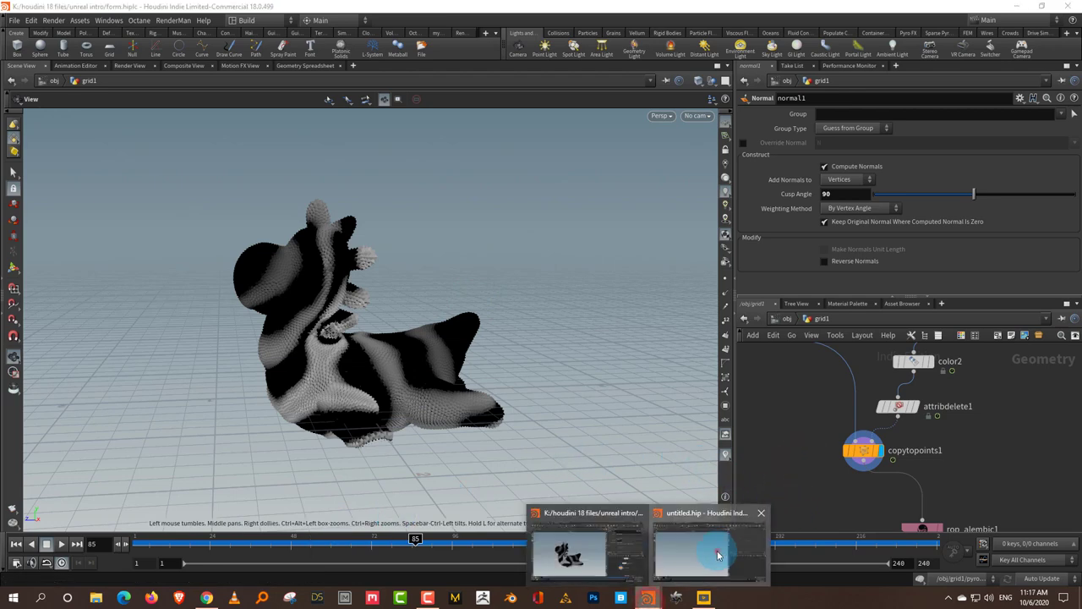
click(713, 550)
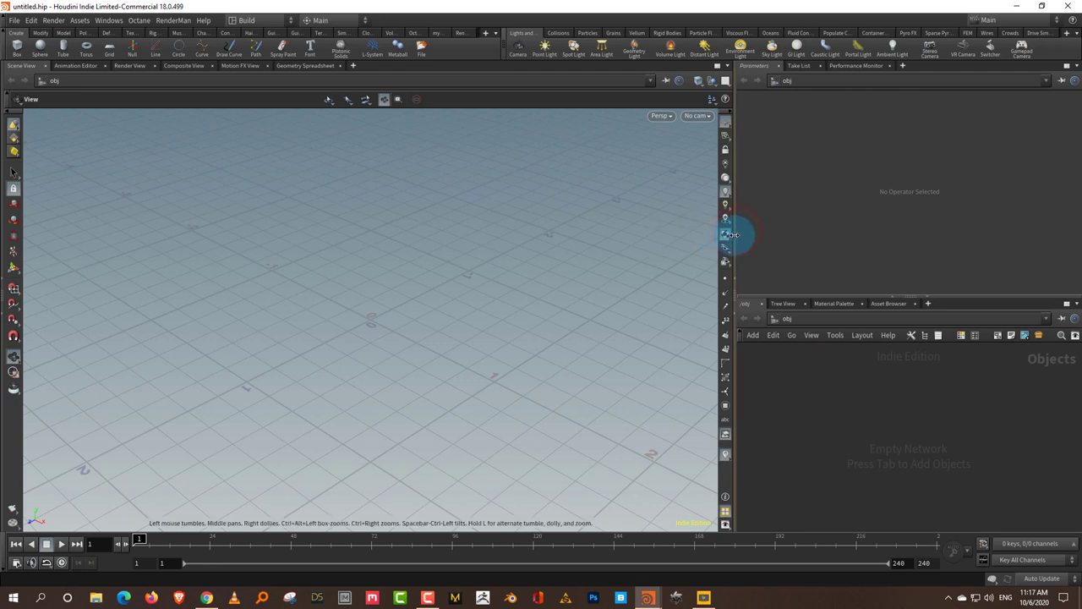
drag(734, 233, 562, 254)
Create a Geometry object in the empty scene and go inside it
key(Tab)
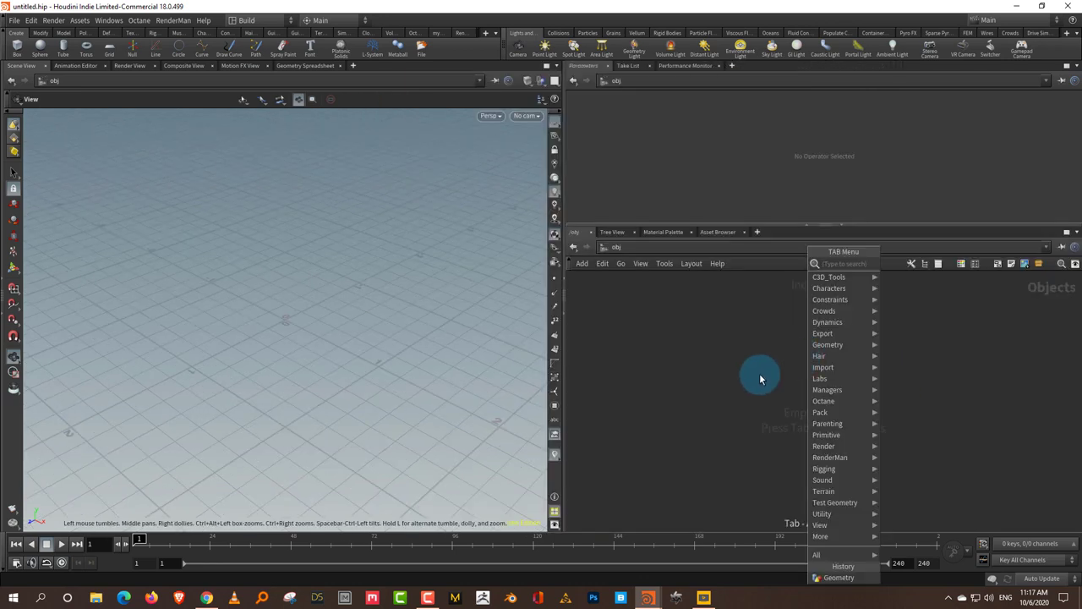
text(geo)
key(Return)
click(762, 381)
key(Return)
Add a Grid node to the geometry network and view it in the viewport
key(Tab)
text(gr)
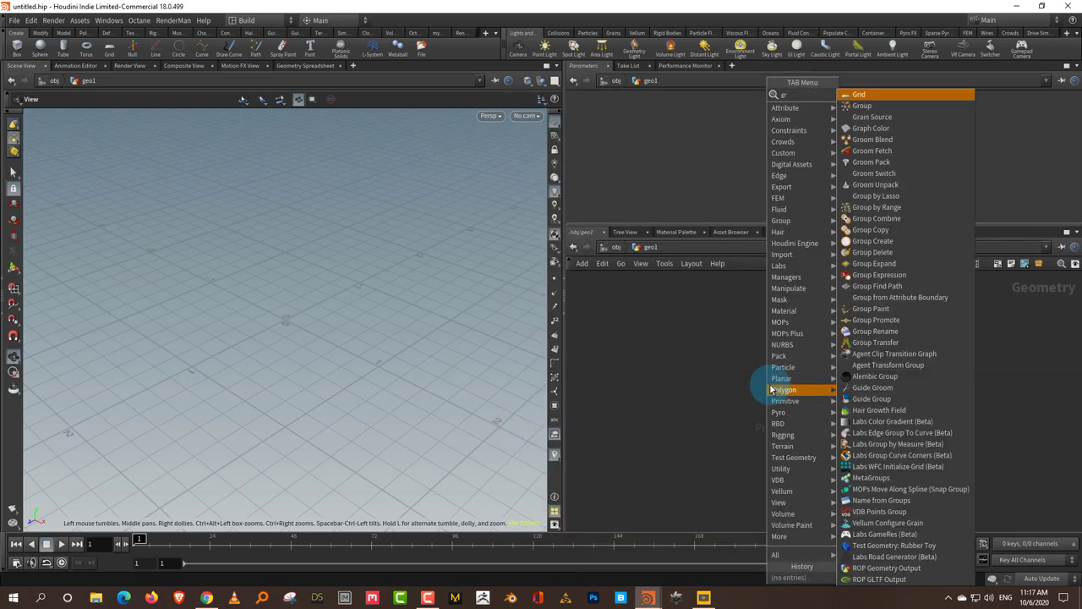
text(id)
click(890, 92)
click(791, 348)
drag(305, 380, 273, 315)
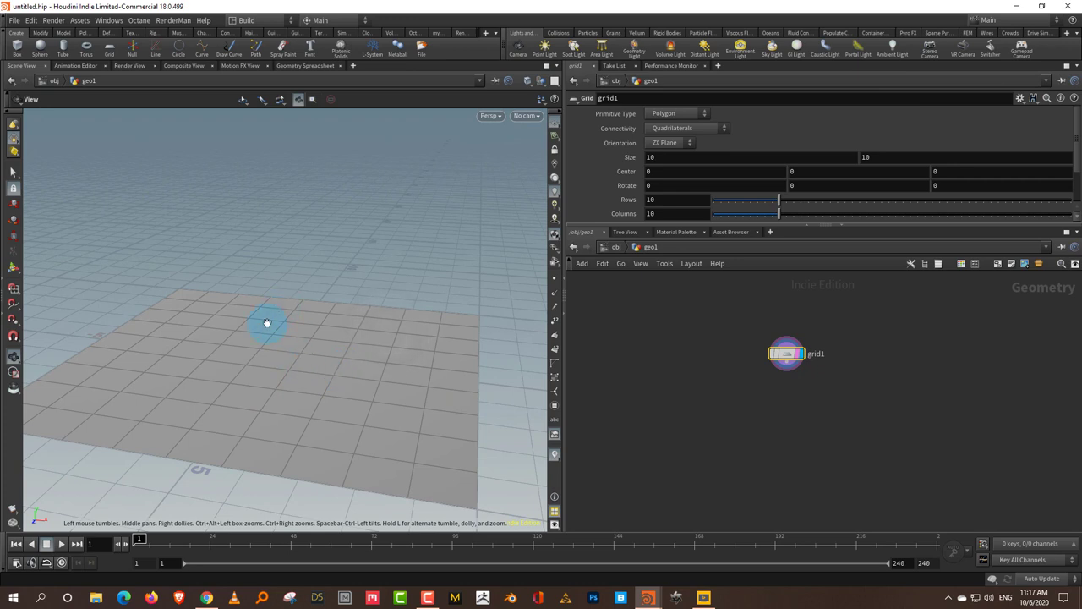
Try the XY Plane and YZ Plane orientations on the grid
click(687, 144)
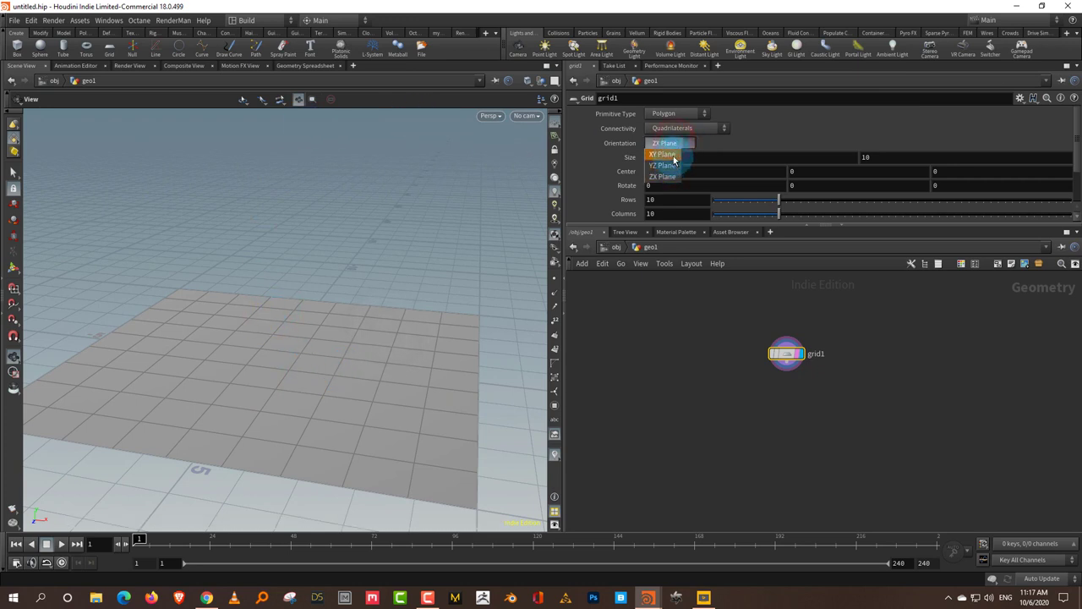
click(674, 155)
click(677, 143)
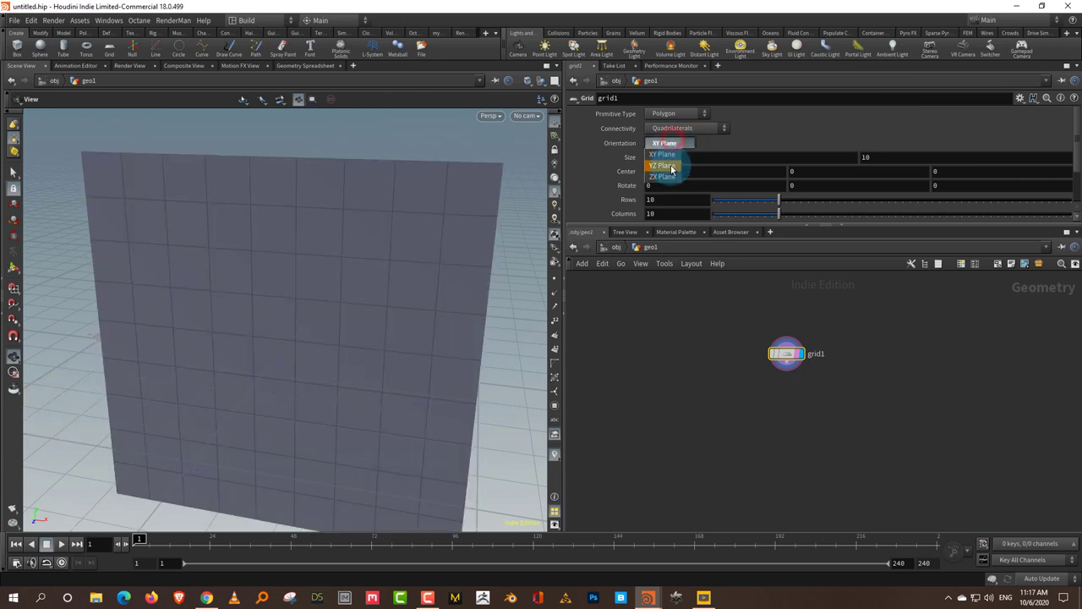
click(671, 167)
alt+drag(394, 367, 313, 351)
Add a Test Geometry: Rubber Toy node to the network beside the grid
click(793, 408)
key(Tab)
text(test)
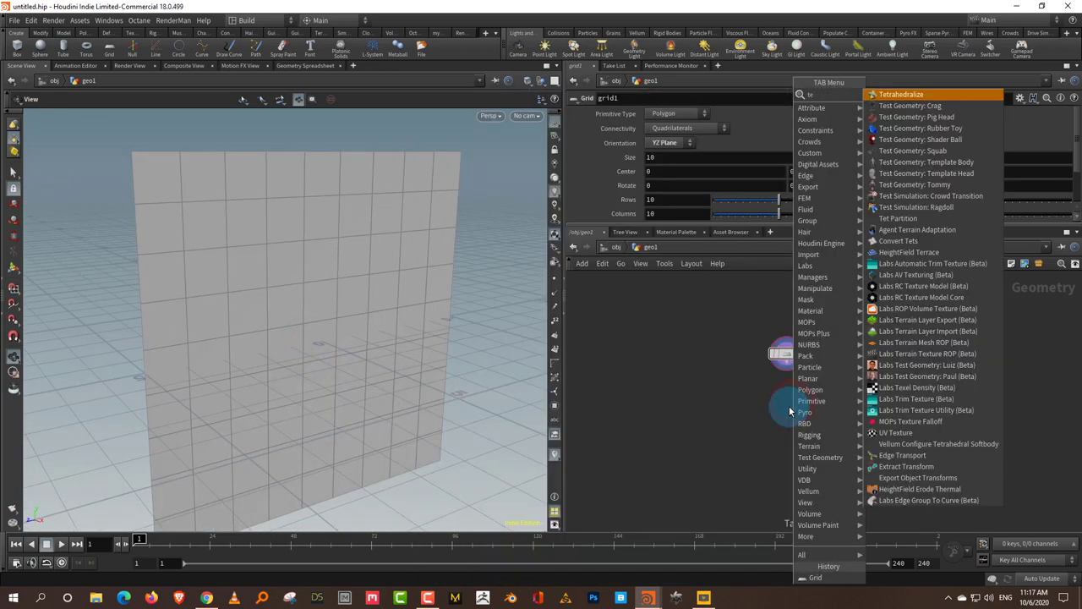
click(923, 117)
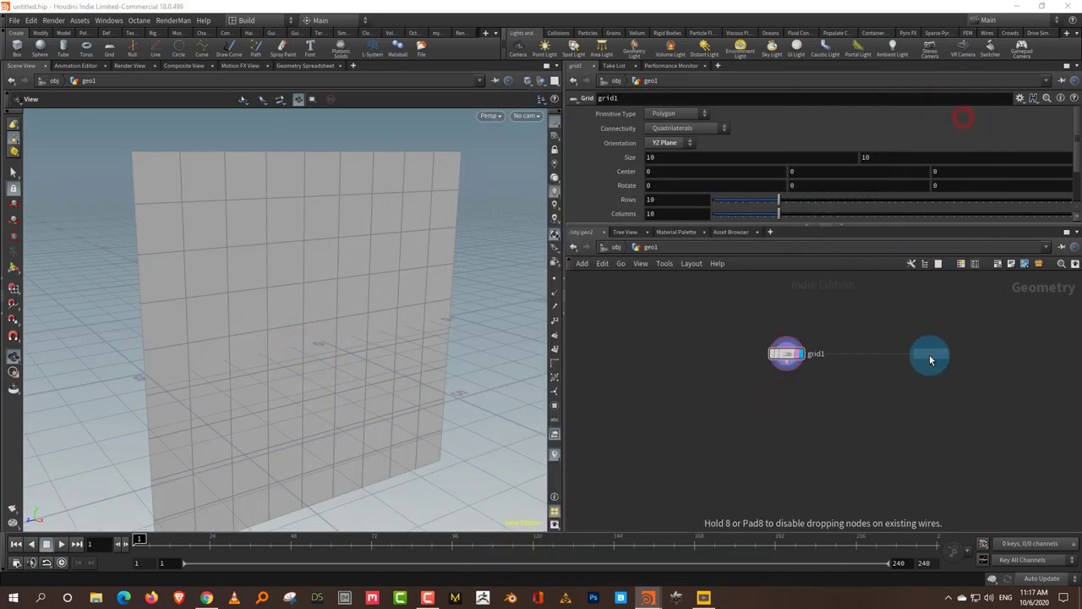
click(937, 355)
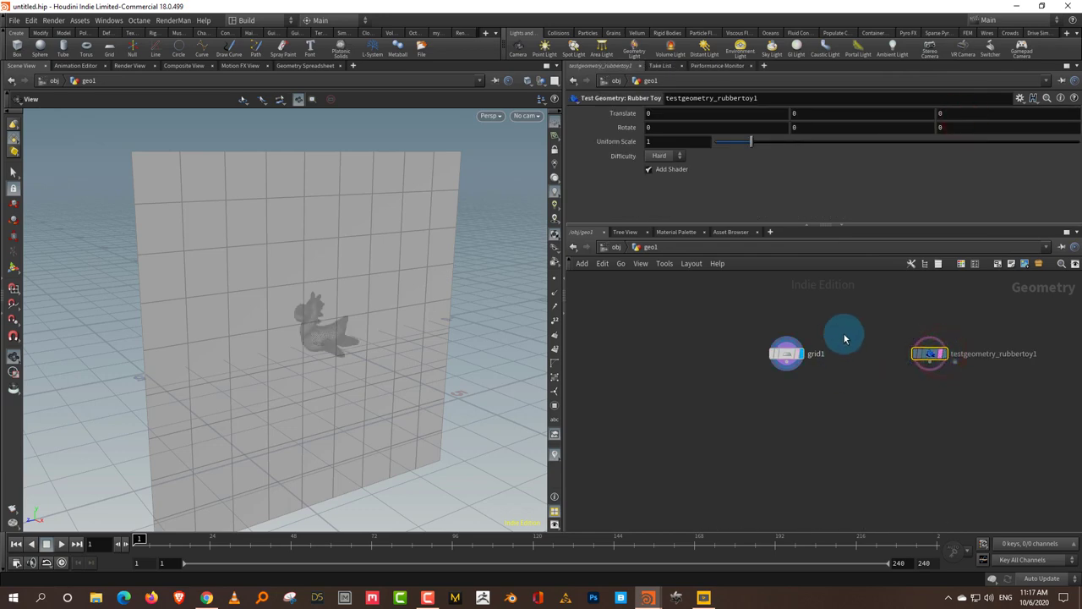
Set the grid's orientation to XY Plane and show only the grid, without the rubber toy
drag(859, 317, 727, 365)
click(685, 140)
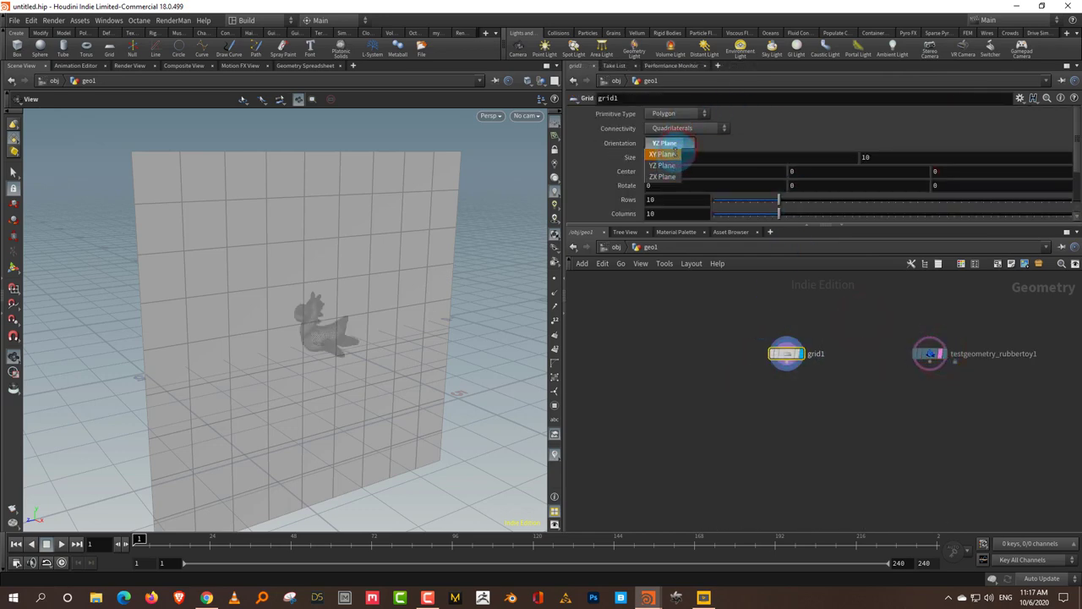
click(672, 142)
drag(389, 349, 422, 349)
click(930, 354)
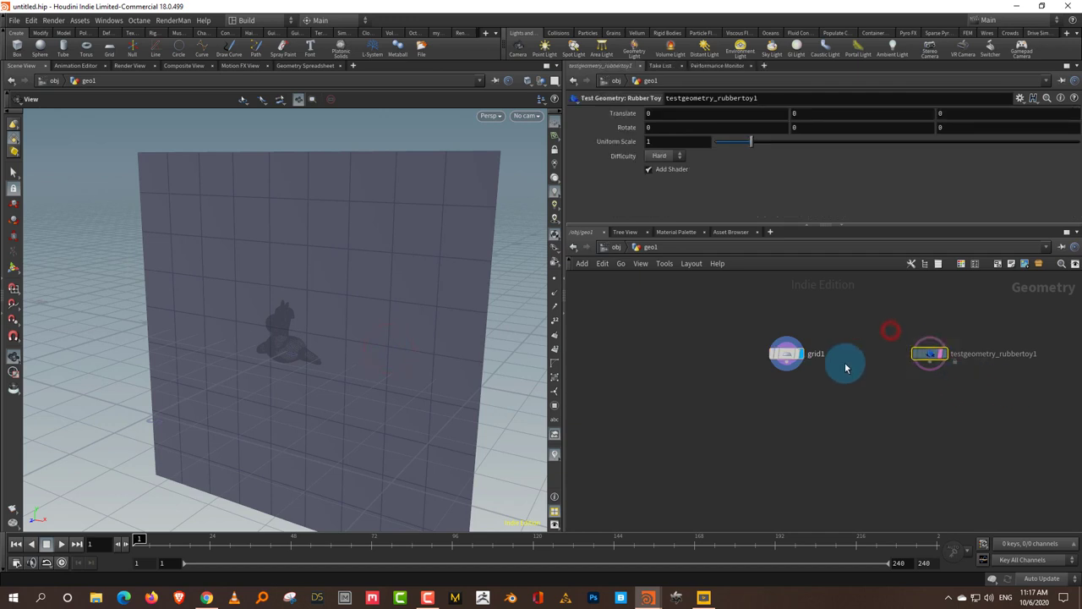
click(795, 357)
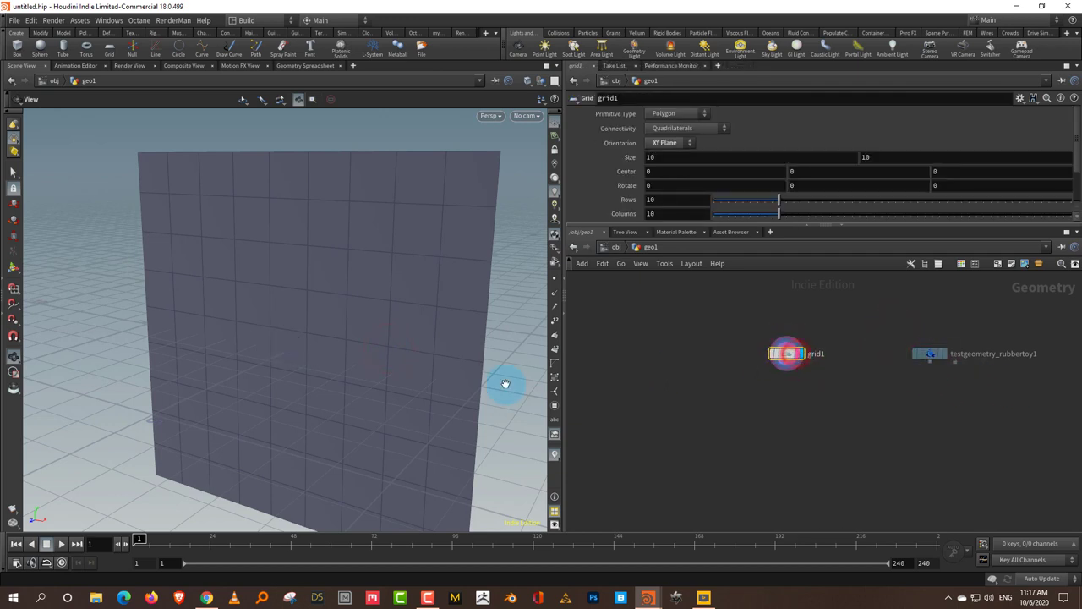
Add a Transform node below the grid, connect the grid to it, and display its result
drag(515, 368, 421, 354)
drag(274, 366, 333, 362)
drag(188, 429, 270, 323)
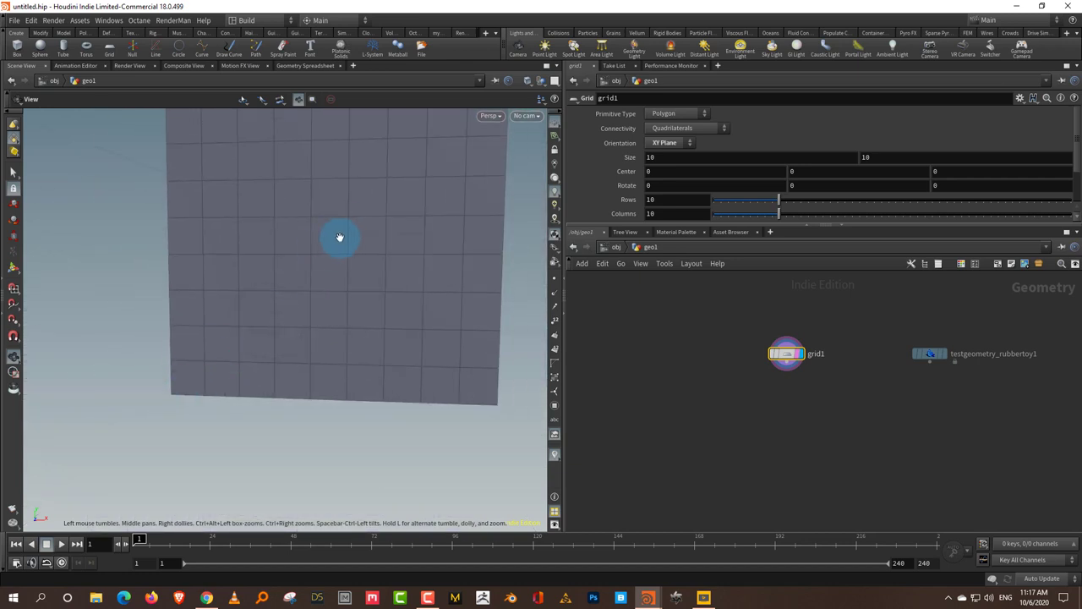
drag(336, 234, 380, 355)
click(734, 318)
key(Tab)
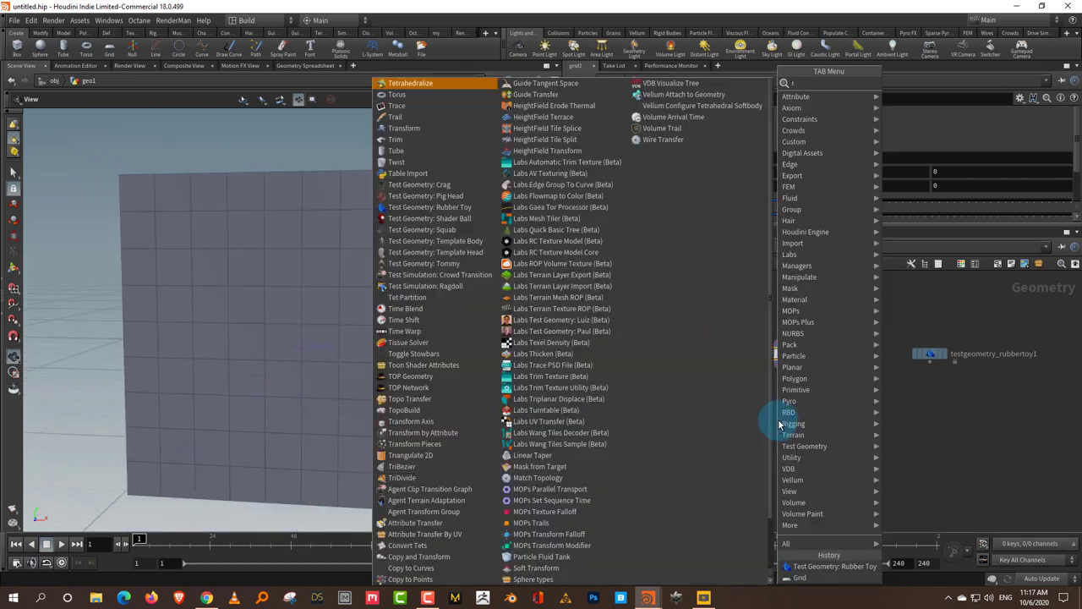
click(914, 108)
click(792, 382)
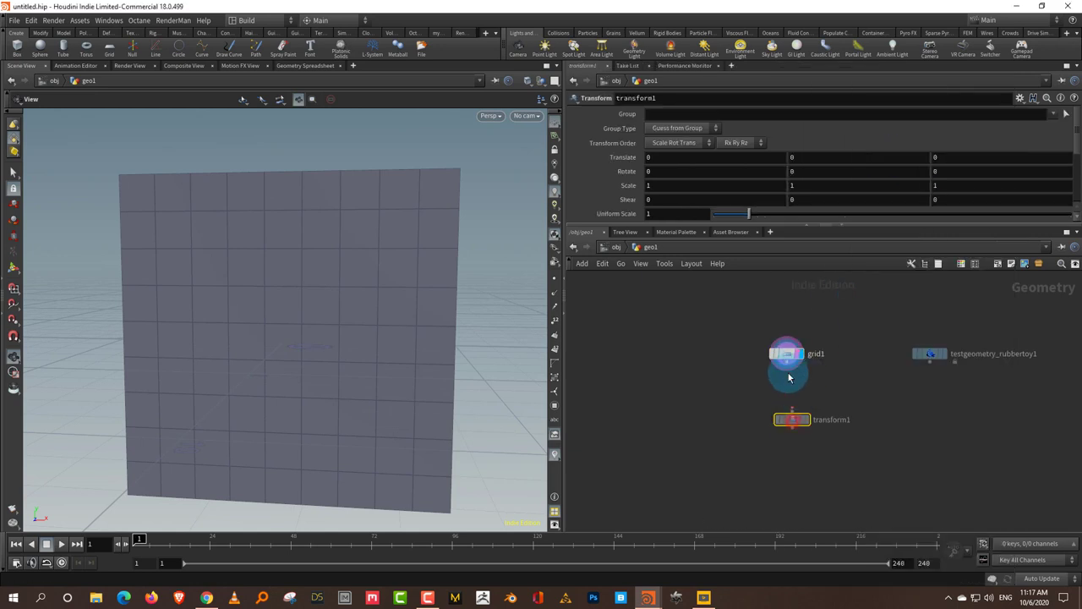
key(Return)
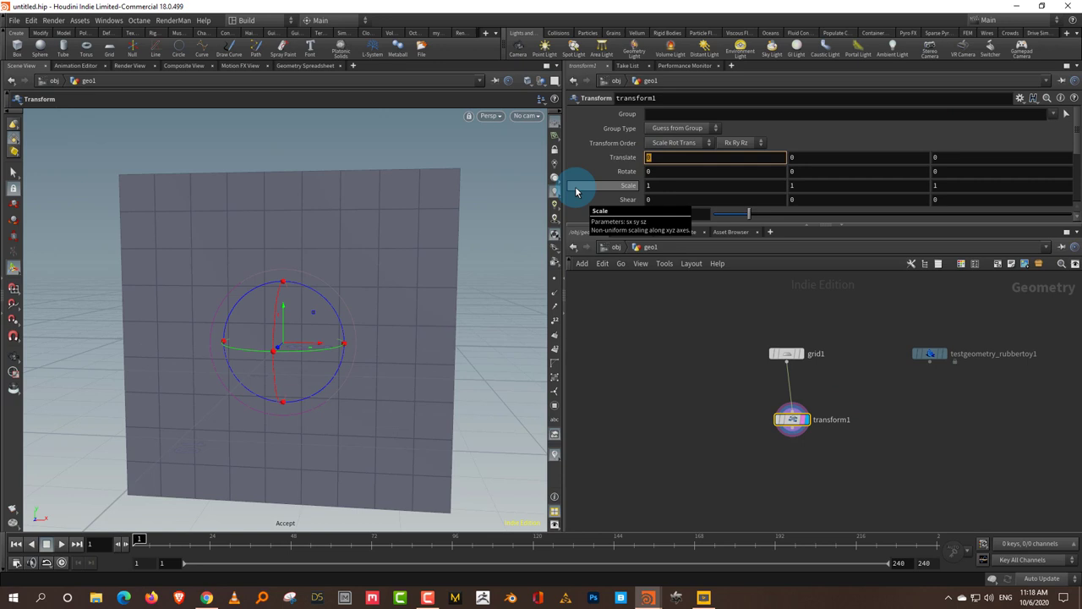
Set the Transform node's X translation to -$XMIN and its Y translation to -$YMIN
text(-$XMIN)
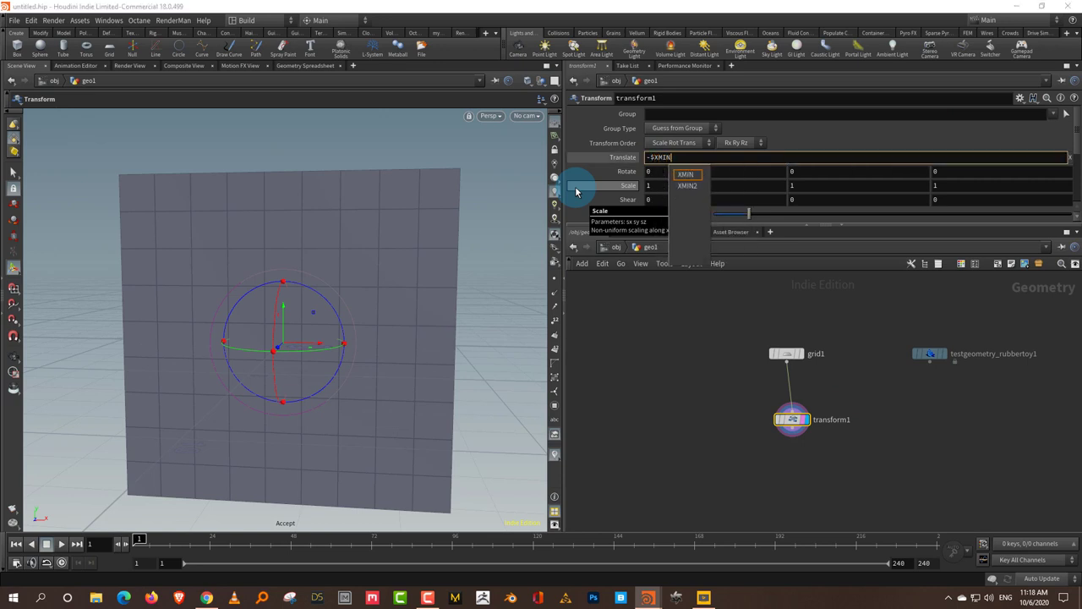
key(Return)
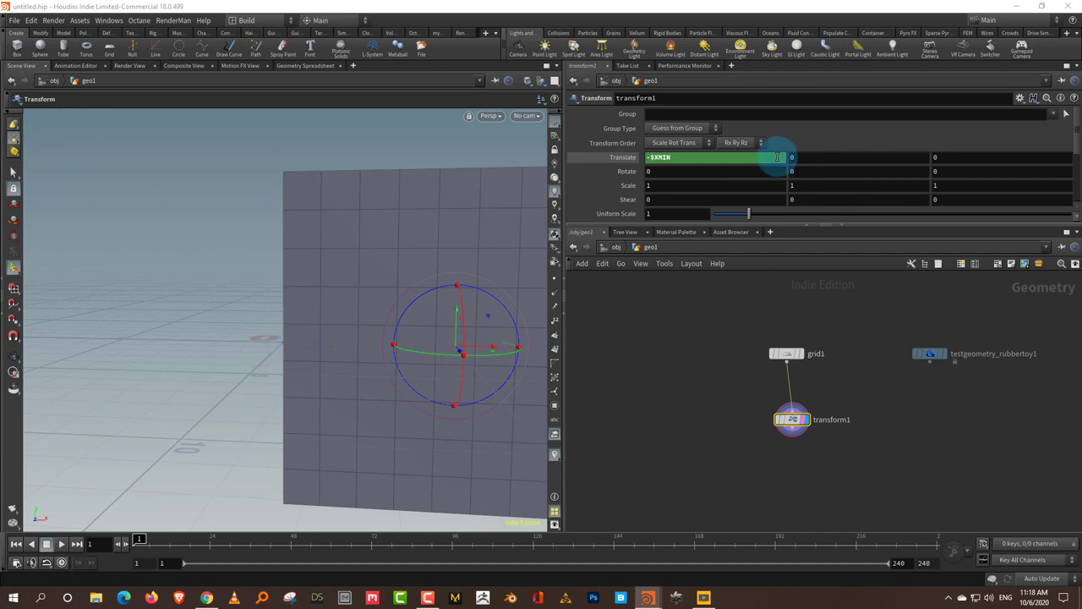
click(809, 157)
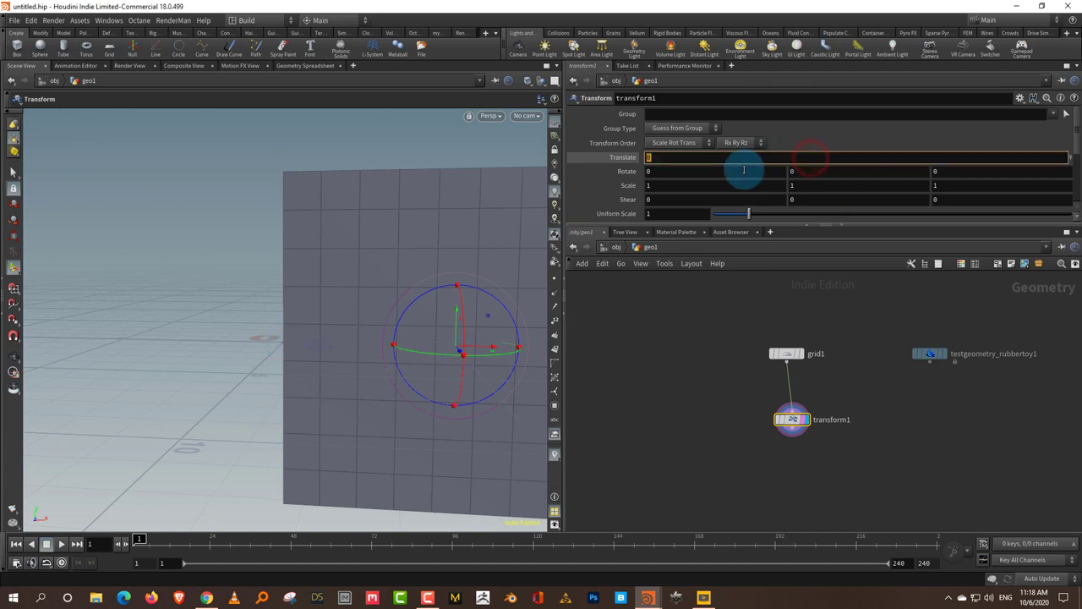
text(-$Y)
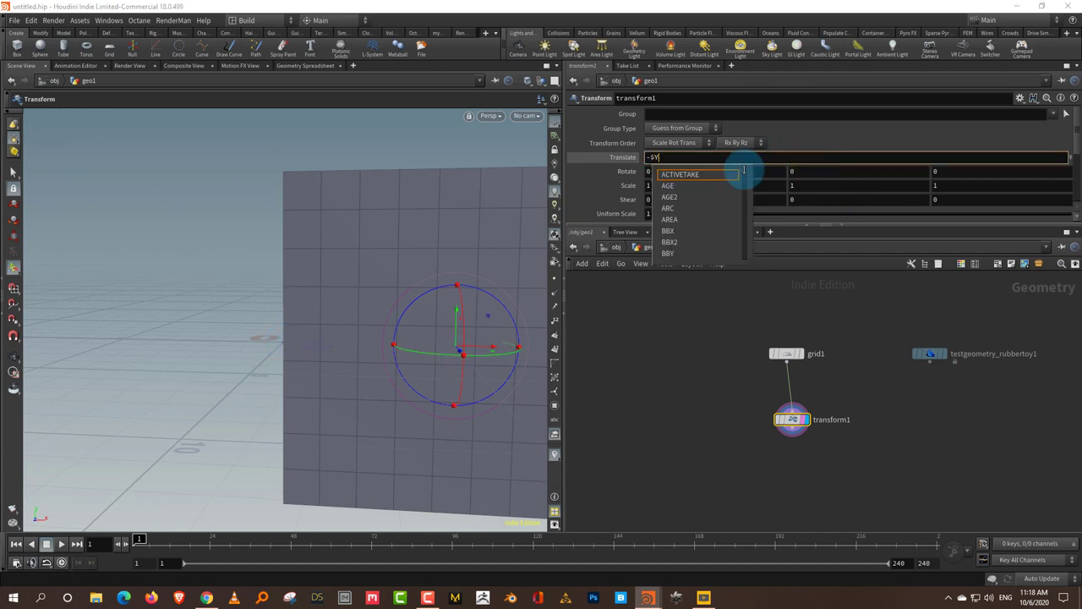
text(MIN)
key(Return)
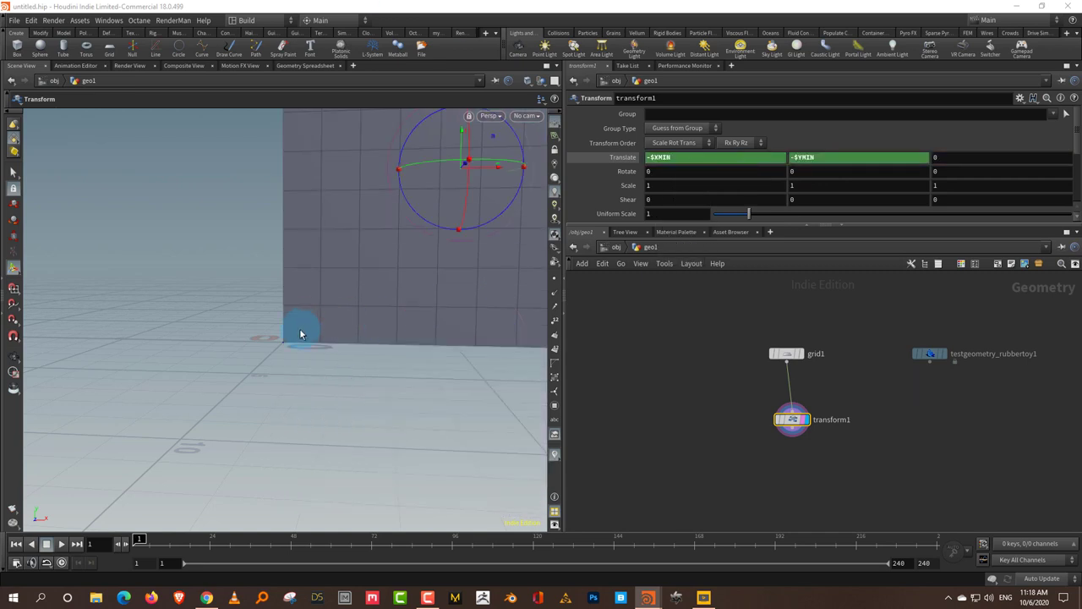
key(h)
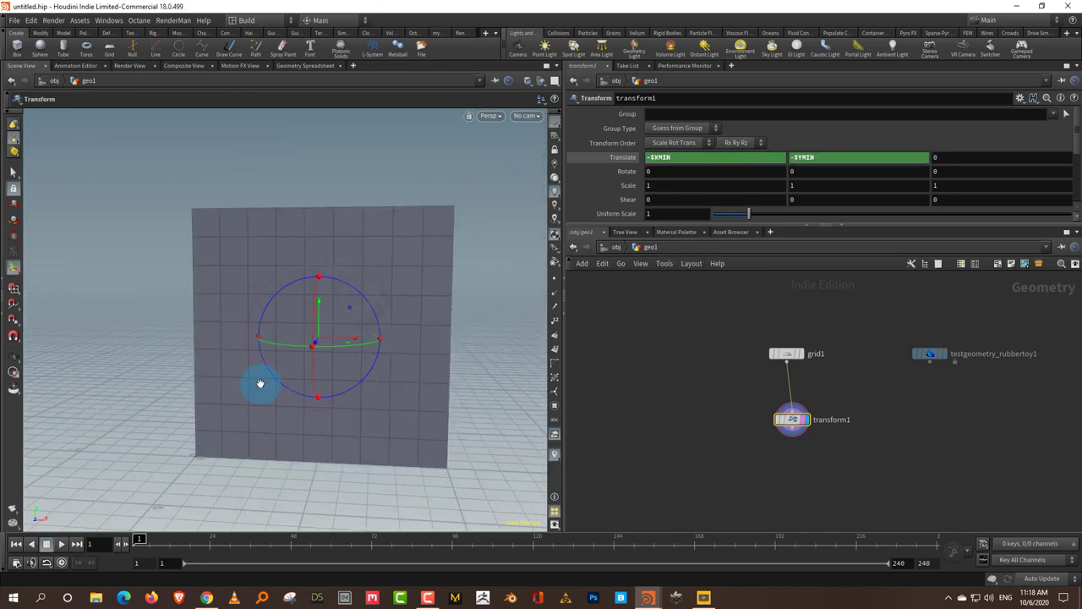
Set the grid node's rows and columns to 2 each
click(833, 350)
double_click(660, 200)
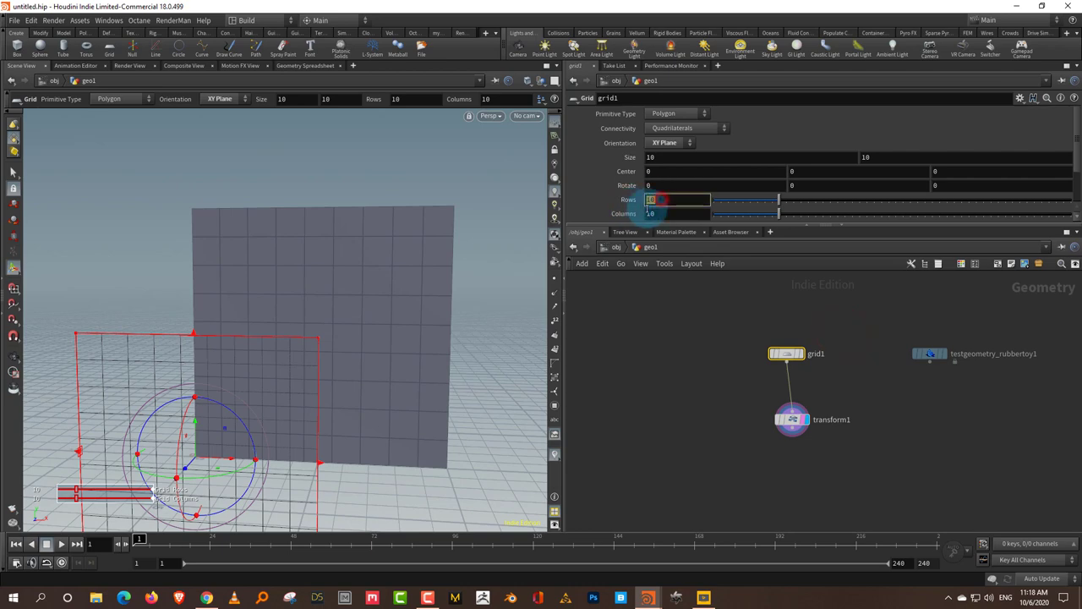
text(2)
key(Tab)
text(2)
click(383, 350)
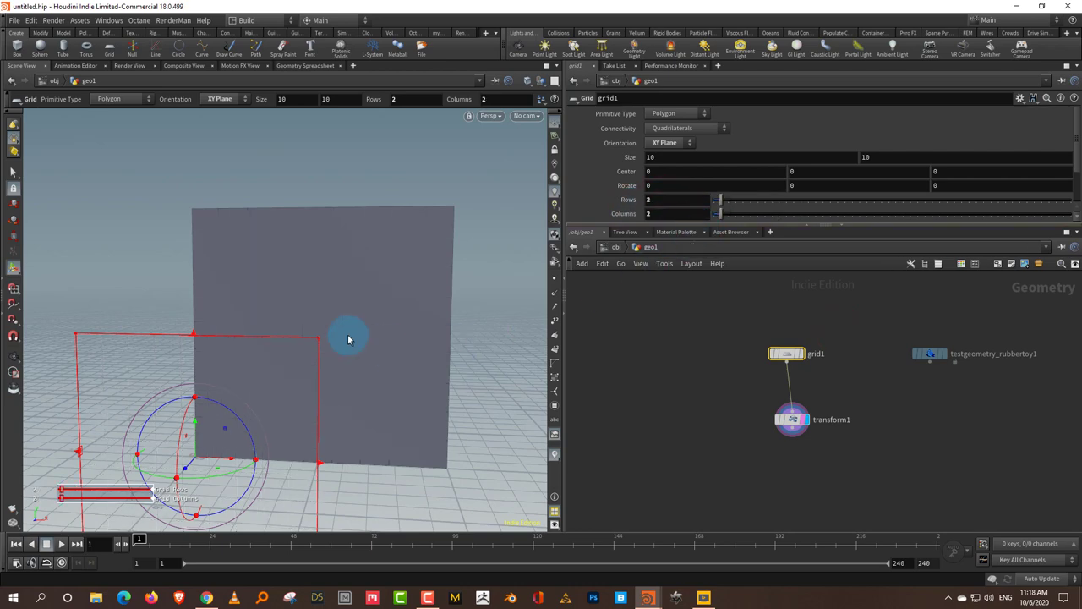
alt+drag(415, 331, 233, 220)
click(223, 370)
Add a Carve node below the Transform node, fed by it, and display its result
click(688, 381)
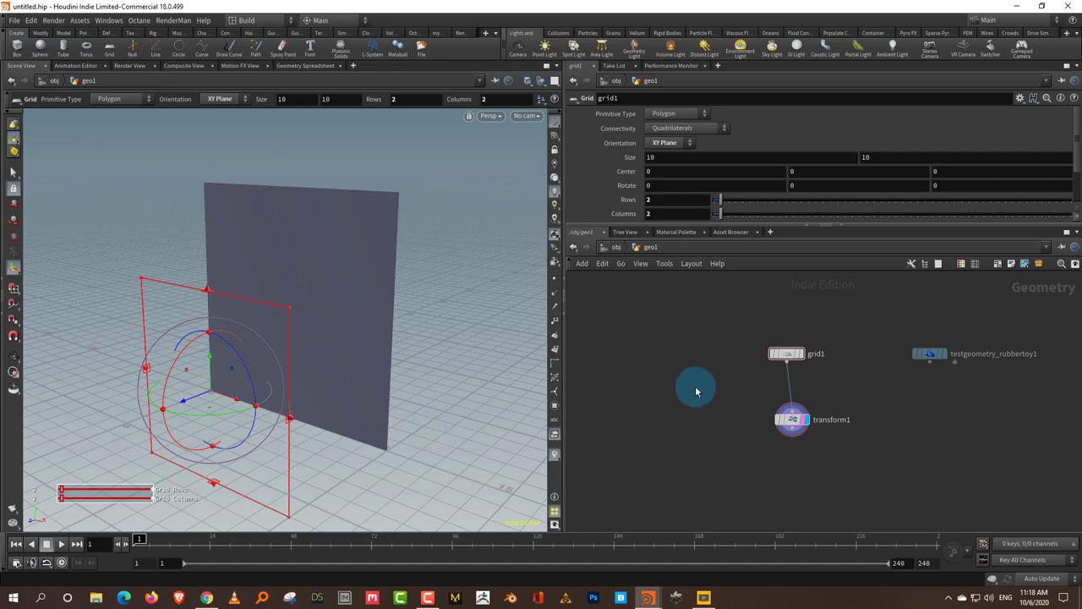
scroll(795, 473, up, 2)
key(Tab)
mouse_move(786, 457)
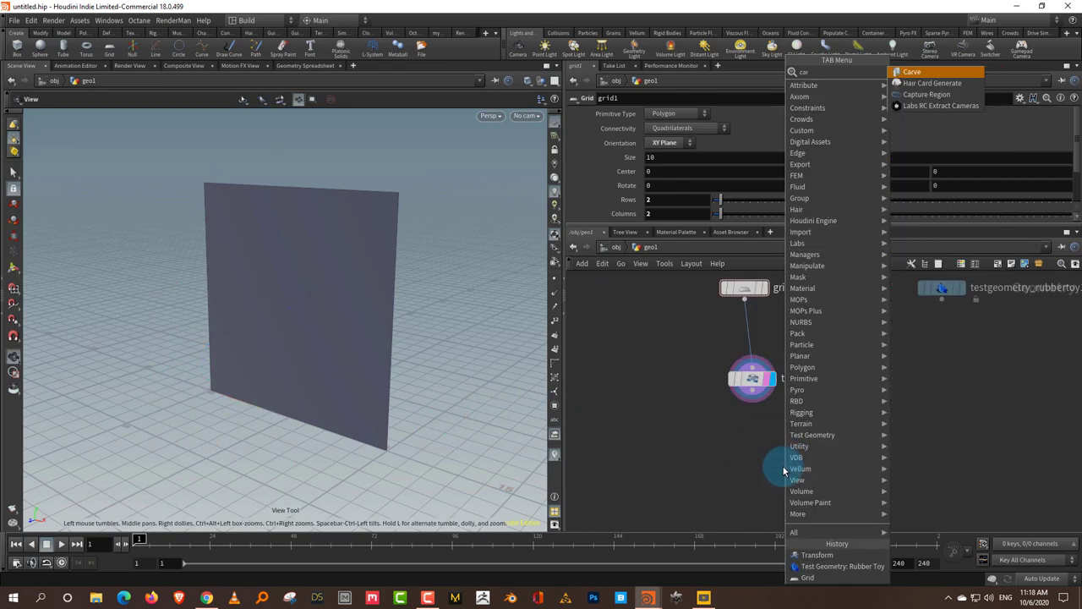
click(912, 72)
click(772, 448)
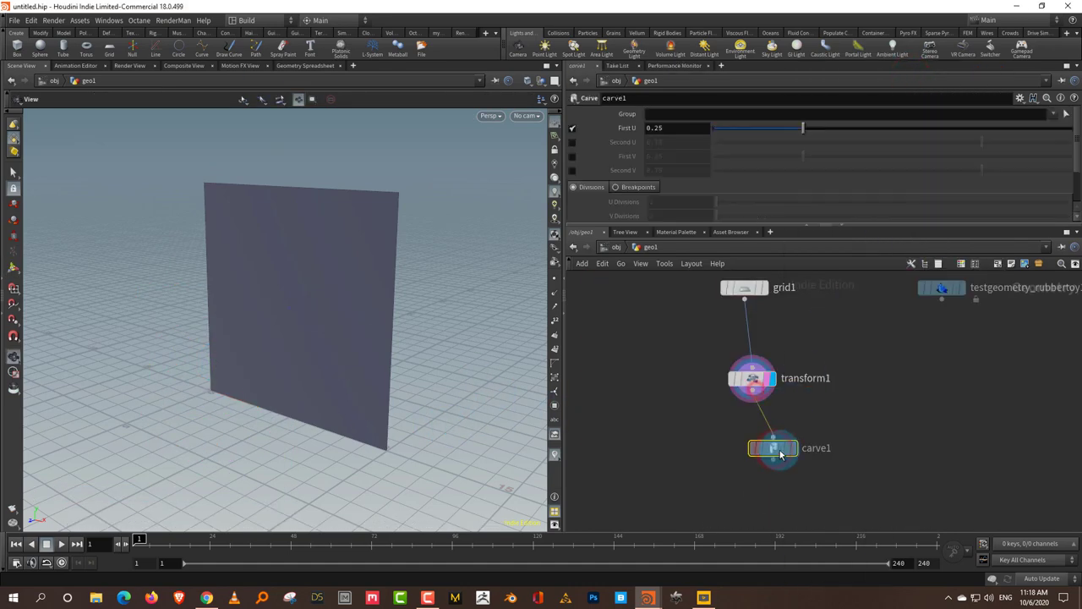
click(793, 448)
Enable Second U on the Carve node and keep only the outside of the cut instead of the inside
click(592, 129)
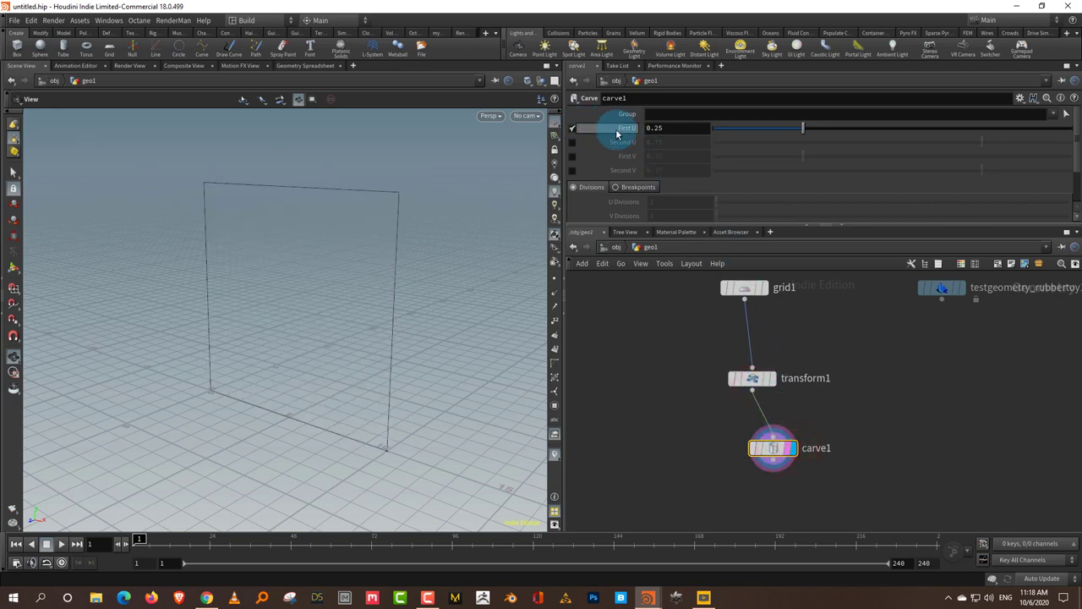
click(573, 142)
click(624, 332)
drag(383, 320, 288, 208)
drag(745, 225, 744, 281)
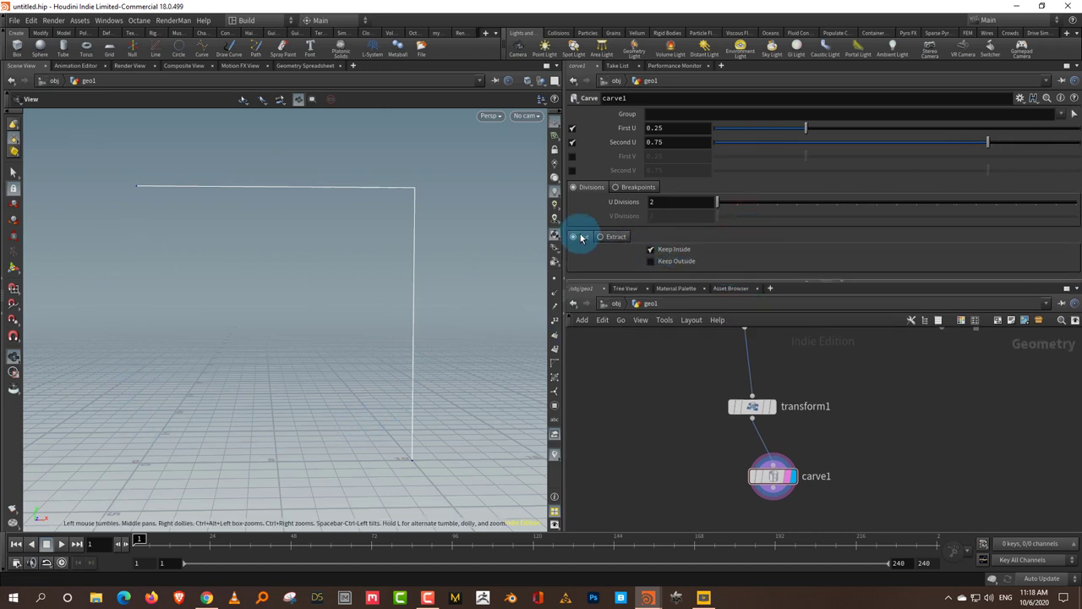
click(685, 252)
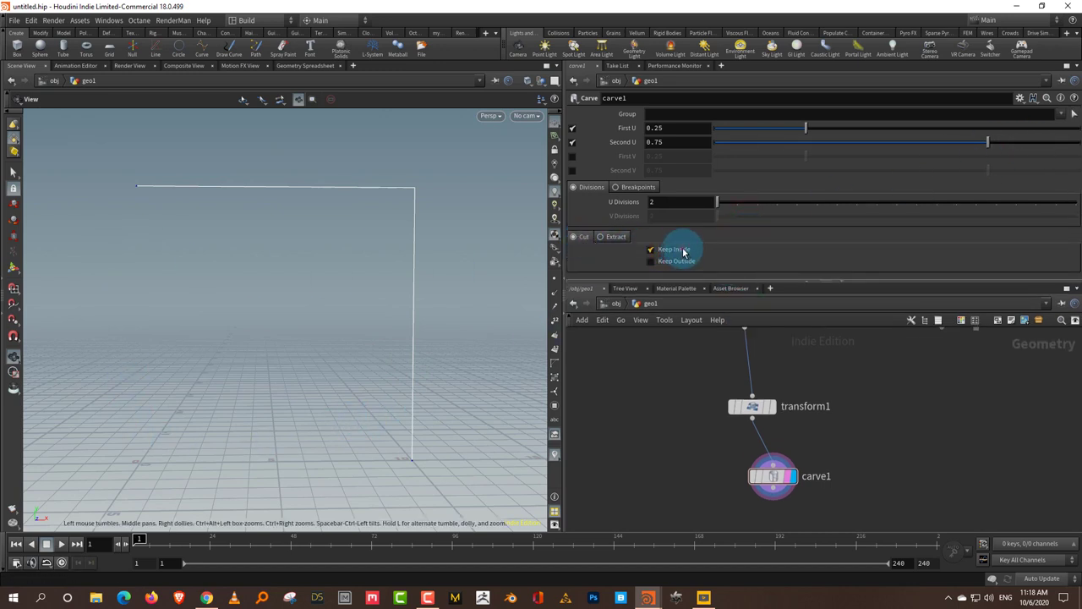
click(678, 262)
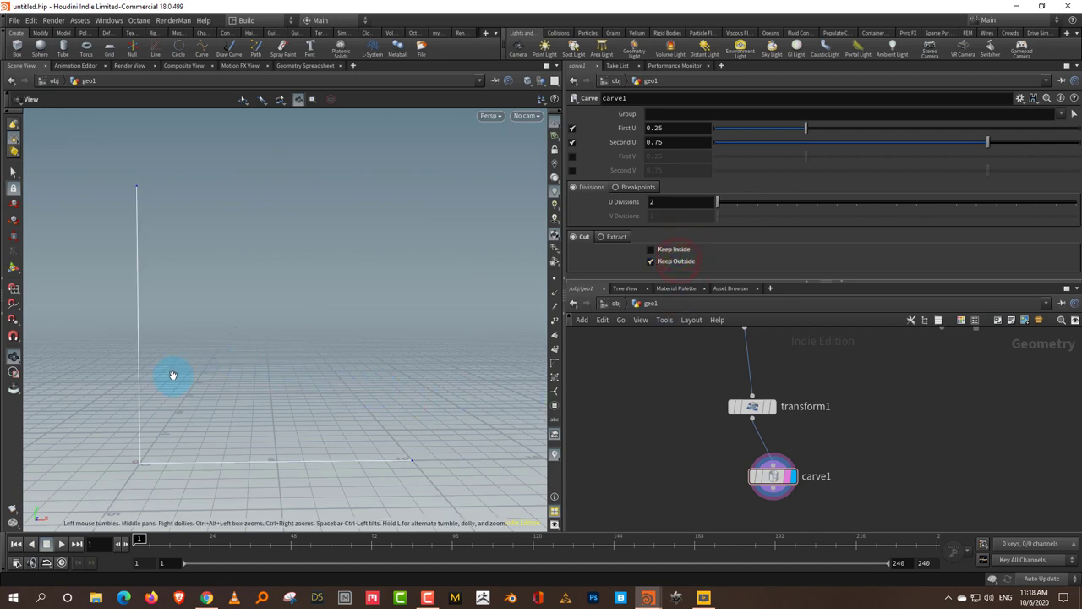
middle_drag(850, 380, 827, 351)
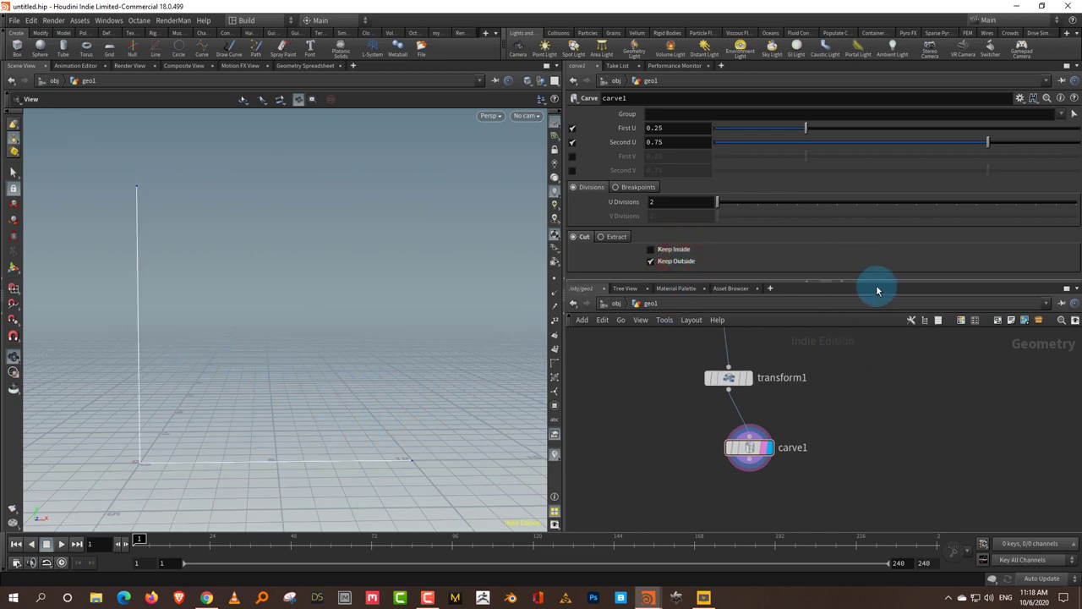
drag(878, 279, 878, 208)
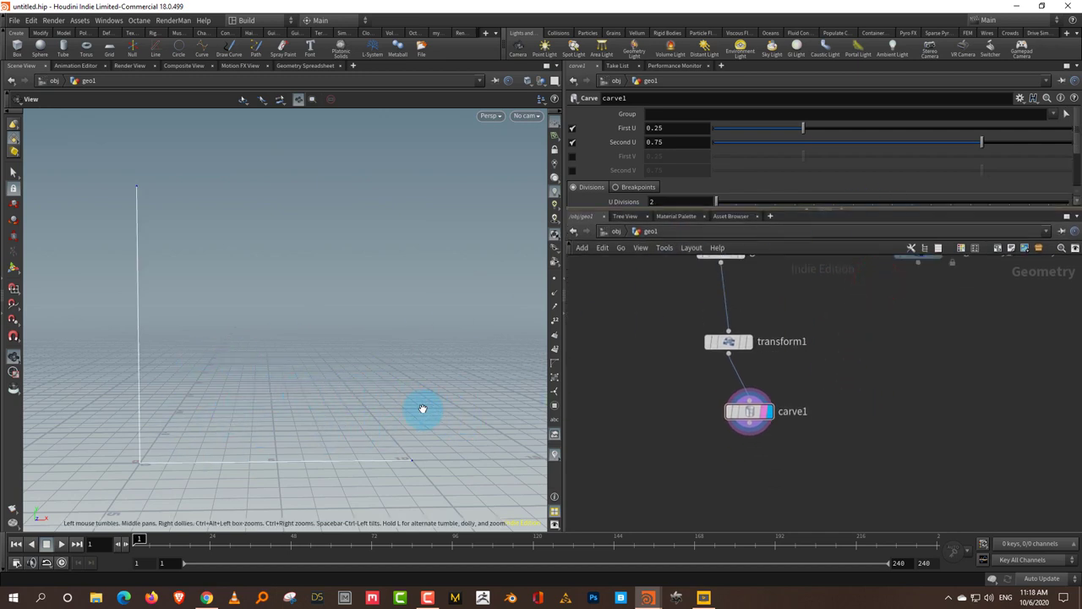
drag(370, 383, 367, 381)
middle_drag(821, 295, 749, 324)
click(766, 372)
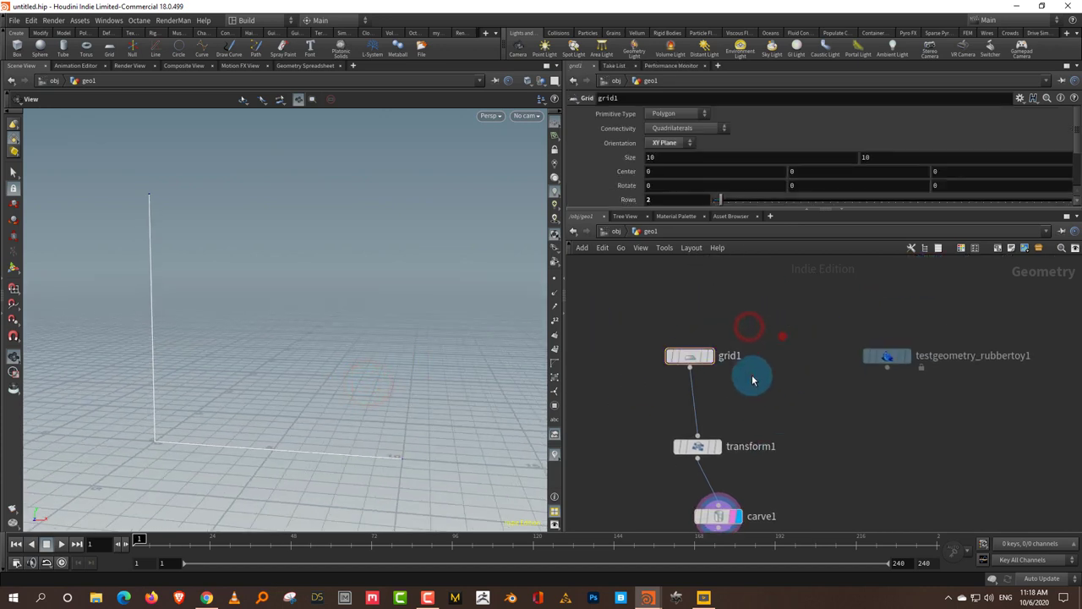
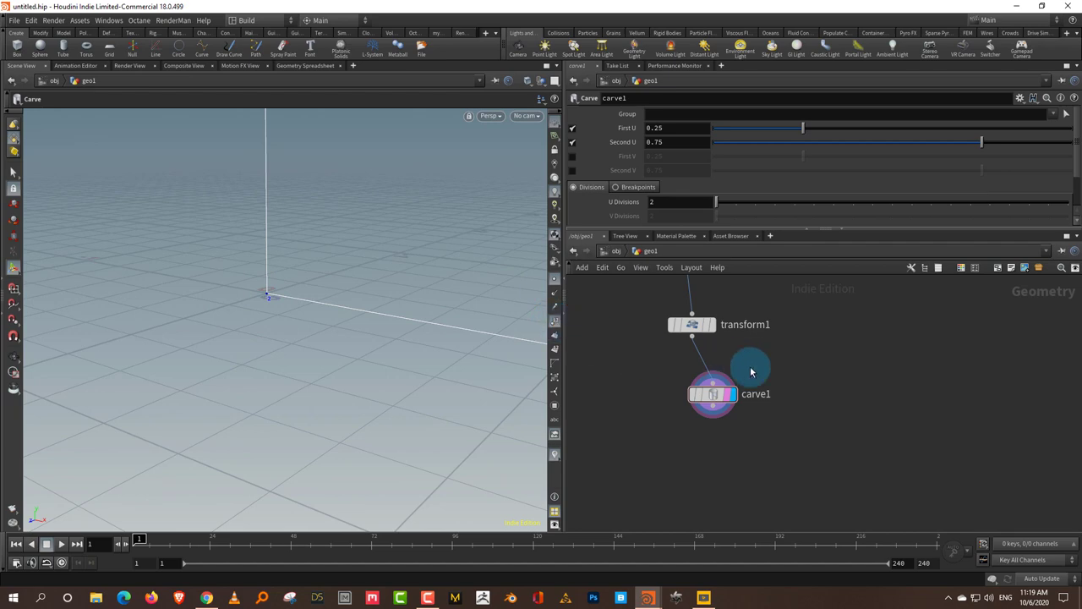
Add a Fuse node below the Carve node, fed by it, and display its result
key(Tab)
text(fuse)
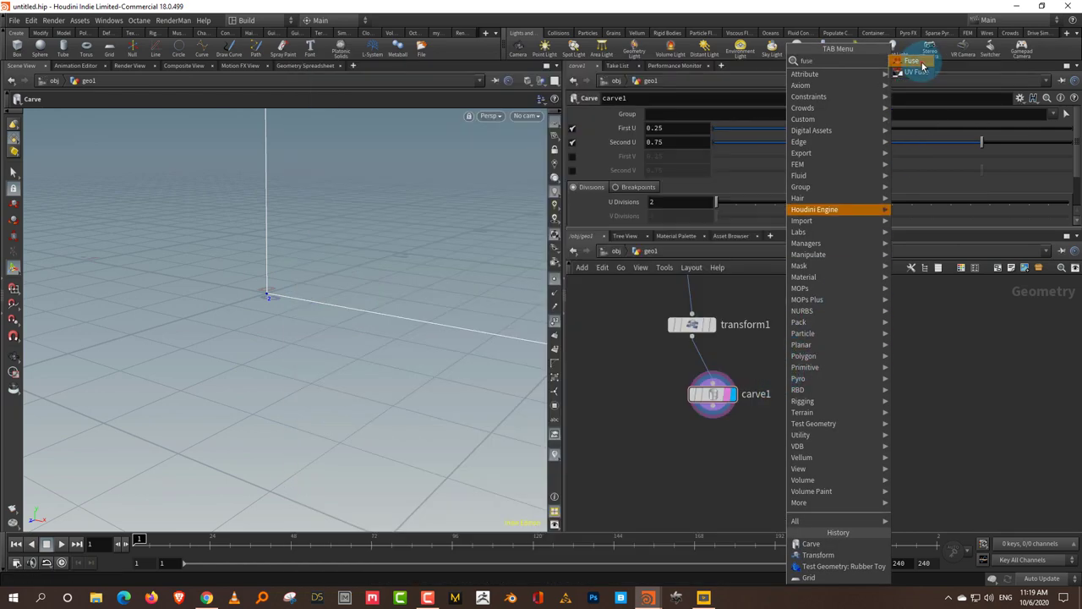
click(914, 62)
click(719, 465)
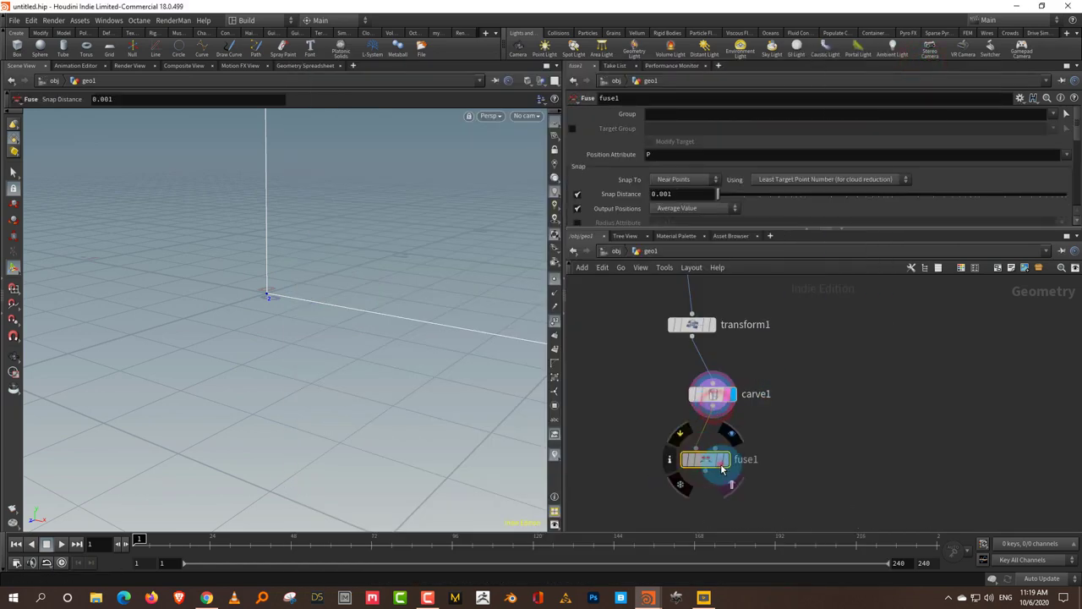
middle_drag(800, 425, 788, 395)
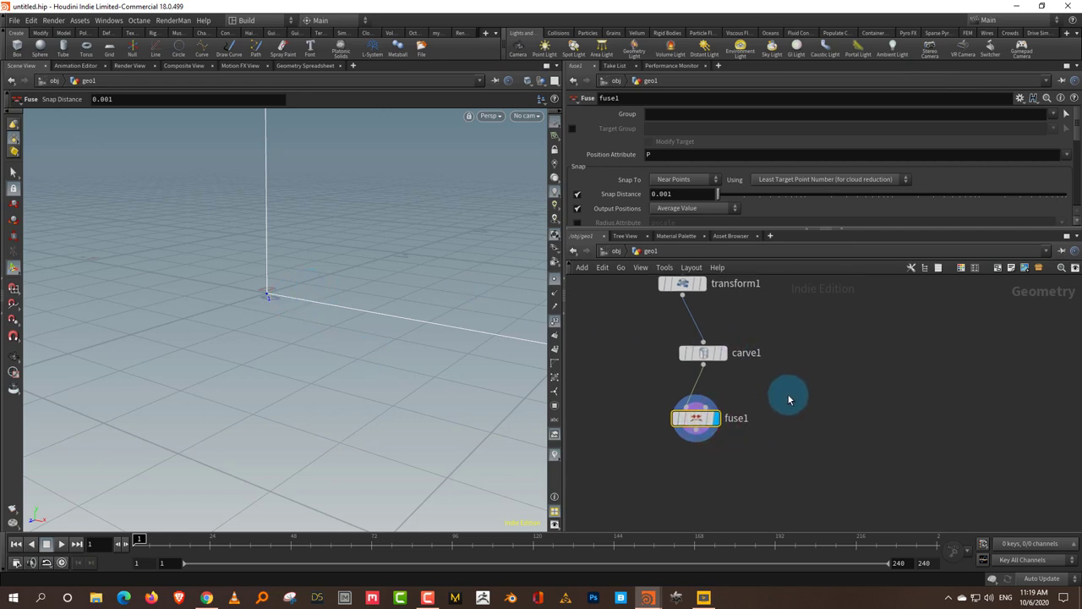
Add a PolyBevel node with group type Points, connect the Fuse node to it, and display its result
key(Tab)
text(pol)
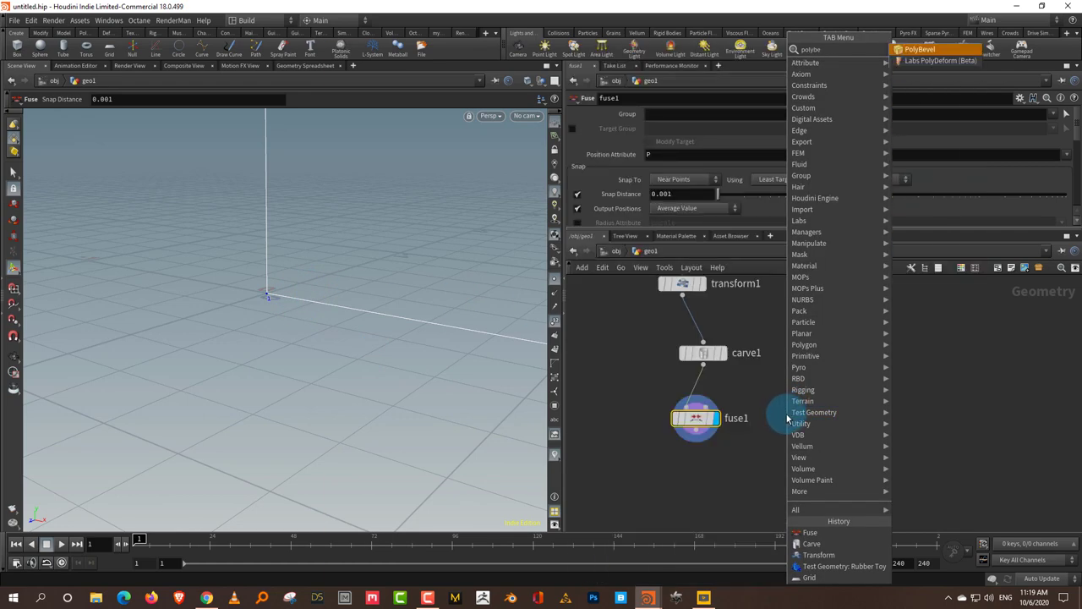
click(920, 49)
click(758, 420)
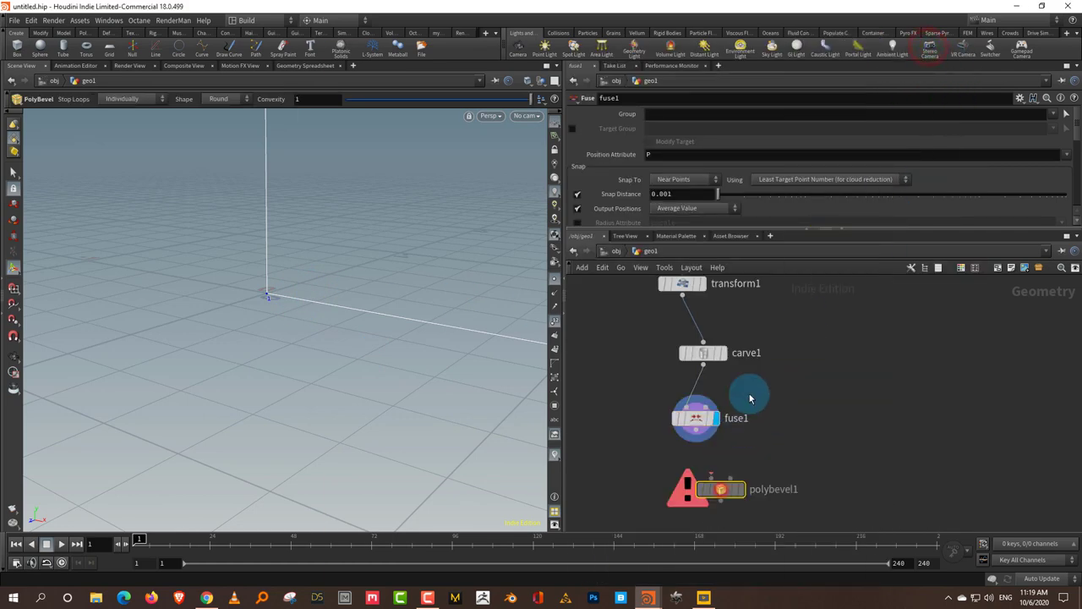
click(687, 128)
click(689, 134)
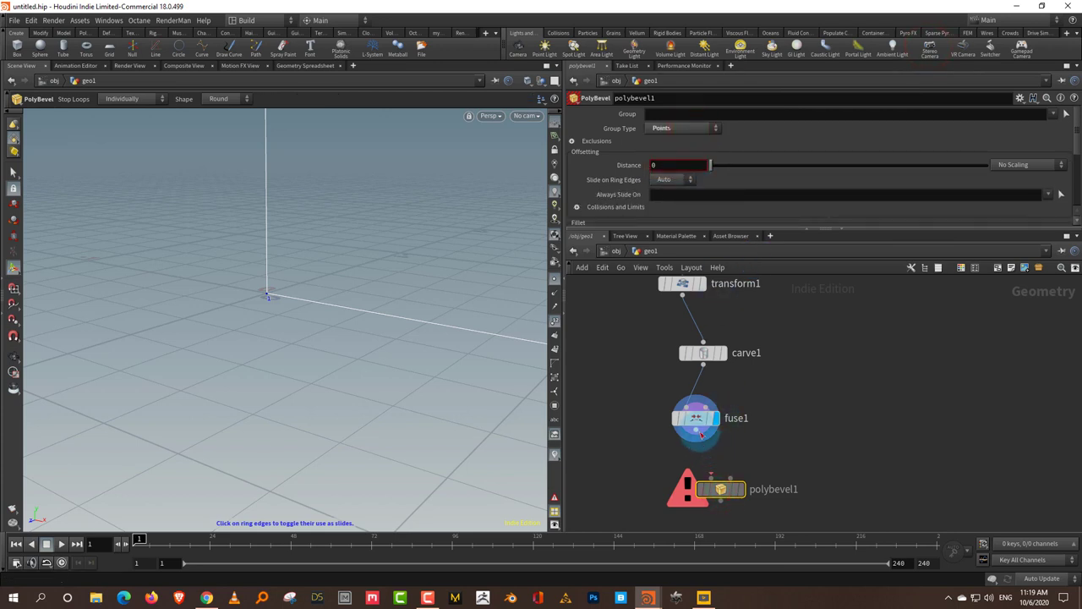
drag(696, 428, 721, 483)
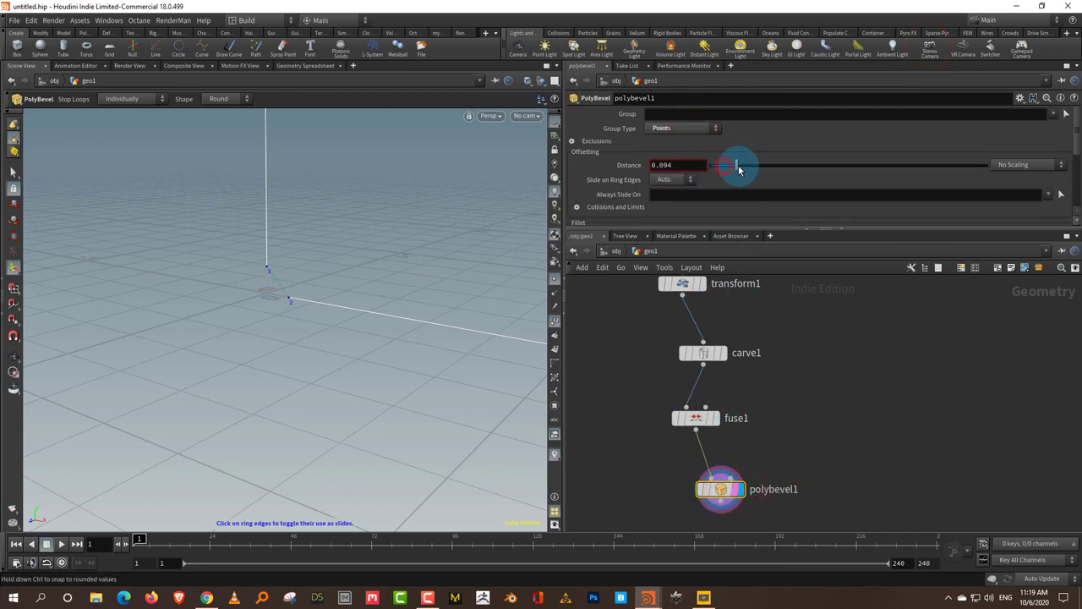
Set the PolyBevel's distance to about 0.084 and its fillet divisions to 12
drag(729, 229, 871, 251)
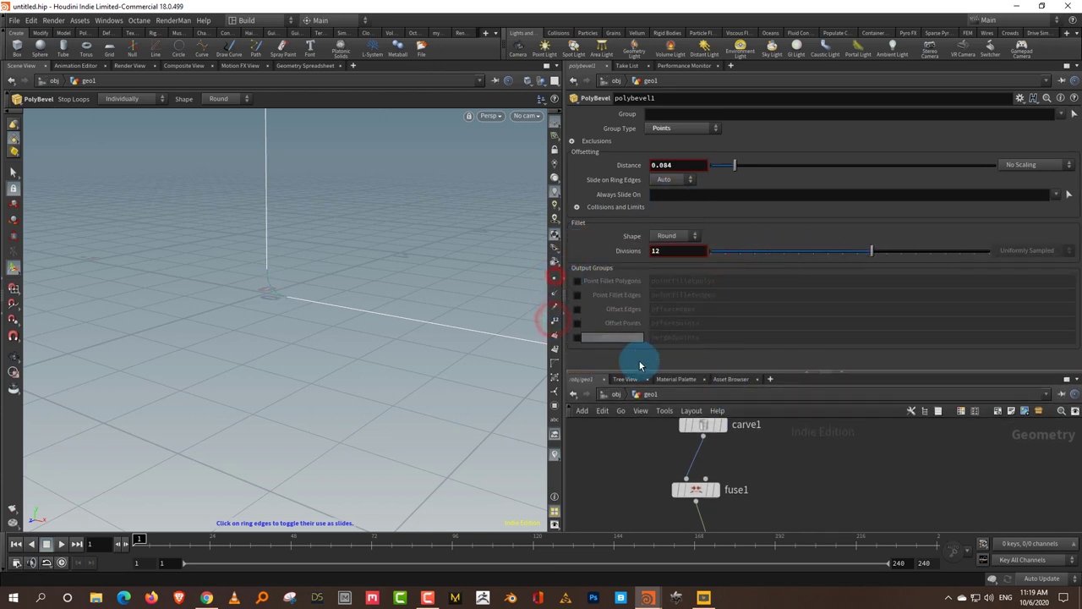
drag(702, 372, 725, 222)
key(Escape)
drag(367, 290, 254, 473)
key(Return)
drag(672, 355, 795, 356)
Add a Sweep node below the PolyBevel, connect the PolyBevel to its first input, and display its result
key(Tab)
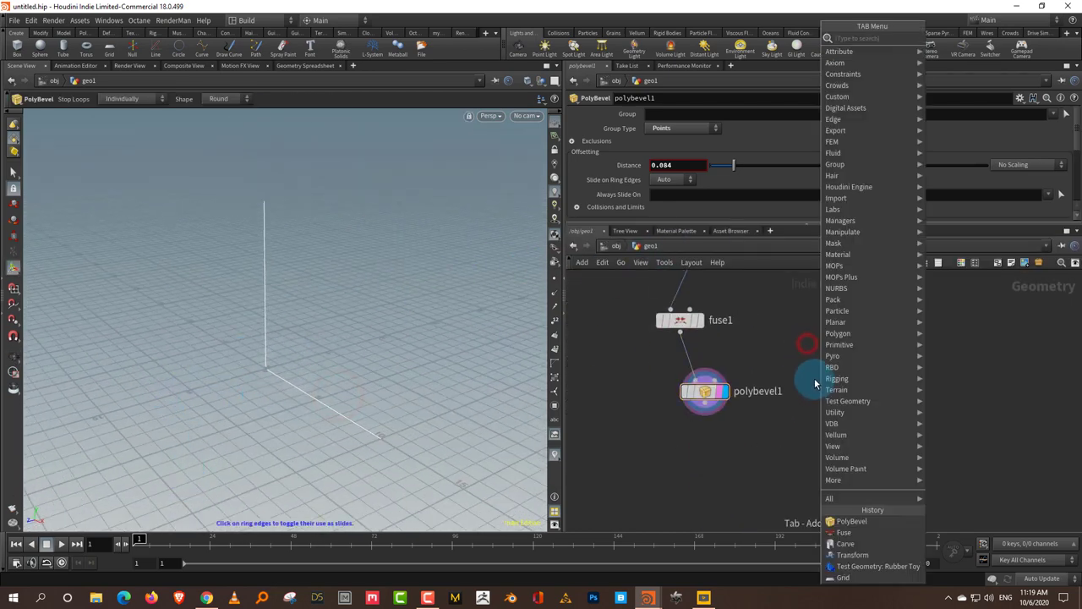
text(swe)
click(978, 43)
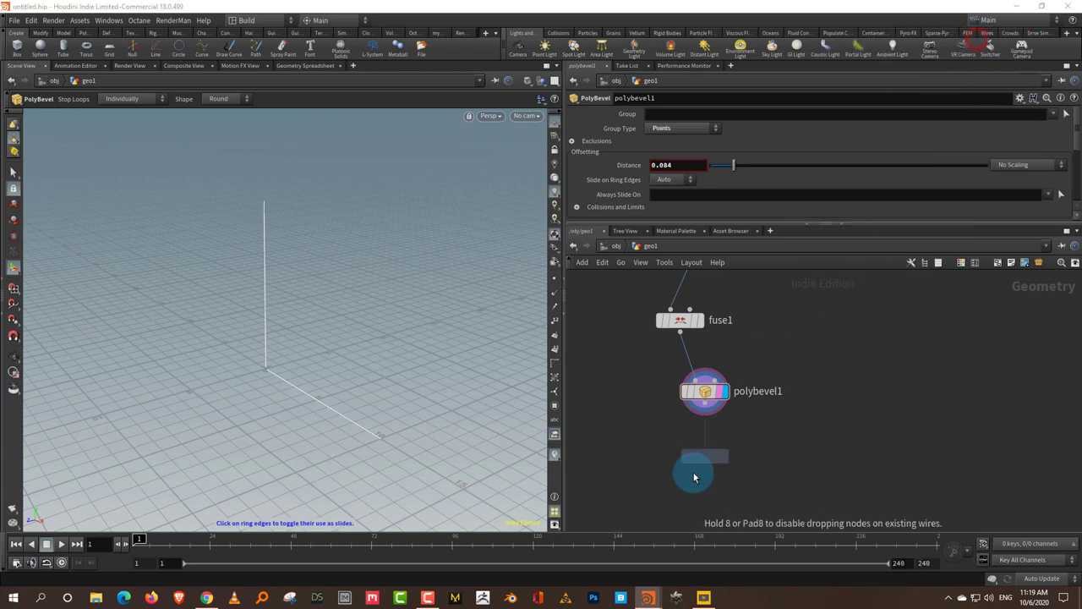
click(693, 471)
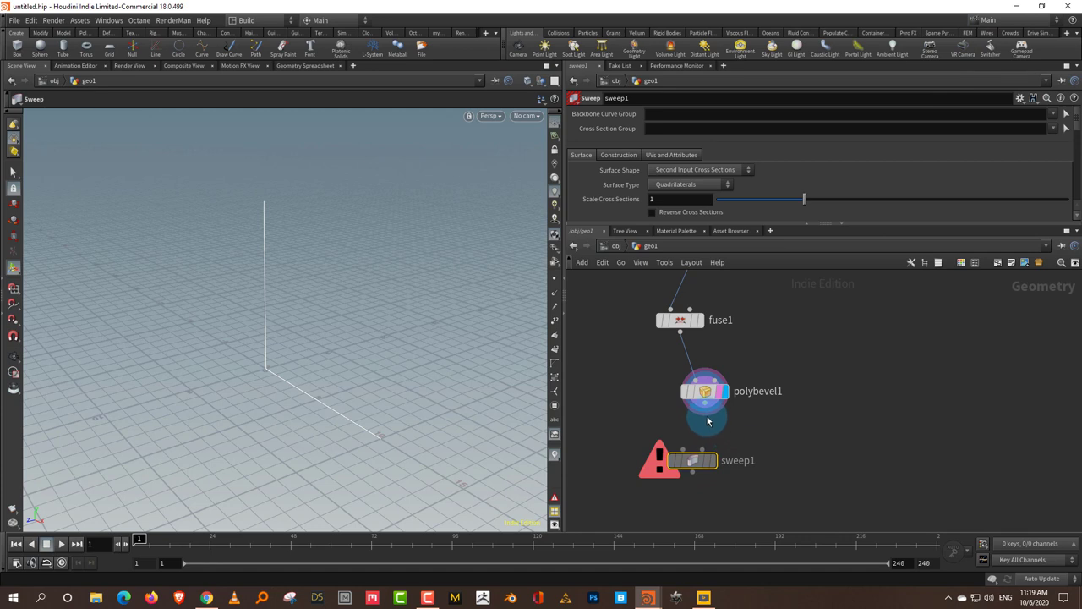
drag(709, 420, 708, 457)
click(480, 325)
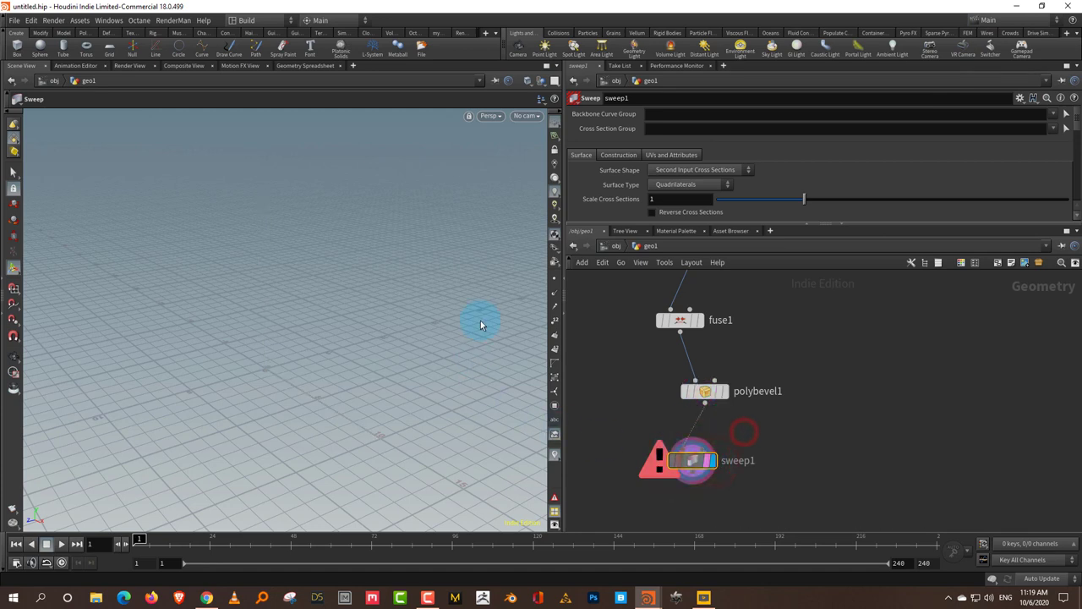
Set the Sweep node's surface shape to Ribbon
click(665, 173)
click(683, 211)
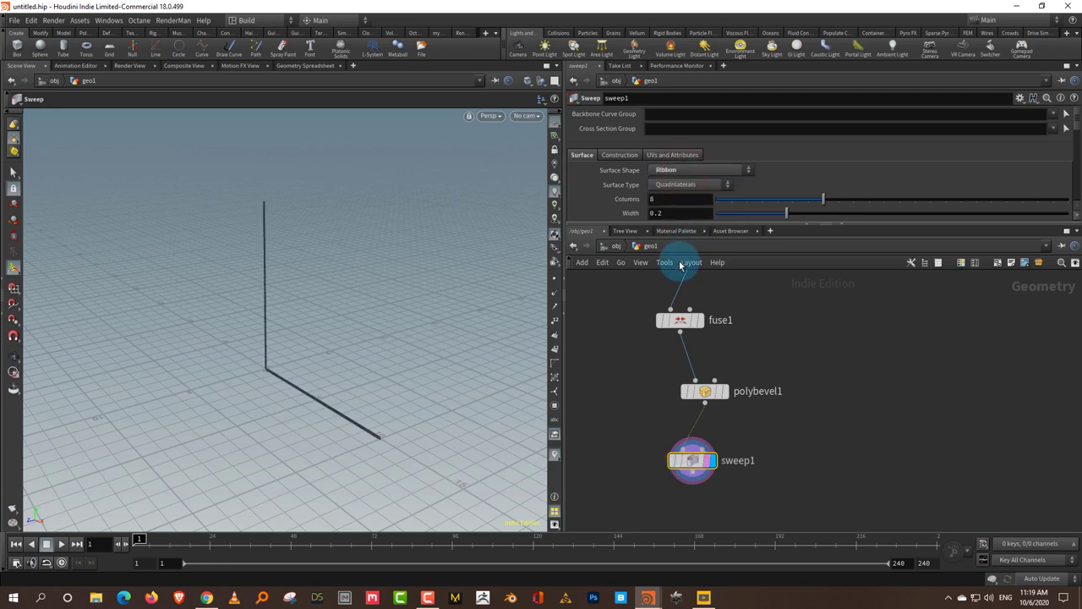
click(685, 223)
Enable roll or twist on the Sweep node and set its roll to 90 so the ribbon faces the right way
drag(696, 231, 732, 350)
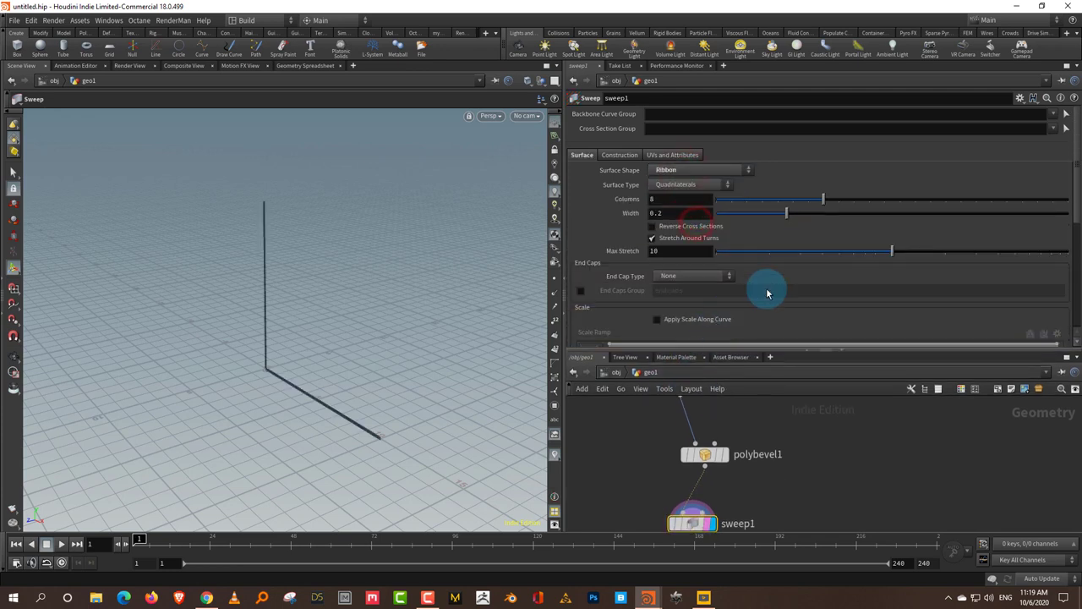
drag(1076, 218, 1073, 295)
scroll(921, 290, down, 1)
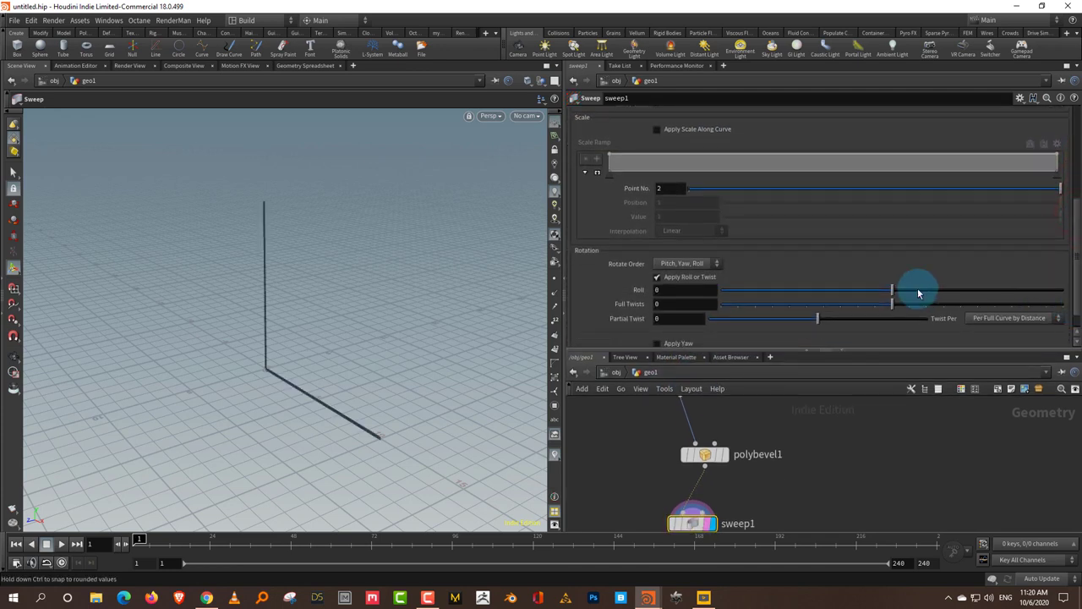
click(657, 277)
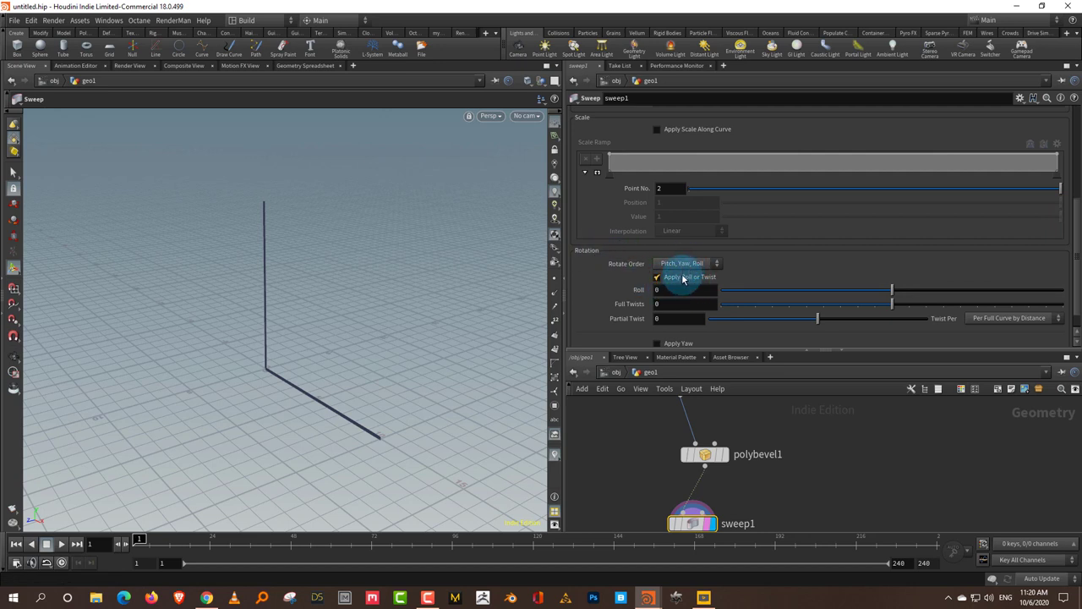
click(664, 290)
text(9)
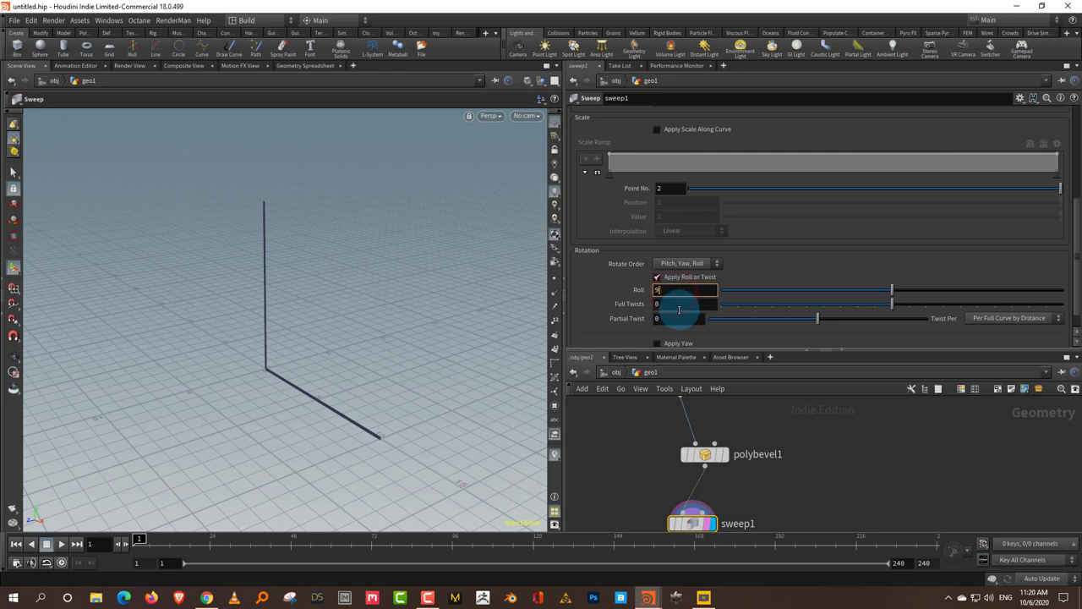
text(0)
key(Return)
key(Escape)
scroll(357, 282, up, 6)
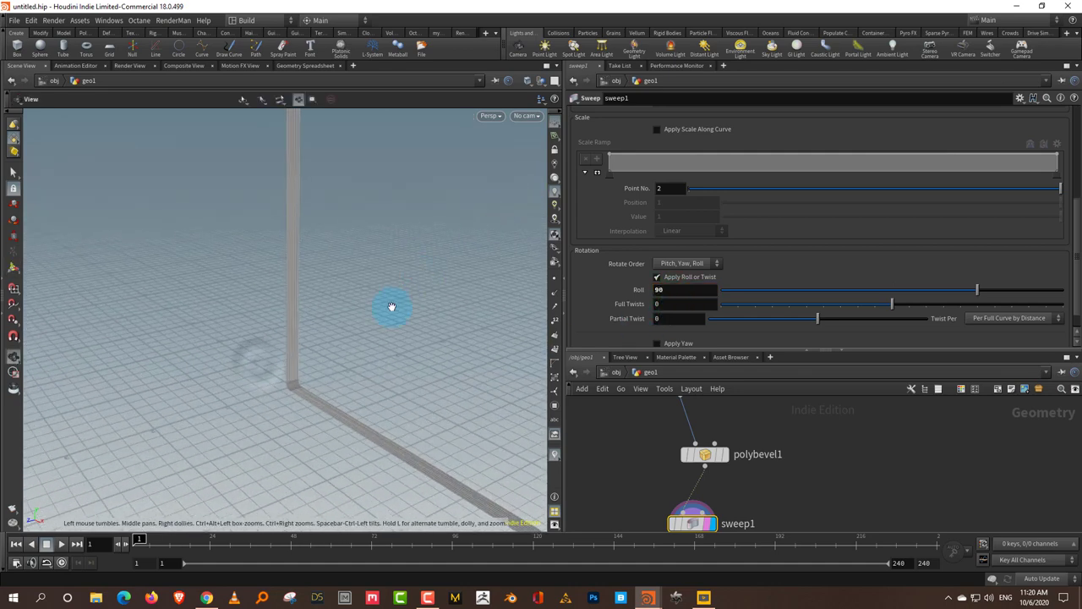
drag(454, 283, 169, 389)
Set the Sweep node's column count to 1
drag(1071, 215, 1020, 149)
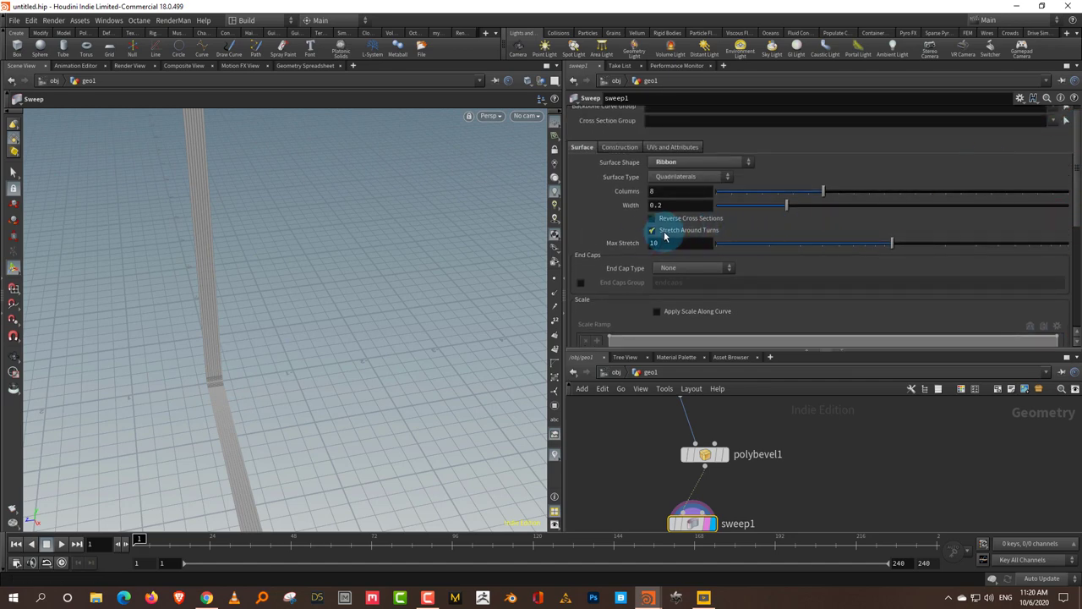
click(733, 194)
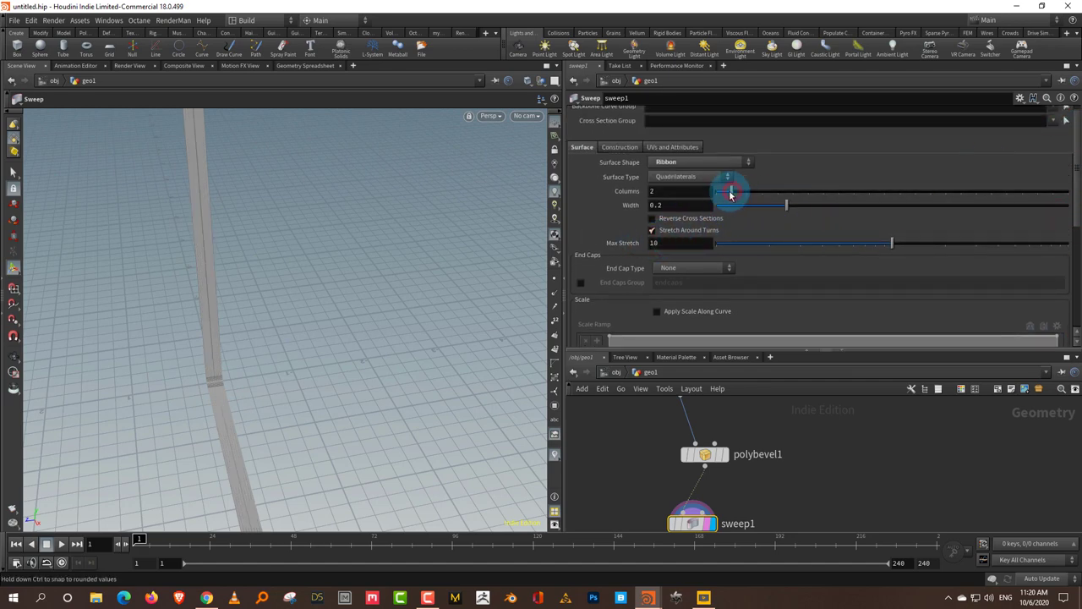
drag(390, 324, 242, 435)
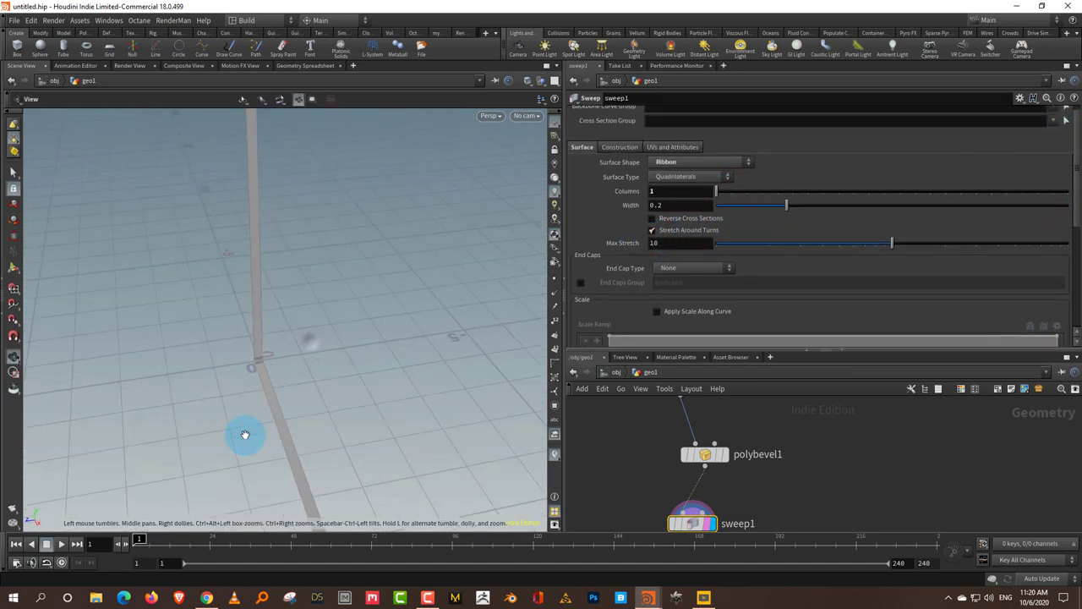
Set the Sweep ribbon's width to 20 and view the whole backdrop
double_click(666, 206)
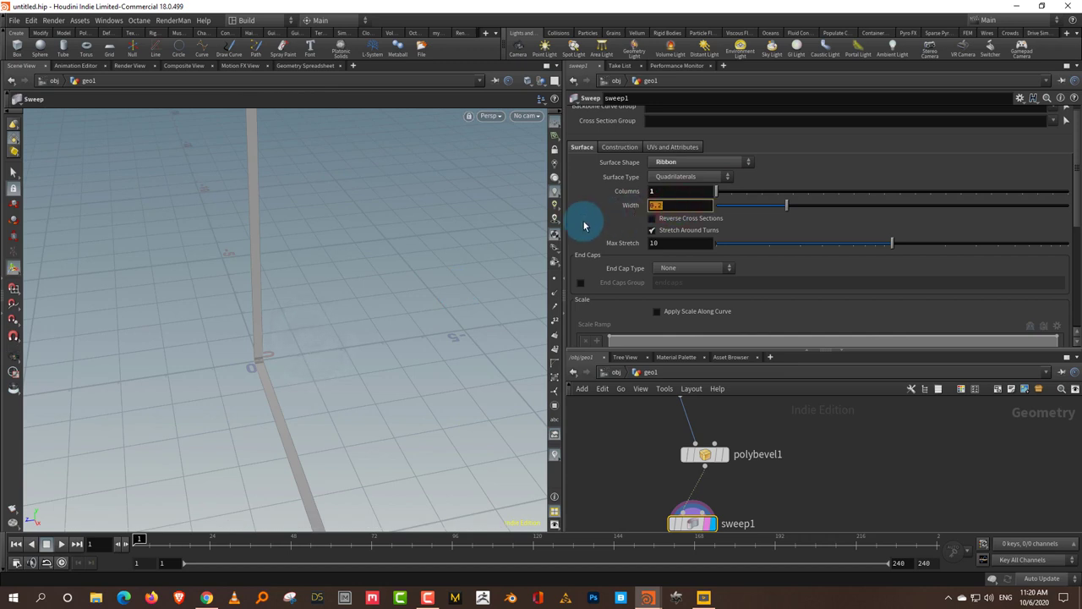
text(20)
key(Return)
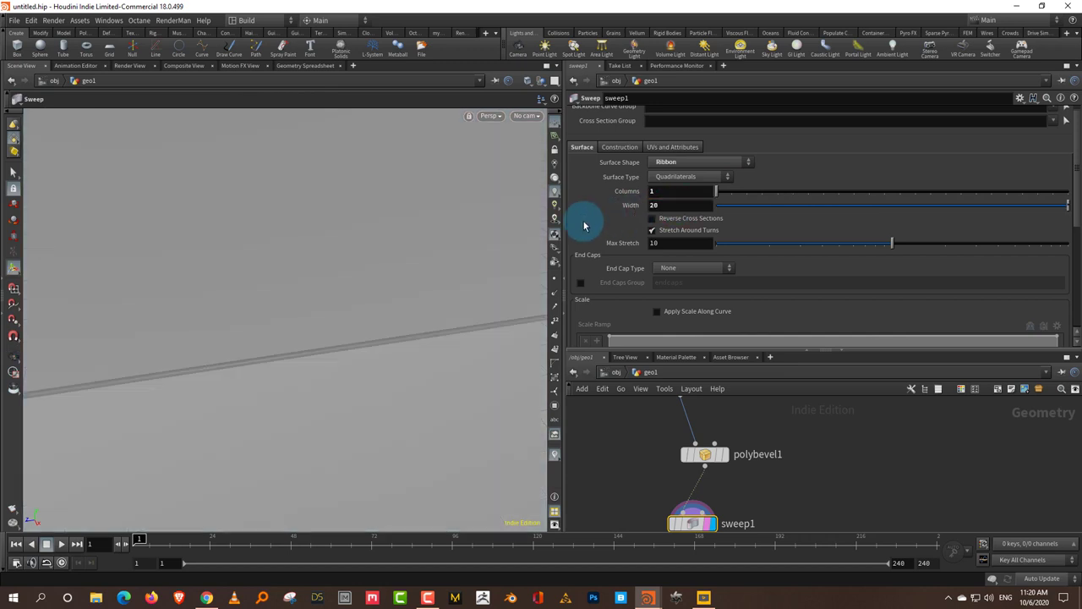
key(Escape)
drag(352, 406, 350, 333)
right_drag(346, 335, 398, 304)
key(Return)
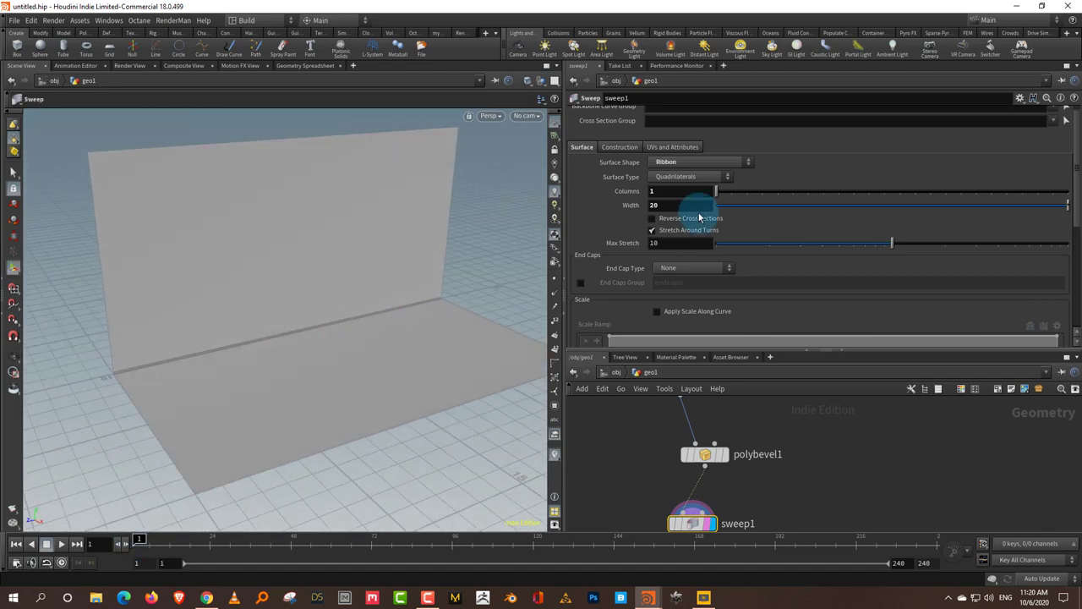
Turn on Compute UVs for the Sweep and show a UV view beside the perspective view
click(674, 147)
click(683, 173)
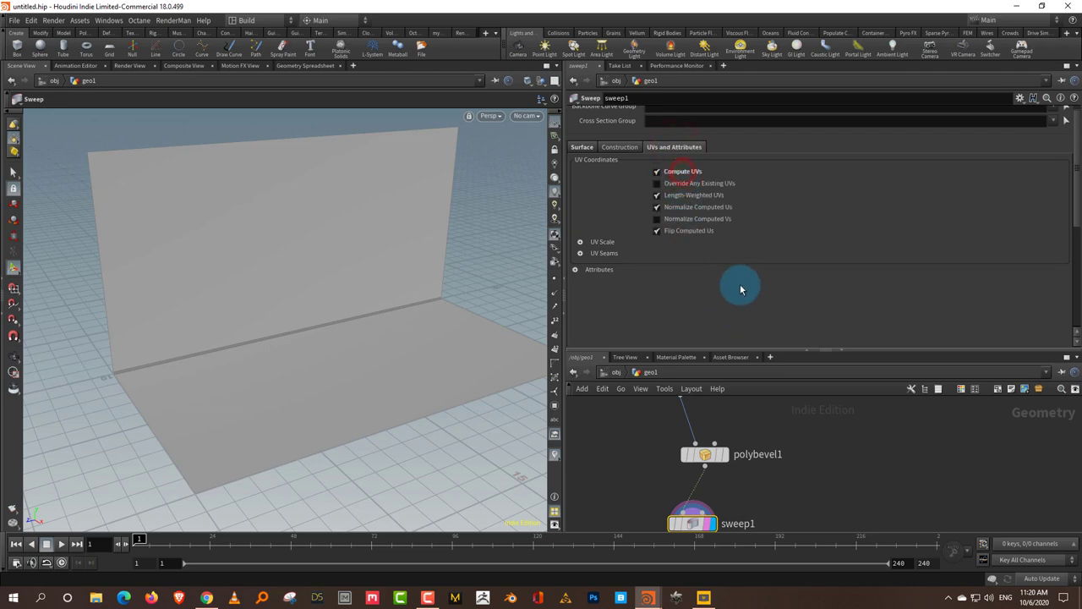
key(alt+bracketleft)
scroll(455, 245, down, 5)
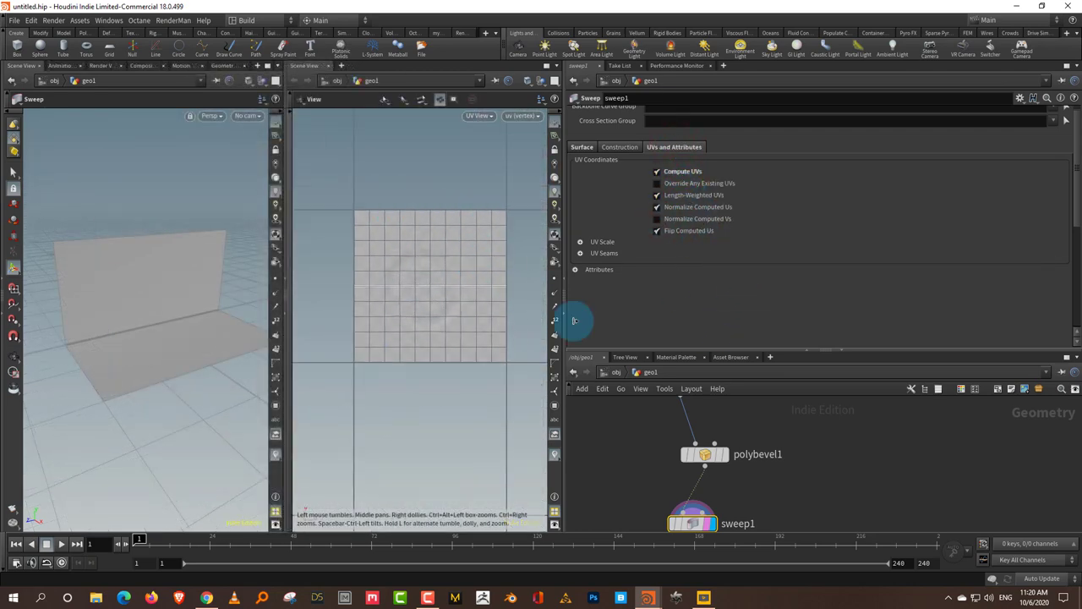
Try a UV Quick Shade node on the Sweep to check the UVs, and delete it again
key(Tab)
text(qui)
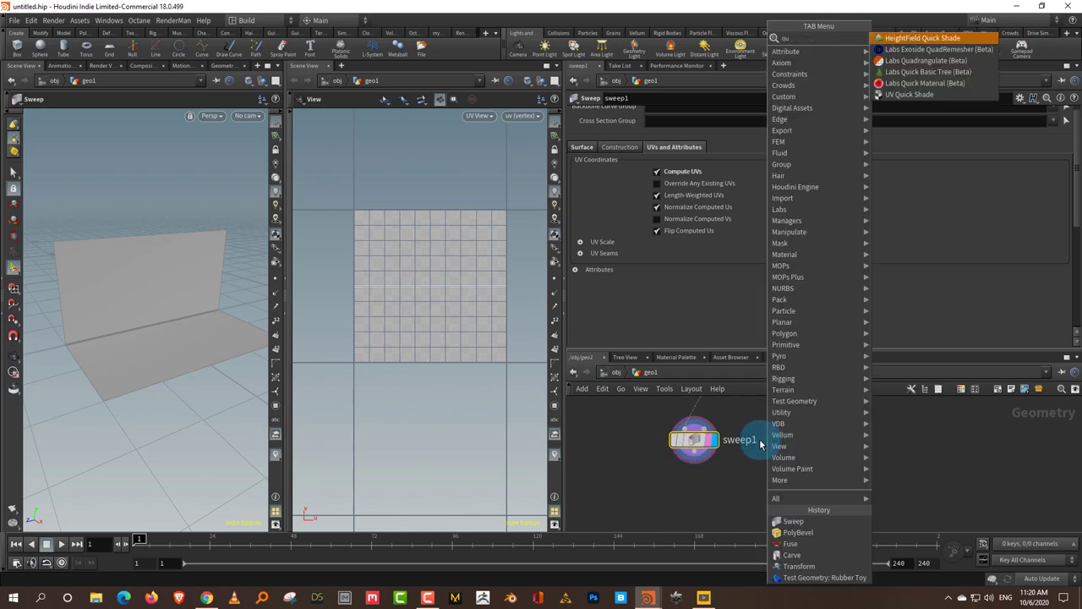
click(926, 74)
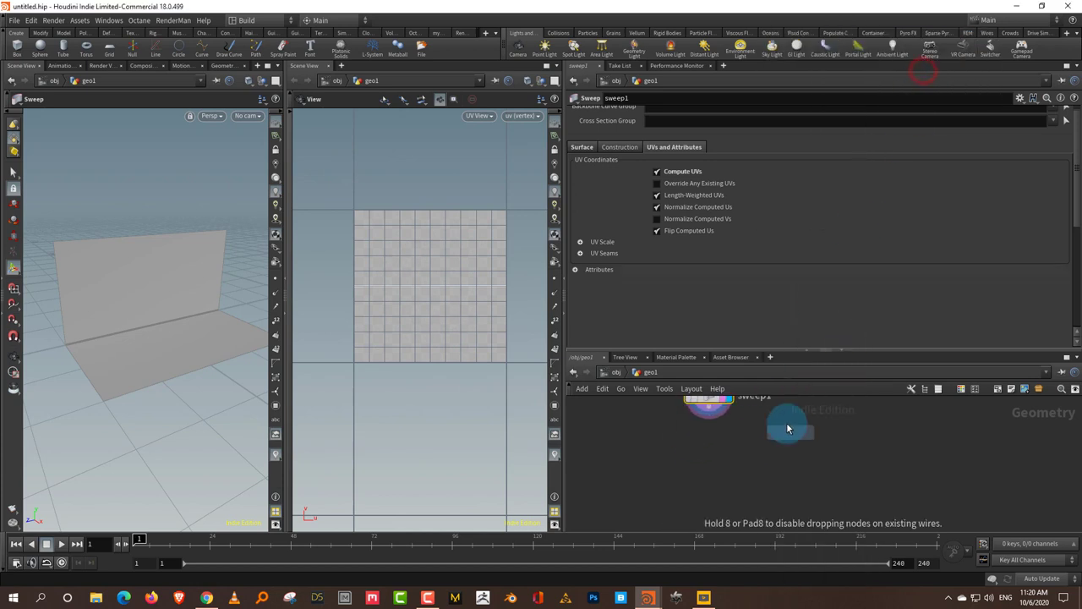
click(717, 477)
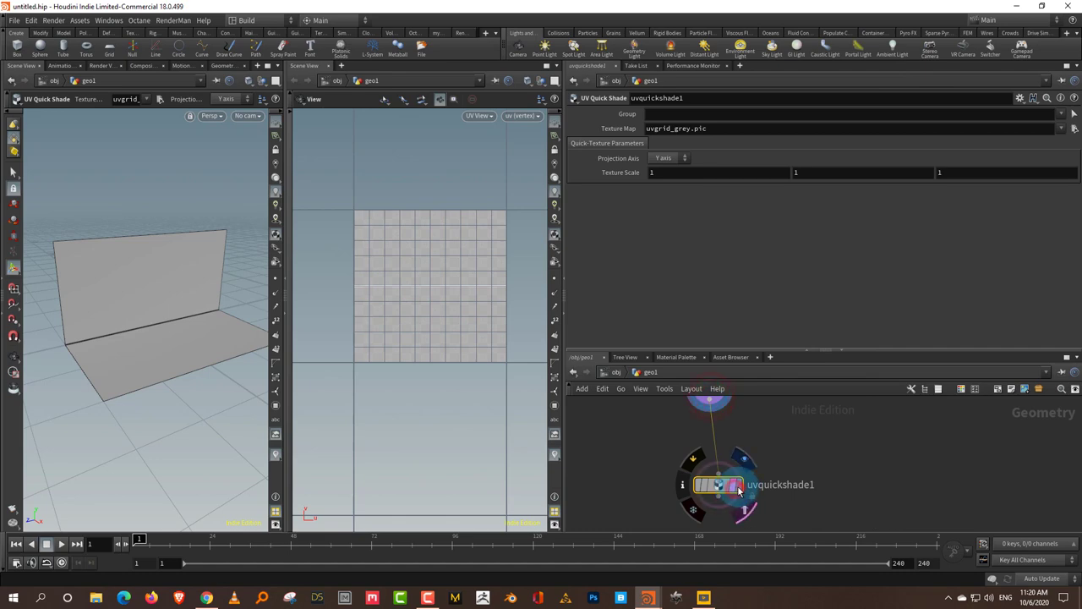
key(Escape)
mouse_move(150, 344)
mouse_down()
mouse_move(144, 367)
mouse_move(207, 336)
mouse_move(149, 350)
mouse_move(145, 331)
mouse_move(157, 348)
mouse_up()
click(841, 479)
key(Delete)
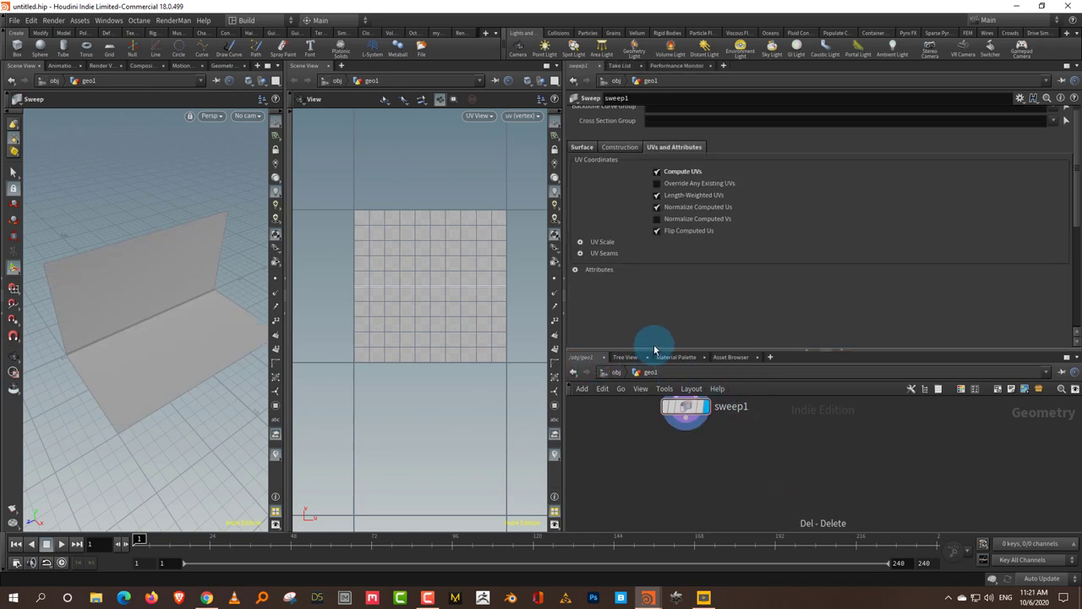
Add a Normal node below the Sweep, connect the Sweep to it, and display its result to smooth the backdrop's bend
drag(661, 352, 660, 257)
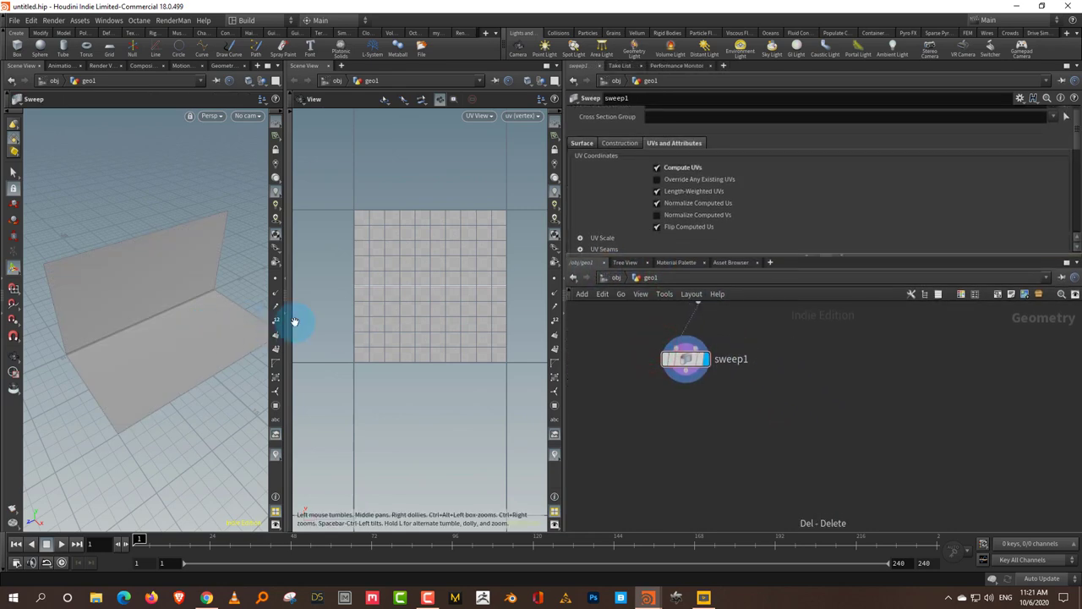
drag(286, 322, 389, 312)
right_drag(121, 367, 191, 329)
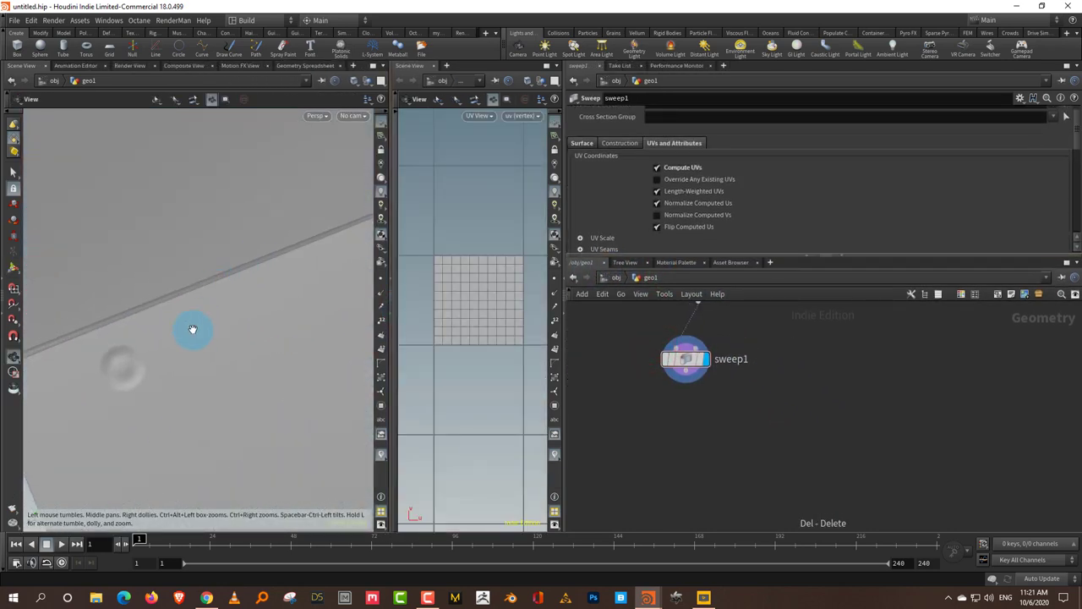
drag(193, 332, 246, 351)
key(Tab)
mouse_move(695, 426)
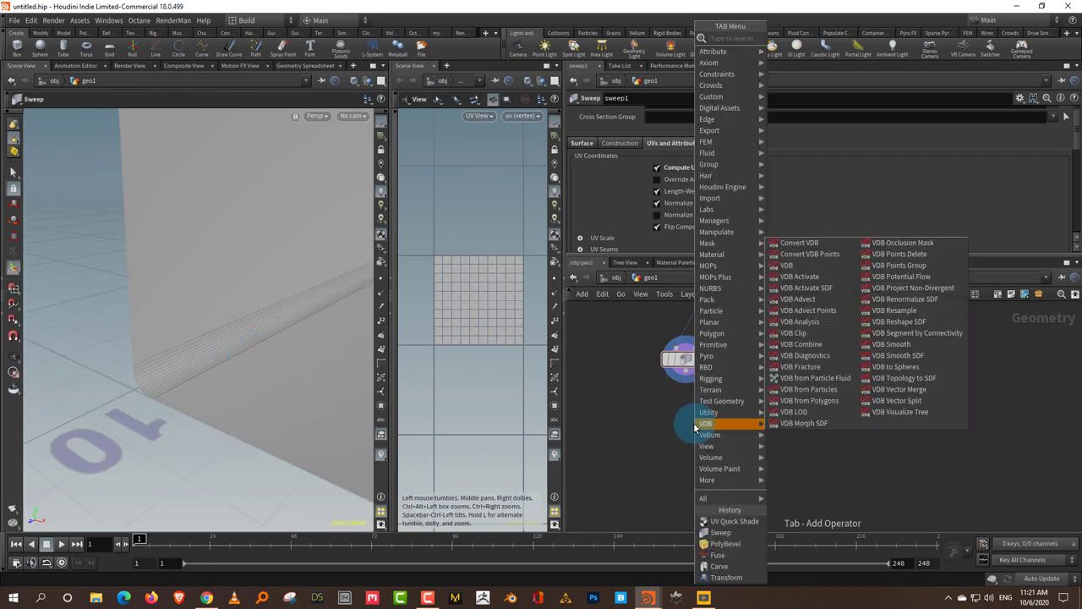
text(nor)
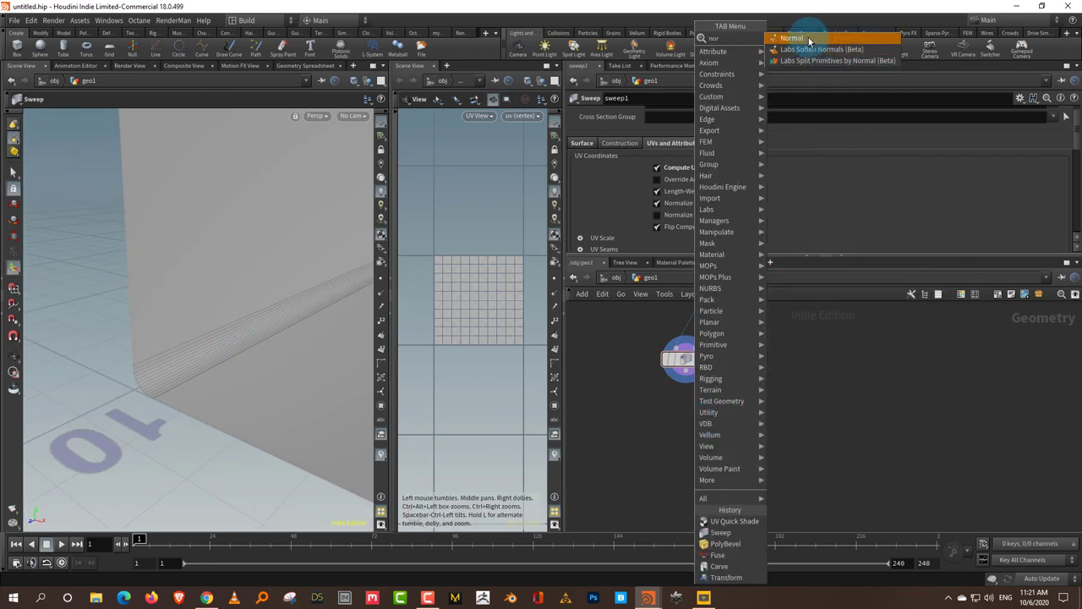
click(809, 40)
click(693, 443)
click(686, 378)
click(731, 447)
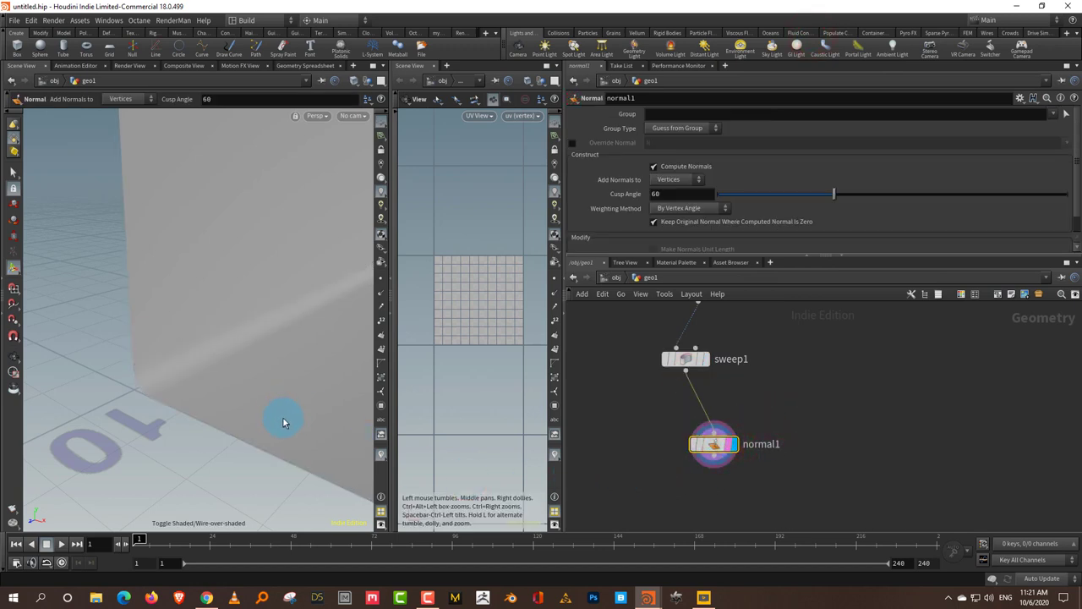
key(Escape)
drag(282, 418, 321, 343)
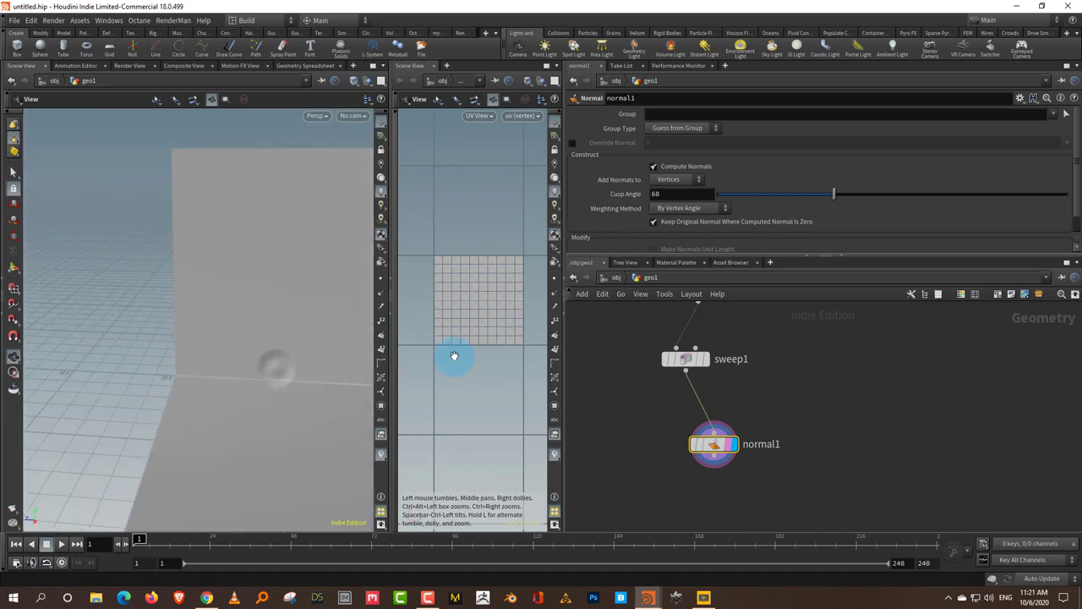
Lay out the network's nodes automatically and collapse the UV view so the perspective view shows the whole backdrop
key(l)
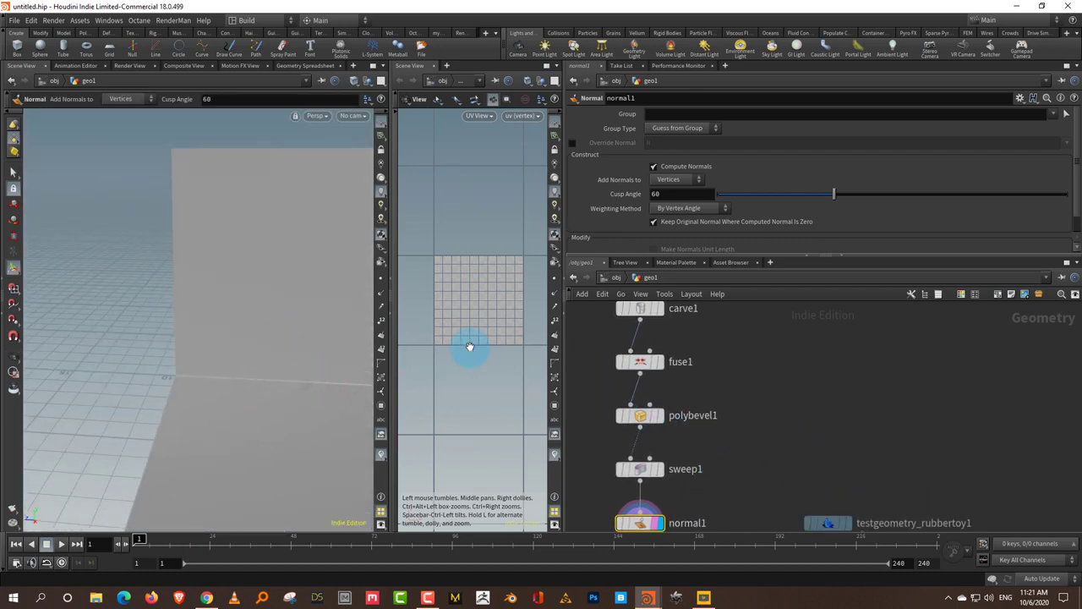
drag(385, 332, 216, 324)
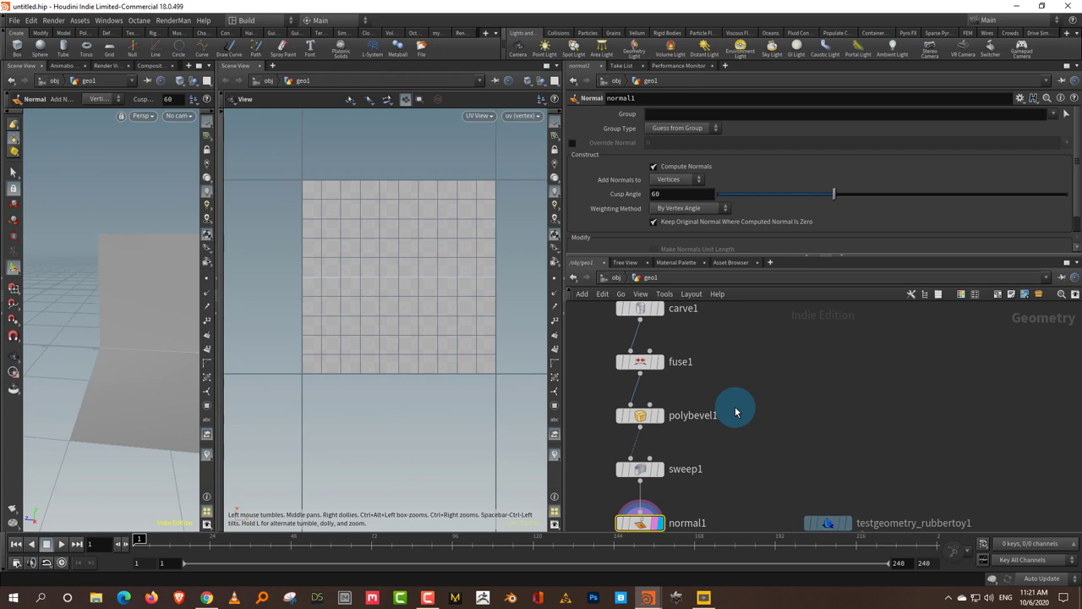
click(216, 313)
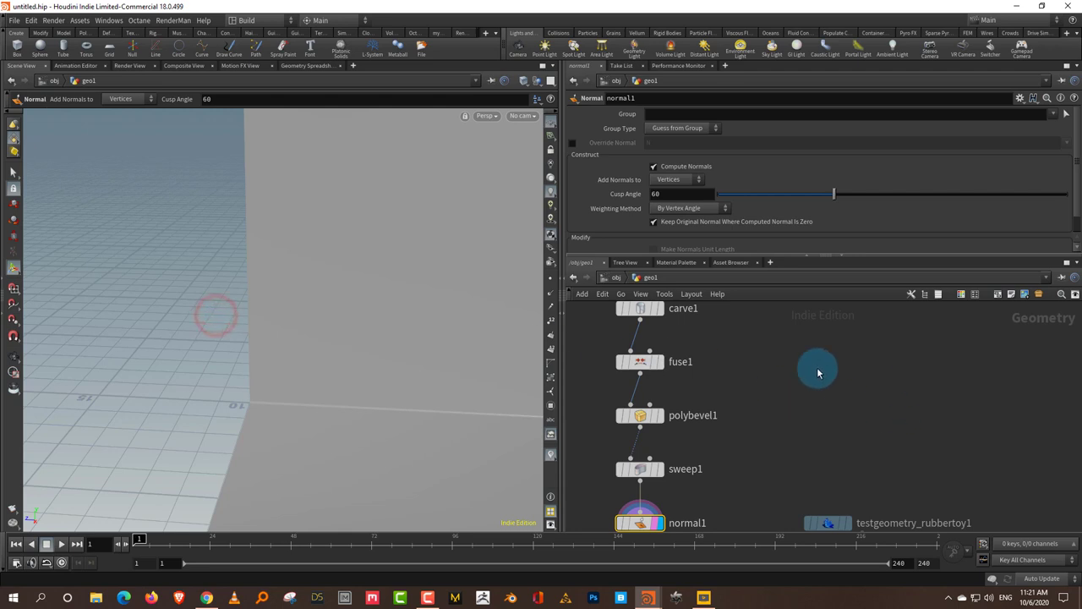
key(Escape)
scroll(406, 312, down, 5)
drag(333, 386, 363, 340)
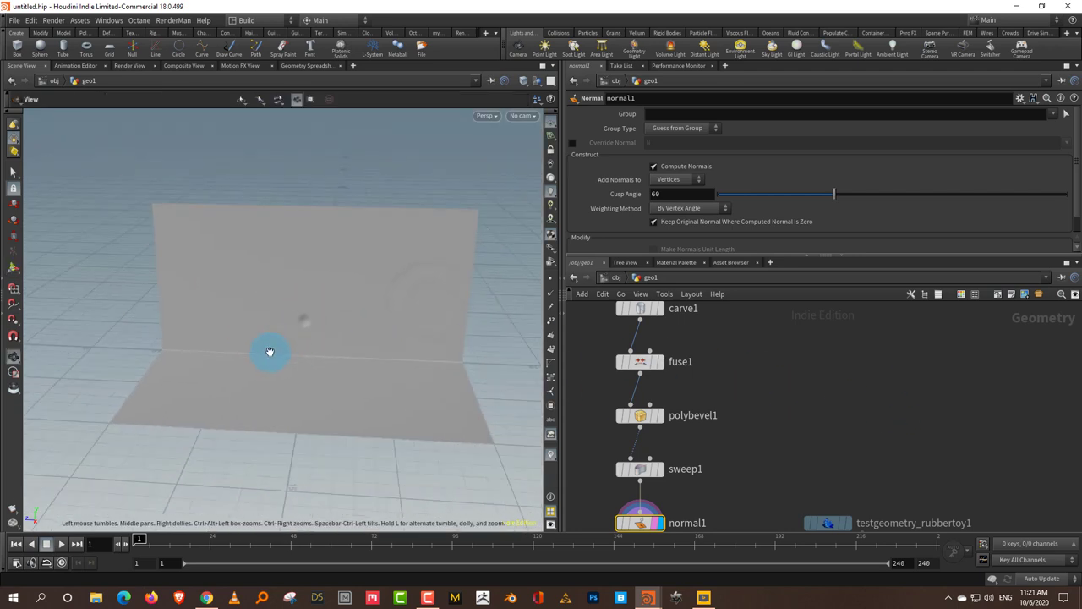
key(Return)
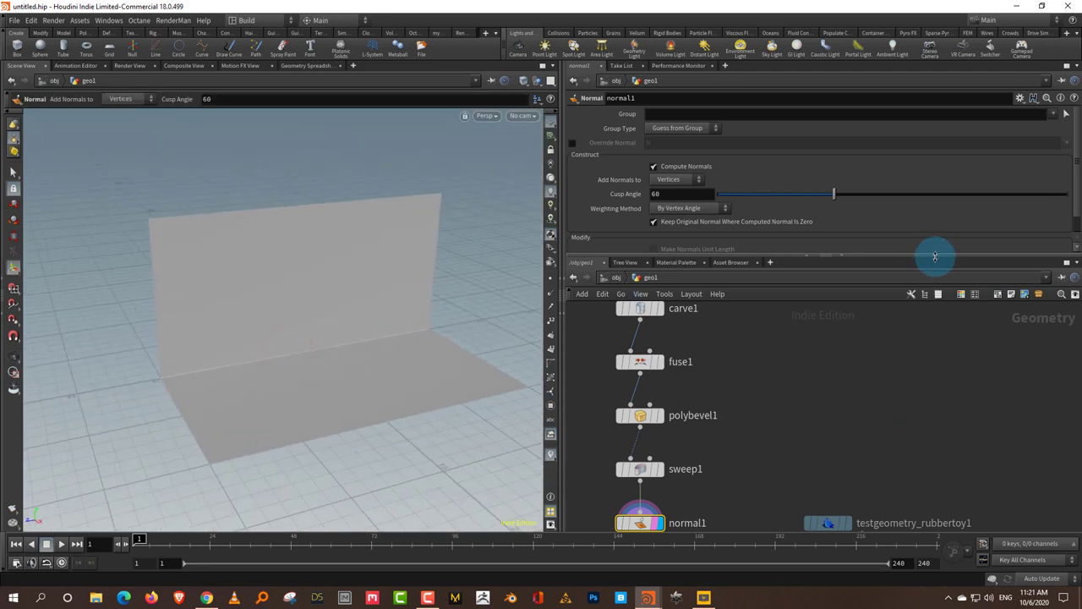
Display the rubber toy node, move it slightly up in the network, and frame the toy in the viewport
drag(935, 256, 937, 177)
scroll(875, 378, up, 5)
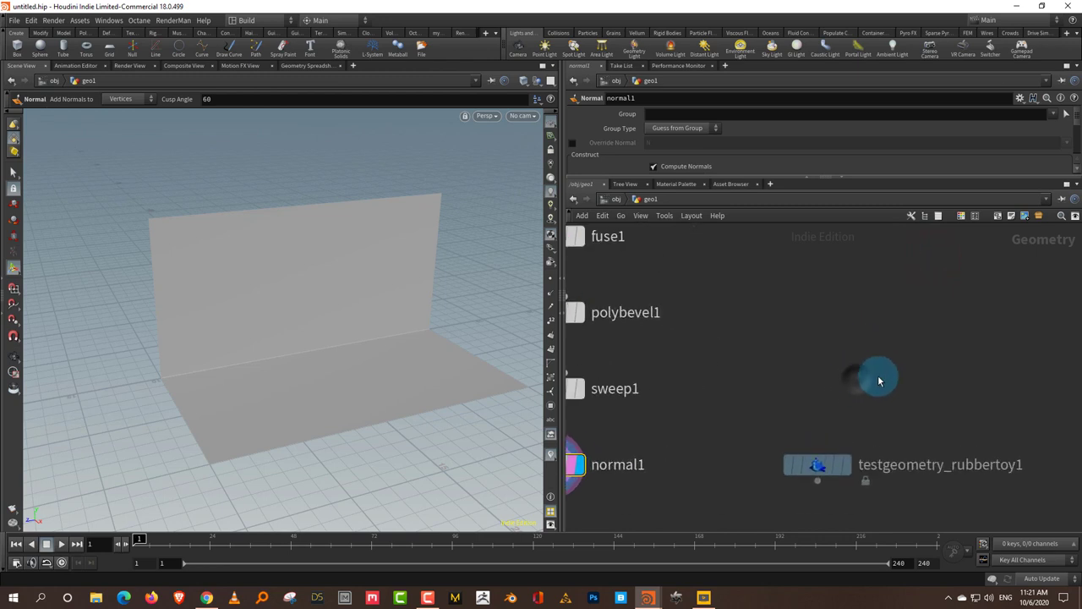
click(829, 469)
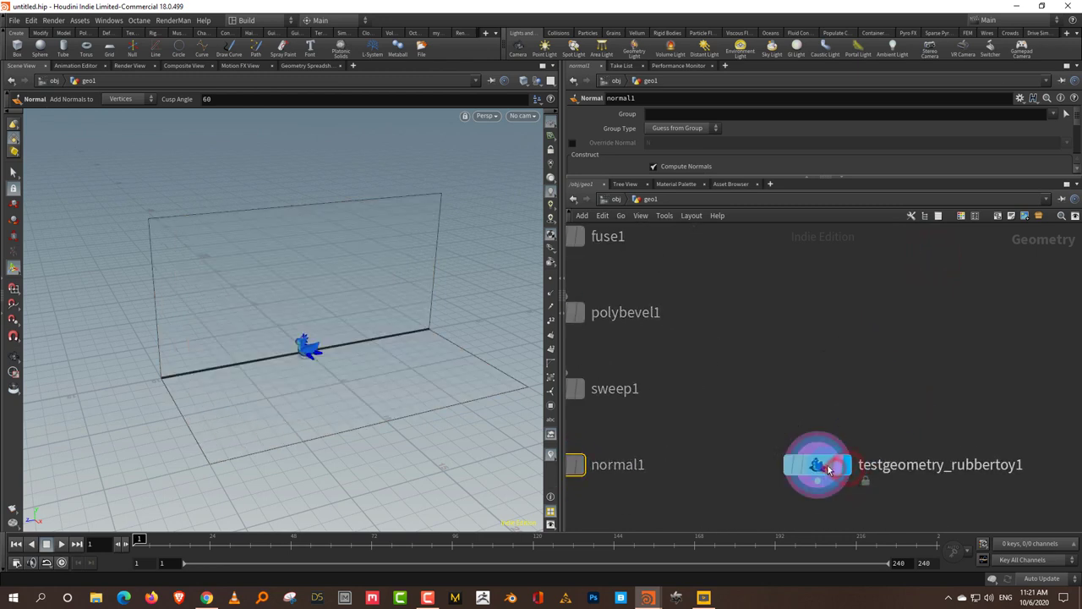
drag(829, 468, 851, 417)
click(920, 387)
key(space+g)
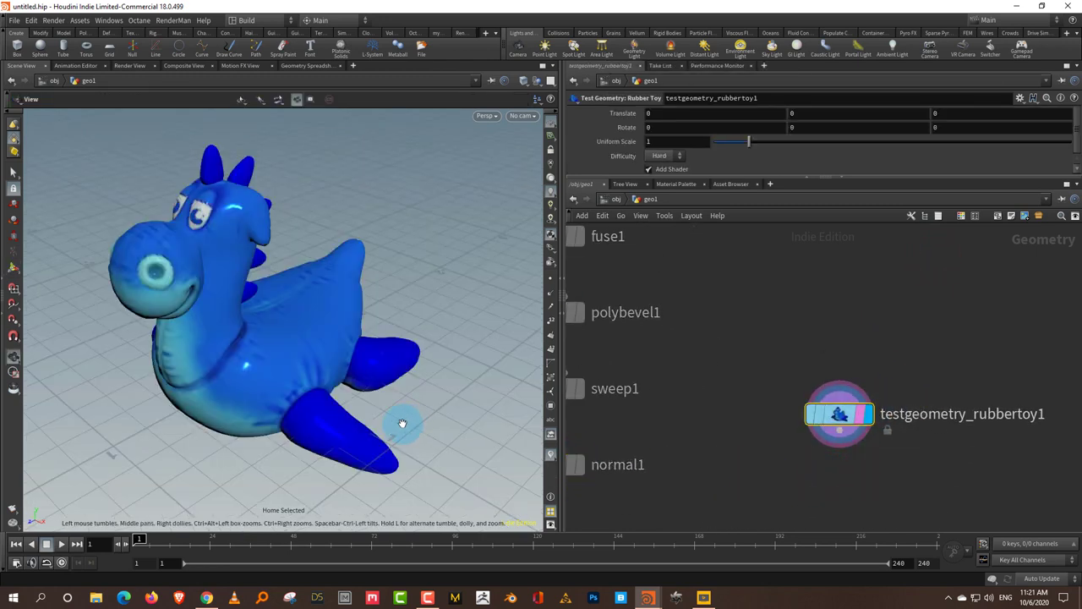
drag(398, 426, 300, 388)
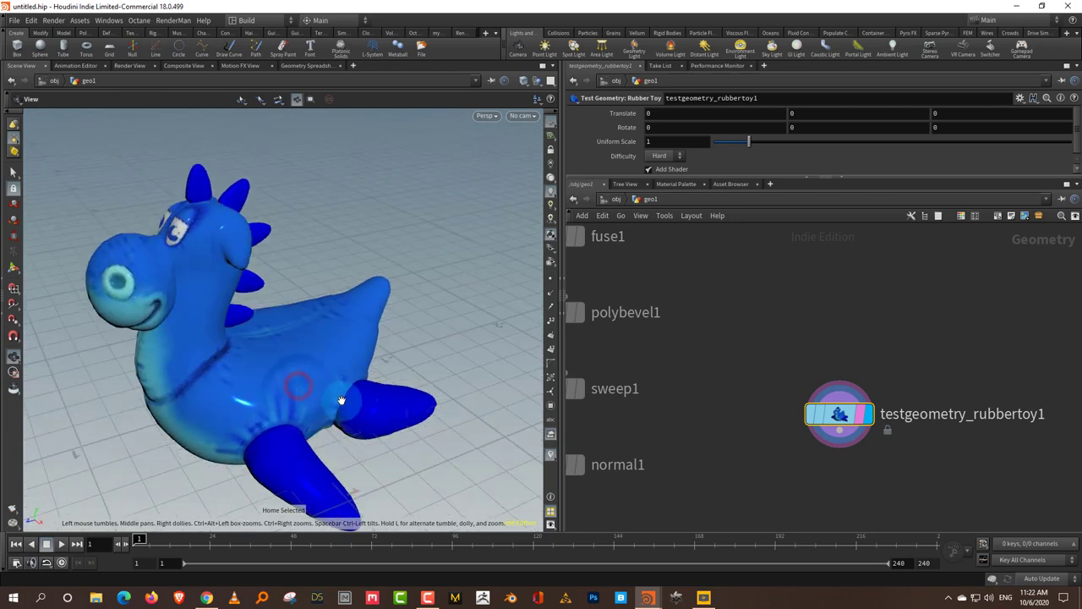
Turn off Add Shader on the rubber toy node
click(860, 481)
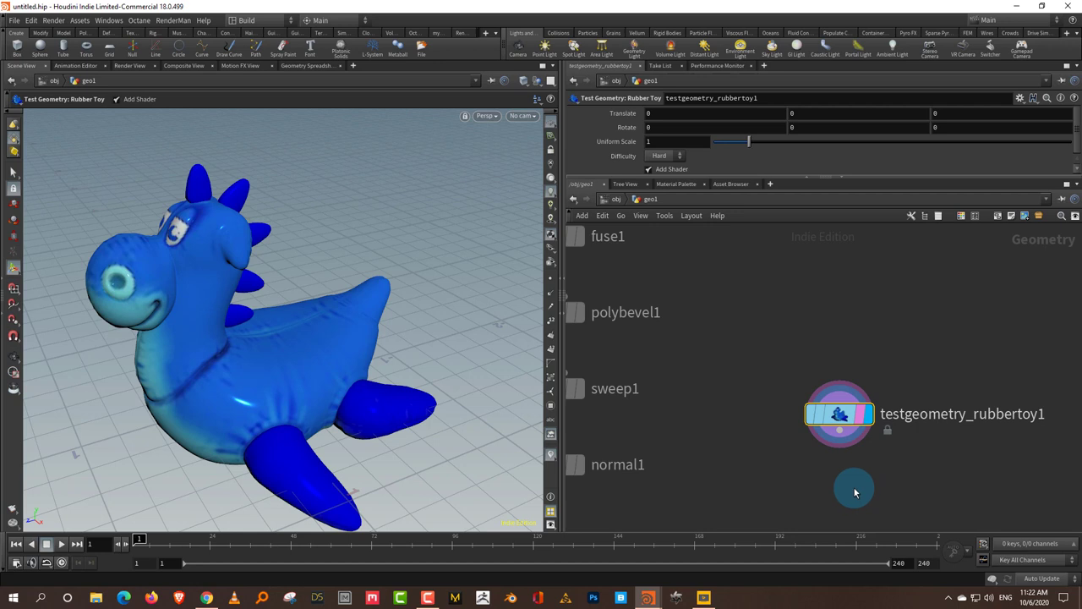
middle_drag(864, 475, 818, 479)
click(678, 169)
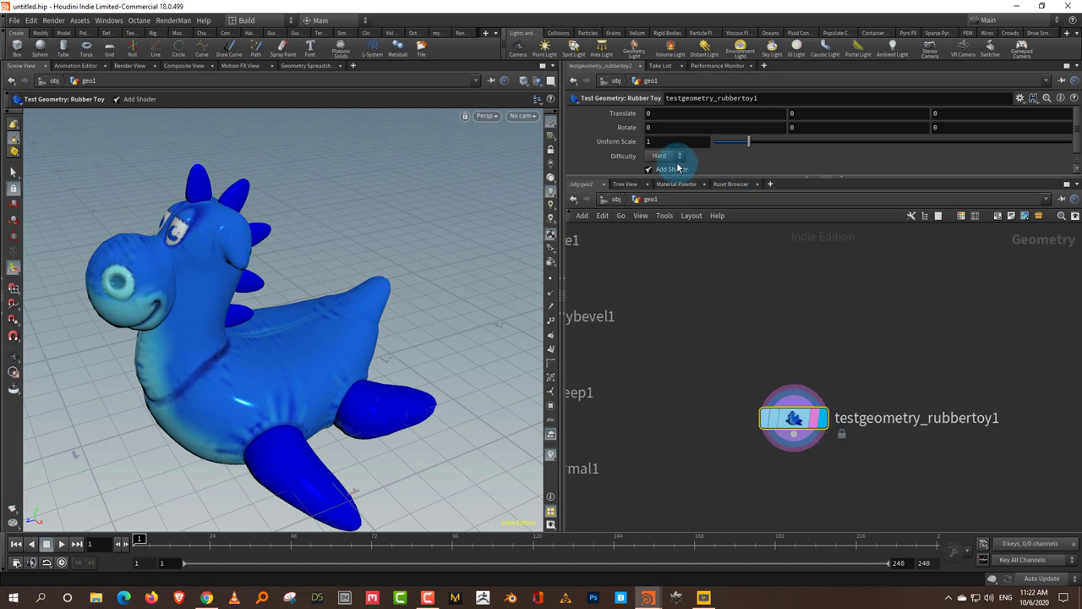
click(864, 355)
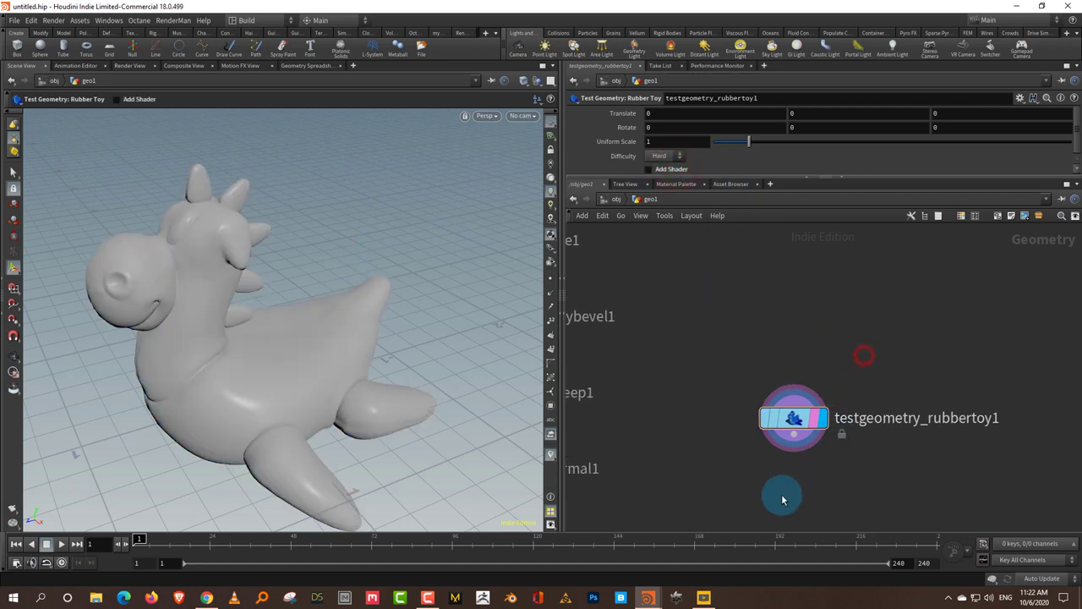
Add a Boolean Union node below the rubber toy, connect the toy to it, and display its result
right_drag(257, 432, 313, 363)
right_click(800, 468)
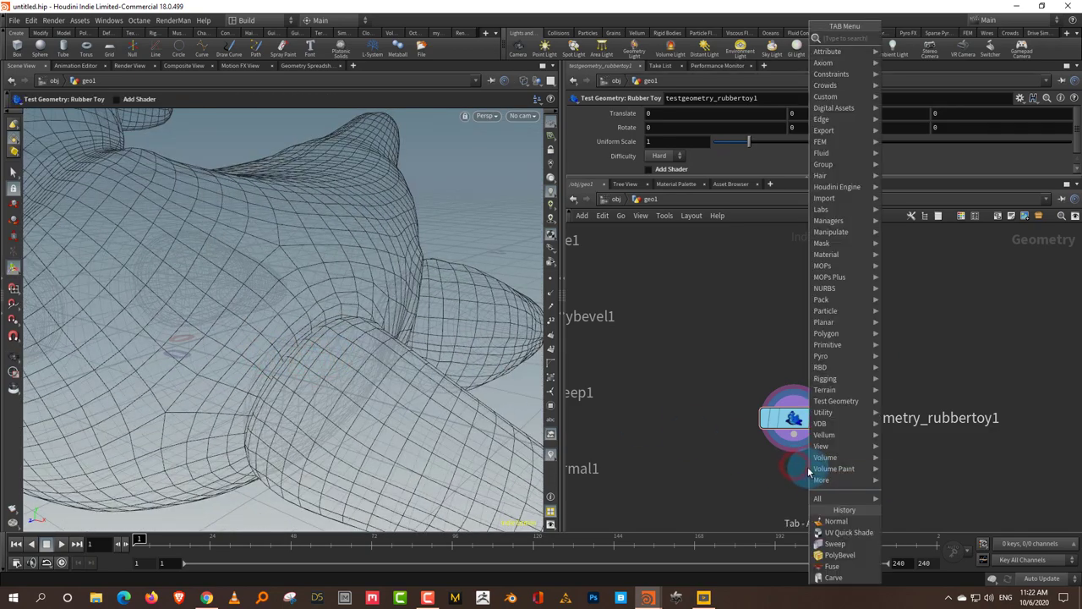
text(boo)
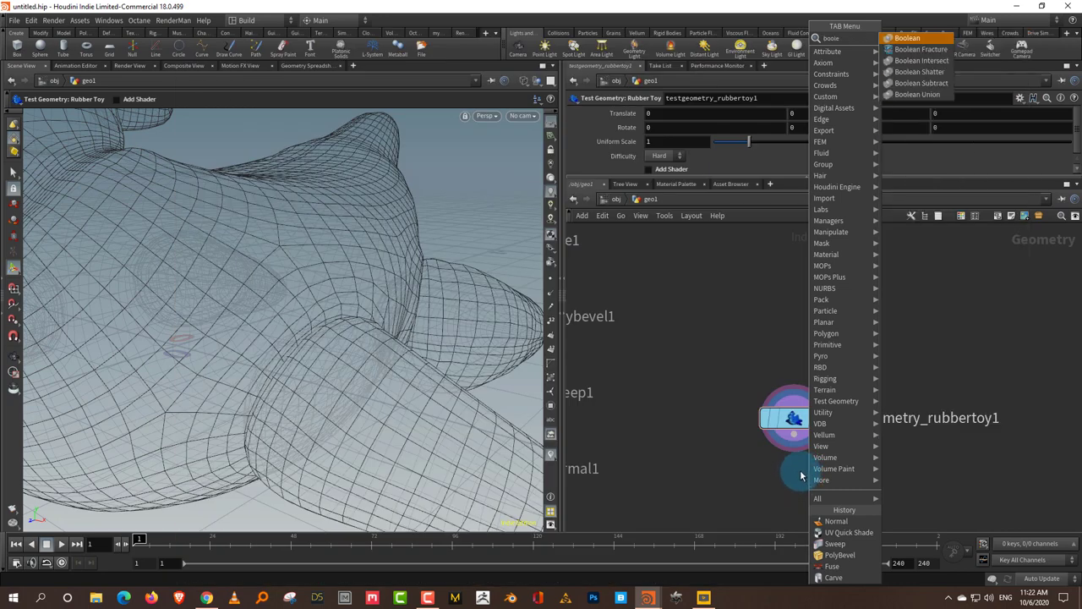
text(le)
click(930, 88)
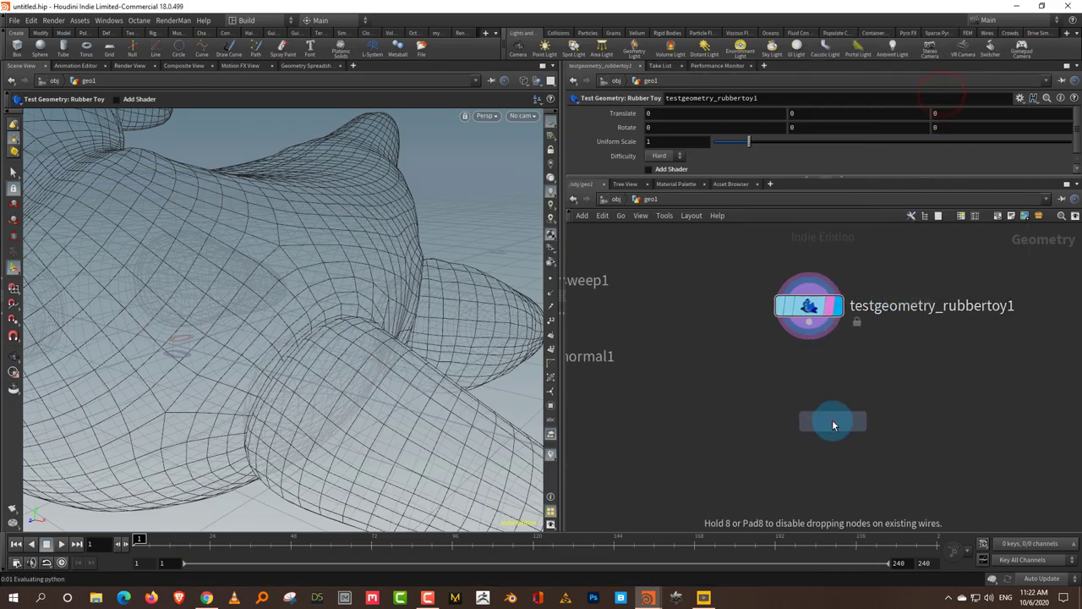
click(833, 425)
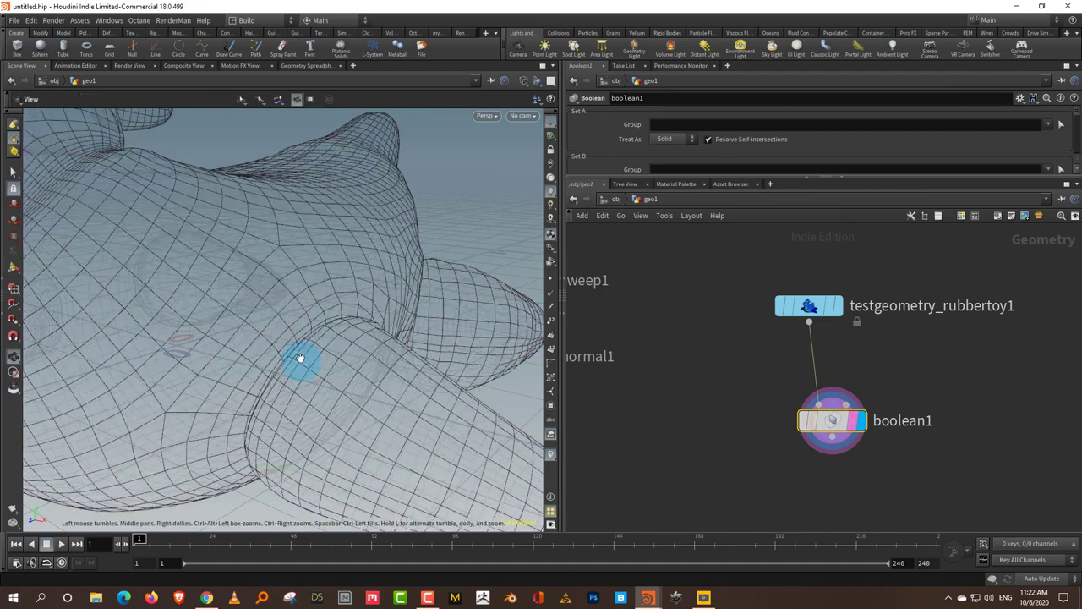
right_drag(300, 359, 290, 363)
Add a Subdivide node below the Boolean, display its result, and frame the whole toy in the viewport
middle_drag(922, 391, 843, 452)
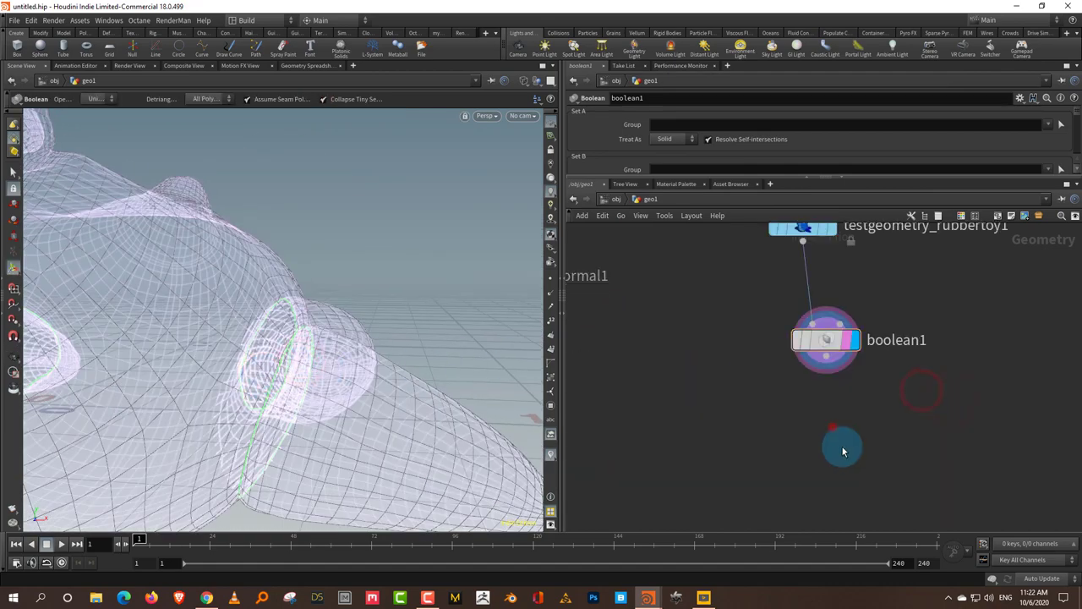
key(Tab)
click(966, 49)
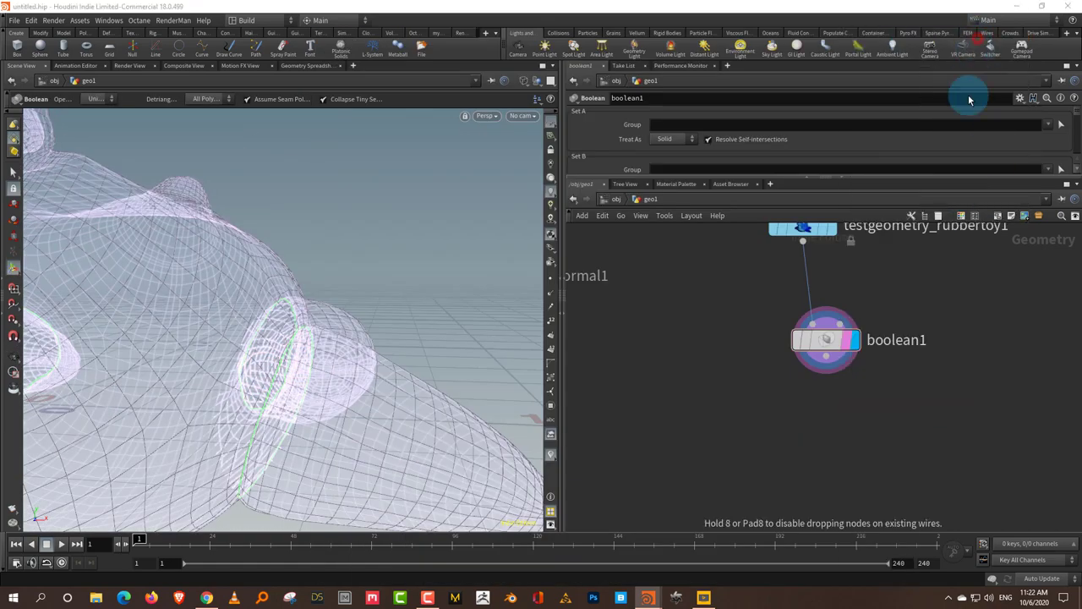
click(826, 455)
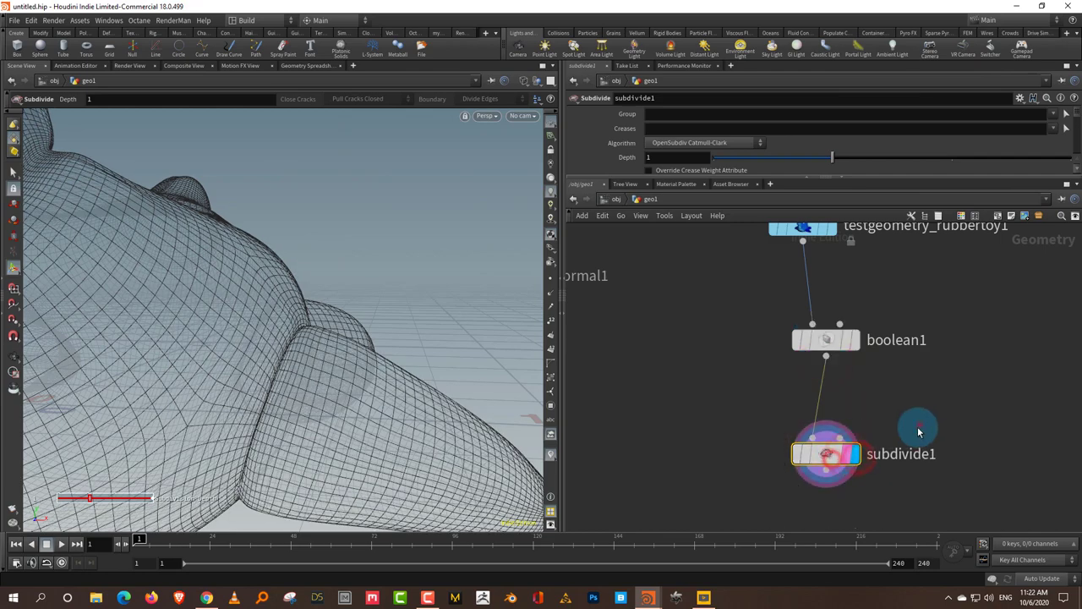
key(space+h)
drag(374, 394, 363, 419)
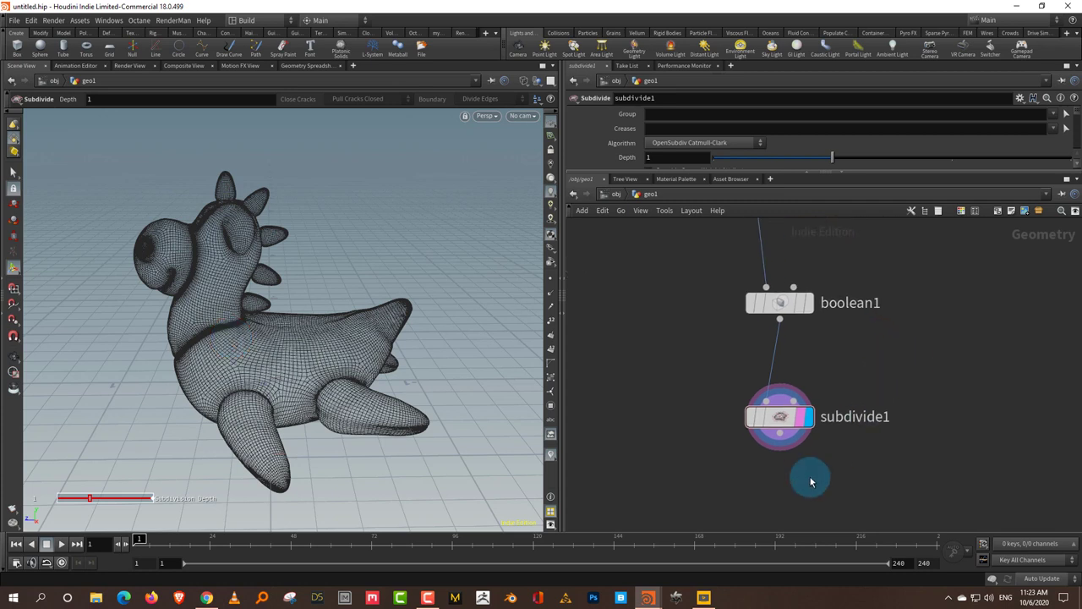
Add a Remesh node below the Subdivide, display its result, and set its target size to 0.06
key(Tab)
text(rem)
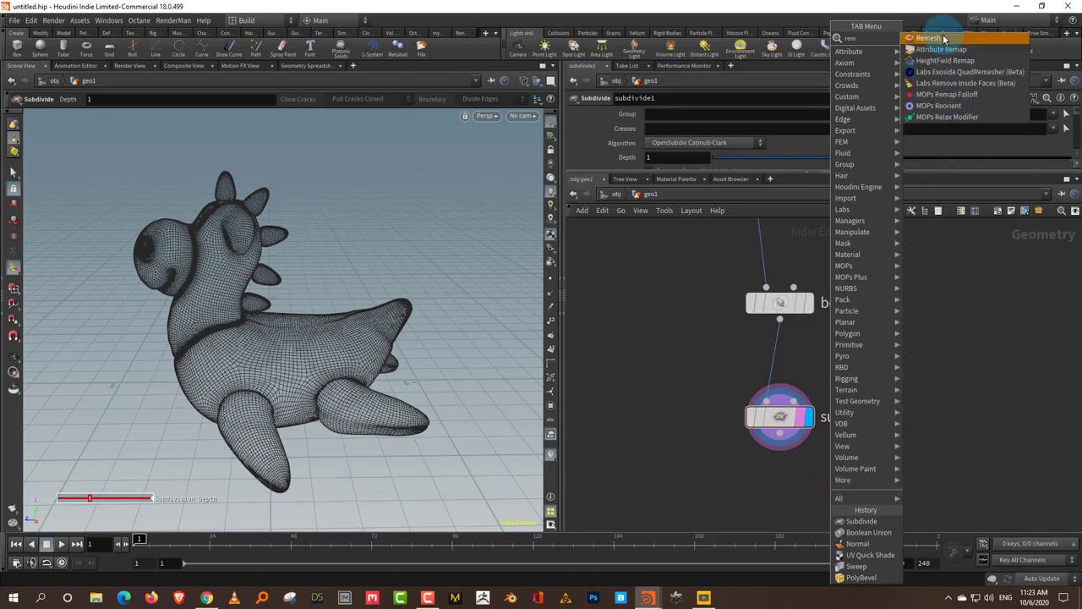
key(Return)
click(721, 168)
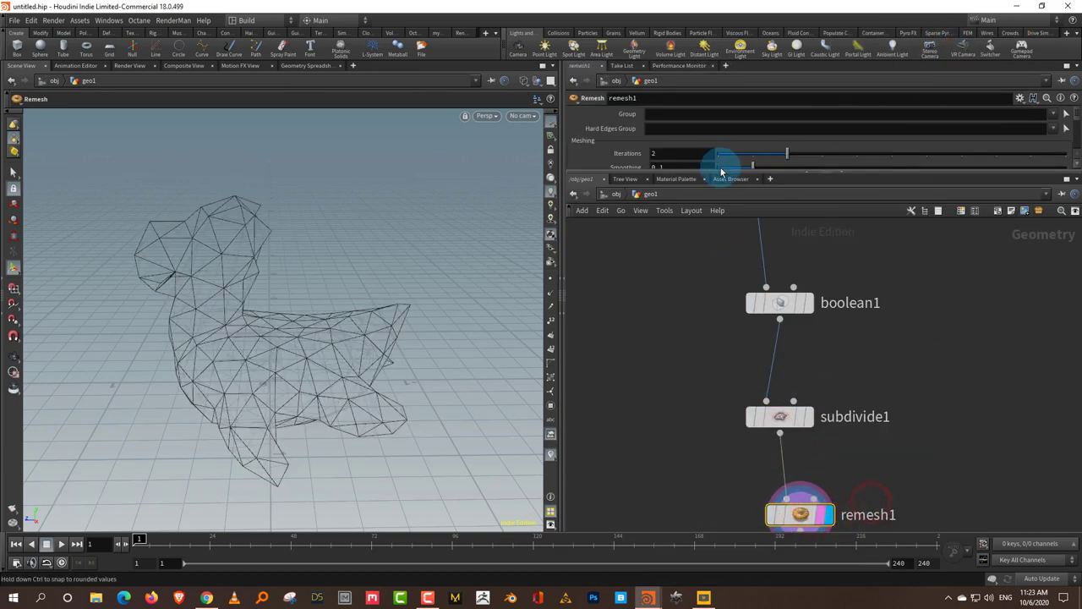
drag(725, 170, 733, 312)
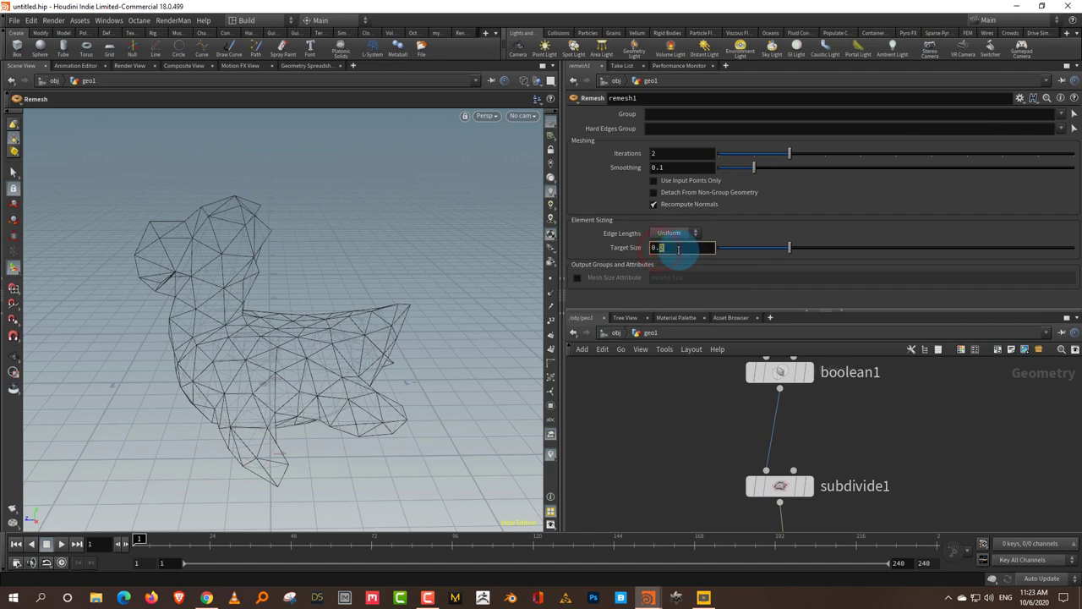
key(Return)
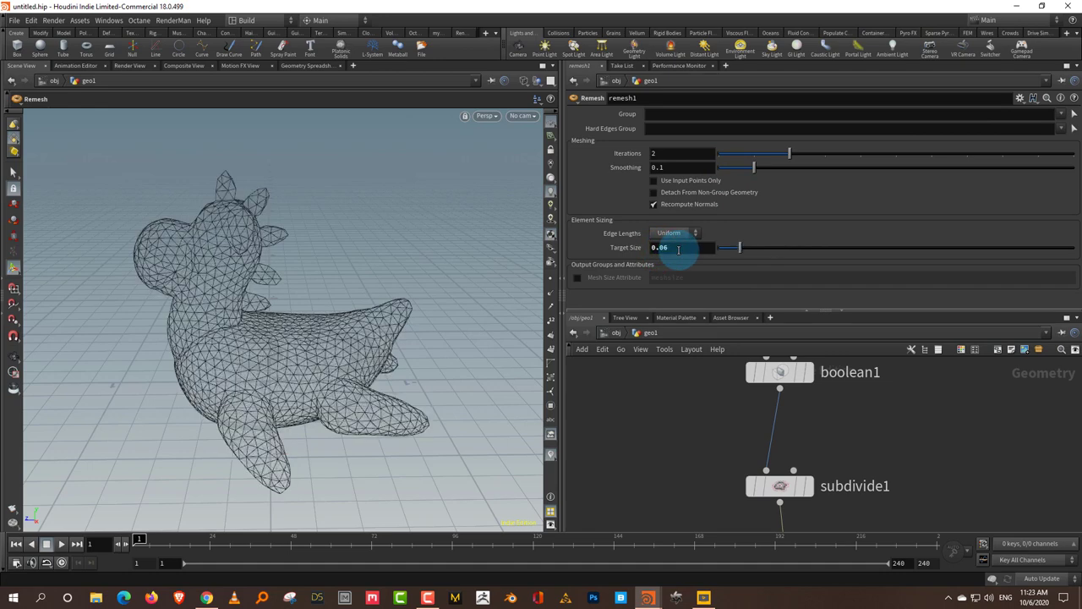
key(Escape)
drag(287, 351, 374, 320)
Set the Remesh node's iterations to 8 and its target size to 0.05
click(668, 167)
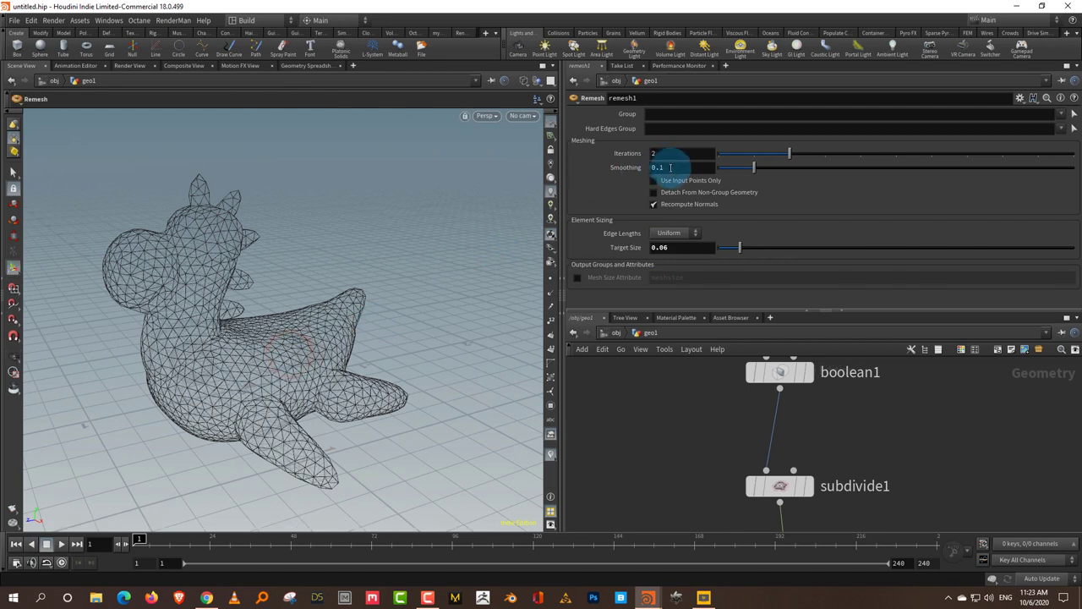
click(662, 153)
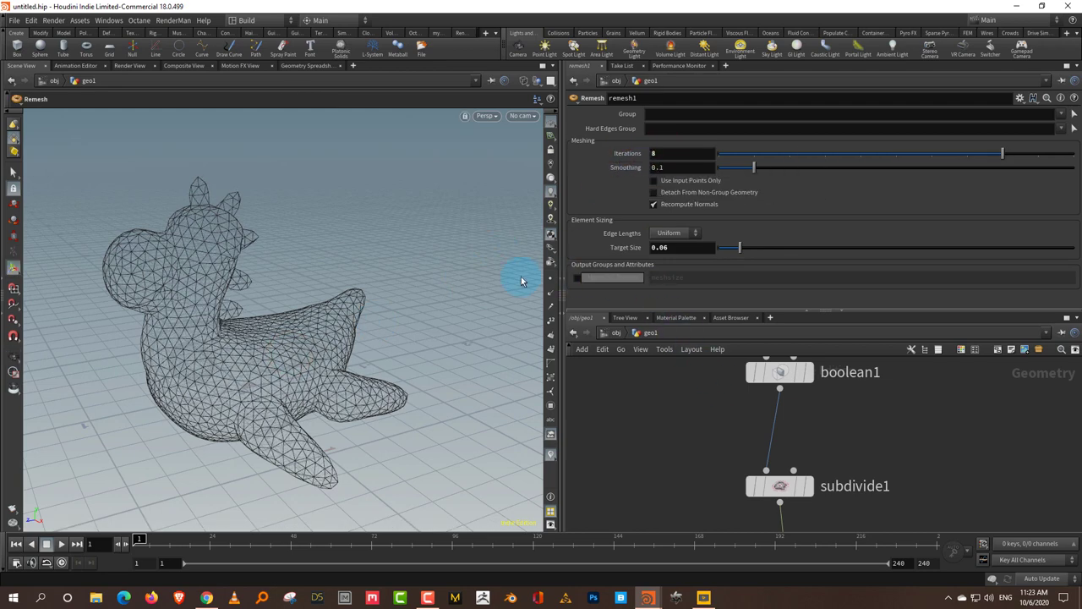
alt+drag(520, 279, 211, 289)
alt+drag(280, 339, 295, 360)
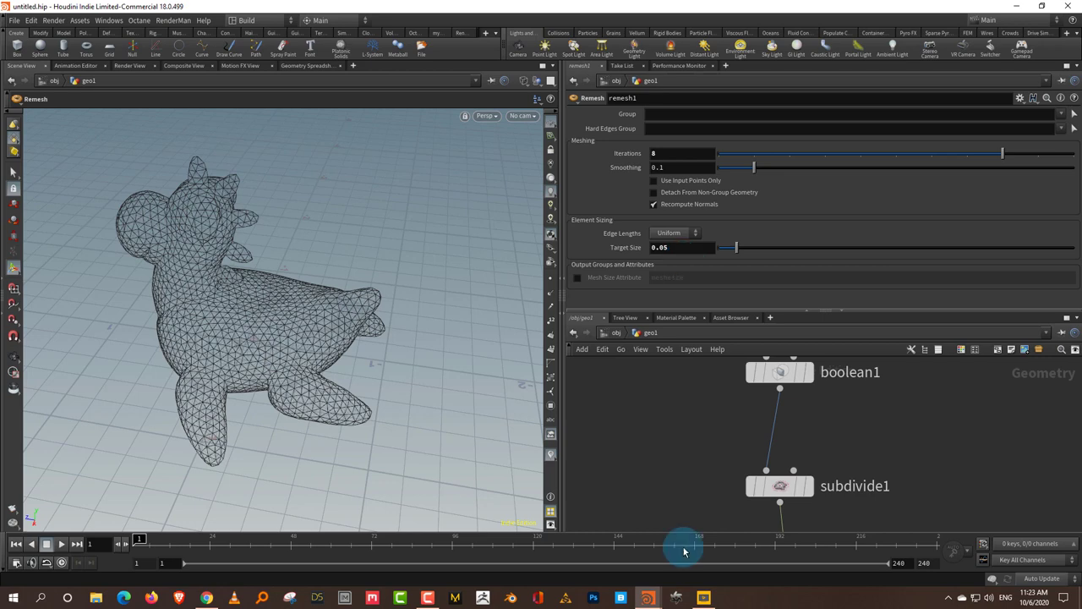
Switch to the open form.hiplc scene, scrub through its rubber toy animation, and return to the untitled scene
mouse_move(647, 597)
click(609, 565)
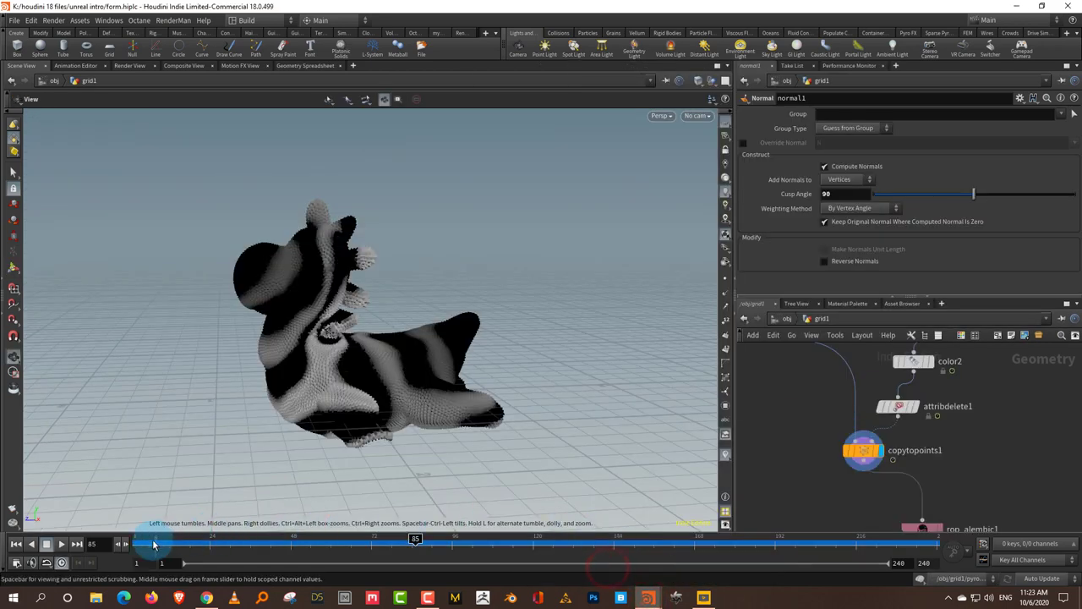
drag(149, 540, 243, 551)
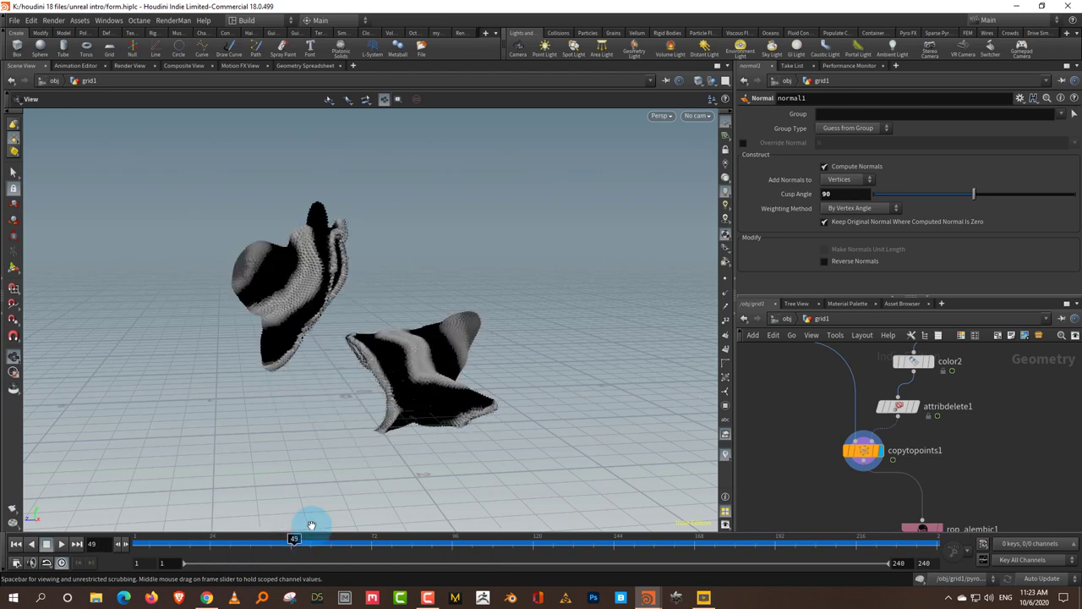
click(1017, 6)
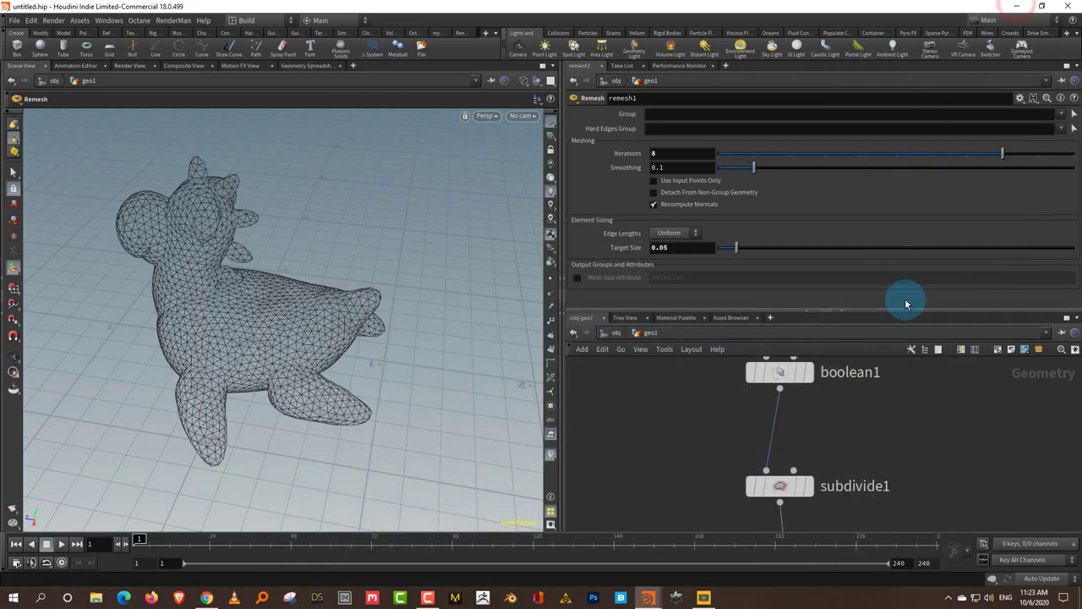
Select the rubber toy, Boolean, Subdivide and Remesh nodes and lay them out automatically
drag(906, 309, 895, 256)
scroll(872, 392, down, 3)
click(903, 368)
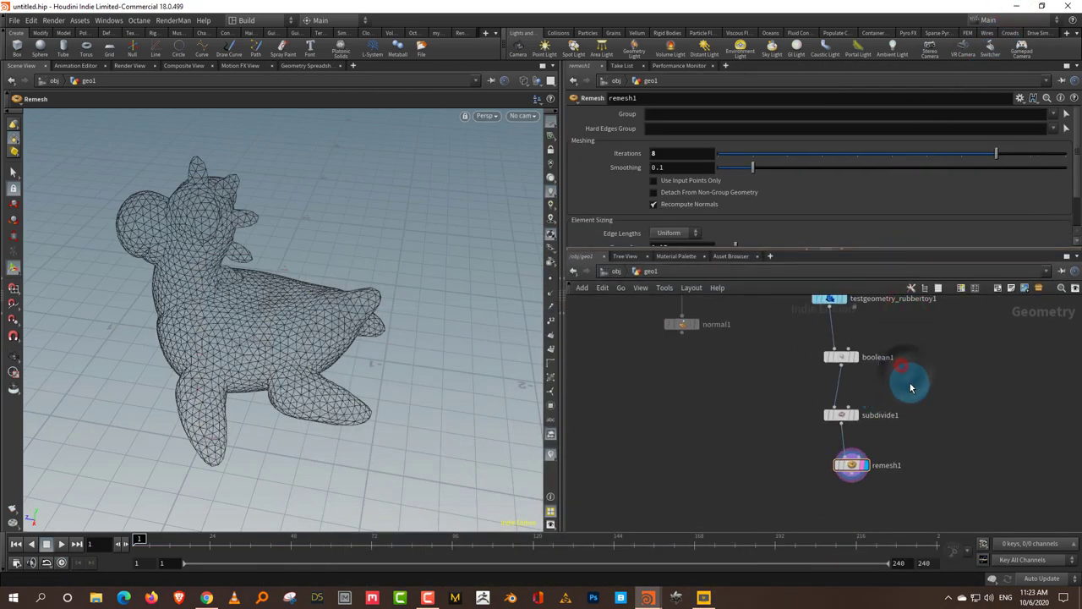
scroll(856, 446, down, 2)
drag(768, 346, 846, 517)
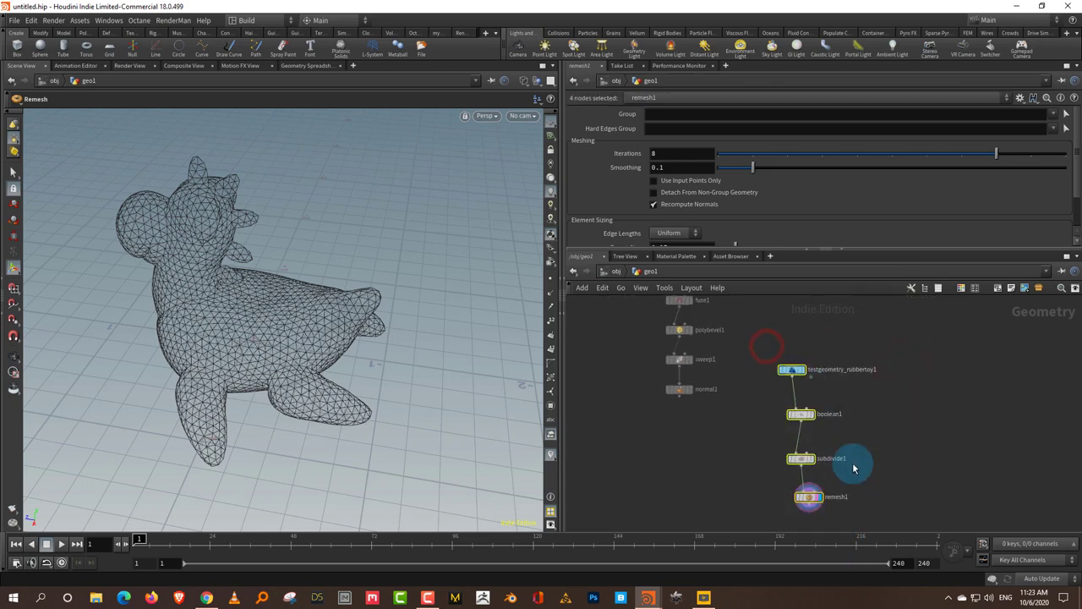
key(shift+l)
Add an unconnected Pyro Source Spread node beside the Remesh node and enlarge the network area
key(Tab)
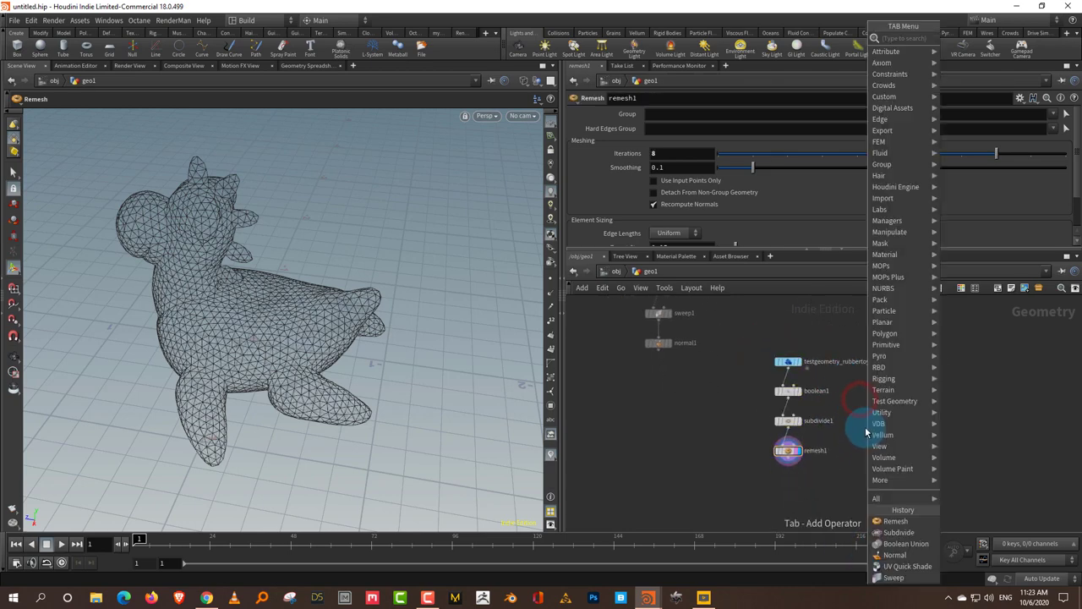
text(pyro)
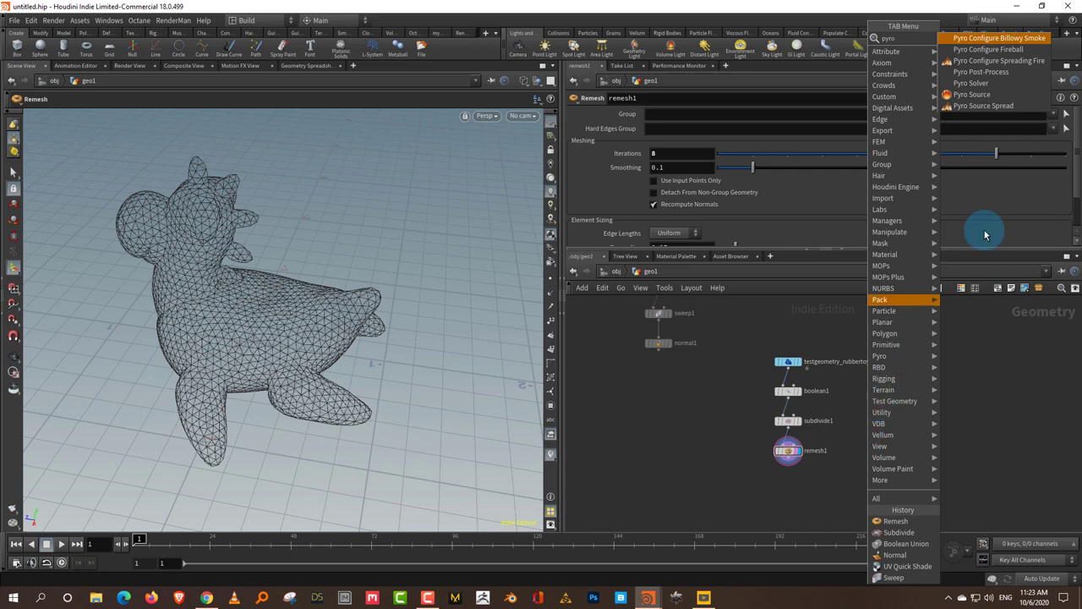
click(996, 106)
click(900, 447)
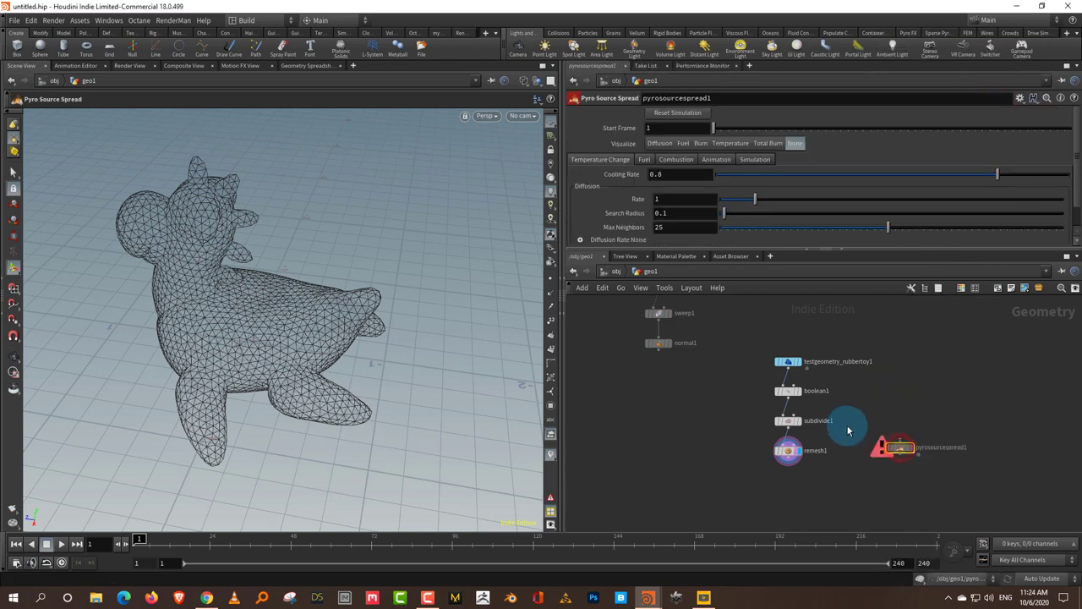
scroll(858, 435, up, 3)
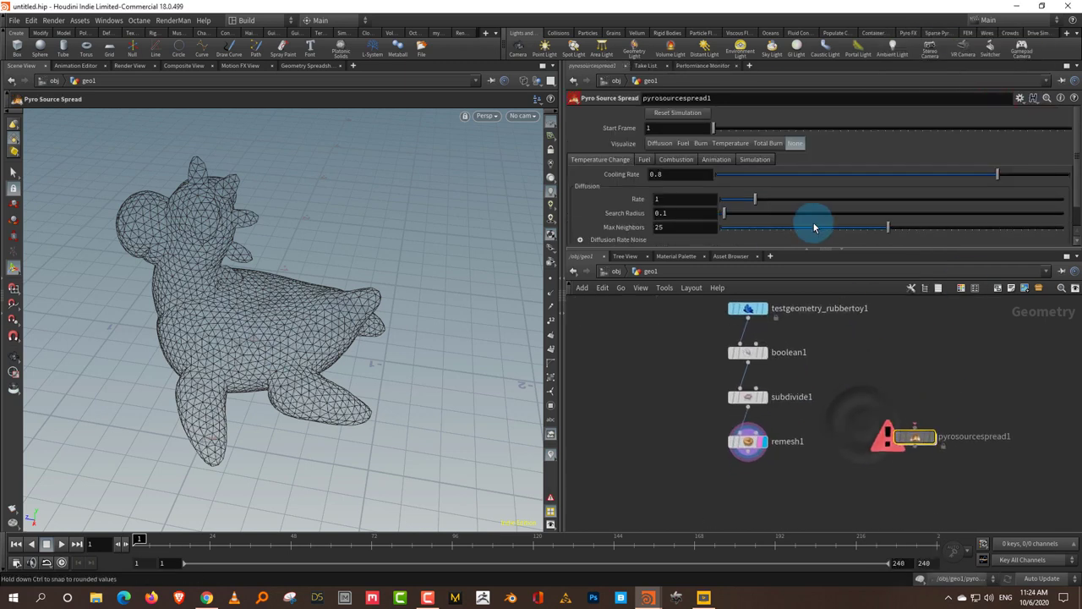
drag(788, 249, 794, 208)
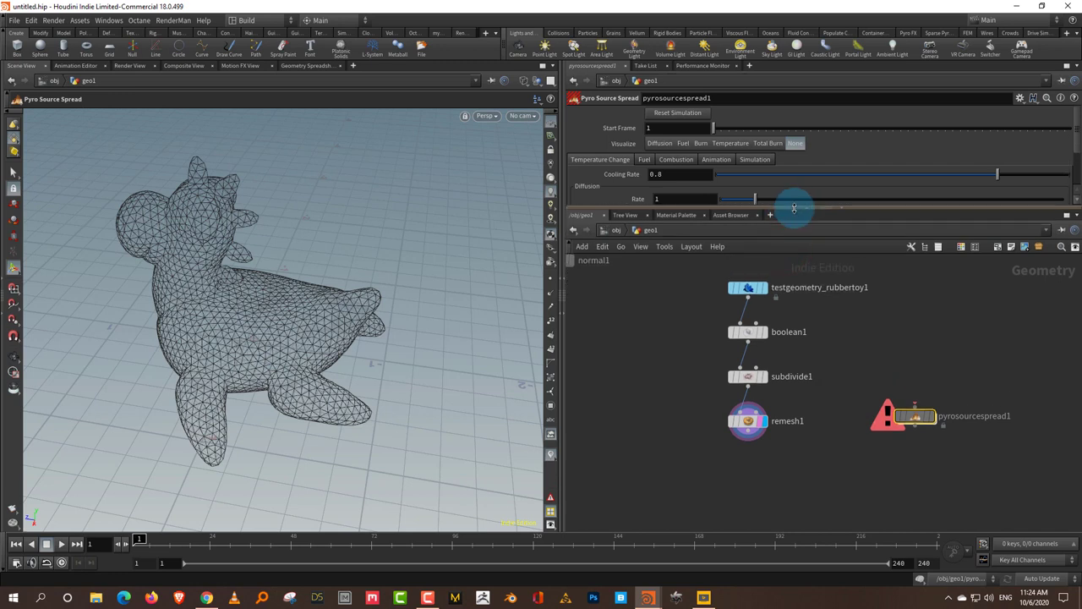
click(1023, 375)
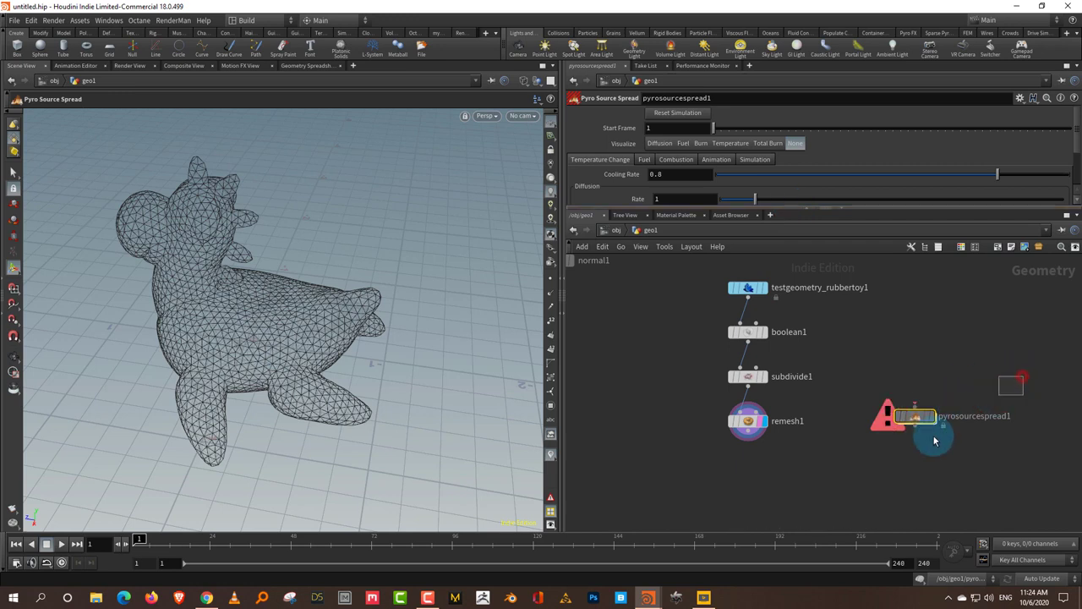
drag(894, 211, 899, 174)
Add a Group Create node below the Remesh, connect the Remesh to it, and display its result
scroll(812, 422, up, 3)
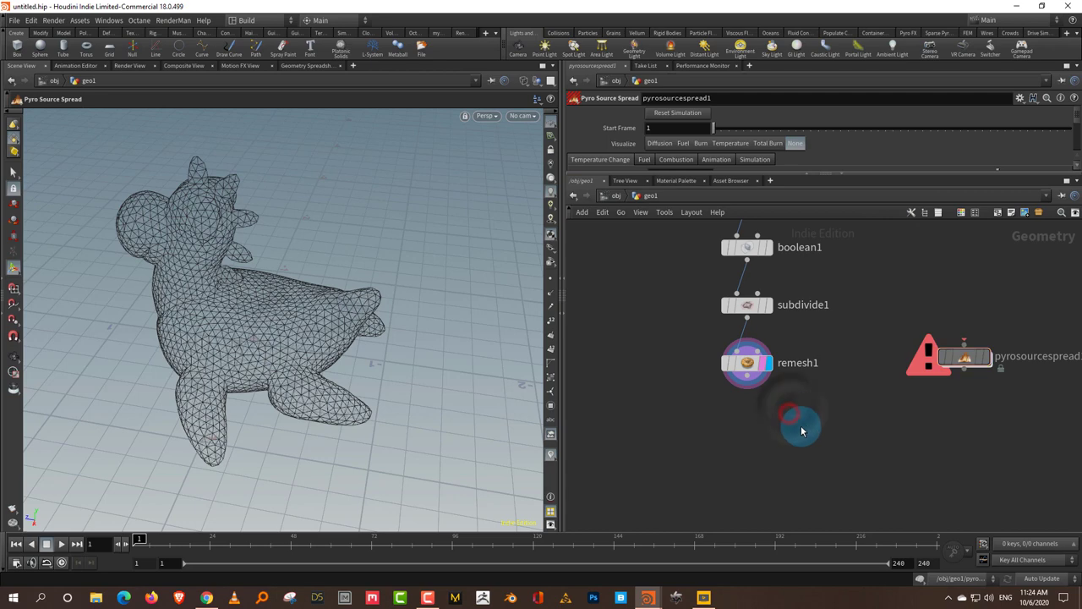
key(Tab)
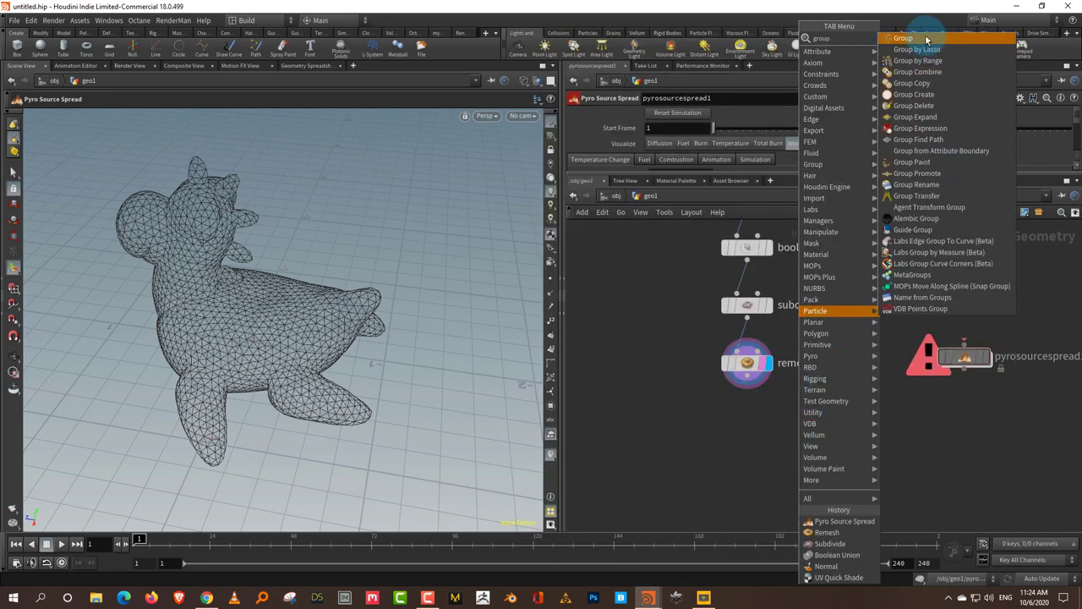
click(918, 73)
click(737, 438)
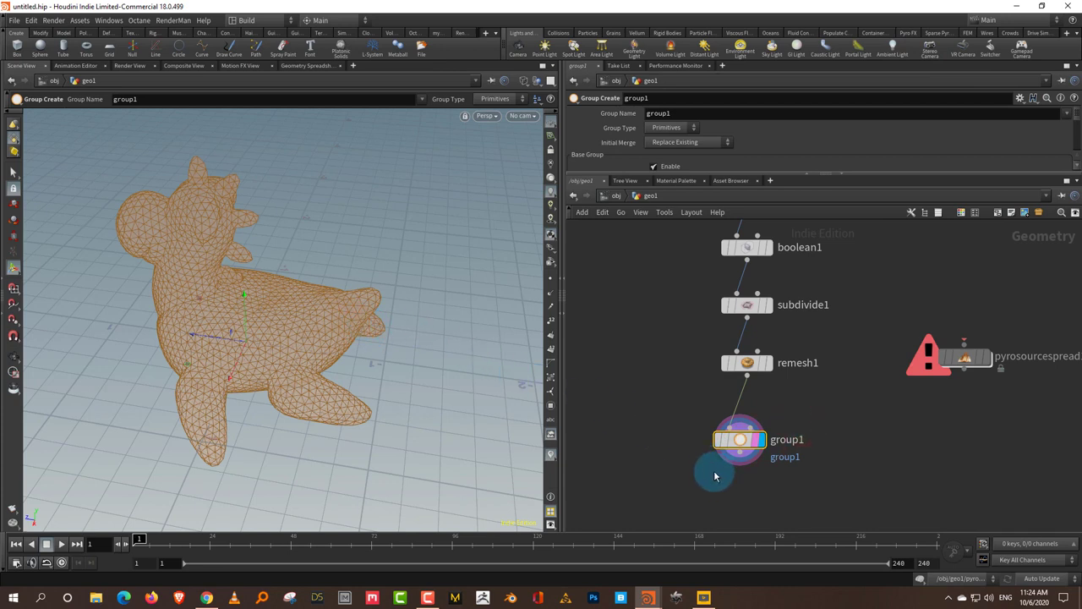
mouse_move(732, 440)
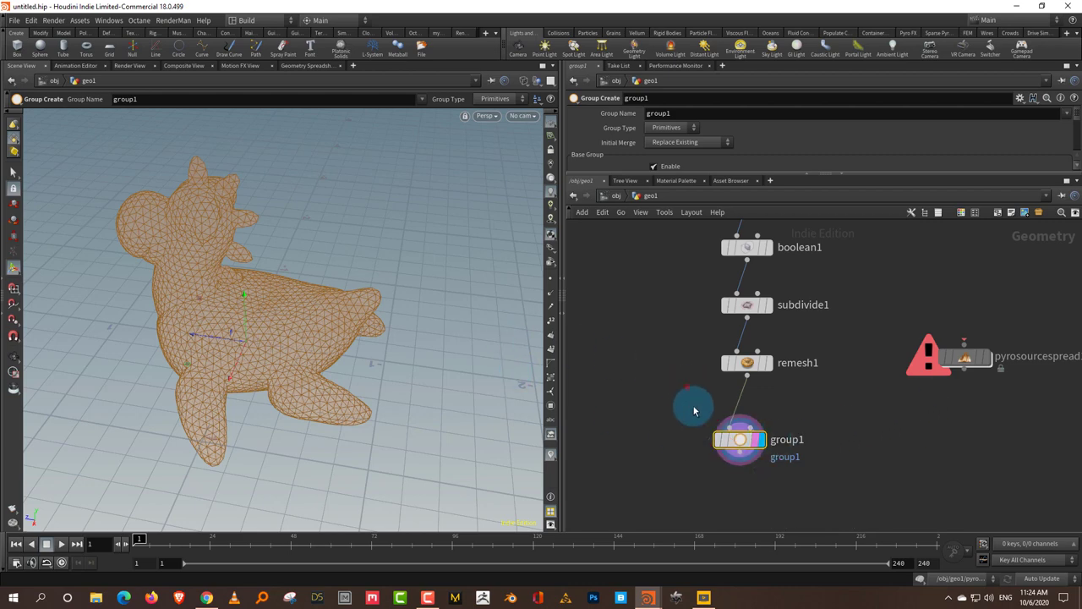
drag(287, 331, 224, 292)
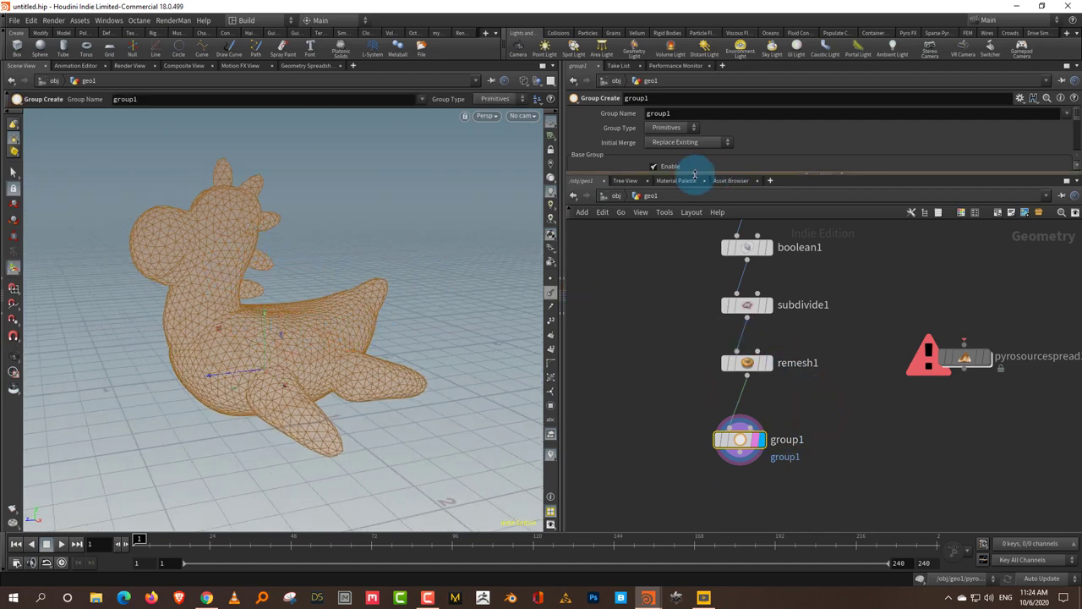
Set the group's type to Points and name the group grow
click(671, 129)
click(677, 152)
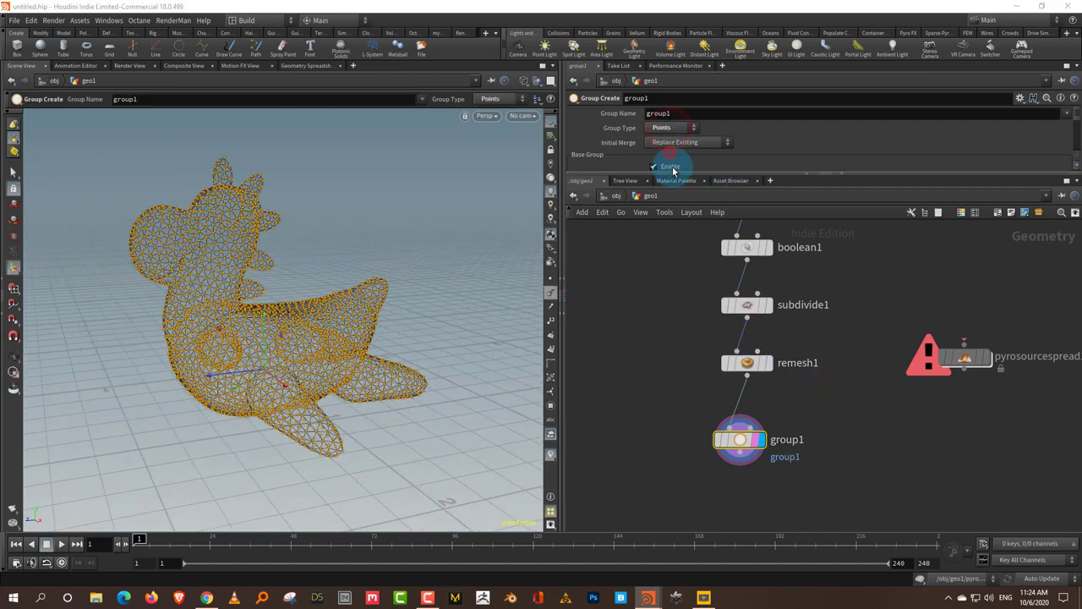
double_click(681, 113)
text(p)
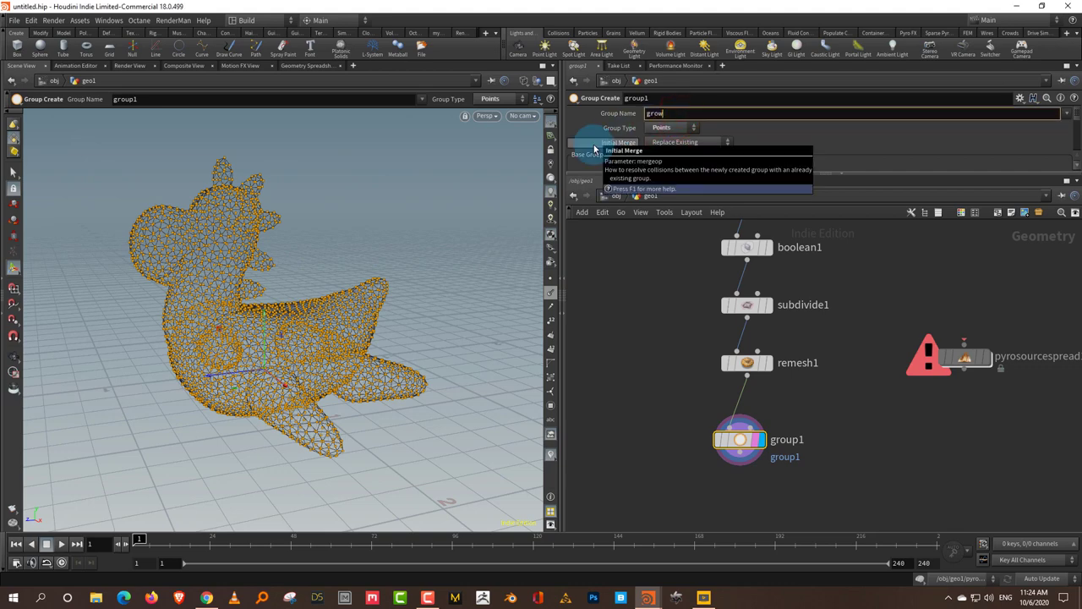
click(595, 149)
Disable the grow group's Base Group option and enable Keep in Bounding Regions
click(670, 168)
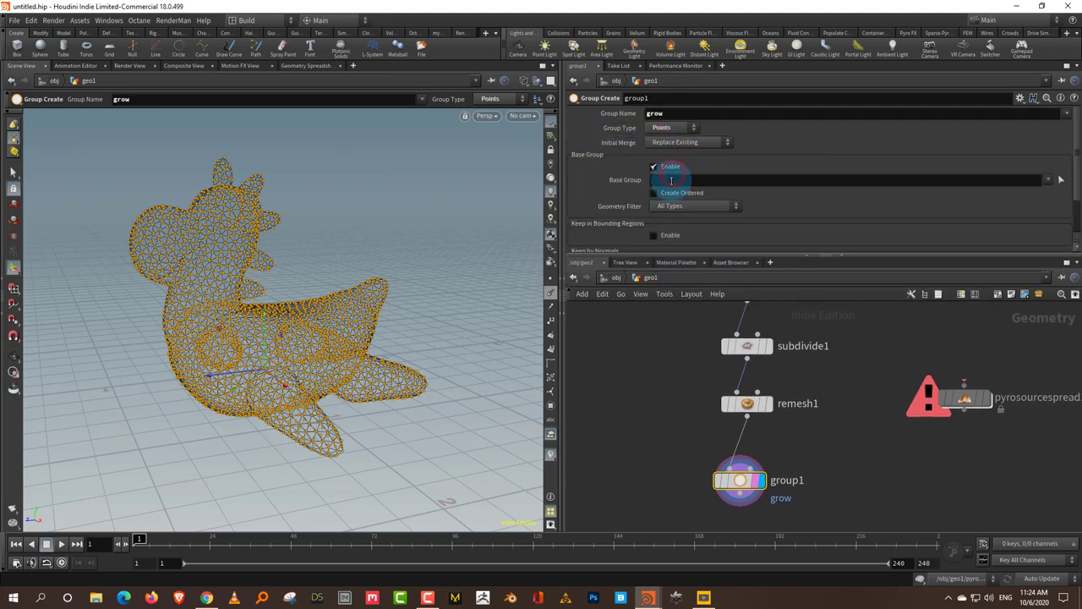
click(668, 166)
click(665, 195)
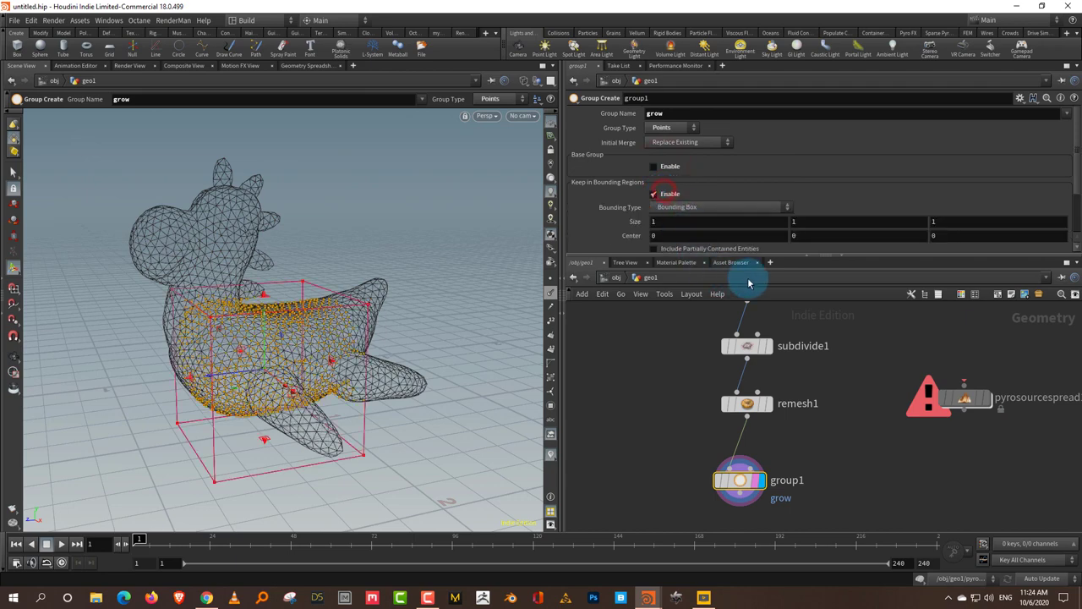
Shrink the grow group's bounding box to 0.4 on all axes and place it over the toy's tail tip, centred about 0, 0.53, -1.04
drag(444, 381, 409, 310)
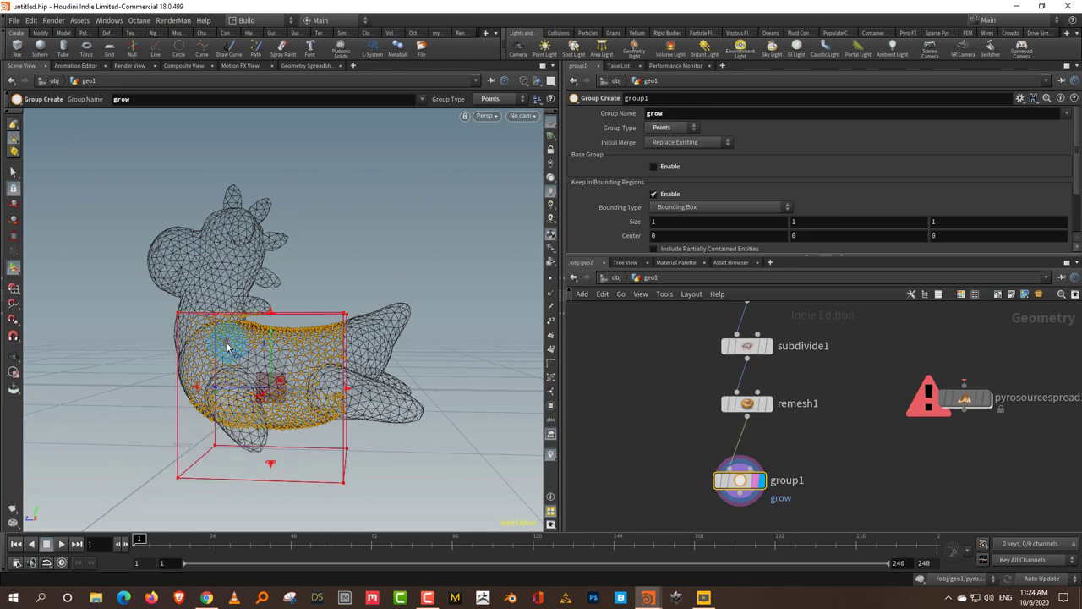
drag(228, 347, 426, 258)
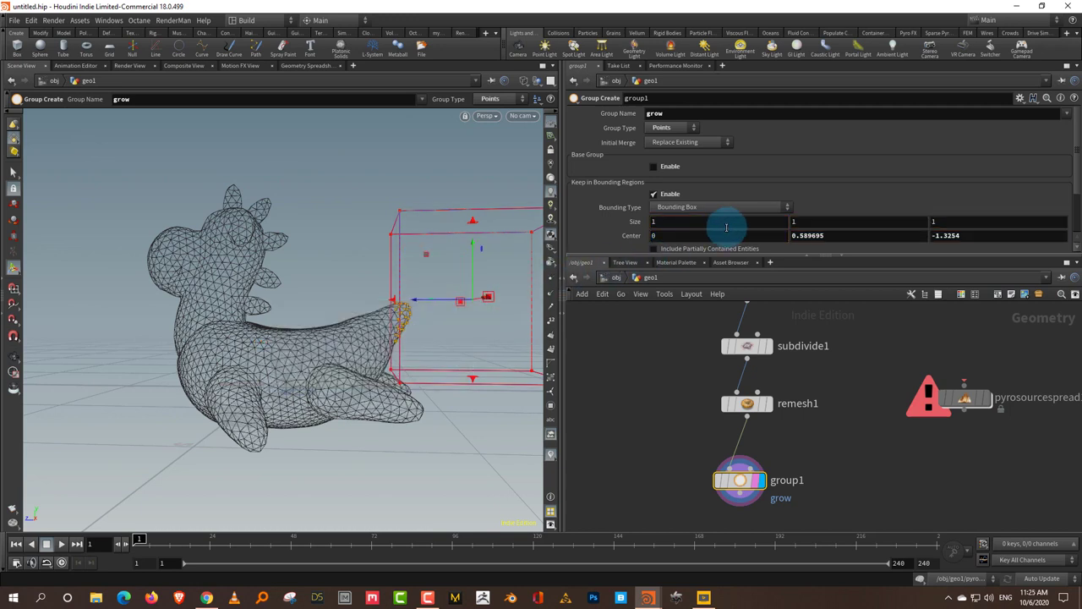
middle_drag(636, 222, 580, 230)
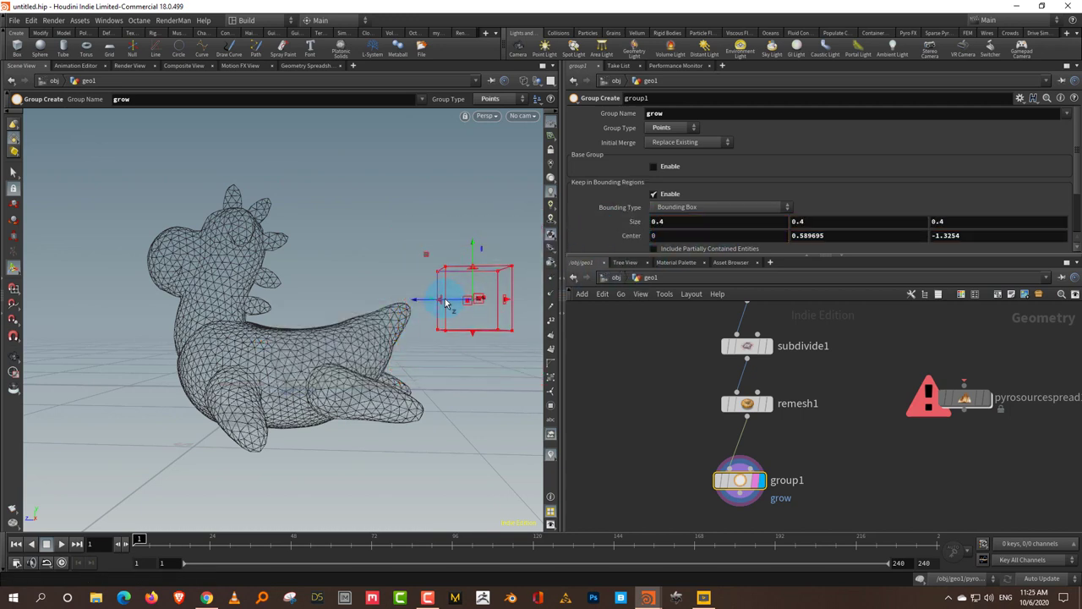
mouse_move(417, 304)
mouse_down()
mouse_move(372, 309)
mouse_move(414, 287)
mouse_move(428, 293)
mouse_up()
Paste a copy of the grow group node below the original and feed the original group's output into it
middle_drag(809, 457, 787, 381)
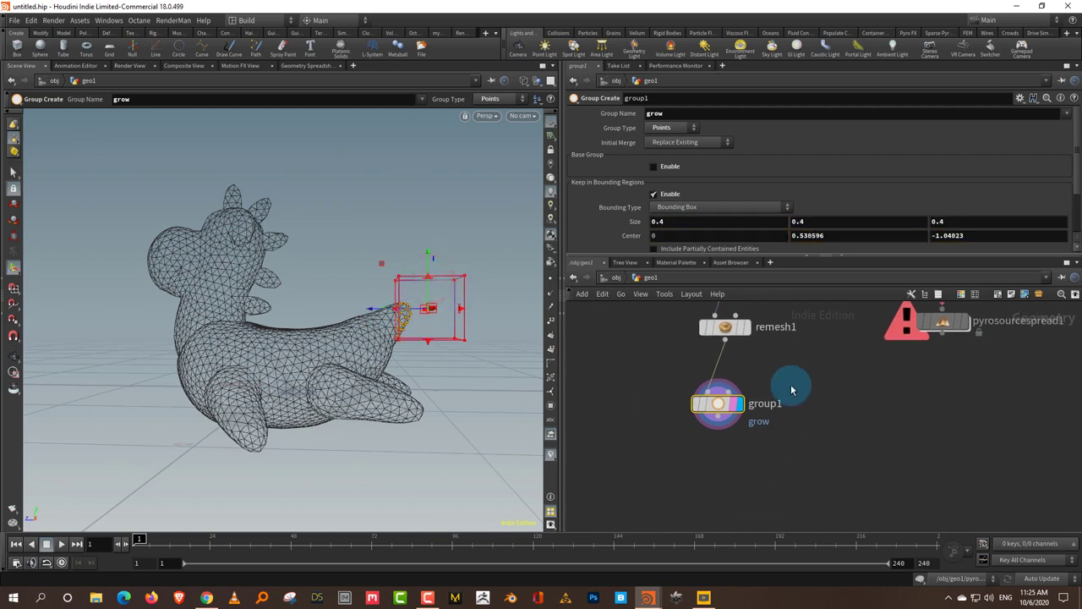
key(ctrl+v)
click(798, 496)
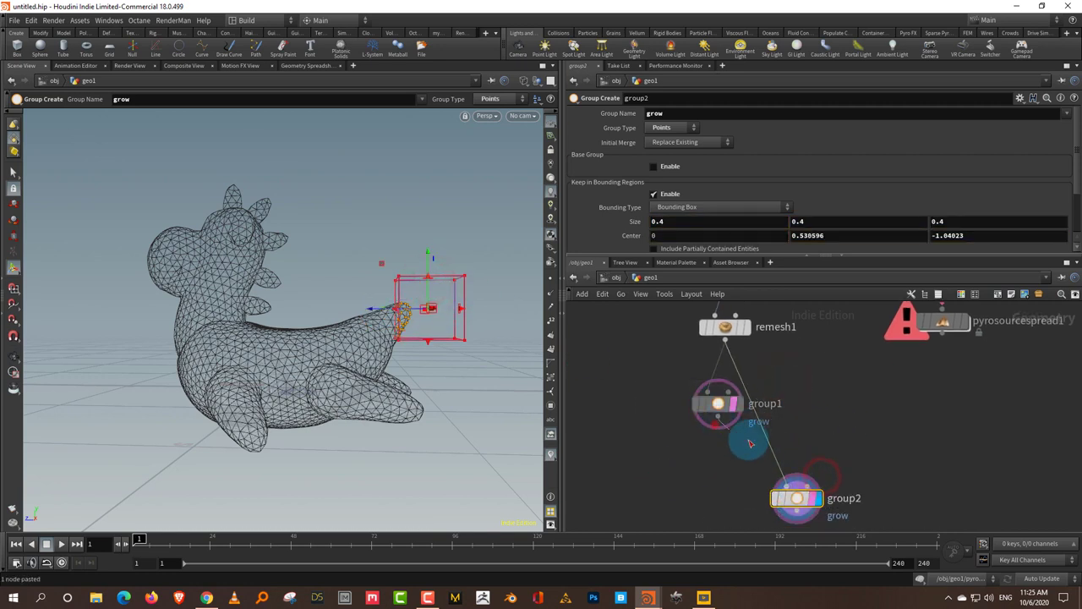
click(855, 474)
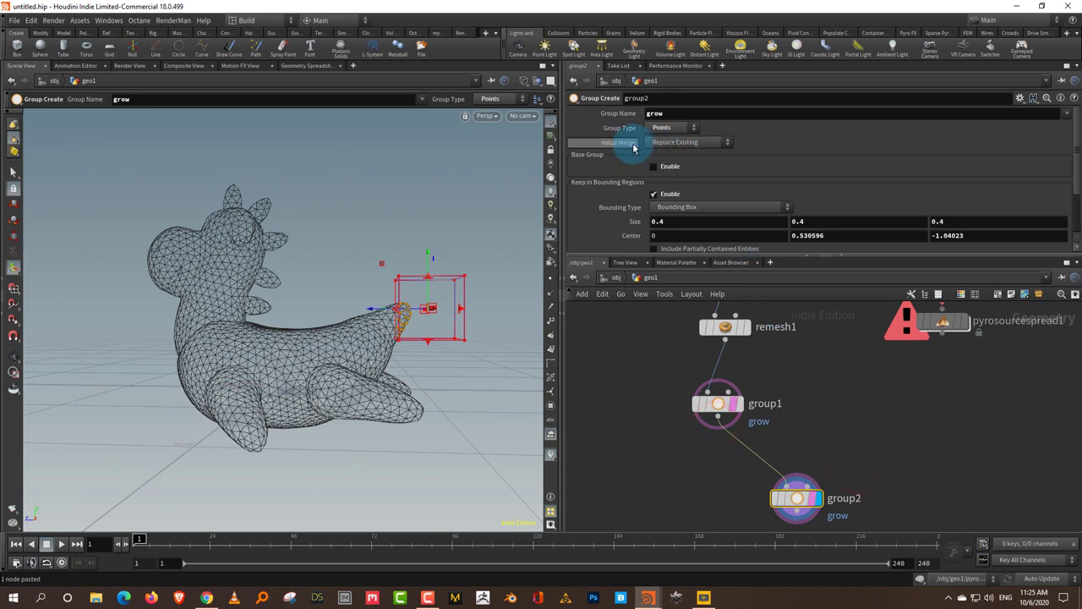
Set the copied group's Initial Merge to Union with Existing and move its bounding box onto the toy's snout
click(680, 142)
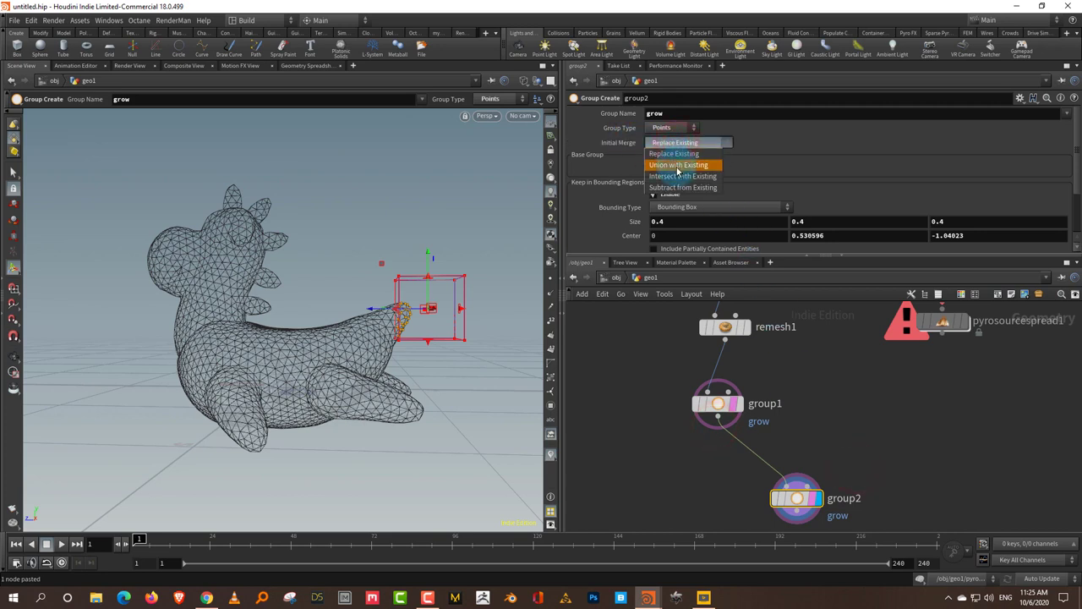
click(680, 161)
click(880, 489)
click(818, 498)
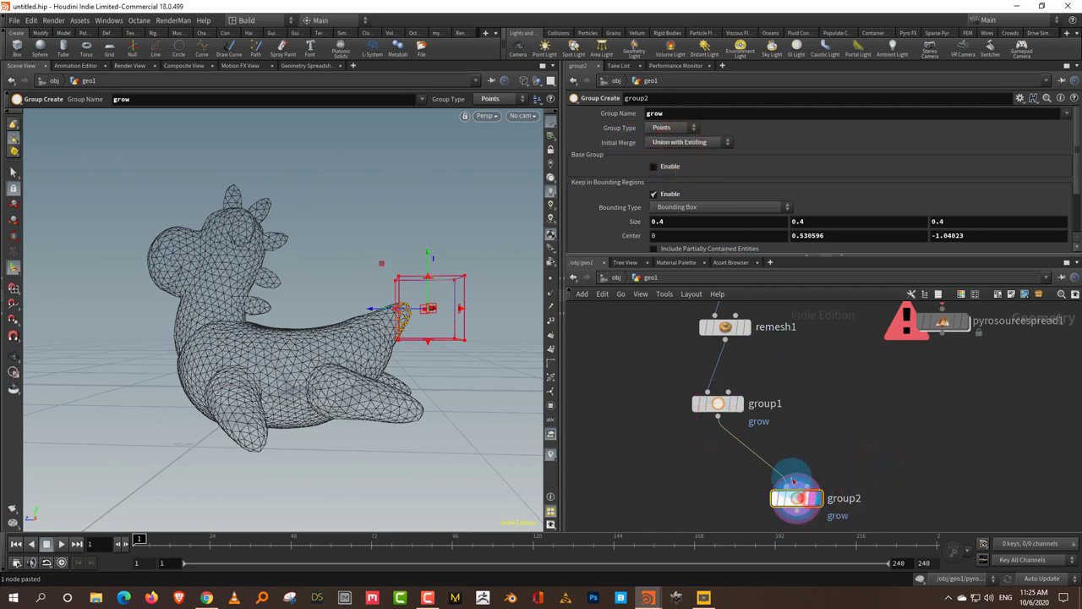
click(403, 269)
drag(380, 269, 93, 201)
Add an Attribute Wrangle node below the second group node and connect the group's output to its first input
middle_drag(840, 411, 880, 302)
middle_drag(746, 525, 781, 430)
key(Tab)
text(wra)
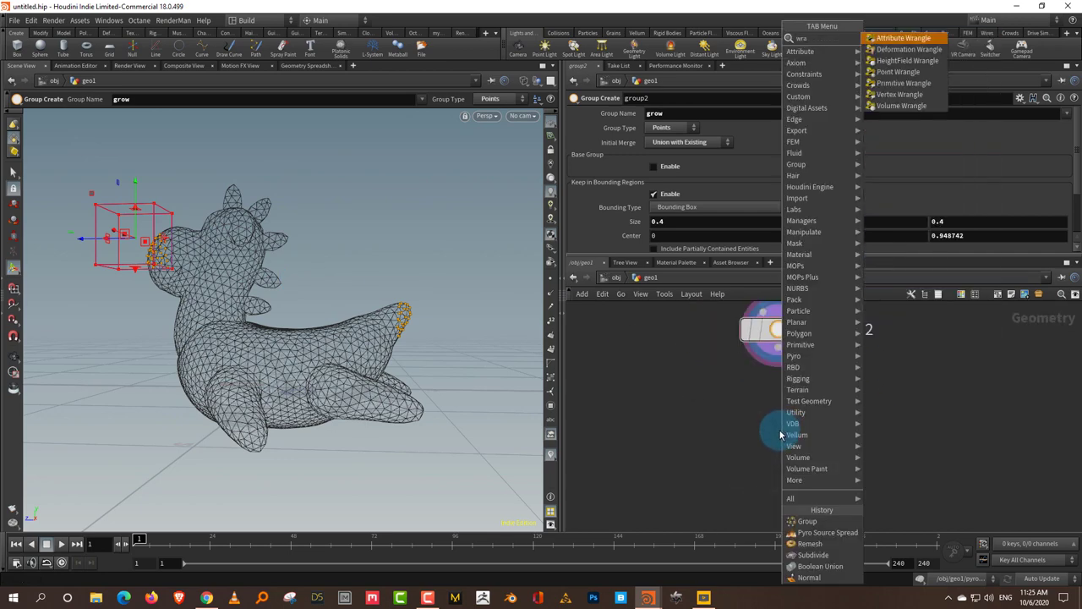
click(905, 39)
click(766, 448)
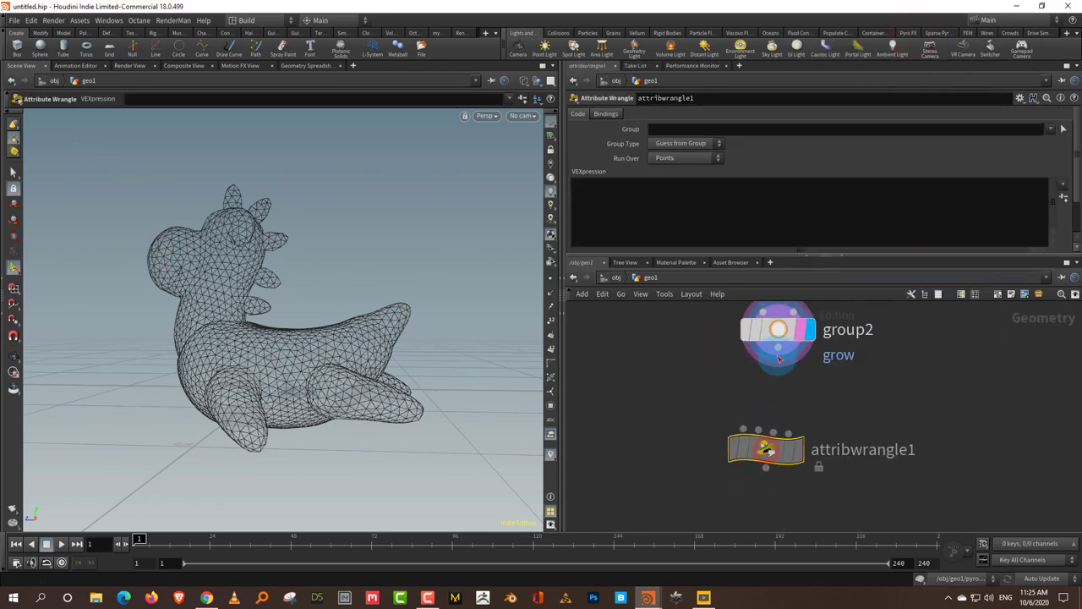
drag(779, 360, 765, 431)
Display the wrangle, limit it to the grow group, and enter the VEX expression f@temperature = 1;
click(797, 224)
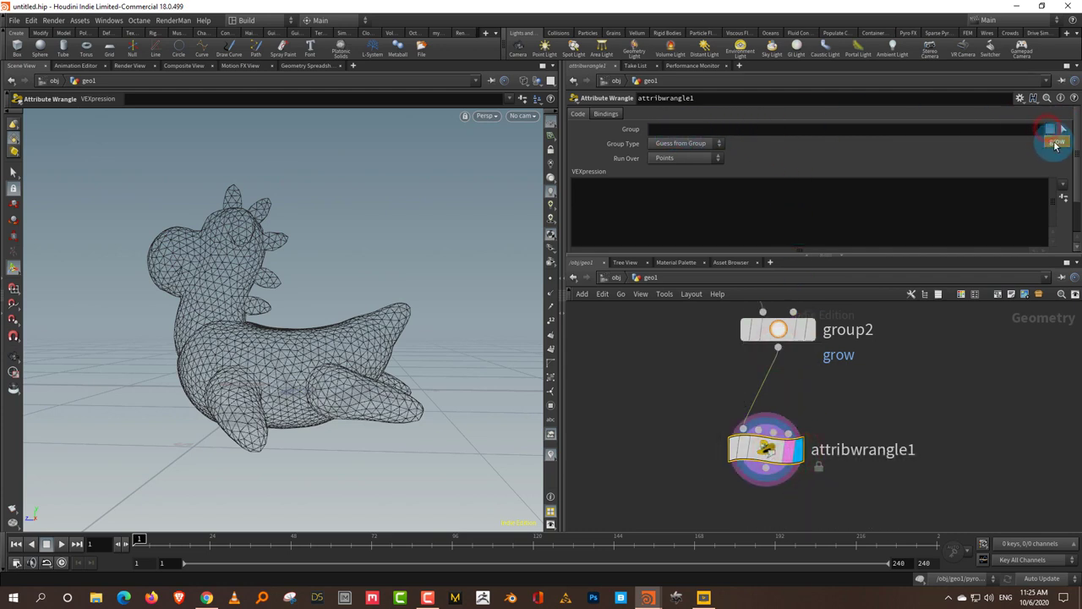
click(1055, 142)
click(674, 203)
text(f@te)
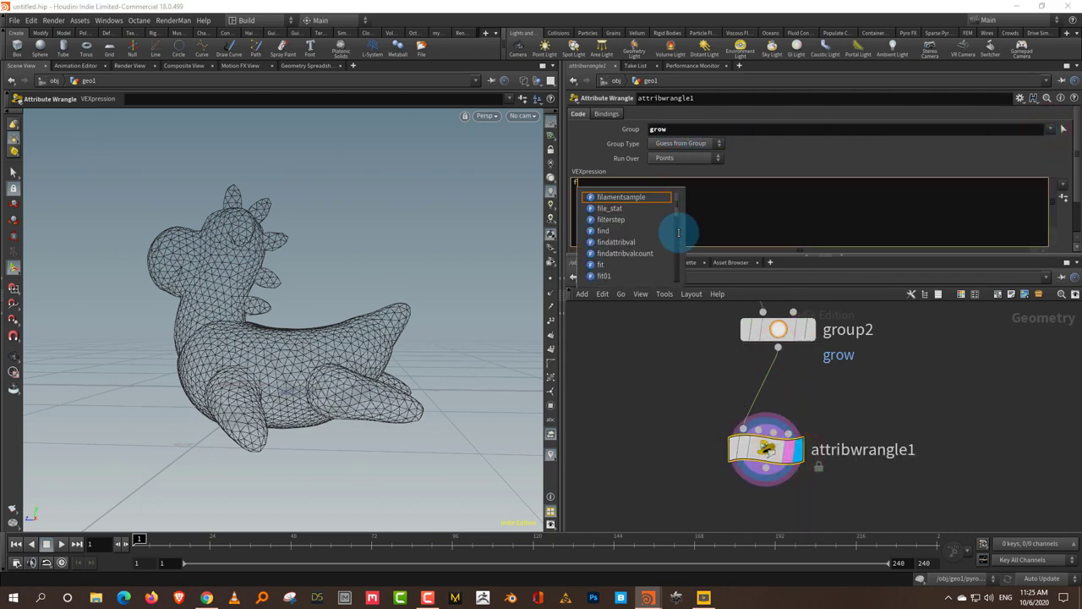
text(mperature = 1;)
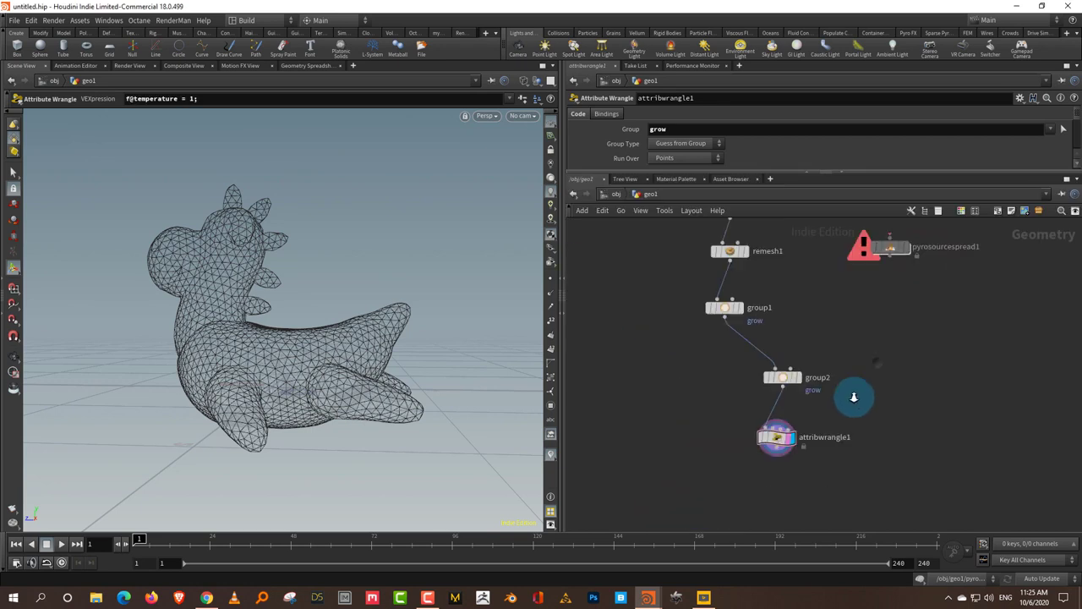
Connect the Pyro Source Spread node below the wrangle, display its result, and save the scene as form_lesson.hiplc
click(780, 476)
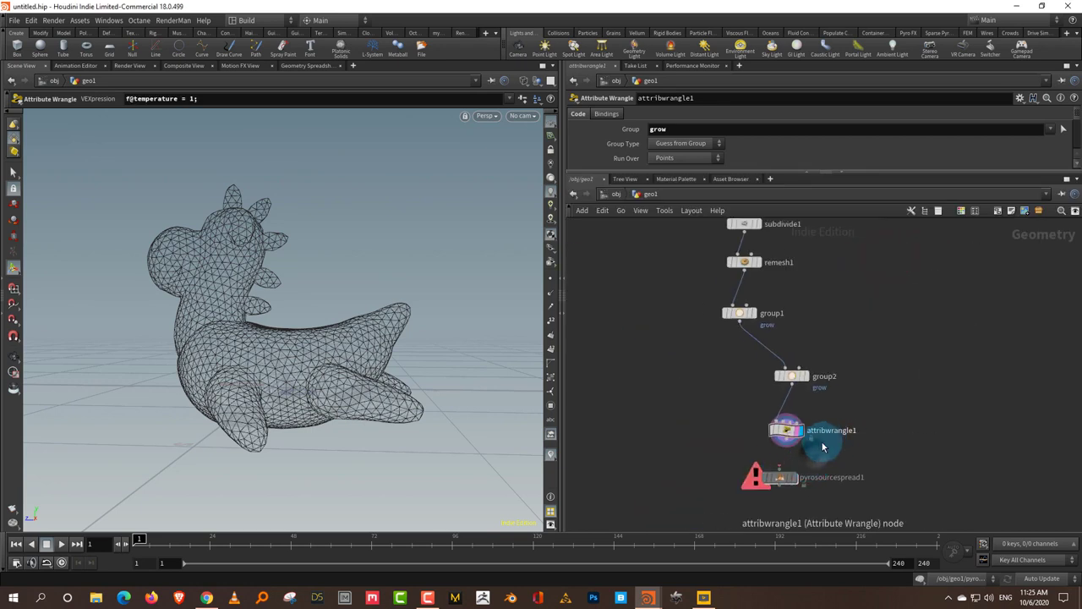
scroll(812, 440, up, 3)
click(855, 429)
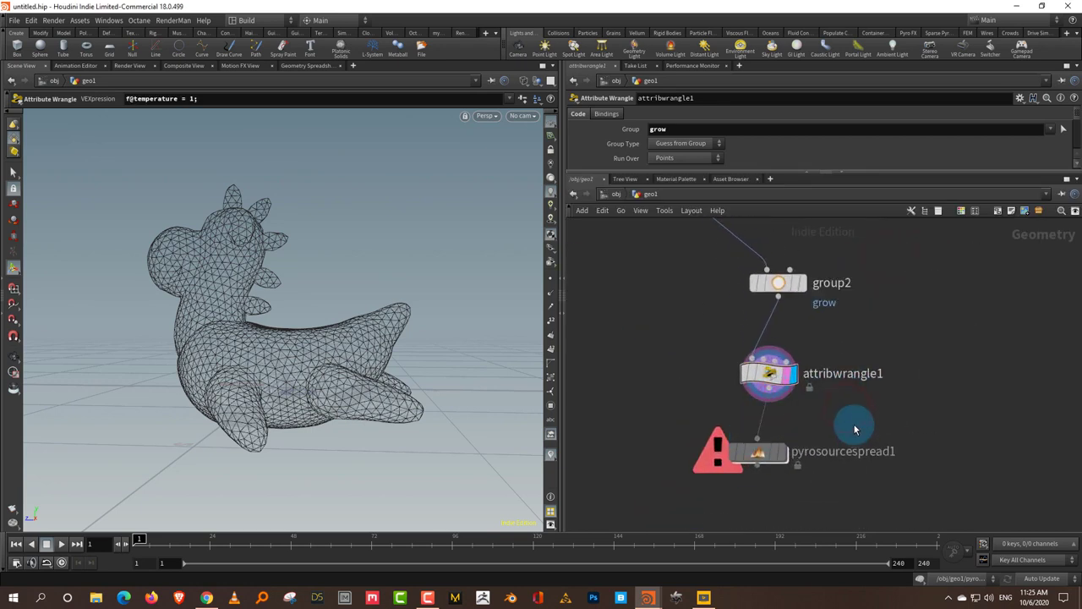
key(ctrl+s)
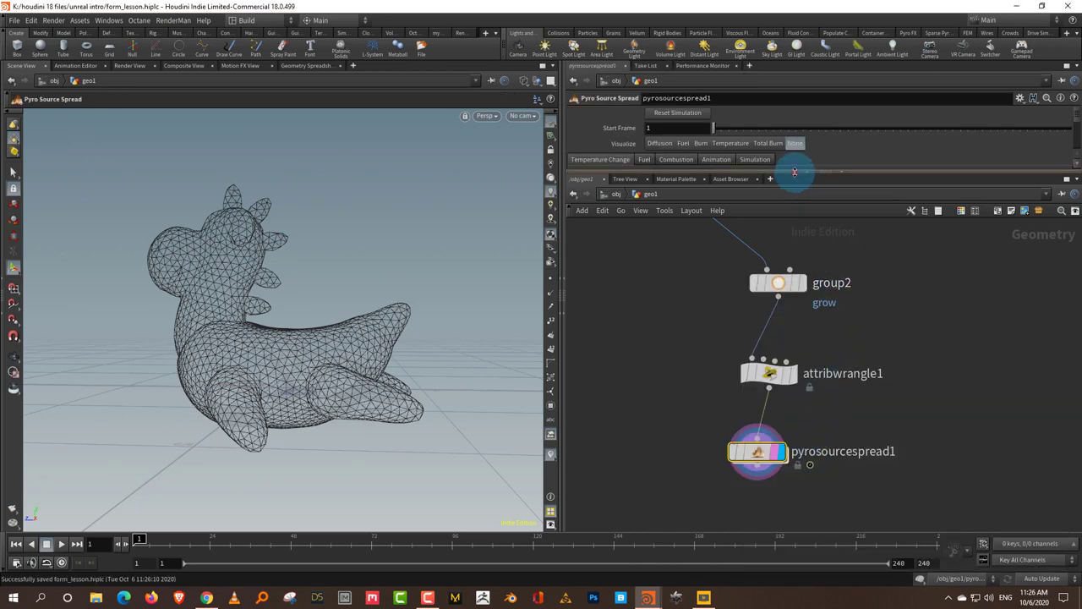
Set the Pyro Source Spread visualization to Burn, play the simulation, and return to the first frame
drag(795, 171, 798, 249)
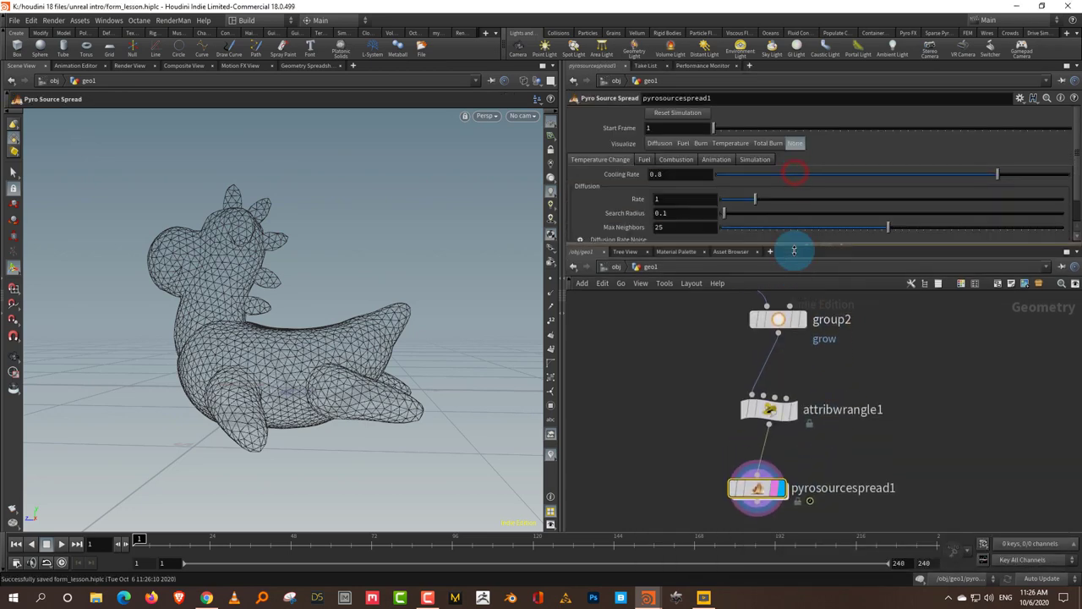
click(701, 127)
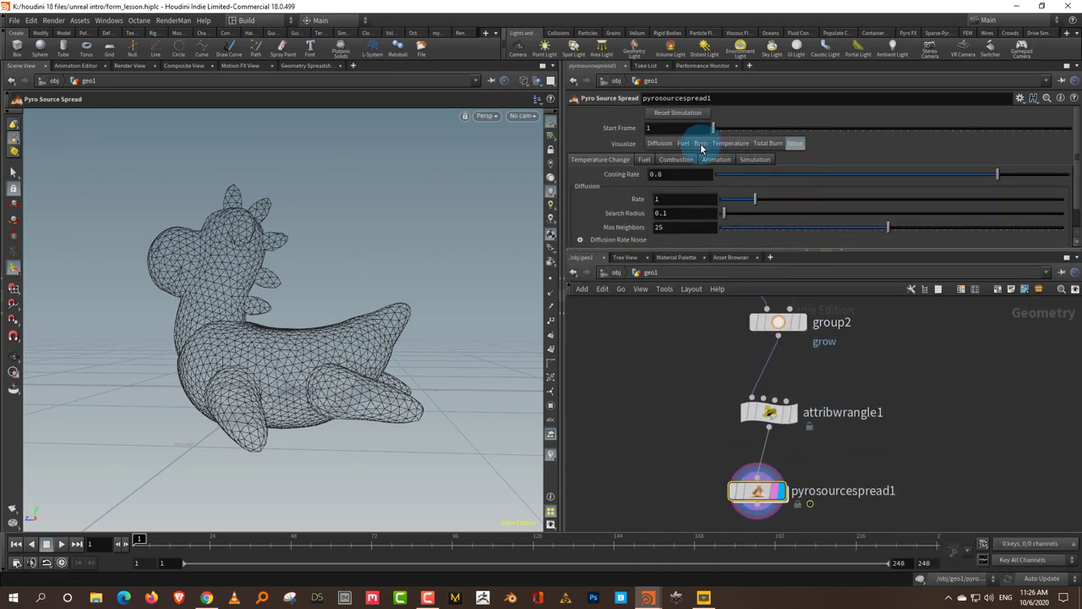
click(702, 145)
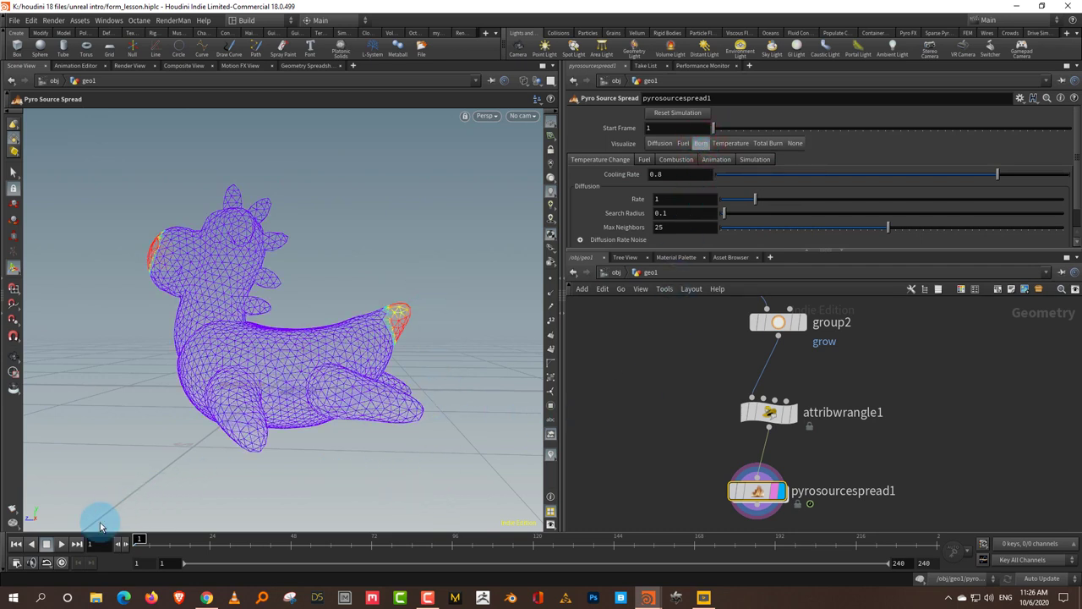
click(61, 544)
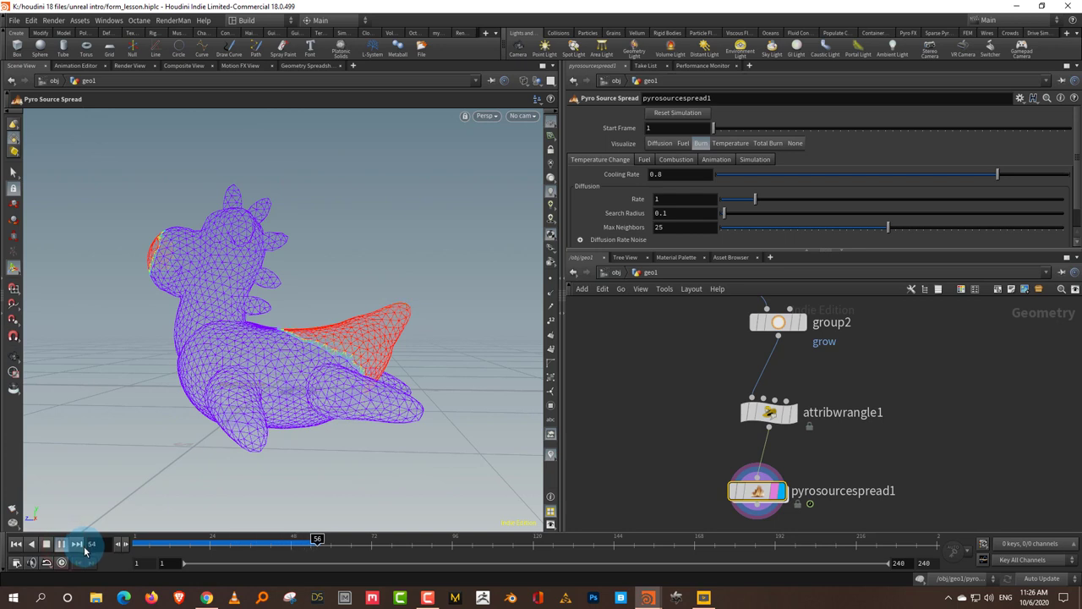
click(15, 544)
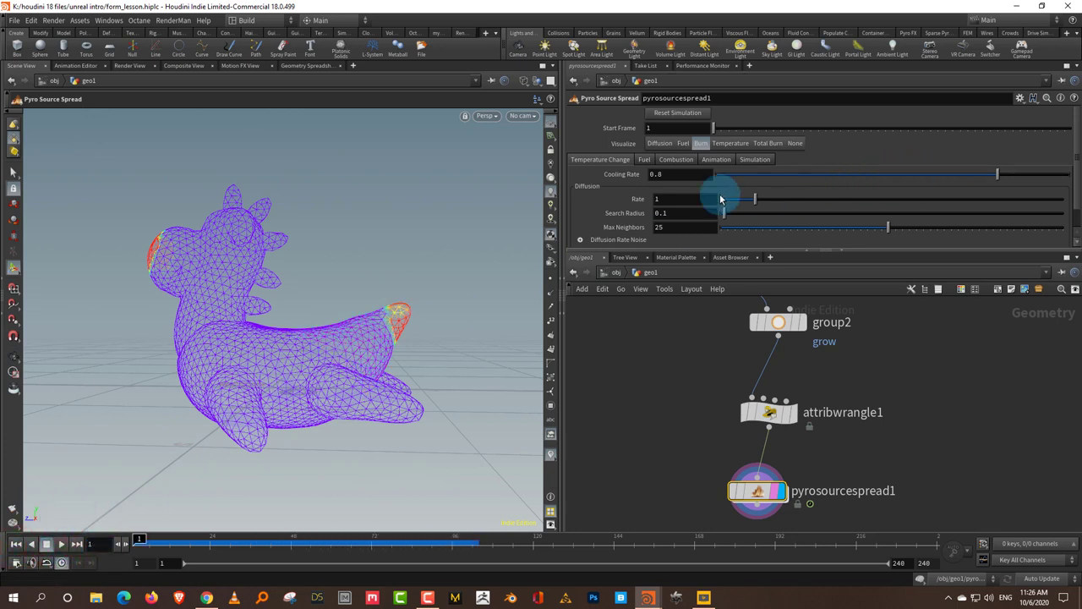
Lower the spread's Cooling Rate to 0.375, play the simulation, and return to the first frame
key(Escape)
drag(441, 362, 339, 382)
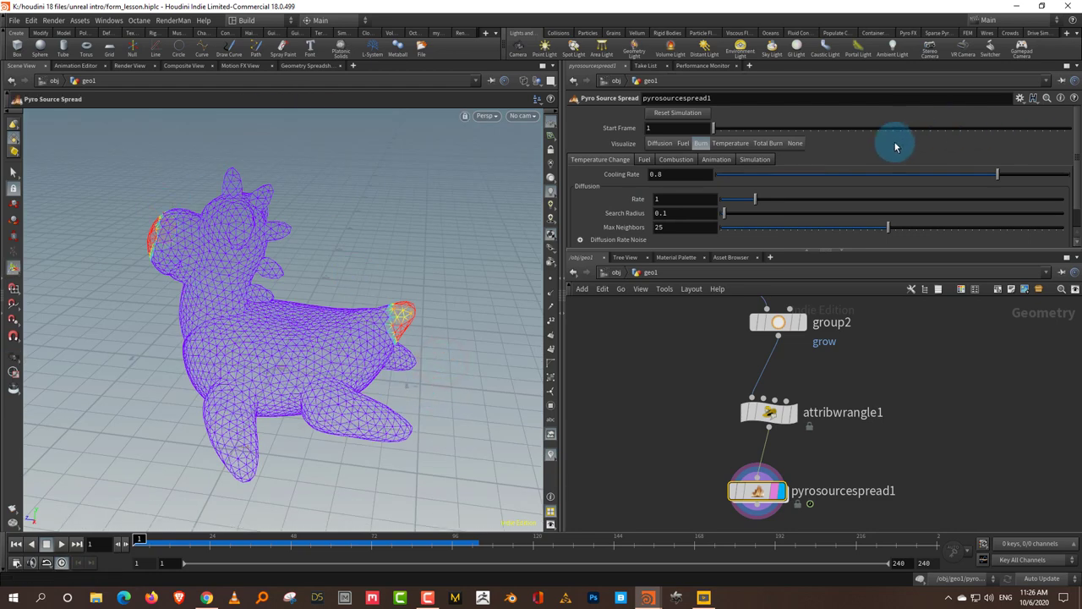
click(839, 175)
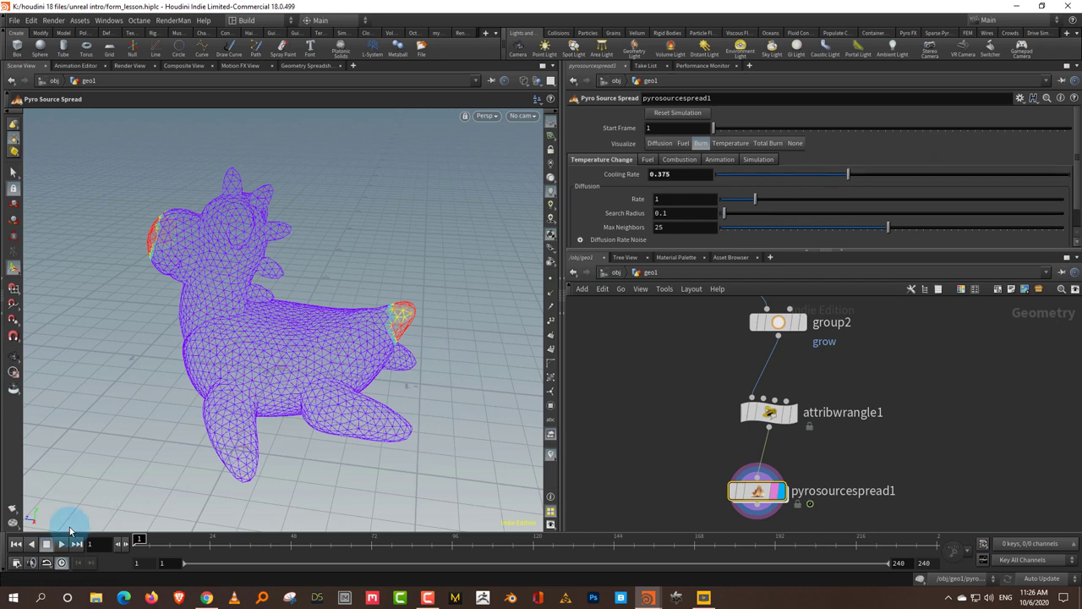
click(63, 545)
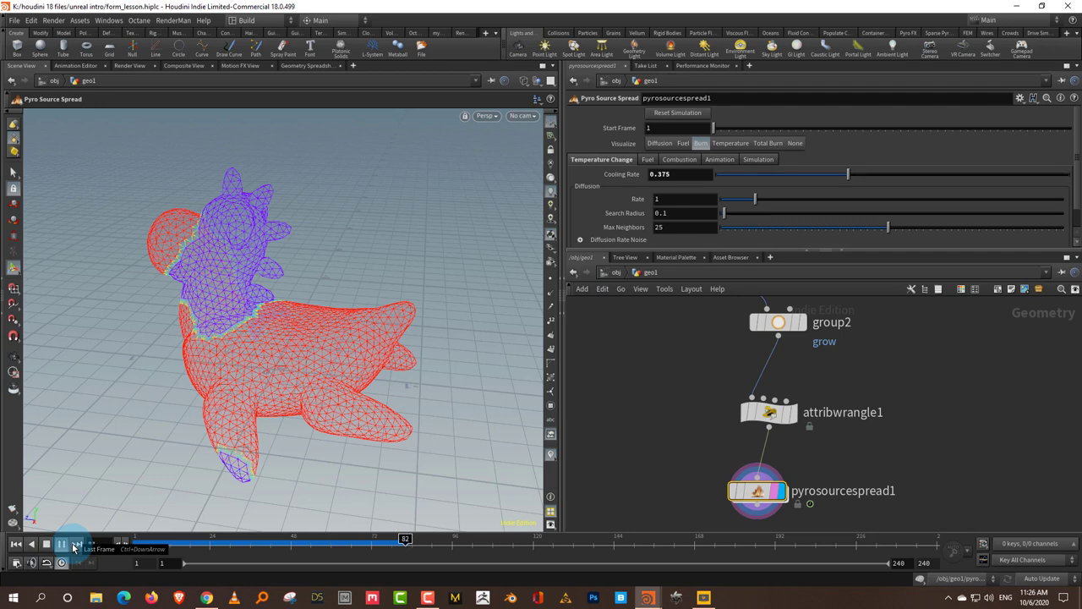
click(16, 544)
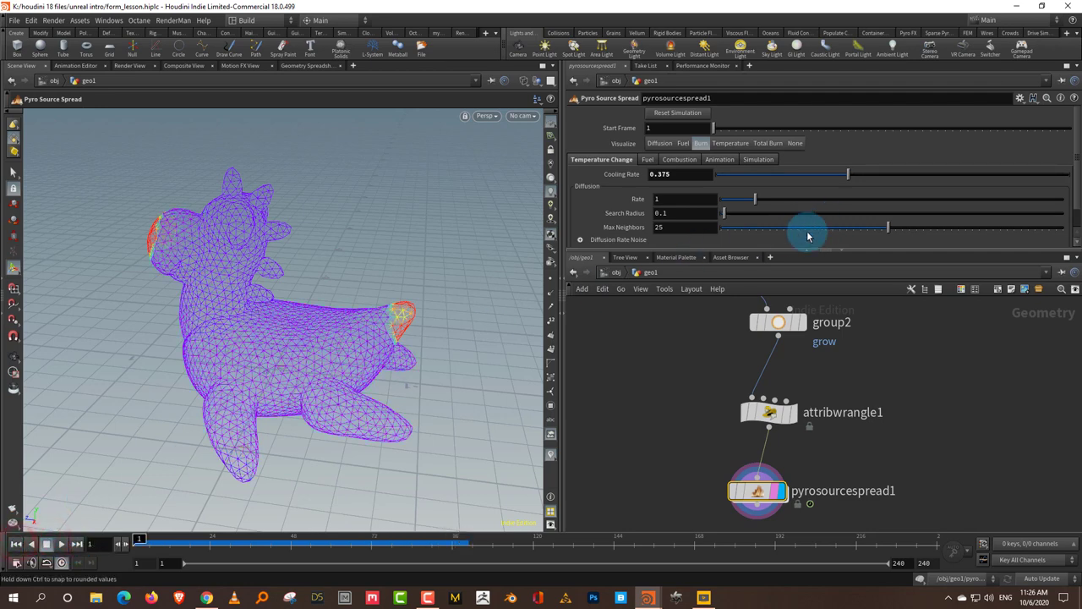
Set the Diffusion Rate to 1.91 and Search Radius to 0.44, then replay the spread and rewind it
drag(763, 205, 776, 205)
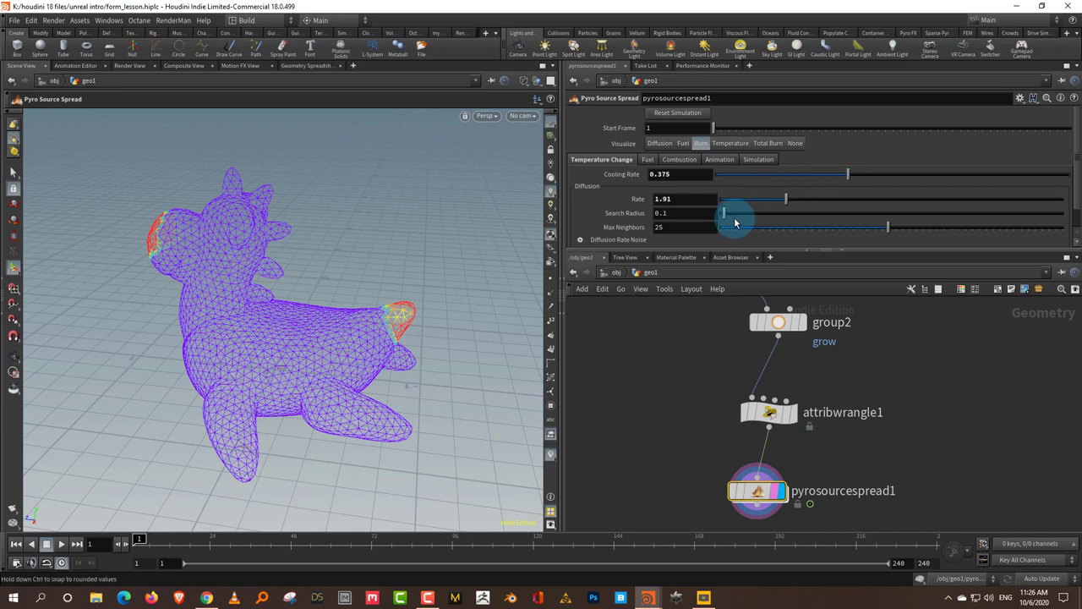
drag(738, 217, 735, 215)
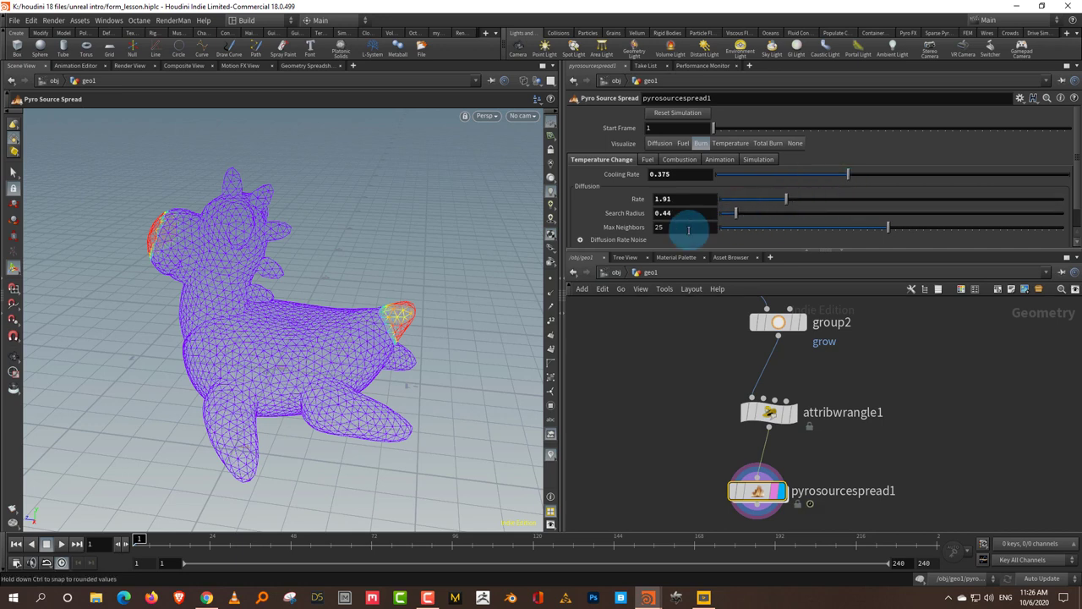
click(62, 544)
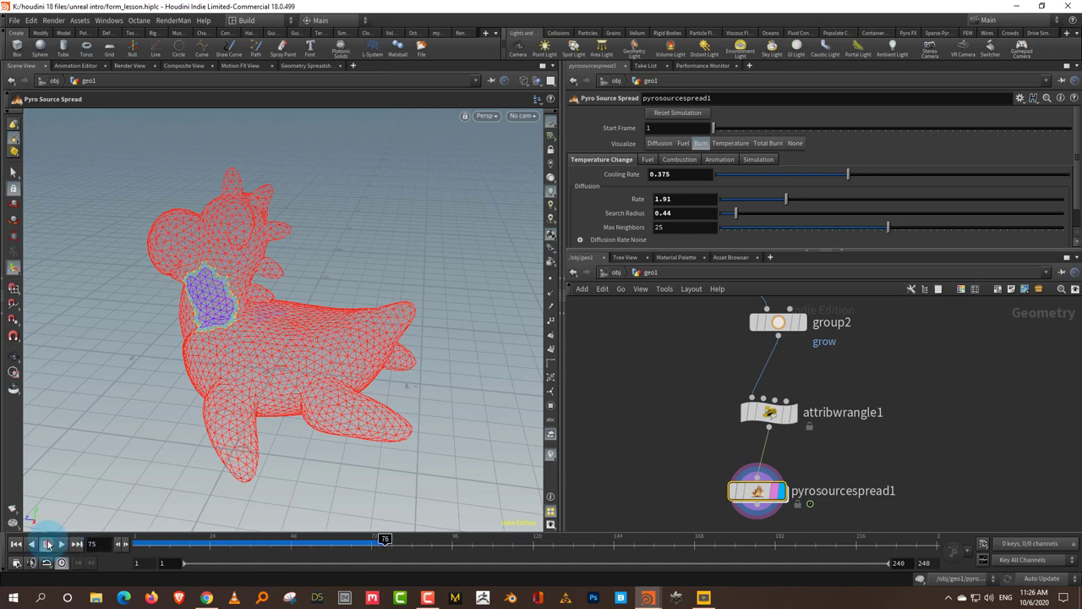
click(15, 544)
In the Diffusion Rate Noise settings, set the remap ramp's first point value to 0.1 and play the simulation
drag(974, 249, 979, 298)
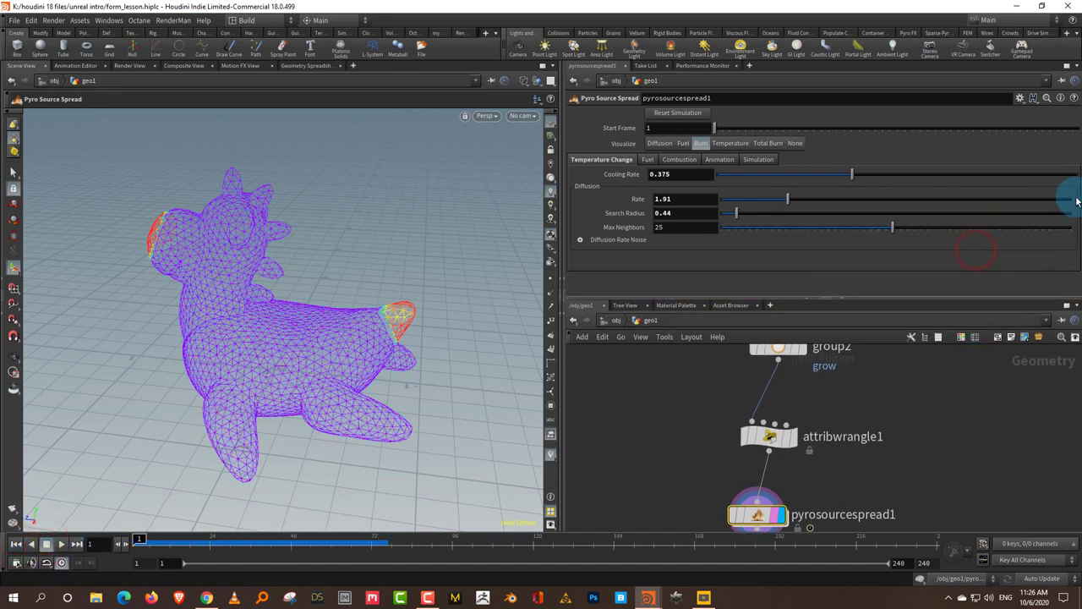
click(580, 240)
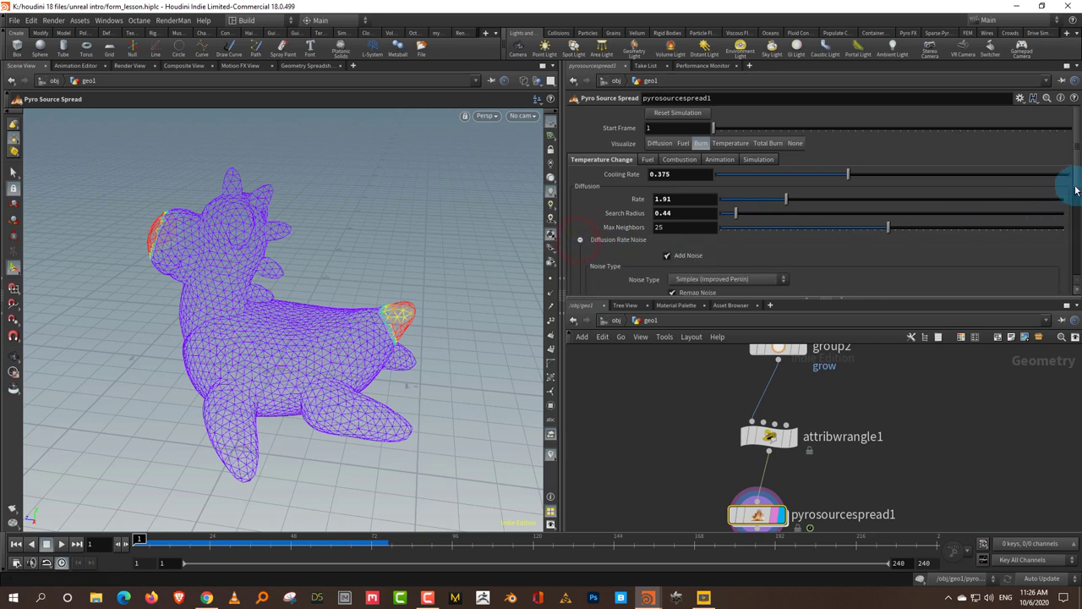
scroll(1071, 248, down, 4)
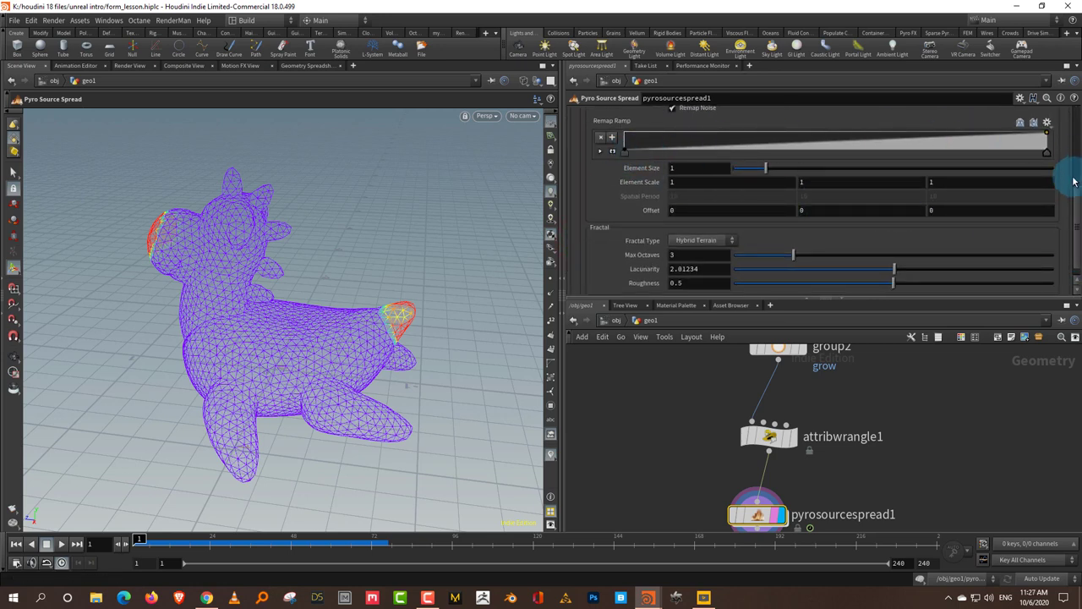
scroll(1074, 181, up, 1)
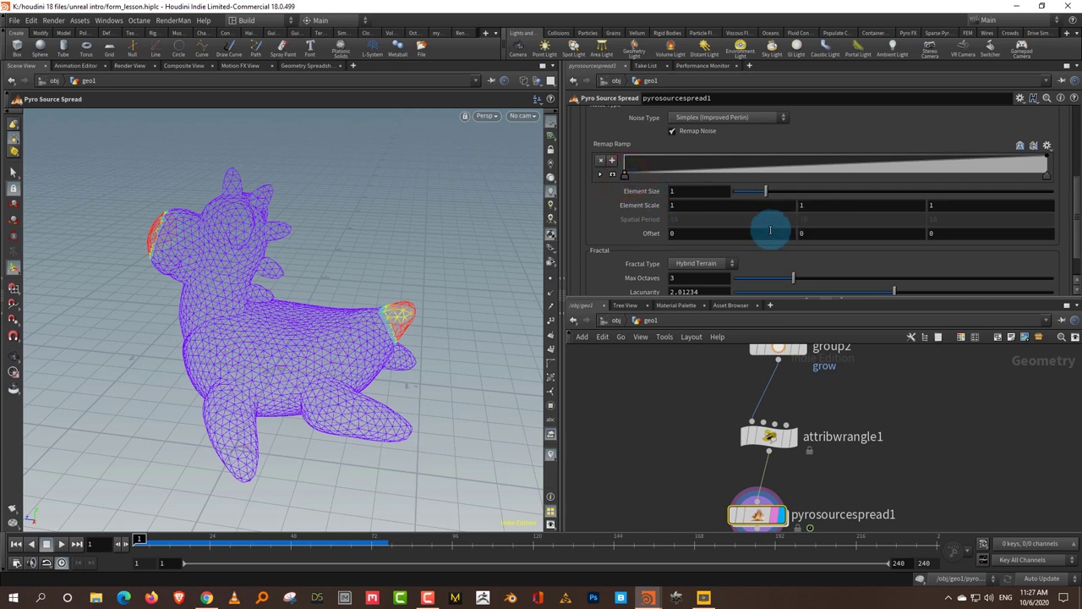
click(602, 175)
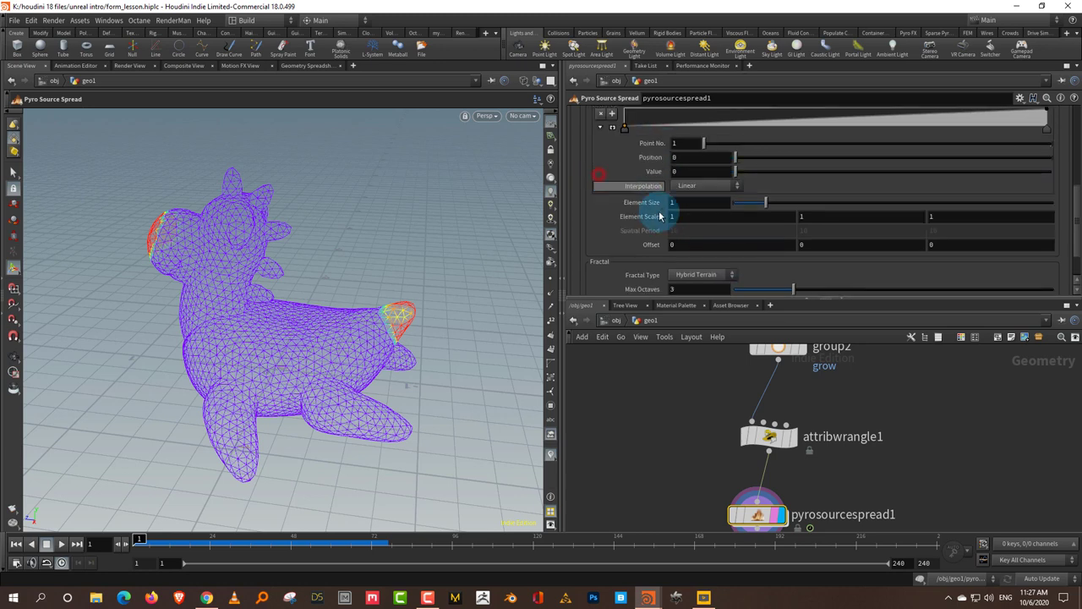
drag(749, 178, 767, 178)
click(673, 415)
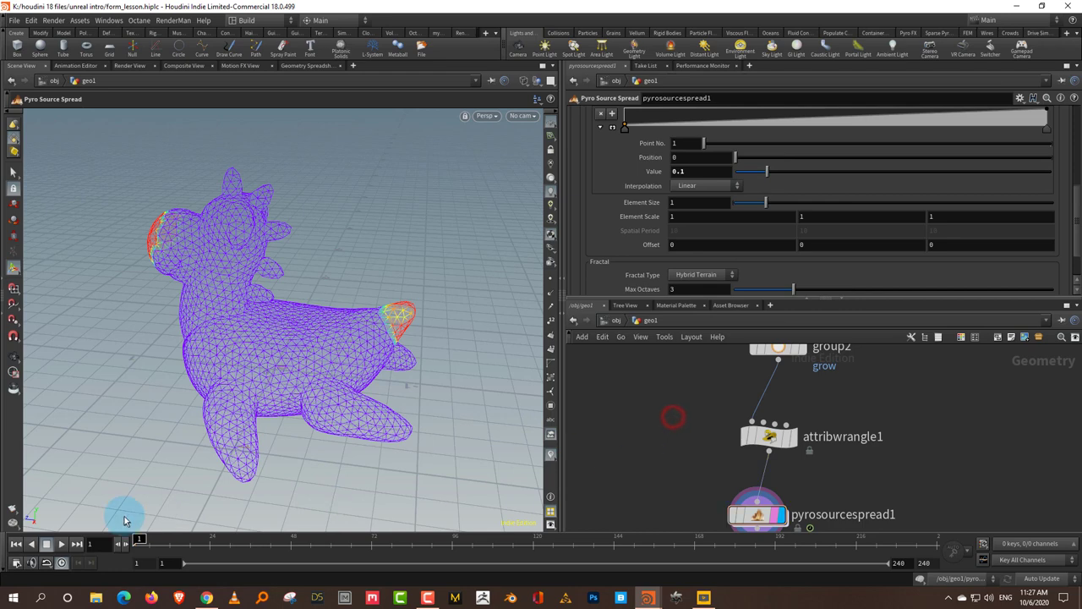
click(60, 546)
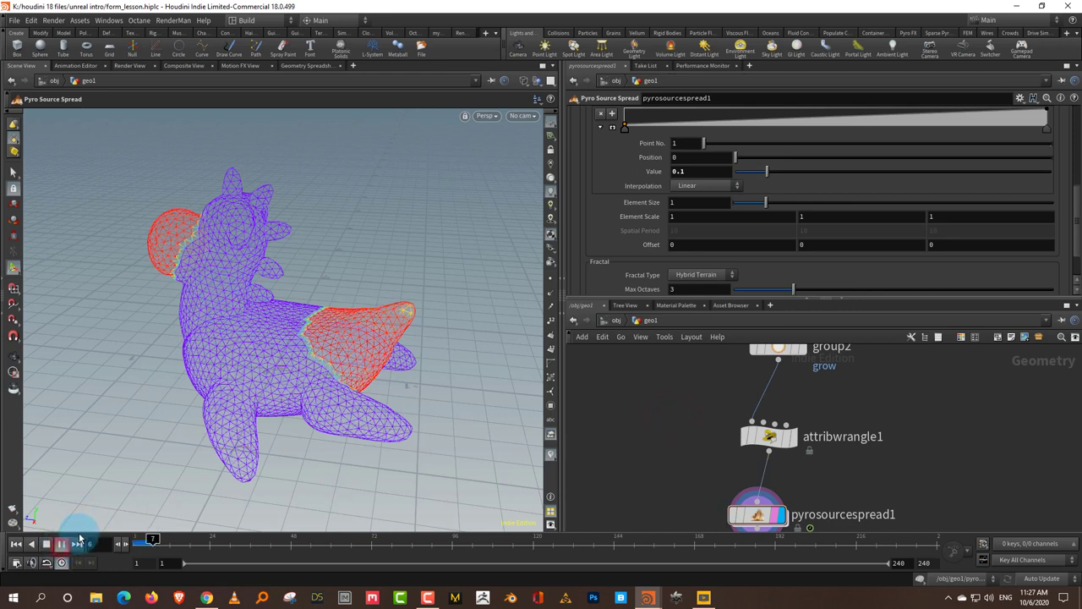
Lower the spread's Diffusion Rate to 1.32, replay the simulation, and return to the first frame
click(15, 543)
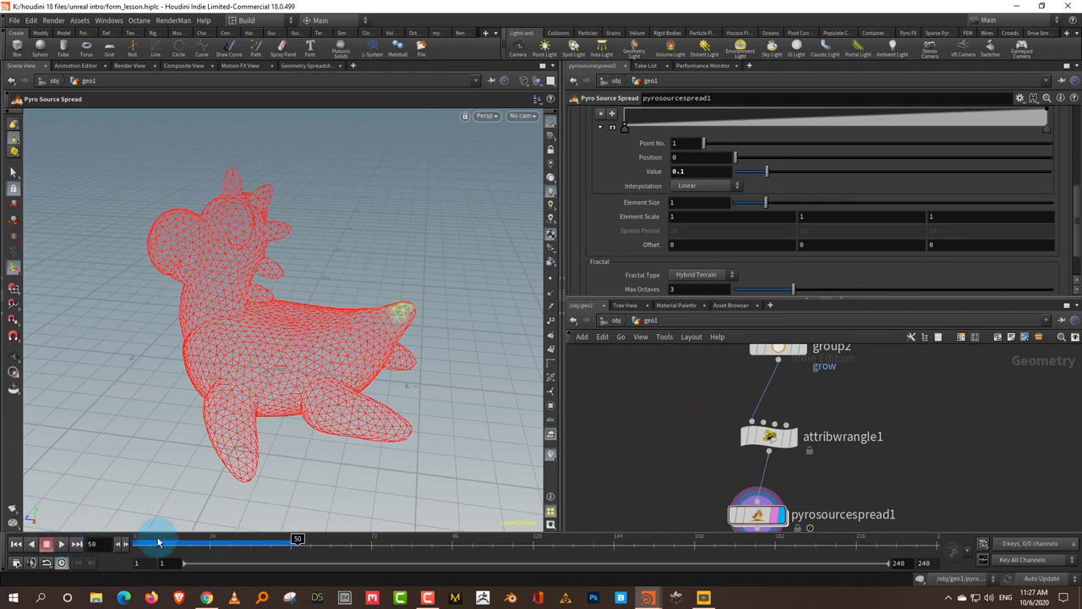
drag(1070, 216, 1068, 127)
drag(787, 199, 766, 200)
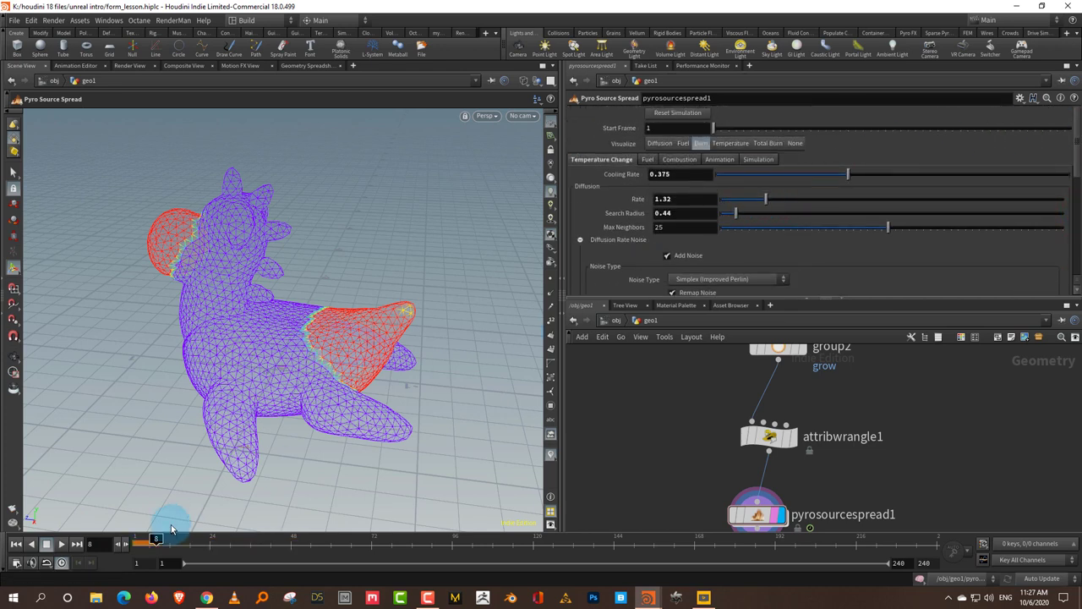
drag(169, 529, 137, 539)
click(66, 546)
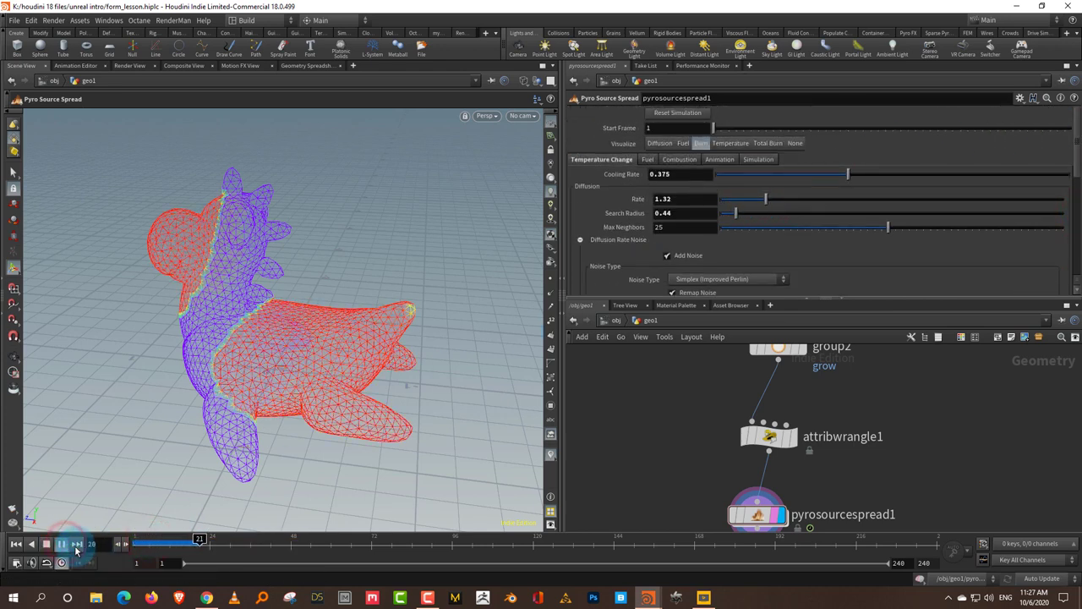
click(127, 544)
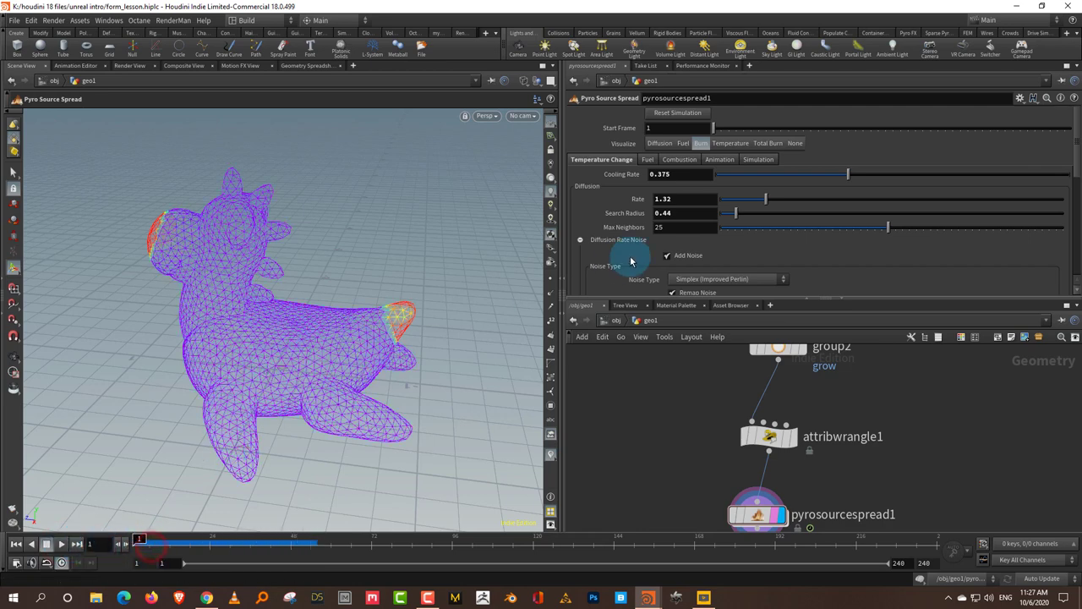
Set the Diffusion Rate to 0.91, play the simulation, and scrub to frame 27
drag(756, 203, 751, 201)
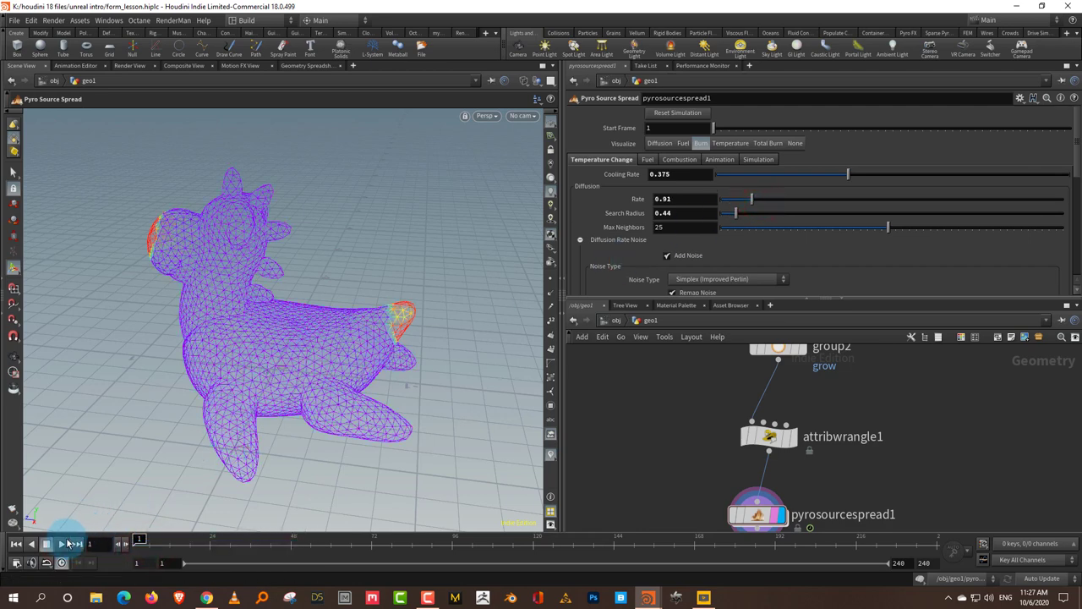
click(62, 544)
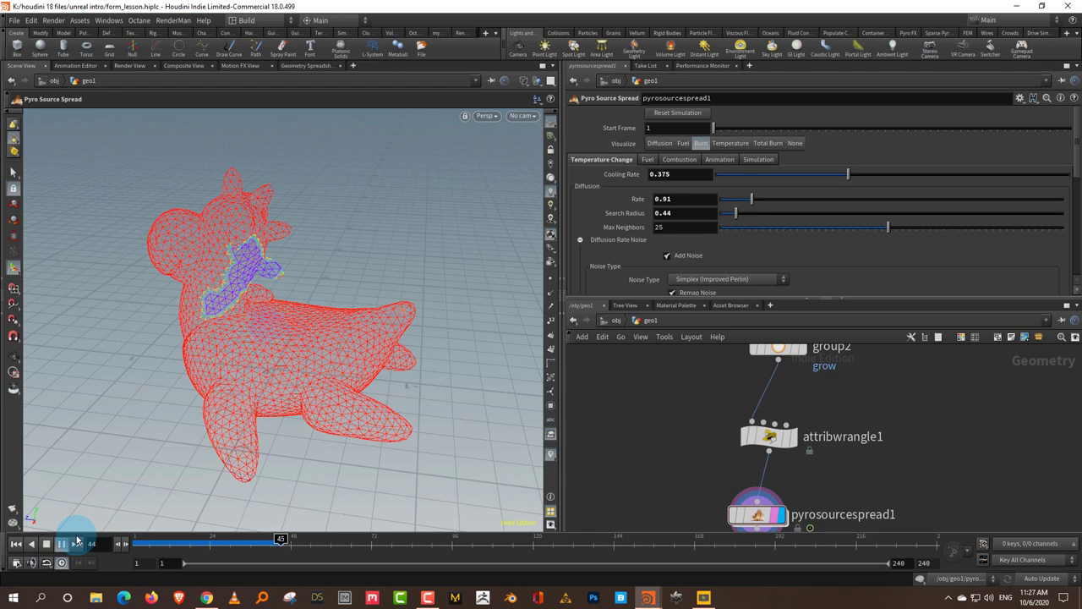
mouse_move(148, 541)
mouse_down()
mouse_move(288, 538)
mouse_move(221, 538)
mouse_up()
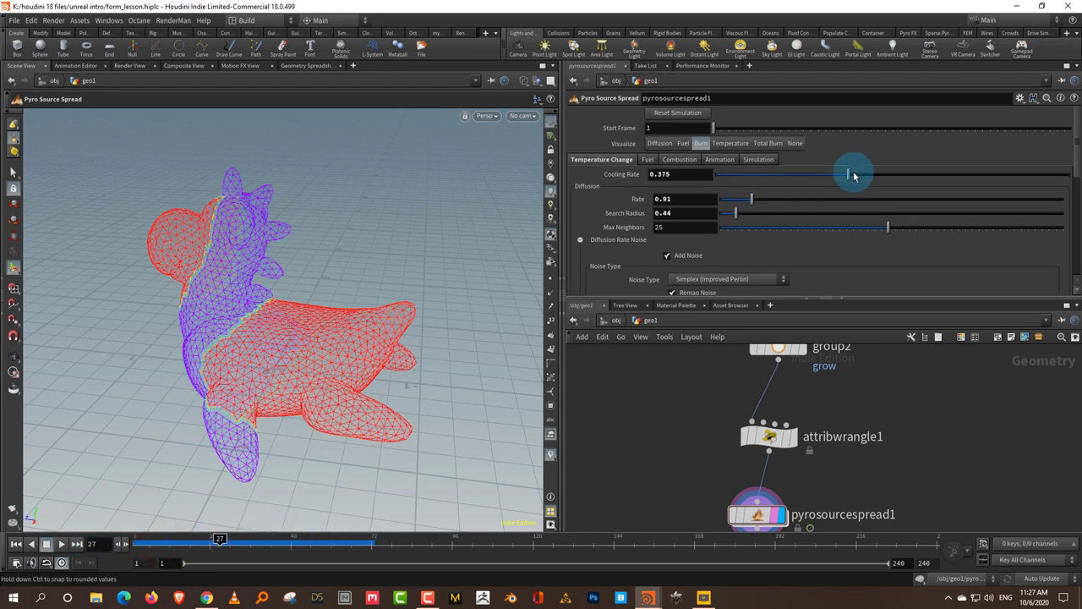
Raise the Cooling Rate to 0.41, replay the spread from the first frame, and scrub to frame 16
drag(854, 176, 863, 177)
key(ctrl+Up)
key(Up)
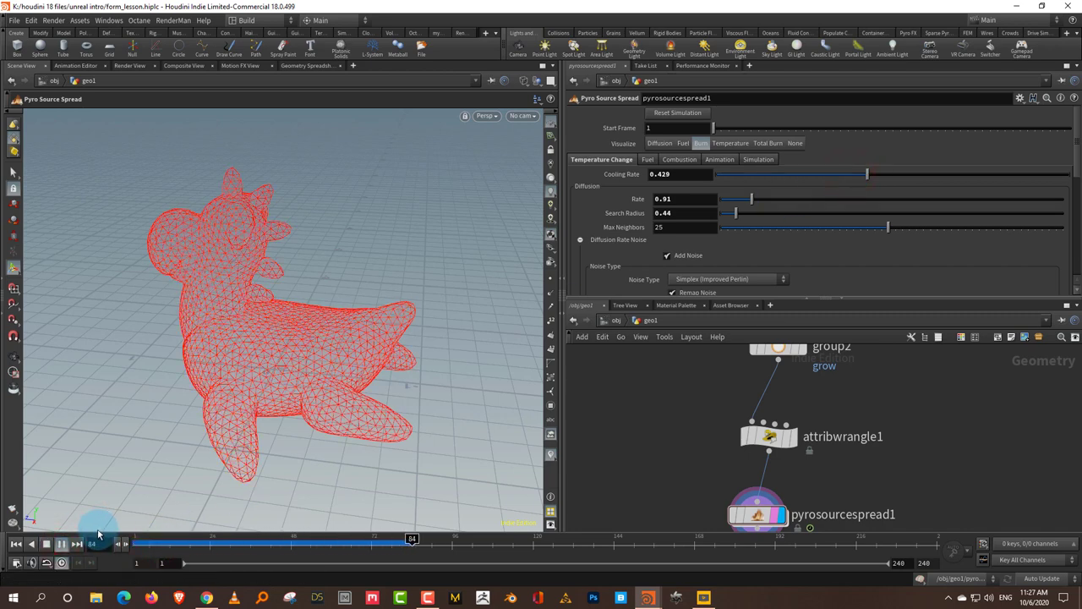
mouse_move(145, 543)
mouse_down()
mouse_move(265, 532)
mouse_move(108, 536)
mouse_up()
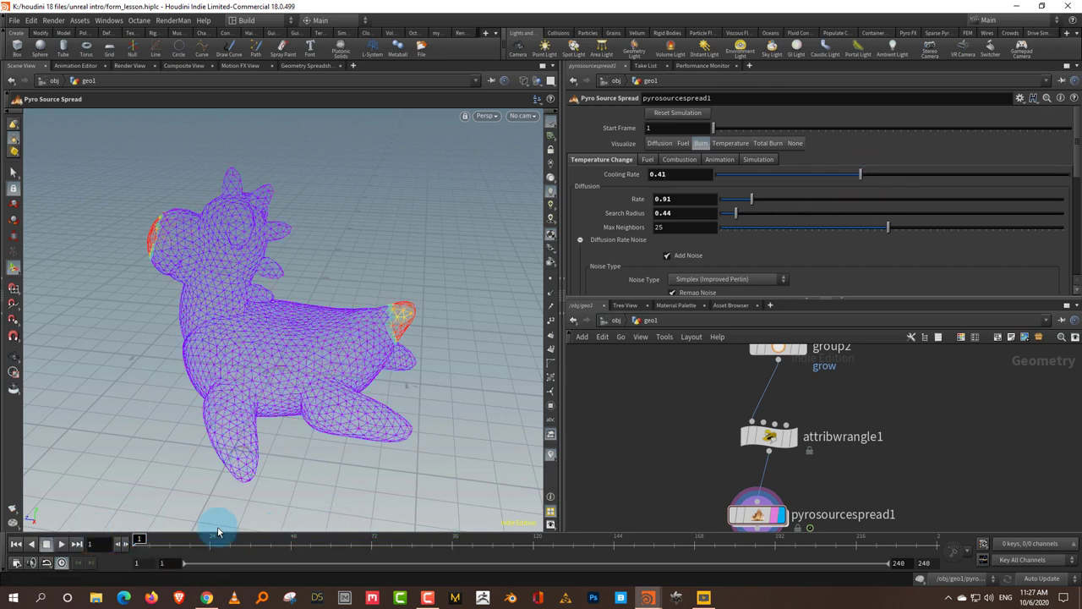
click(61, 544)
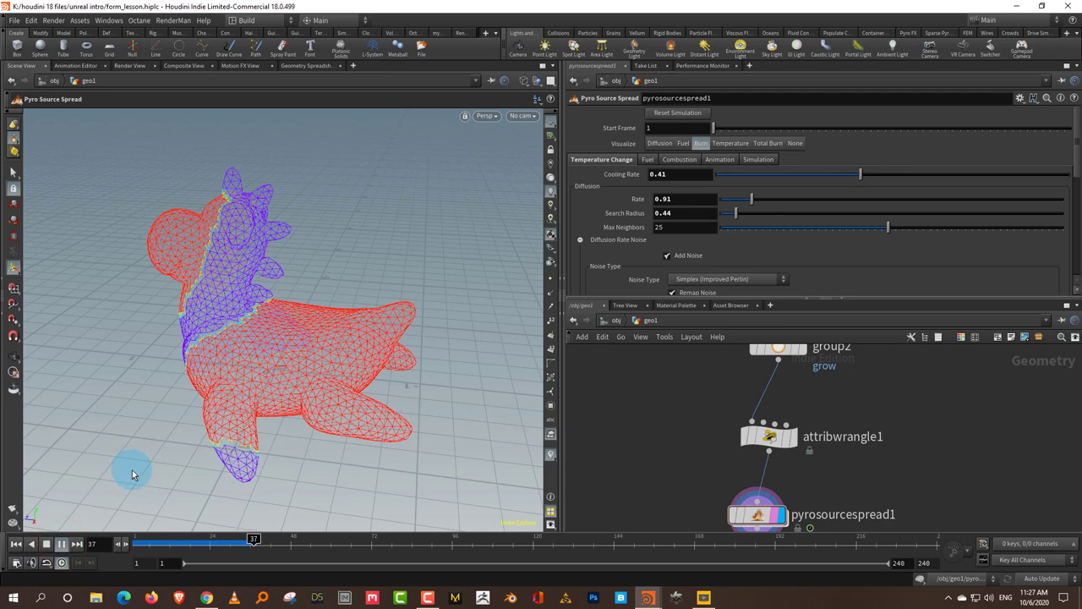
mouse_move(158, 532)
mouse_down()
mouse_move(109, 544)
mouse_move(327, 531)
mouse_move(182, 539)
mouse_up()
Compare the Burn and Total Burn visualizations at several frames, ending with Total Burn at frame 38
drag(748, 298, 749, 287)
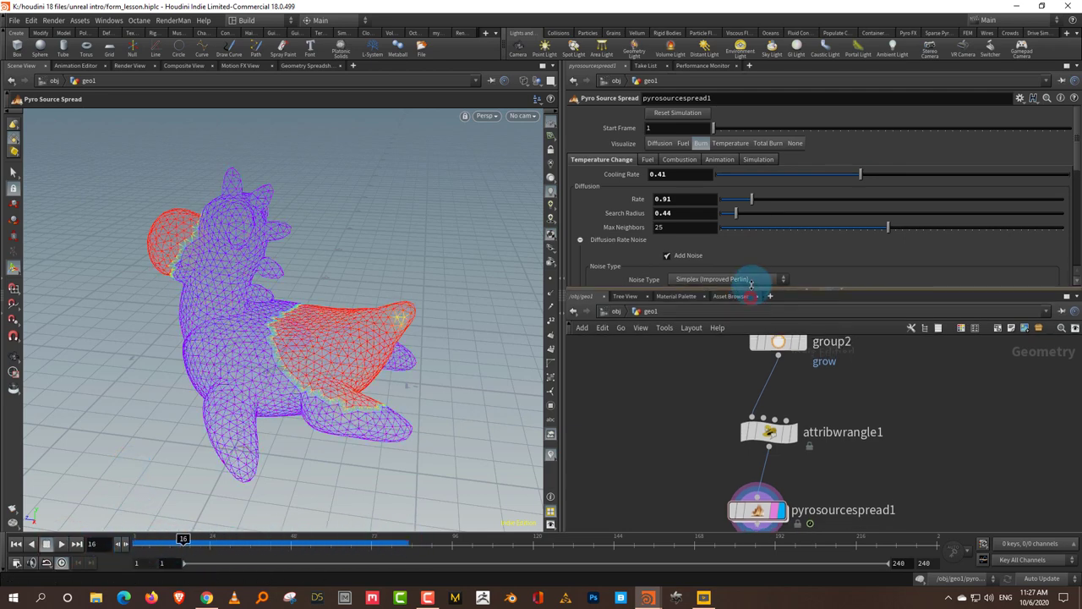
click(701, 146)
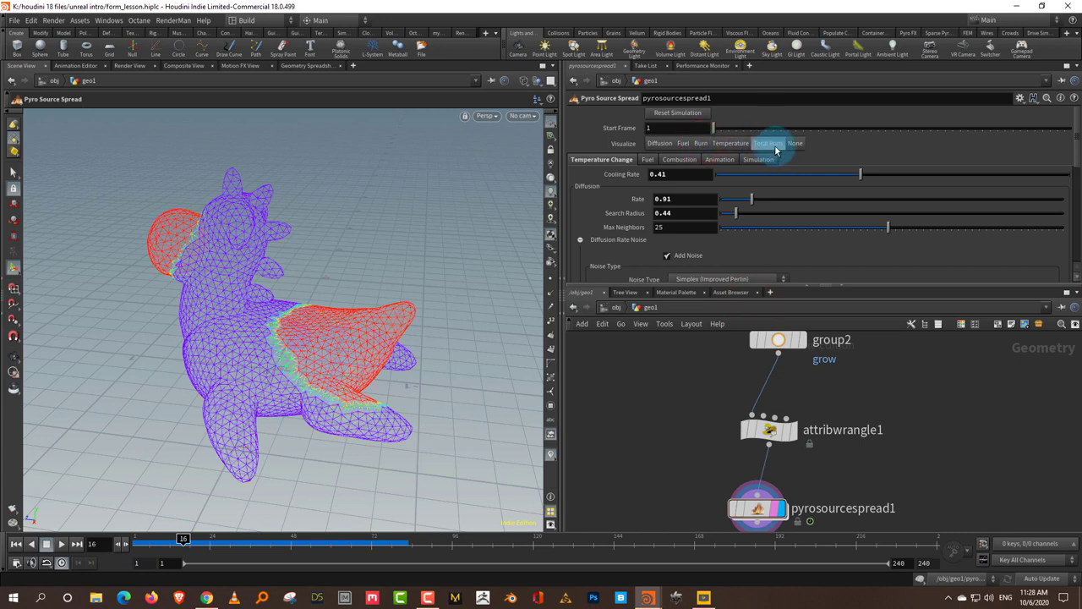
mouse_move(188, 536)
mouse_down()
mouse_move(150, 536)
mouse_move(340, 526)
mouse_move(280, 527)
mouse_move(285, 536)
mouse_up()
click(694, 140)
click(623, 168)
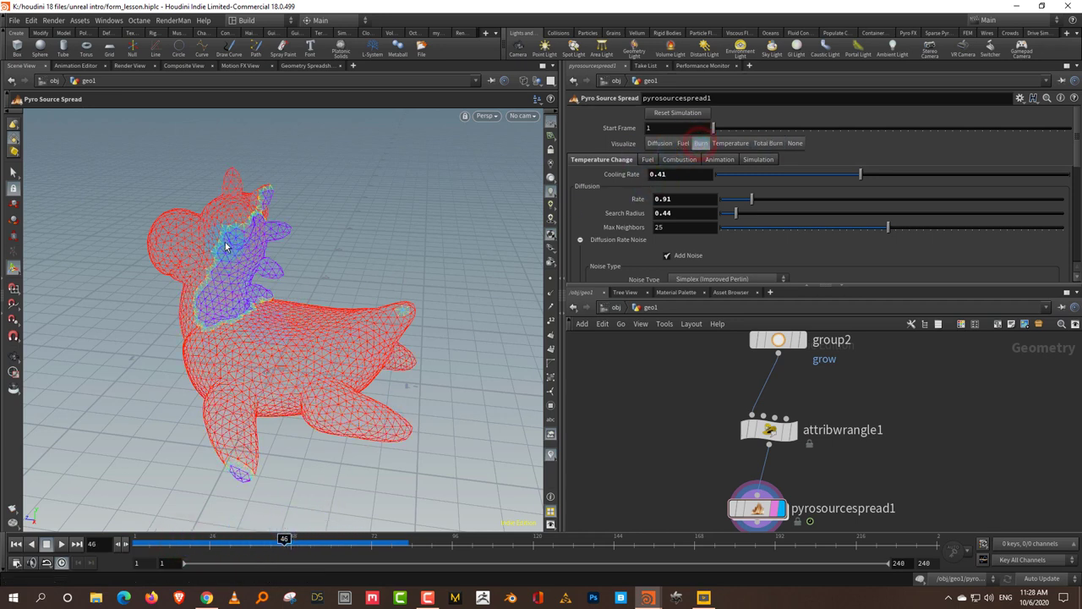
click(767, 139)
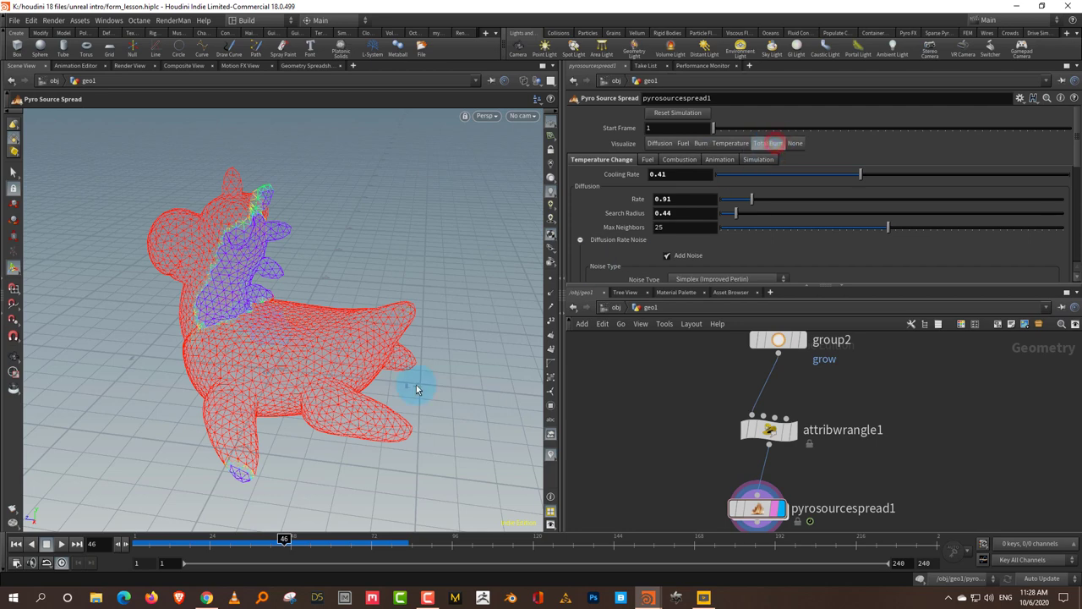
mouse_move(158, 546)
mouse_down()
mouse_move(340, 522)
mouse_move(256, 525)
mouse_up()
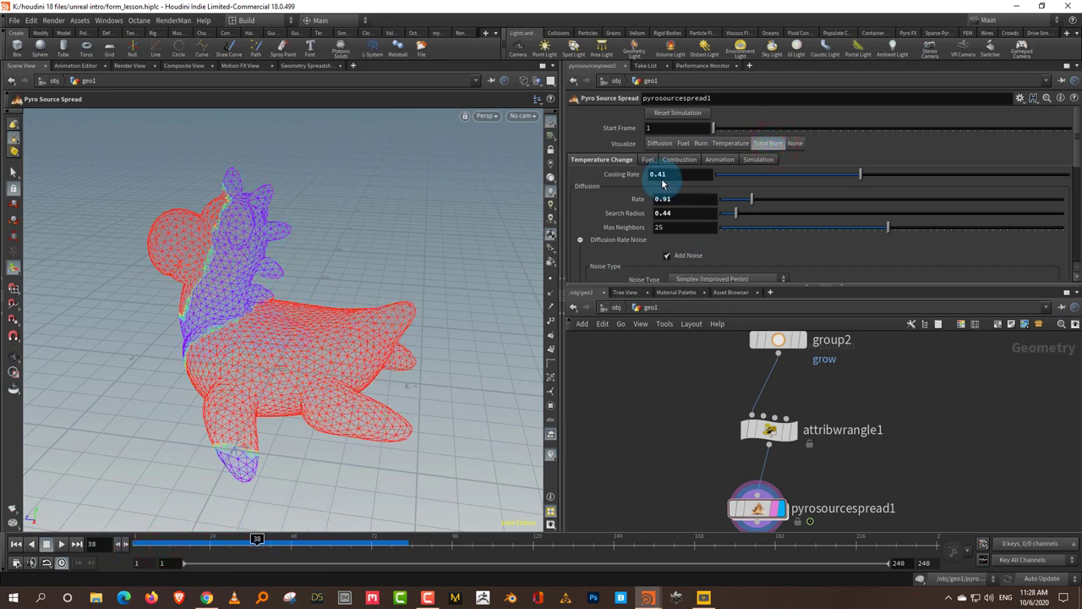
Show a second pane beside the scene view, switch it to the Geometry Spreadsheet, and widen it
click(559, 313)
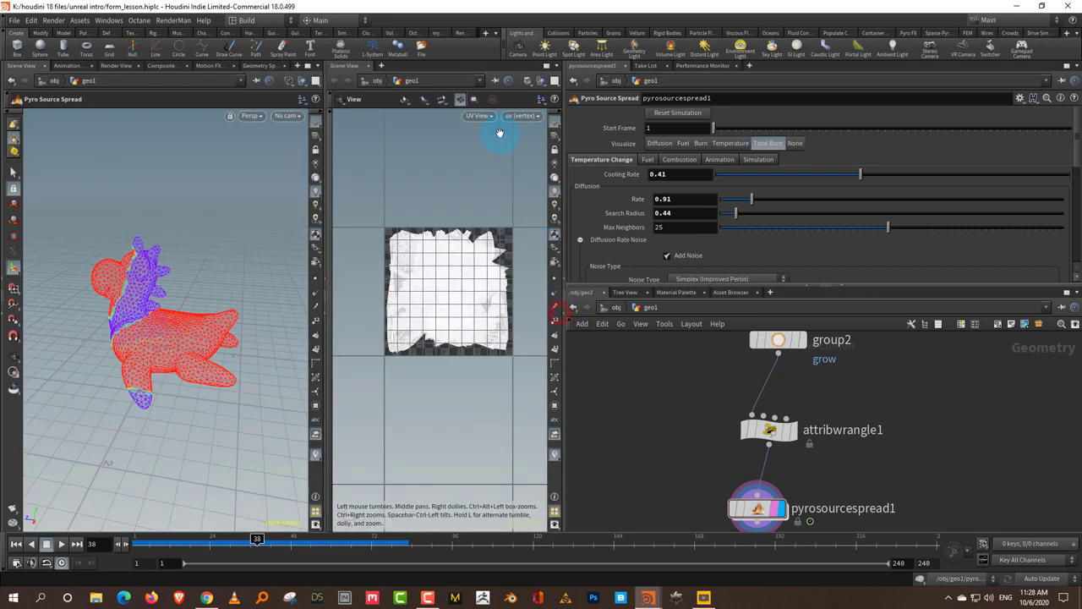
click(343, 66)
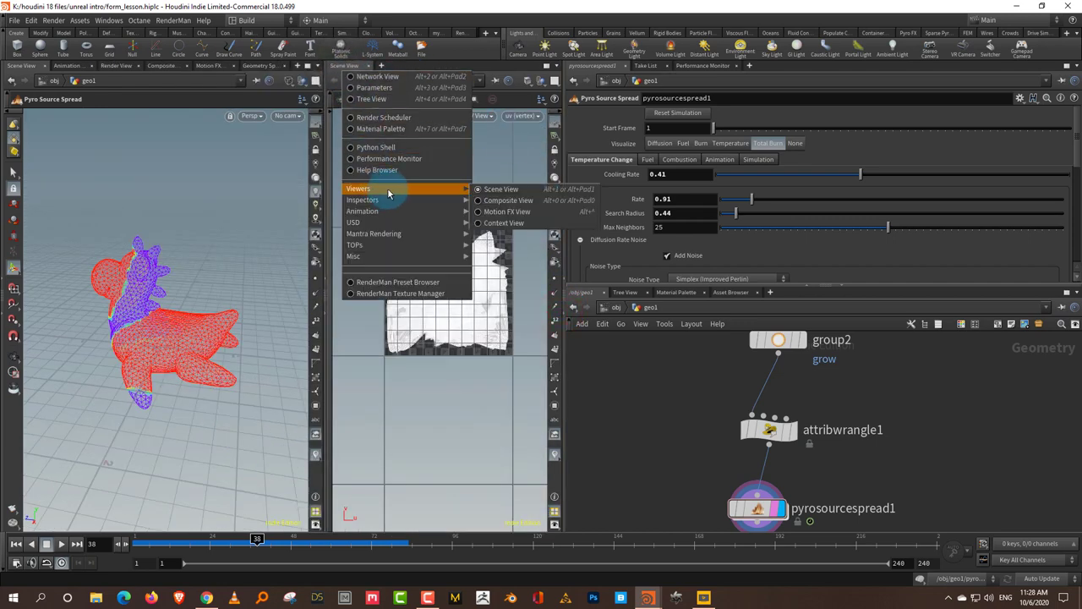
mouse_move(435, 206)
click(511, 200)
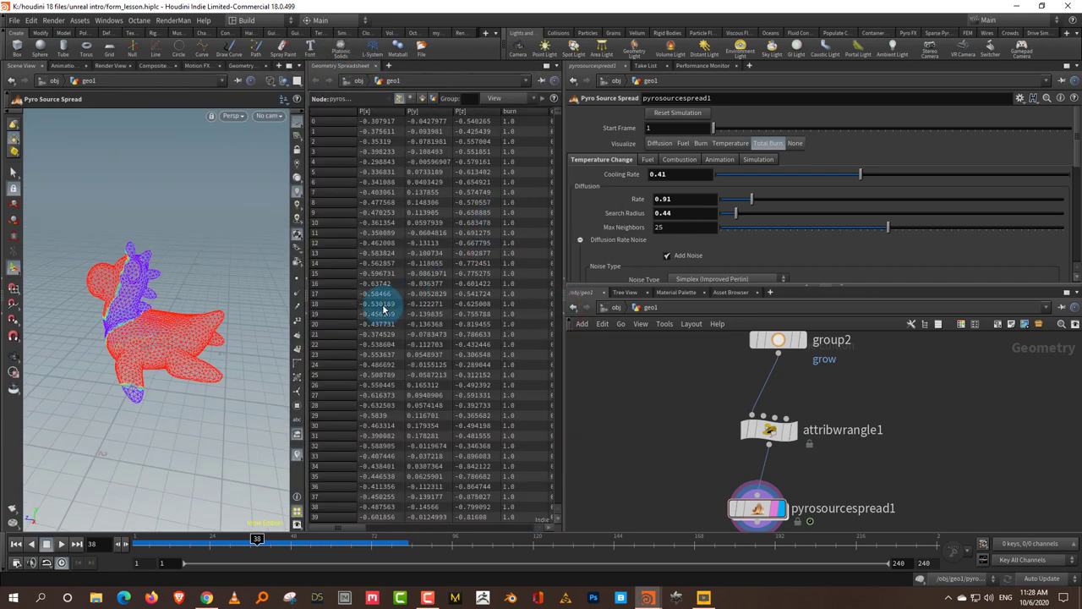
drag(570, 218, 736, 217)
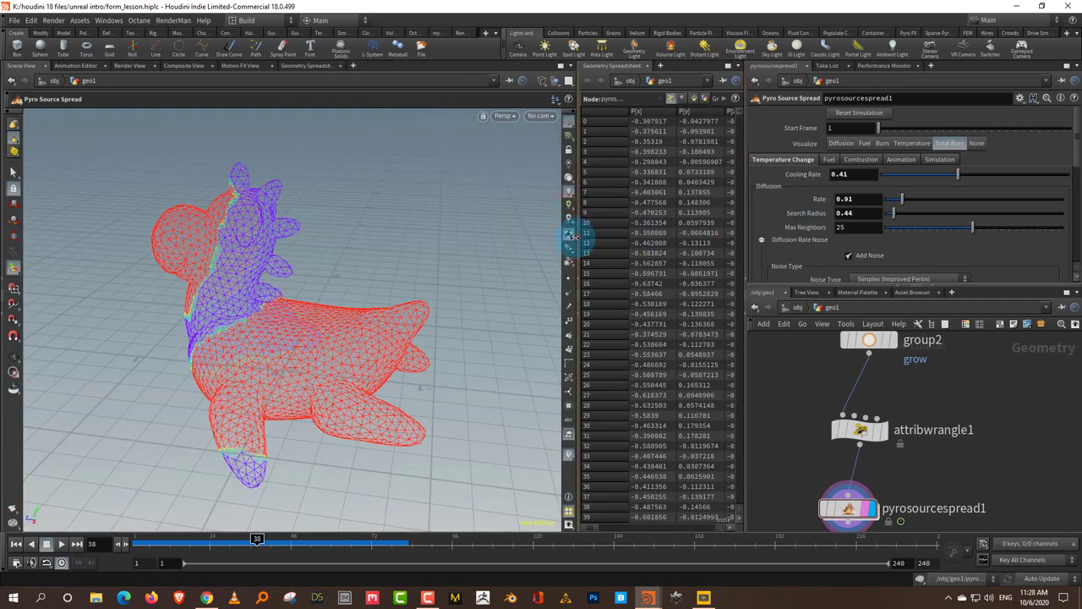
drag(572, 237, 254, 268)
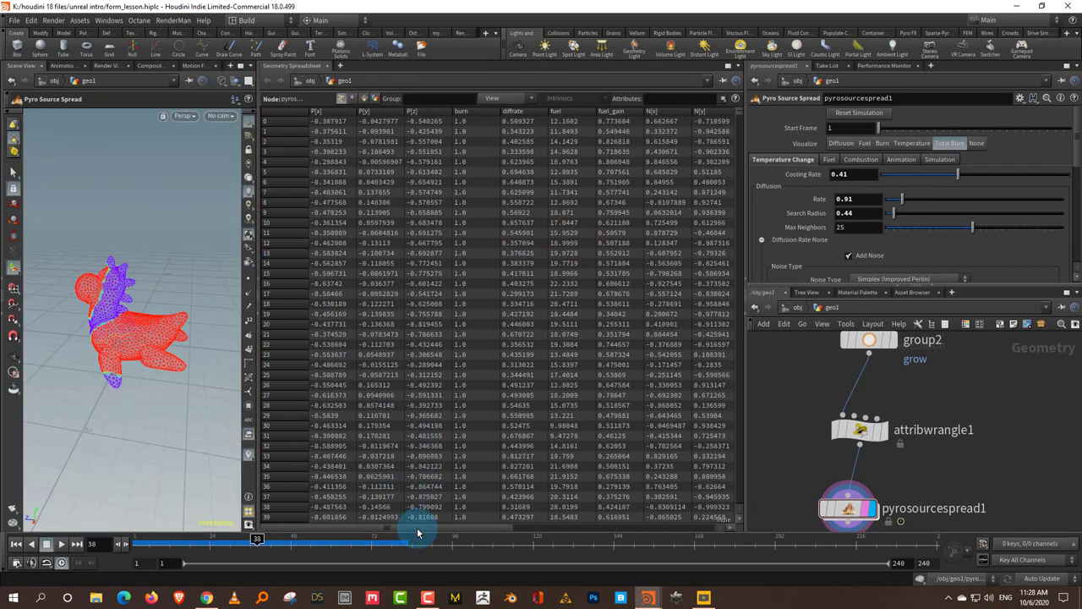
Examine the spread's point attributes through to totalburn in the spreadsheet at different frames, stopping at frame 48
mouse_move(418, 533)
mouse_down()
mouse_move(566, 524)
mouse_move(580, 513)
mouse_move(480, 525)
mouse_up()
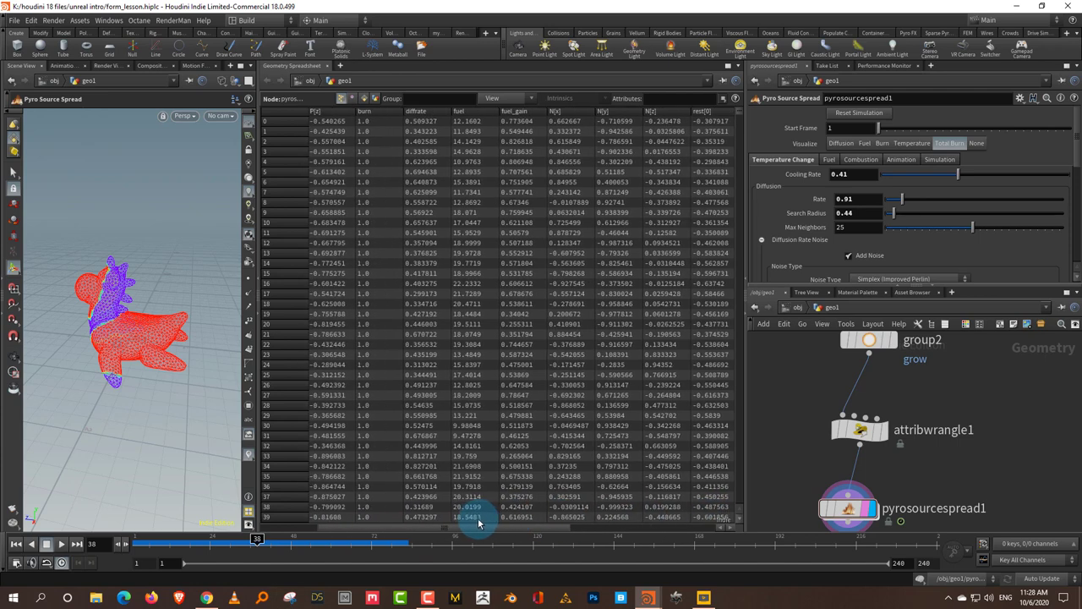
mouse_move(186, 544)
mouse_down()
mouse_move(97, 545)
mouse_move(240, 543)
mouse_up()
drag(510, 528, 634, 527)
mouse_move(343, 540)
mouse_down()
mouse_move(149, 529)
mouse_move(177, 540)
mouse_move(291, 539)
mouse_up()
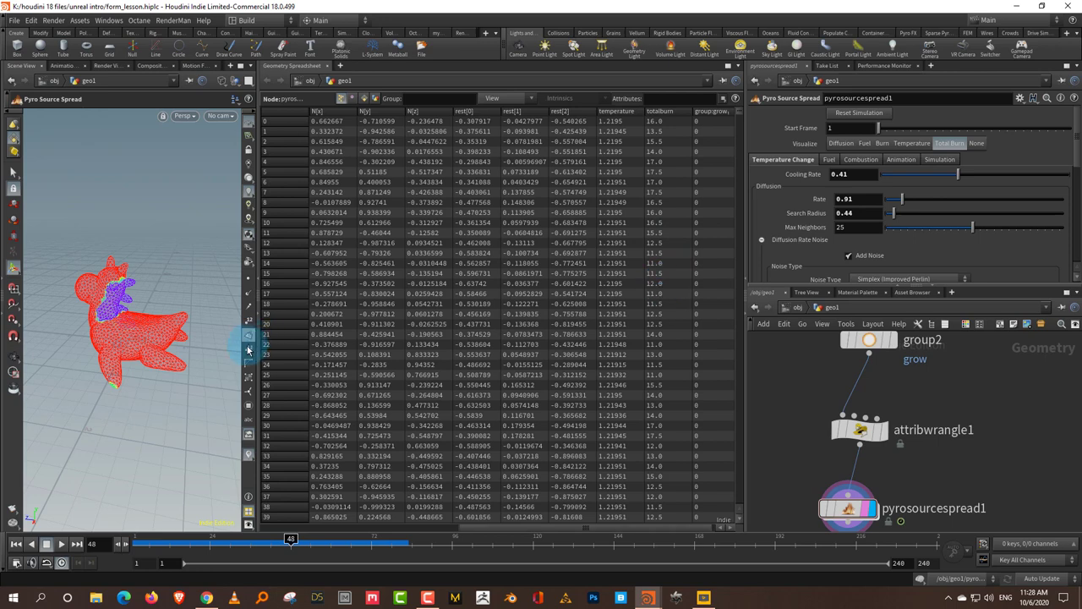
Hide the Geometry Spreadsheet pane and enlarge the network editor
click(262, 319)
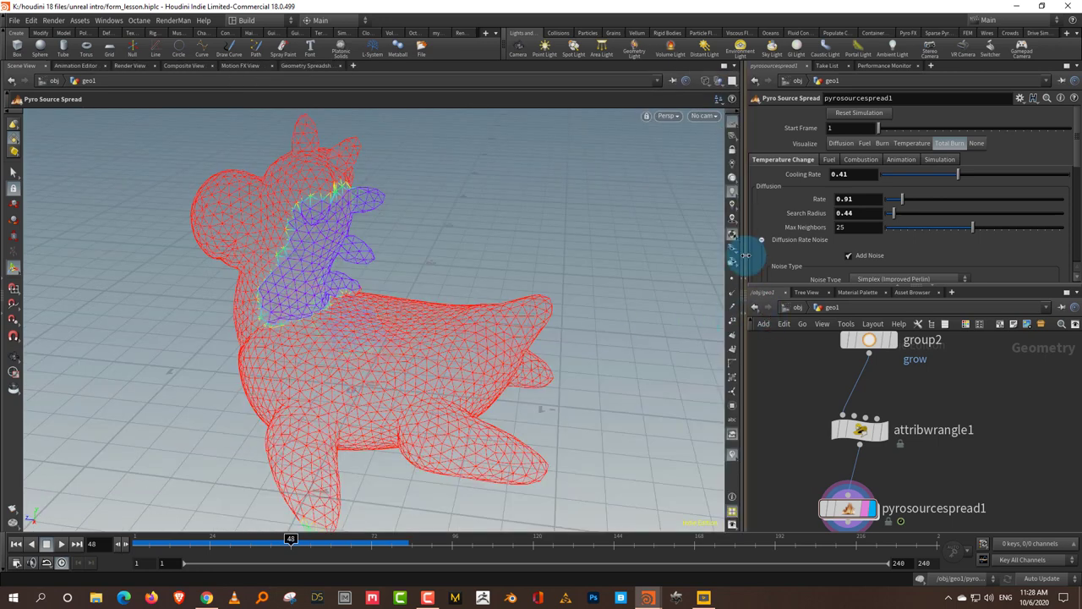
drag(745, 255, 482, 270)
drag(653, 286, 654, 226)
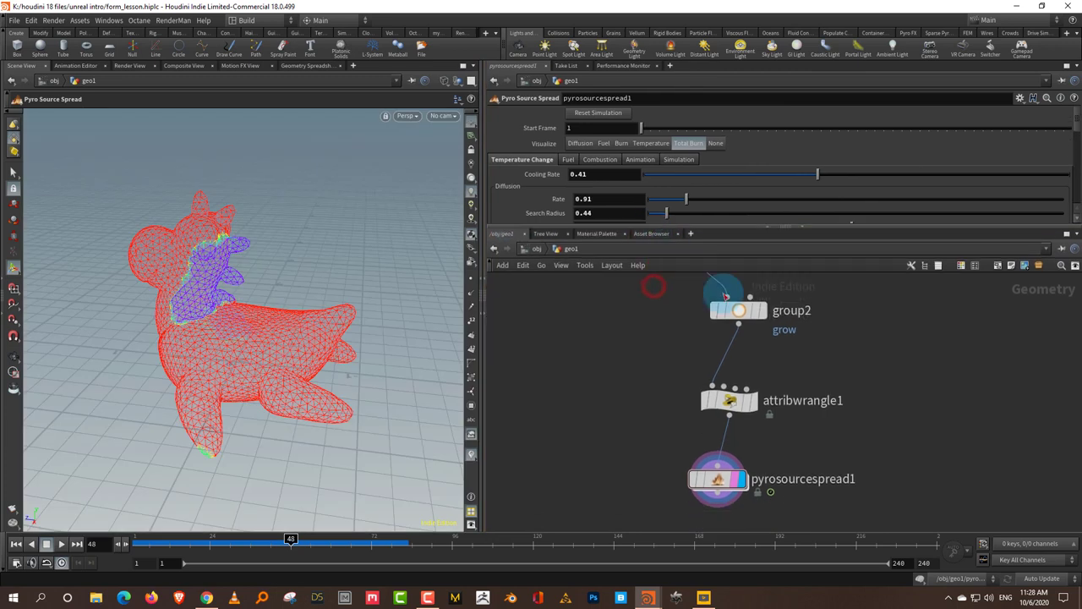
Set the spread's visualization to None and add a displayed Attribute Wrangle connected below pyrosourcespread1
scroll(685, 285, down, 2)
scroll(753, 418, down, 2)
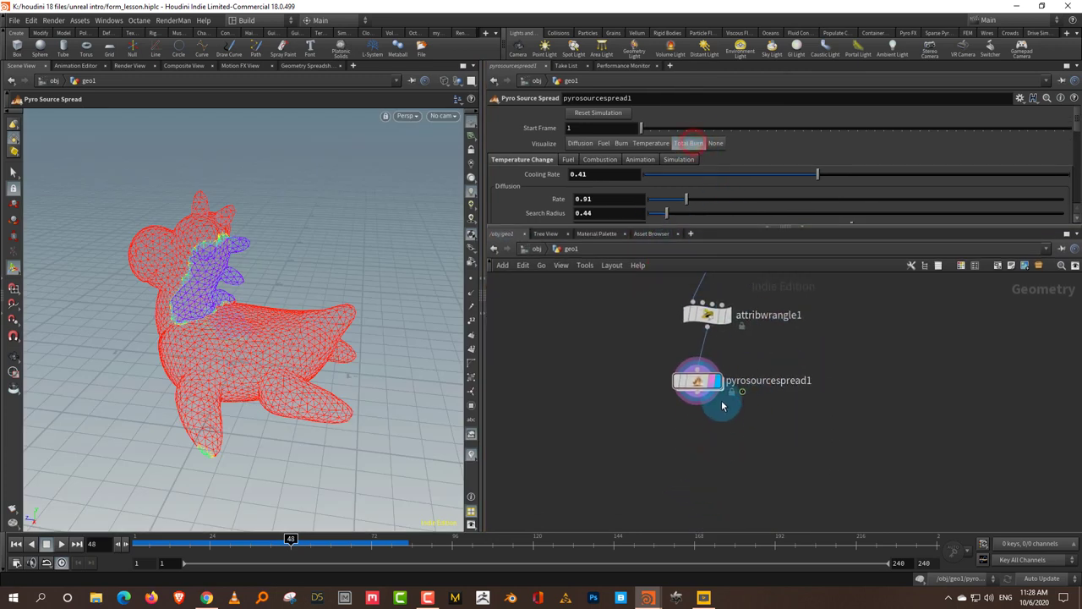
click(716, 143)
key(Tab)
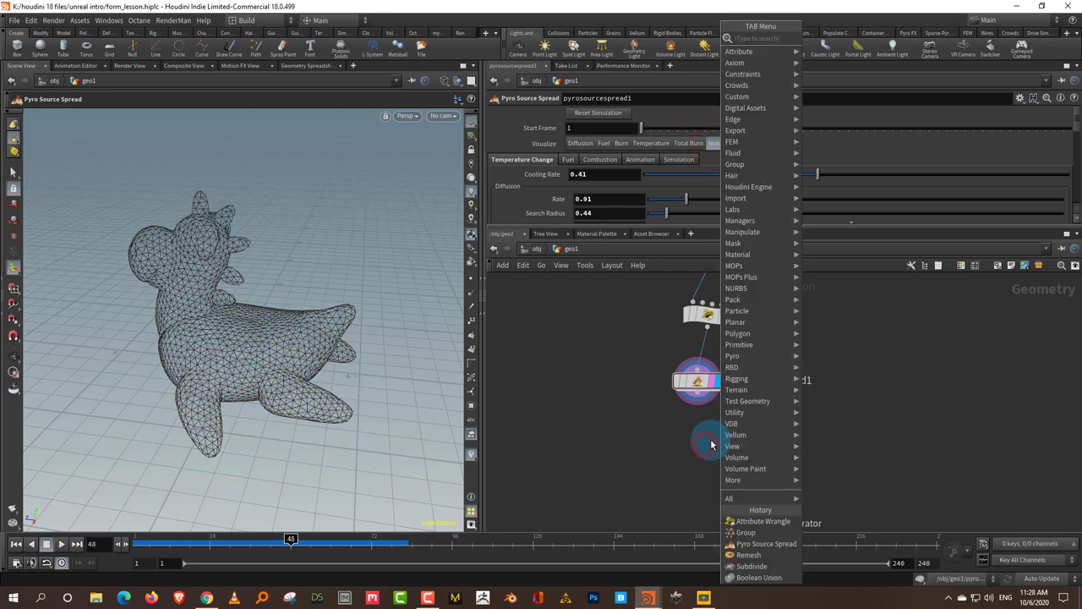
text(wrangle)
click(846, 38)
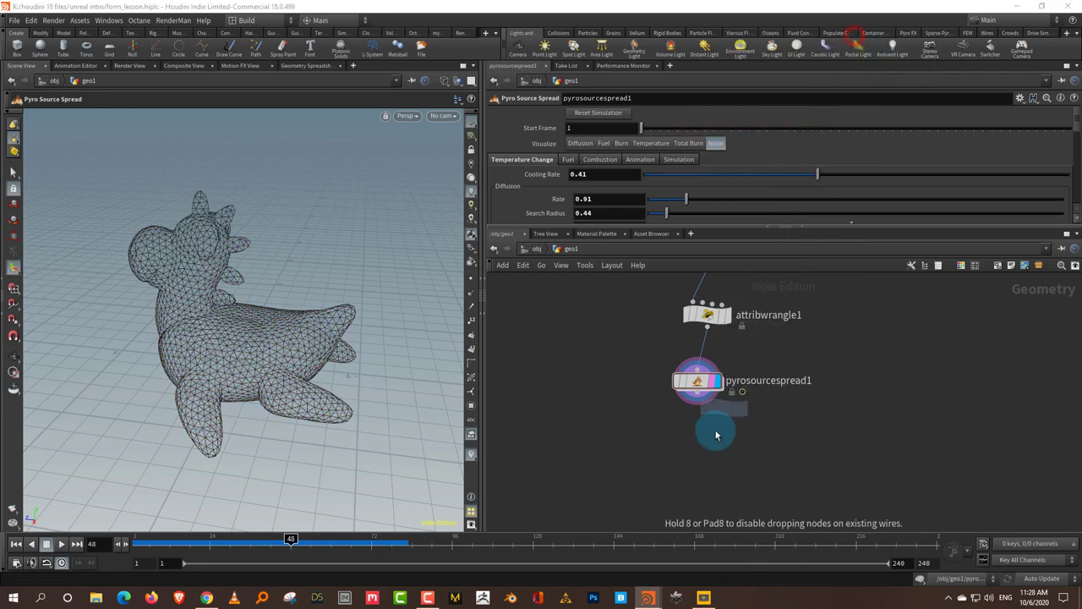
click(714, 461)
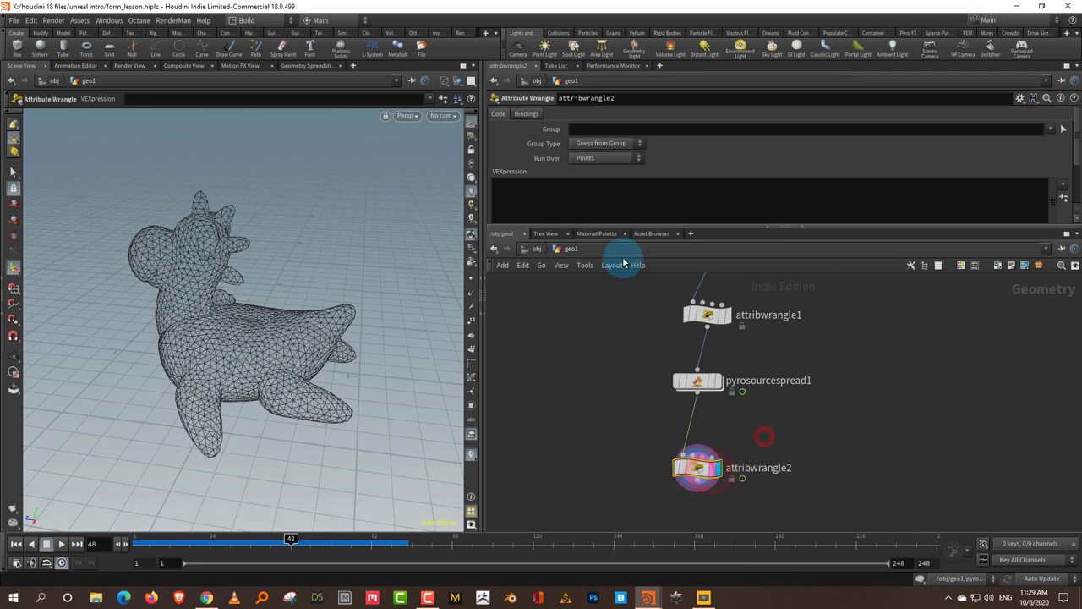
click(584, 198)
text(@)
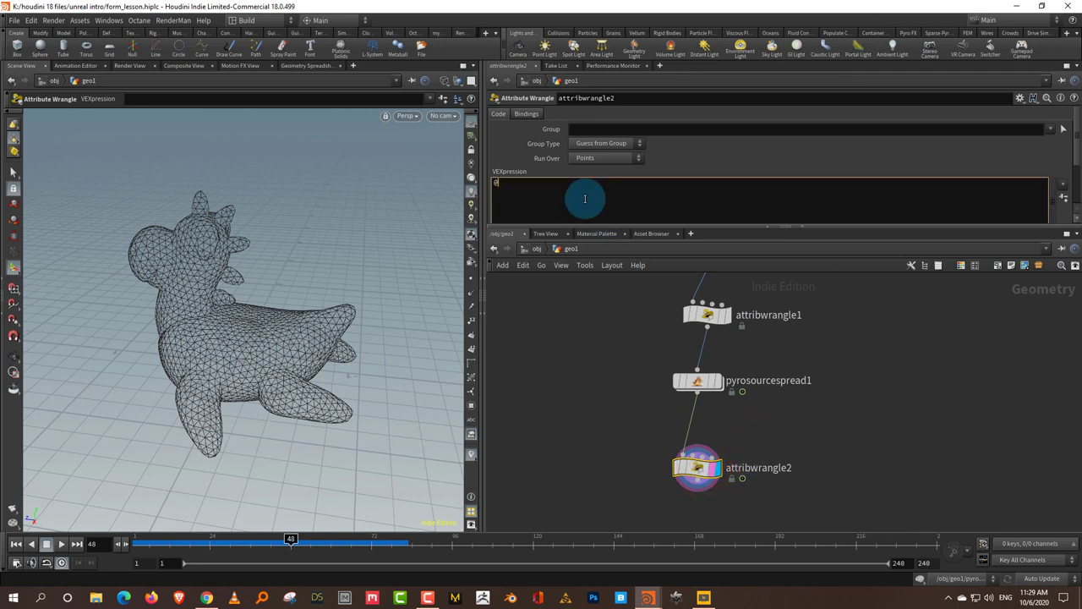
text(totalburn =)
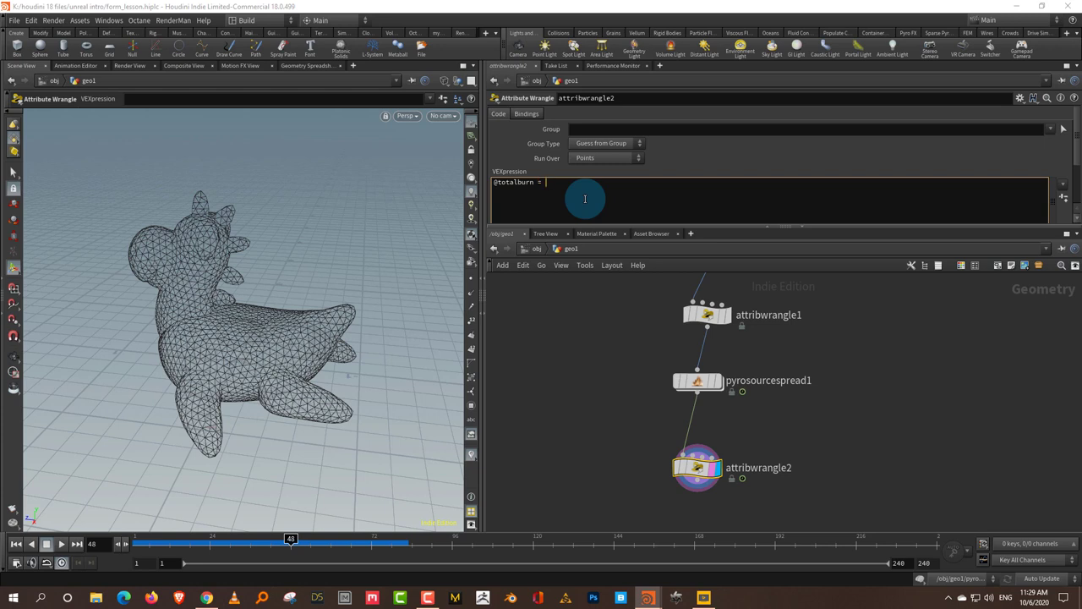
text( clamp)
text((0totalburn,0,1);)
click(592, 385)
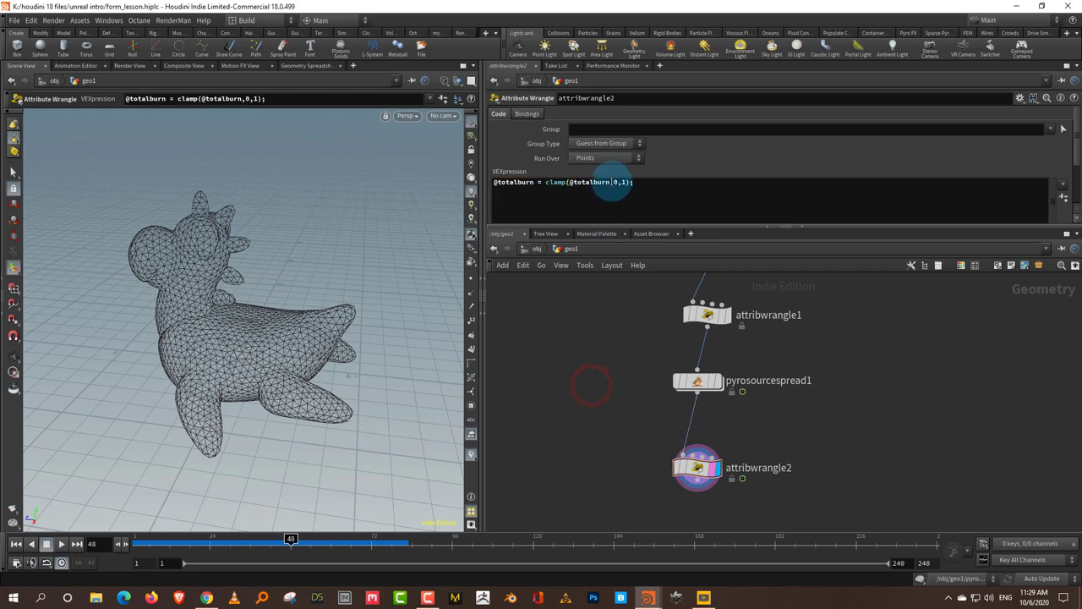
drag(609, 181, 578, 184)
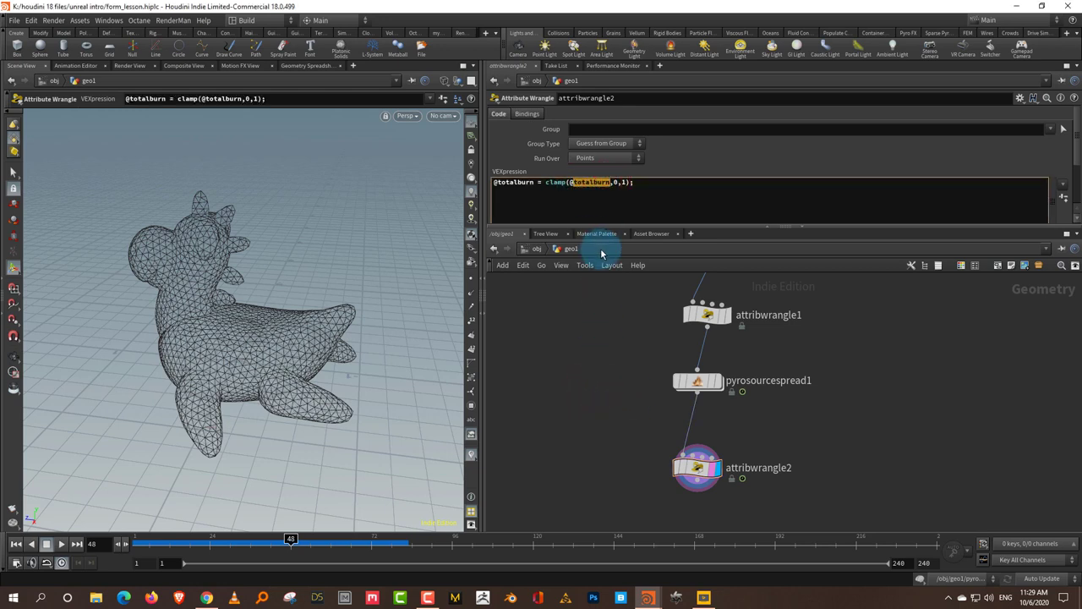
Add a displayed Attribute Wrangle connected below attribwrangle2 and rename it pscale
scroll(788, 385, down, 1)
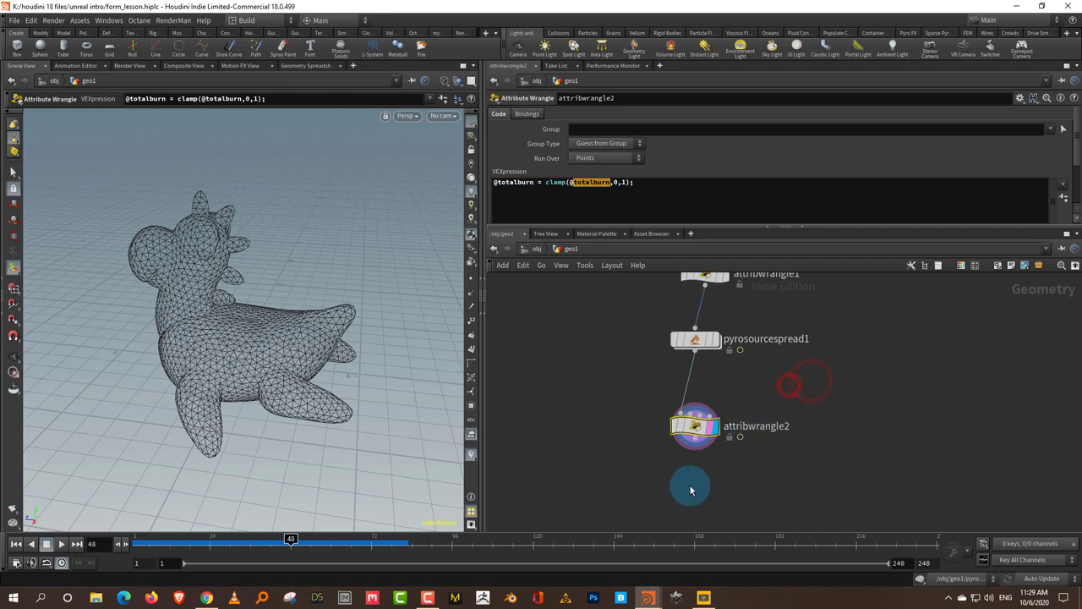
scroll(693, 473, down, 1)
middle_drag(687, 459, 668, 433)
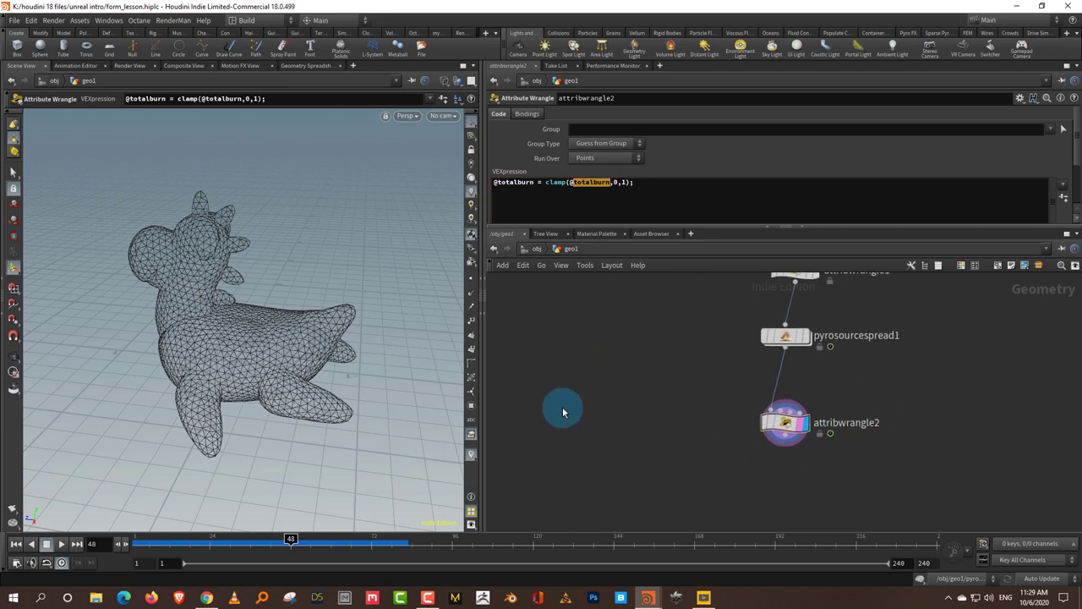
alt+drag(321, 342, 292, 320)
key(Tab)
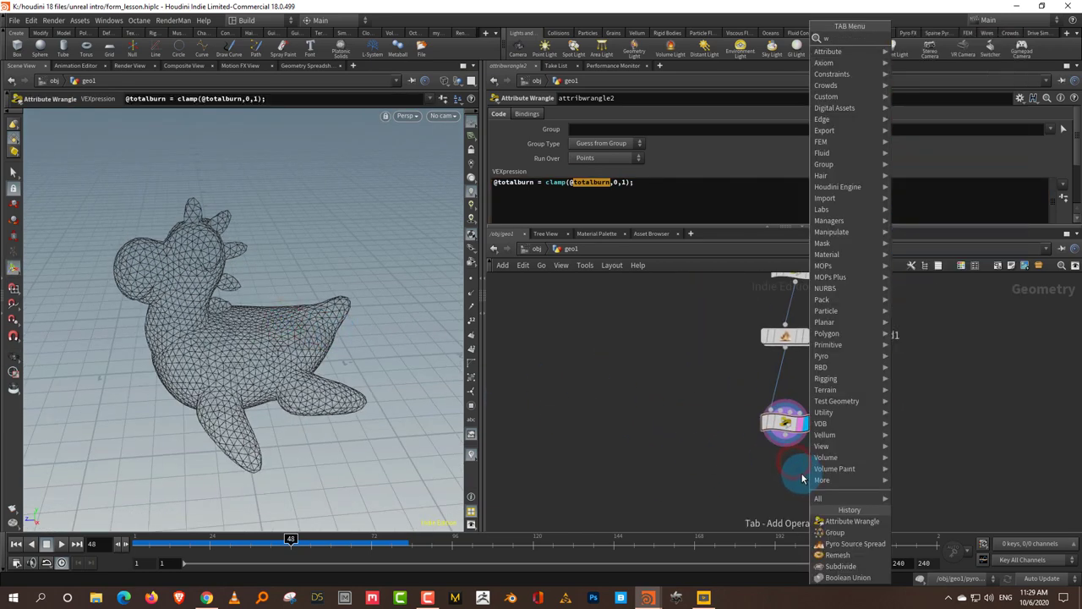
click(930, 41)
click(793, 482)
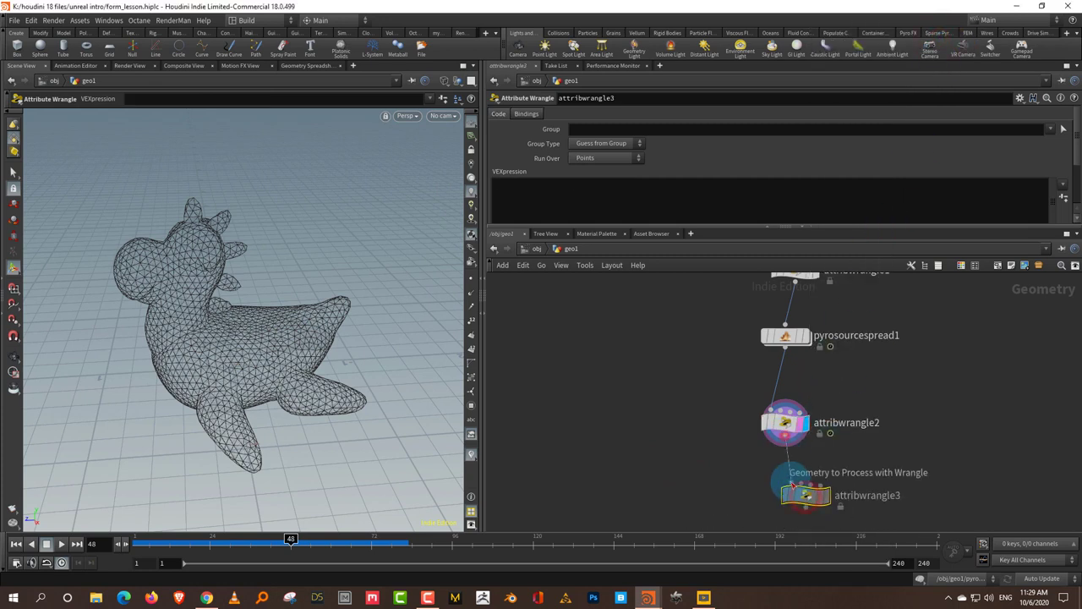
double_click(867, 496)
text(pscale)
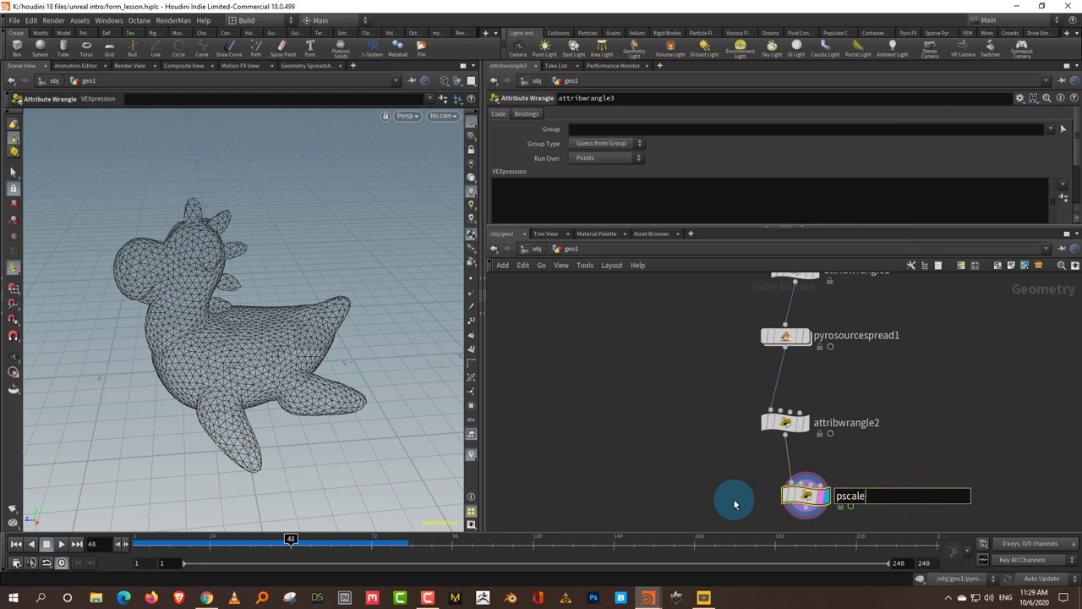
key(Return)
click(623, 200)
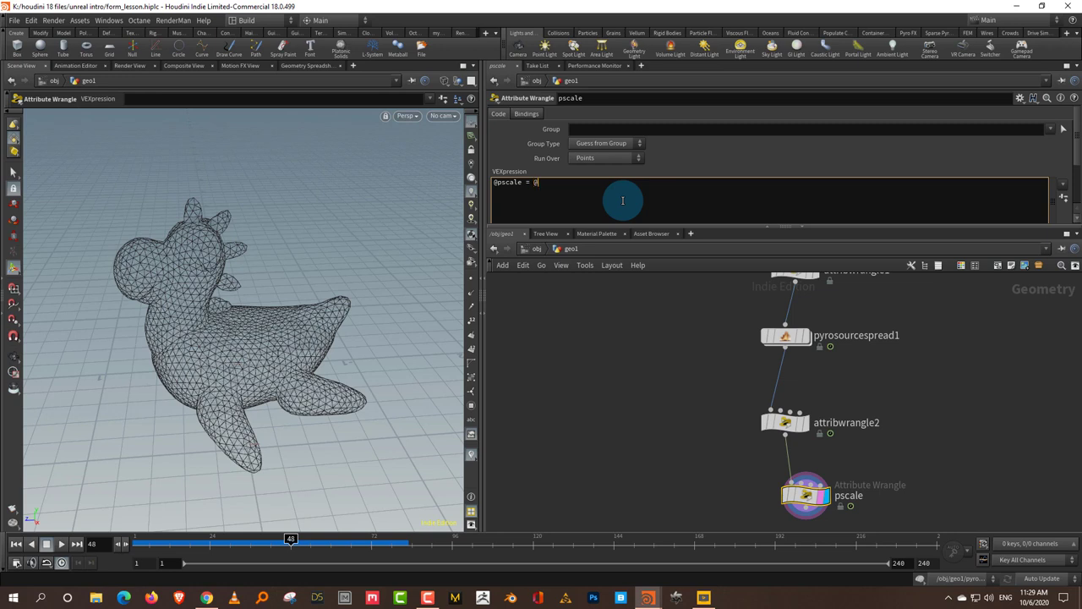
text(@pscale = @tot)
key(BackSpace)
key(BackSpace)
key(BackSpace)
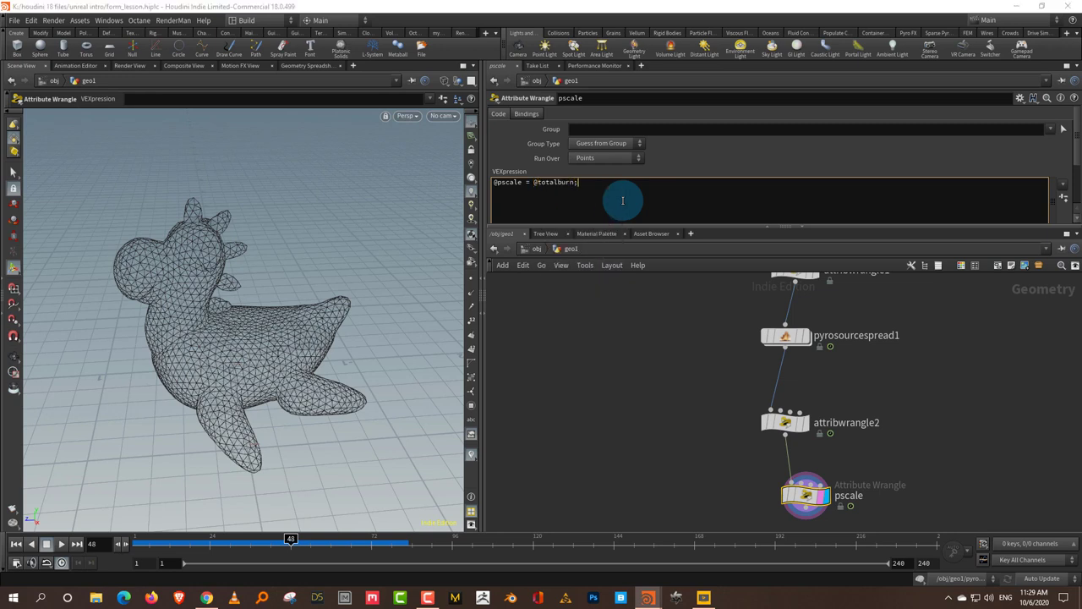
click(672, 415)
Add a displayed Platonic Solids node beside the wrangle chain and set its solid type to Octahedron
middle_drag(671, 416, 671, 345)
key(Tab)
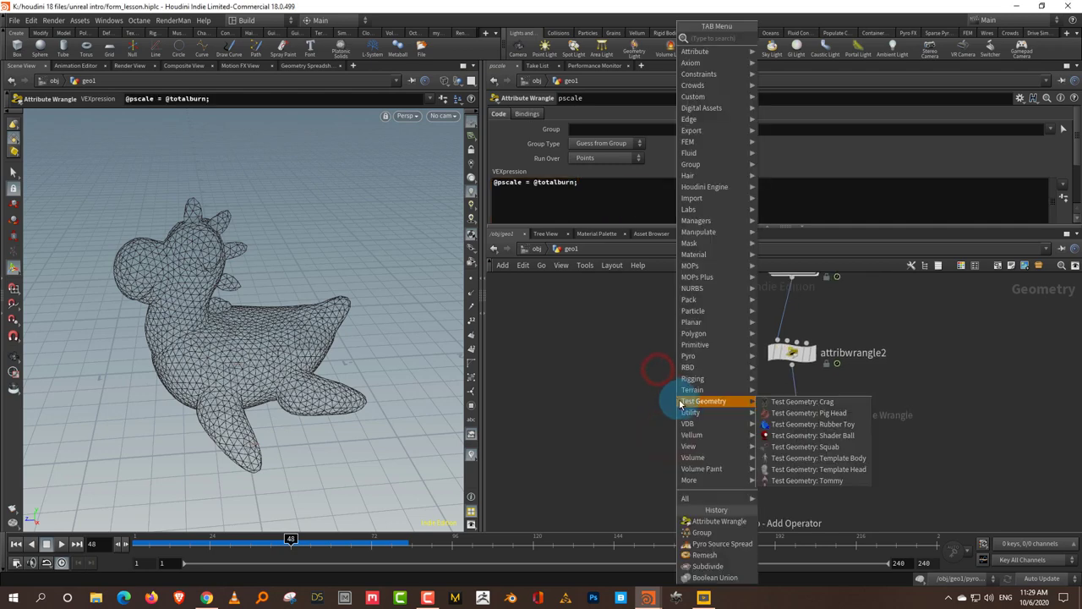
text(plat)
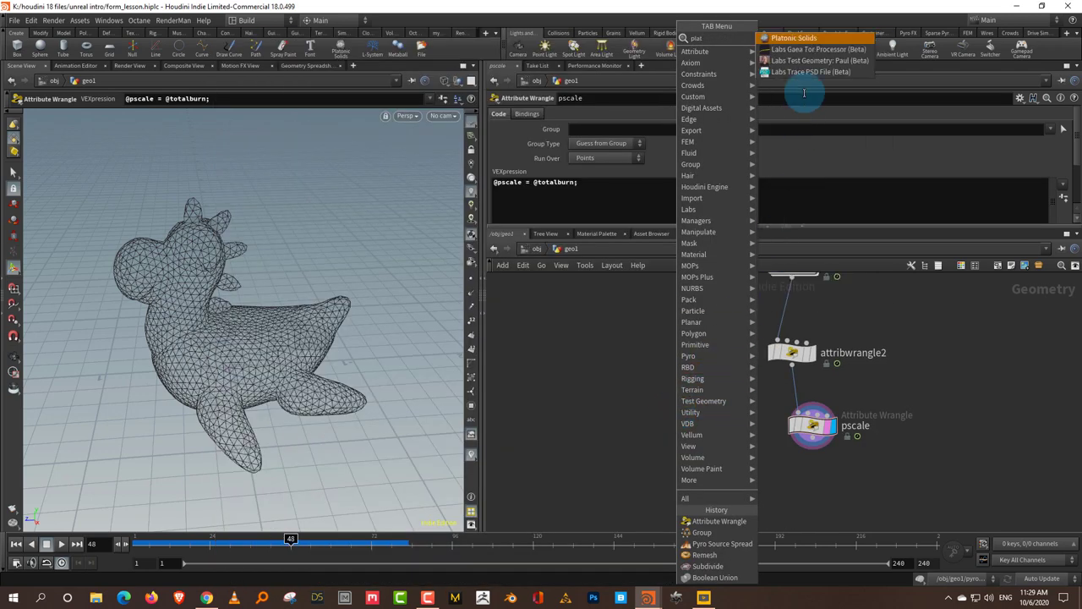
key(Return)
click(670, 338)
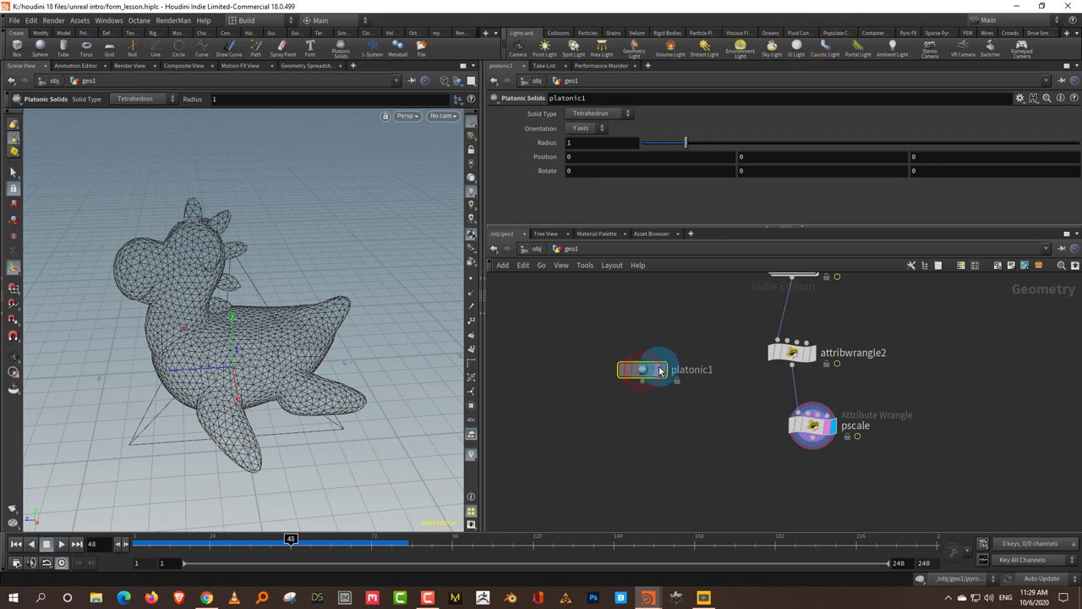
click(664, 372)
click(601, 113)
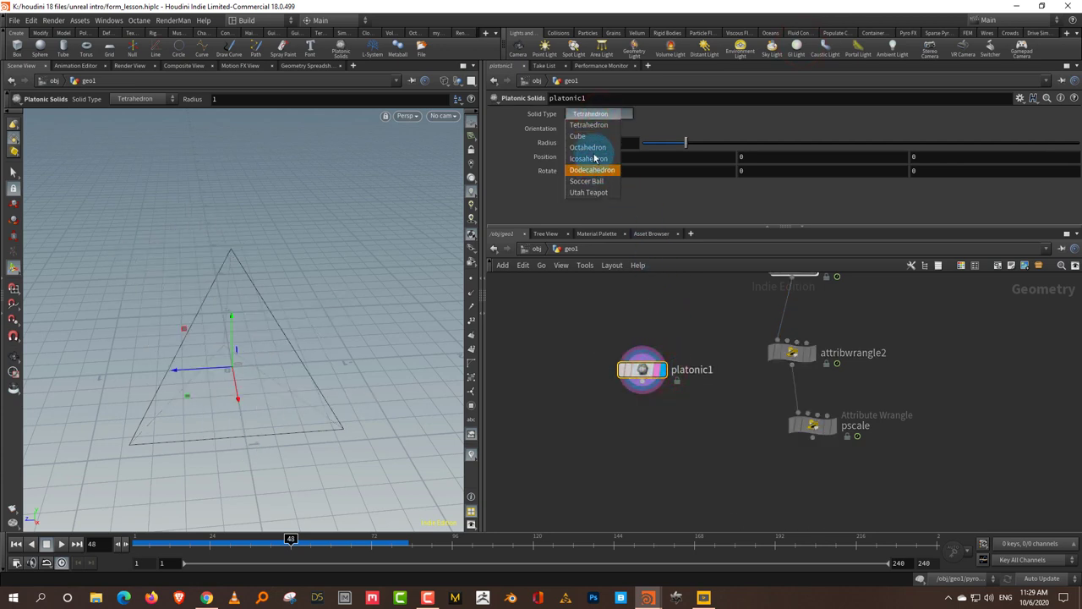
click(589, 147)
Add a displayed Normal node below platonic1 and set its Cusp Angle to 19.3
key(Tab)
text(norm)
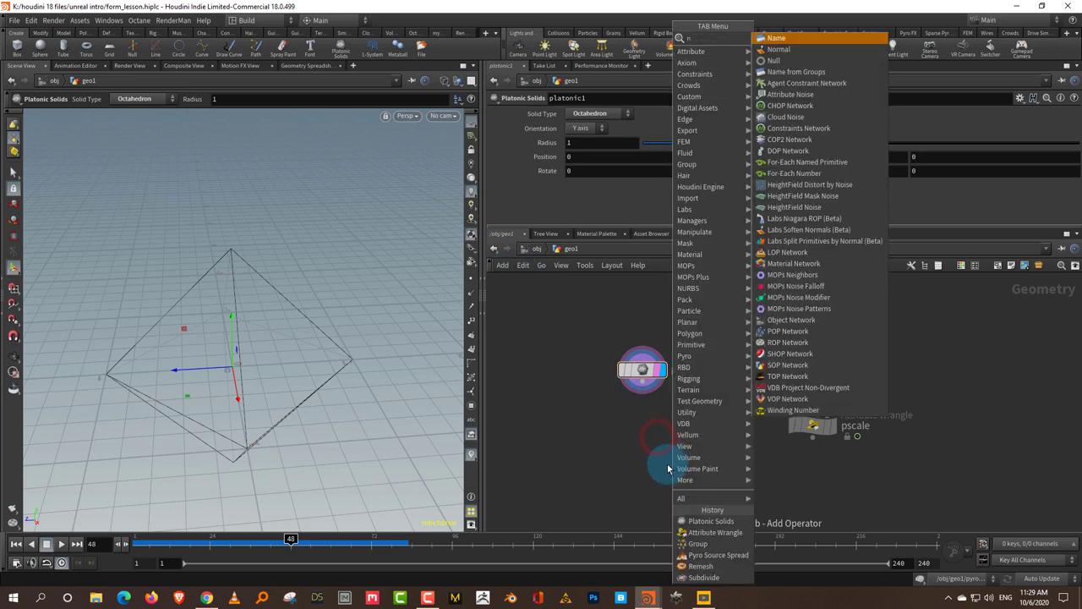
click(788, 41)
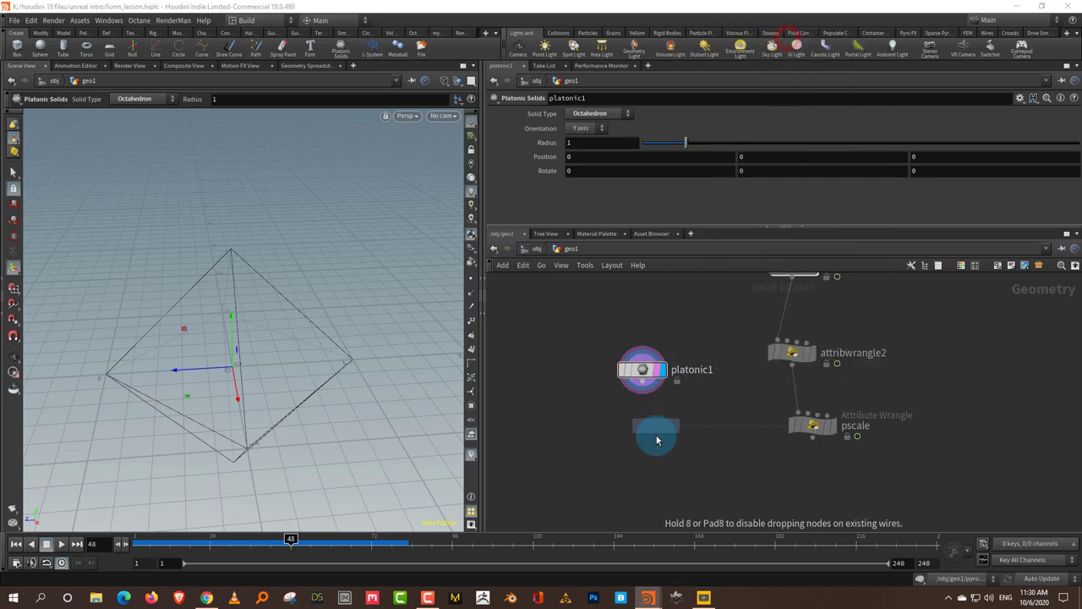
click(657, 435)
click(374, 398)
drag(677, 204, 692, 196)
Add a Copy to Points node below the two branches and set the octahedron's radius to 0.06
middle_drag(712, 496, 695, 433)
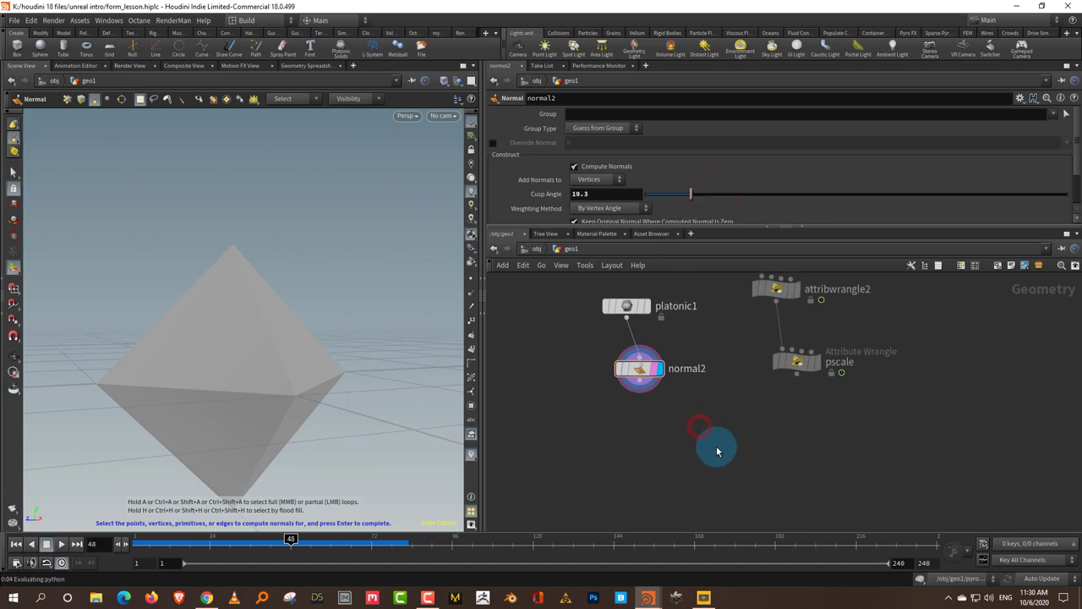
key(Tab)
text(cop)
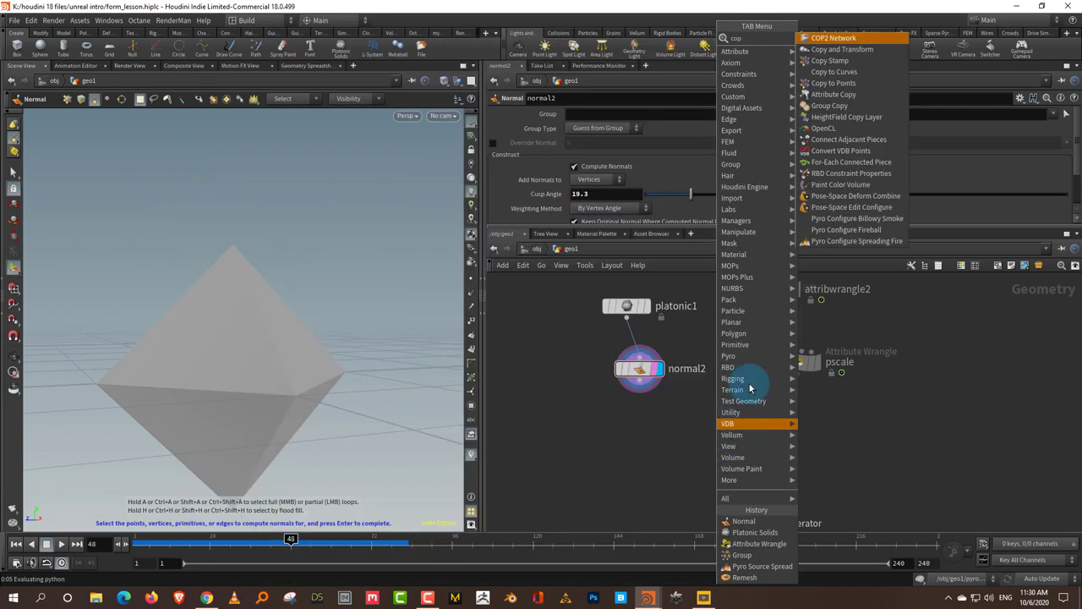
click(866, 83)
drag(572, 330, 659, 291)
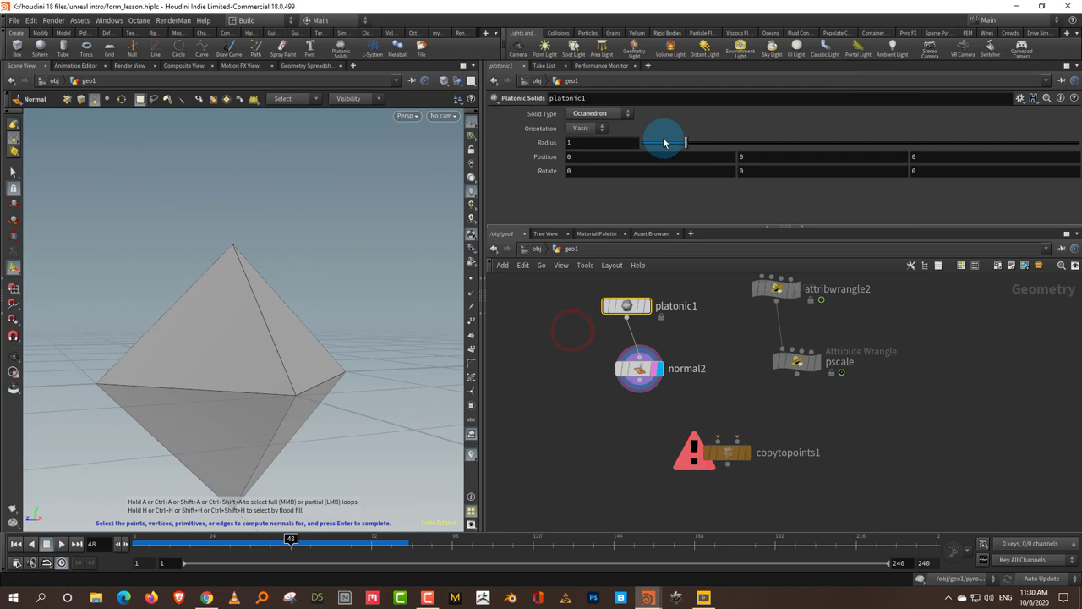
drag(663, 142, 645, 146)
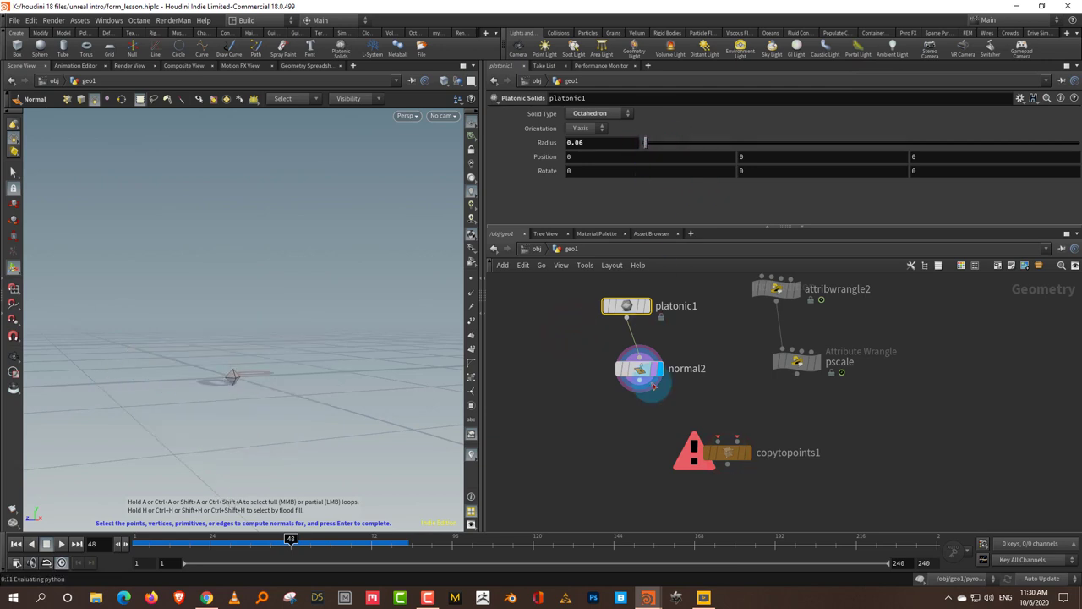
Connect normal2 and pscale to the source and target inputs of copytopoints1 and display it
drag(641, 390, 717, 438)
drag(792, 375, 745, 446)
click(744, 450)
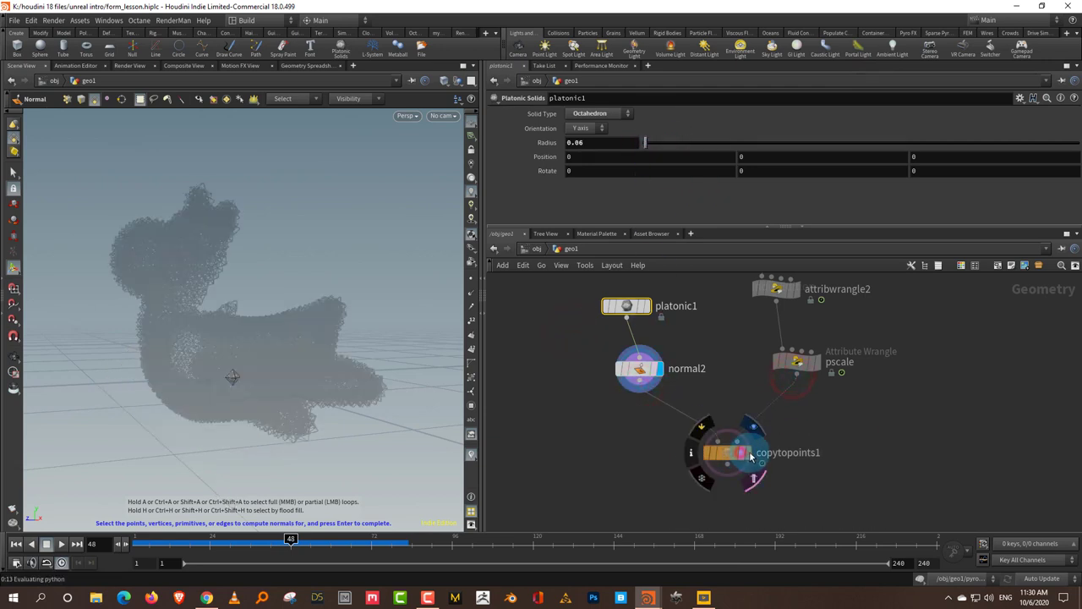
click(727, 452)
Play and scrub the copied octahedron growth over its early frames, viewing the toy from another angle
drag(260, 540, 217, 532)
click(64, 545)
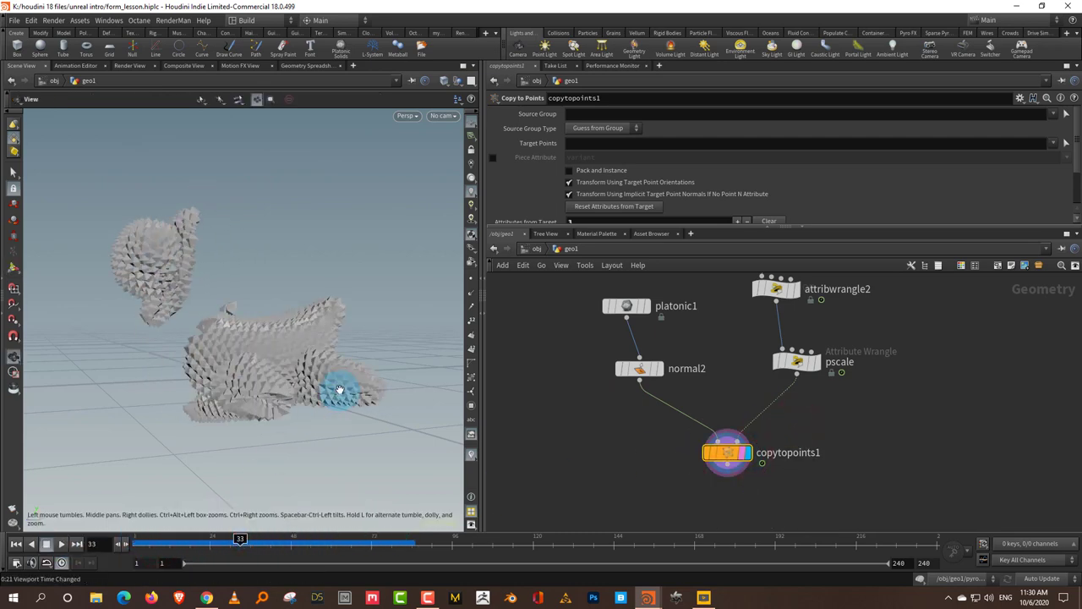
alt+drag(338, 386, 495, 405)
Bypass attribwrangle2 to compare the growth without the clamp around frame 15, and re-enable the wrangle
middle_drag(903, 319, 856, 476)
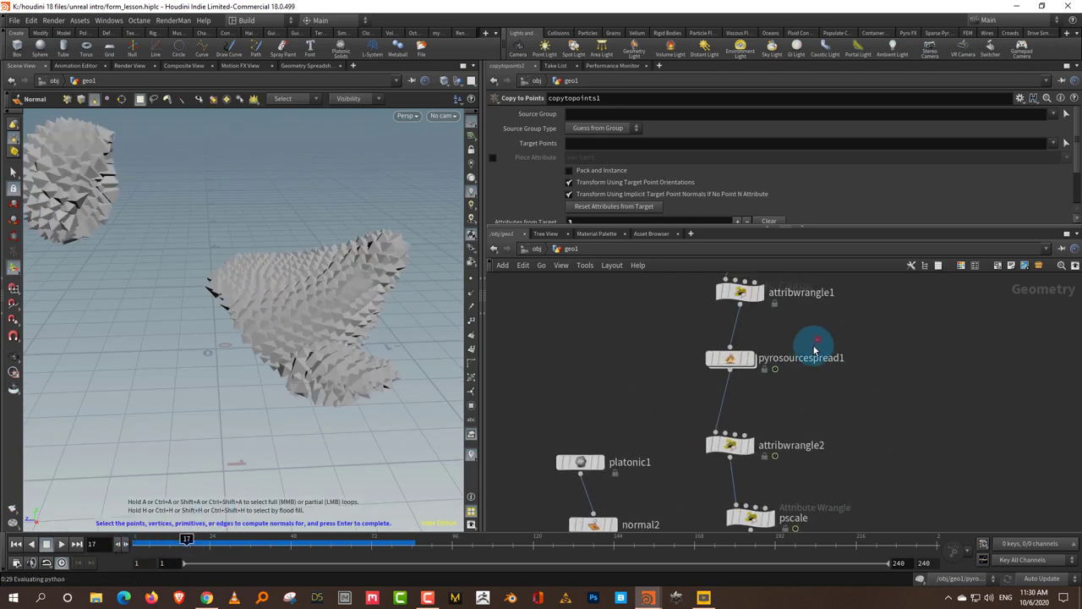
middle_drag(813, 428, 821, 362)
click(738, 375)
click(719, 350)
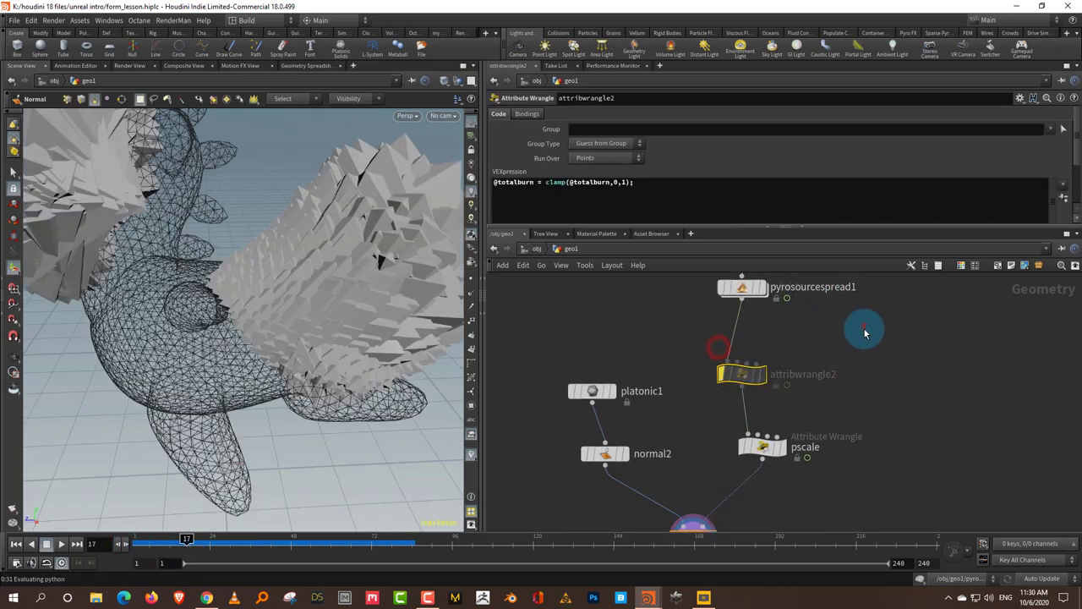
click(178, 540)
mouse_move(179, 539)
mouse_down()
mouse_move(326, 538)
mouse_move(180, 538)
mouse_up()
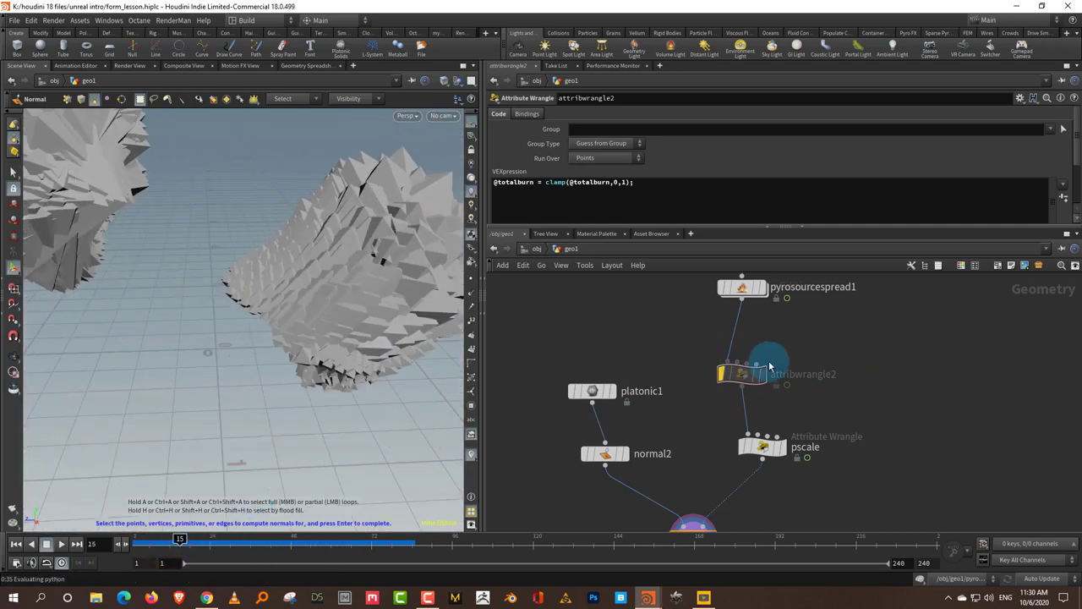
click(719, 347)
Scrub the clamped growth forward to frame 45 to check the copied octahedrons
alt+drag(350, 319, 317, 342)
click(178, 540)
drag(178, 539, 280, 539)
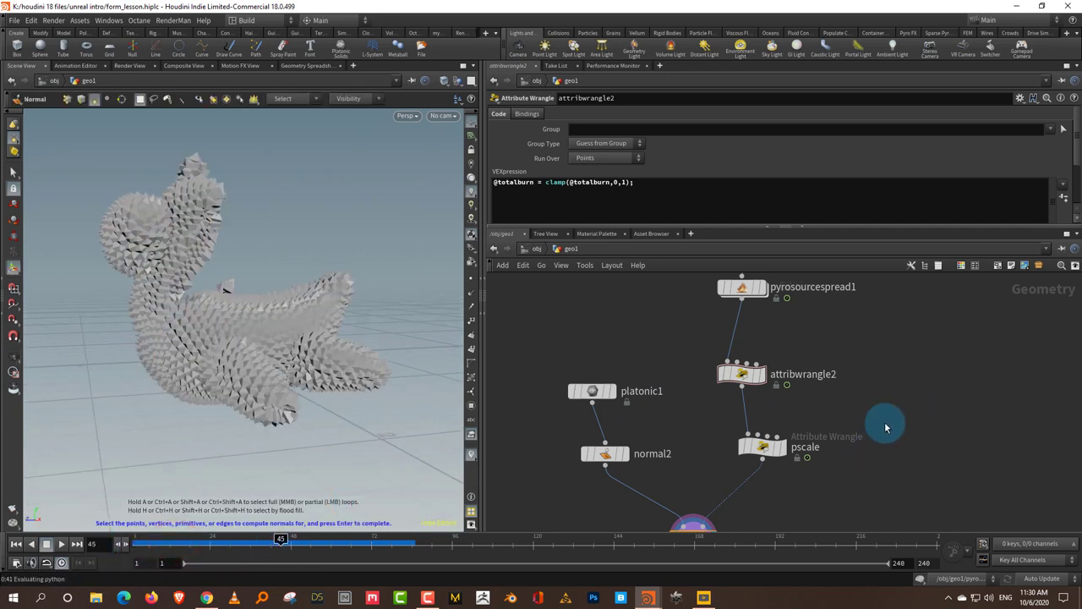
Switch to the form.hiplc Houdini window and scrub its growth animation to frame 167
mouse_move(647, 597)
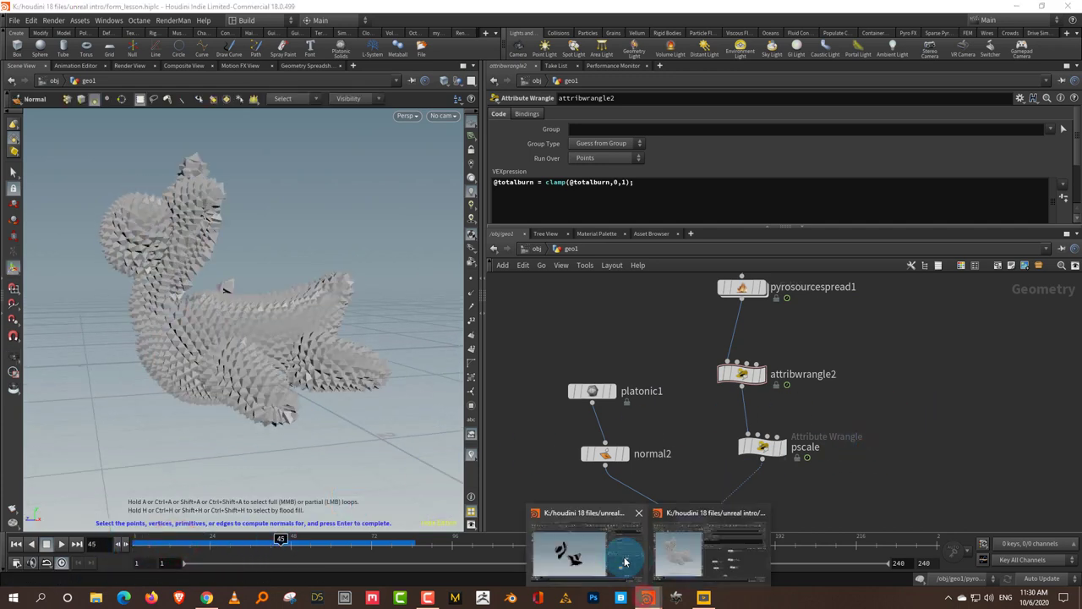
click(615, 551)
drag(149, 546, 686, 531)
Turn off the first Attributes from Target entry, the copying one, on copytopoints1 in form.hiplc
click(837, 333)
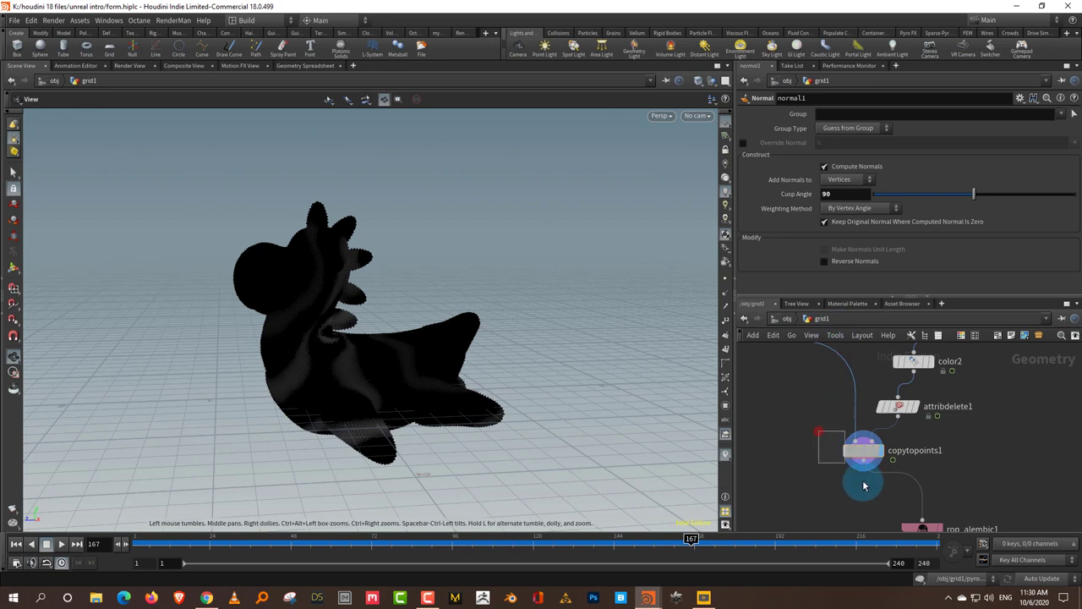
click(861, 451)
click(770, 239)
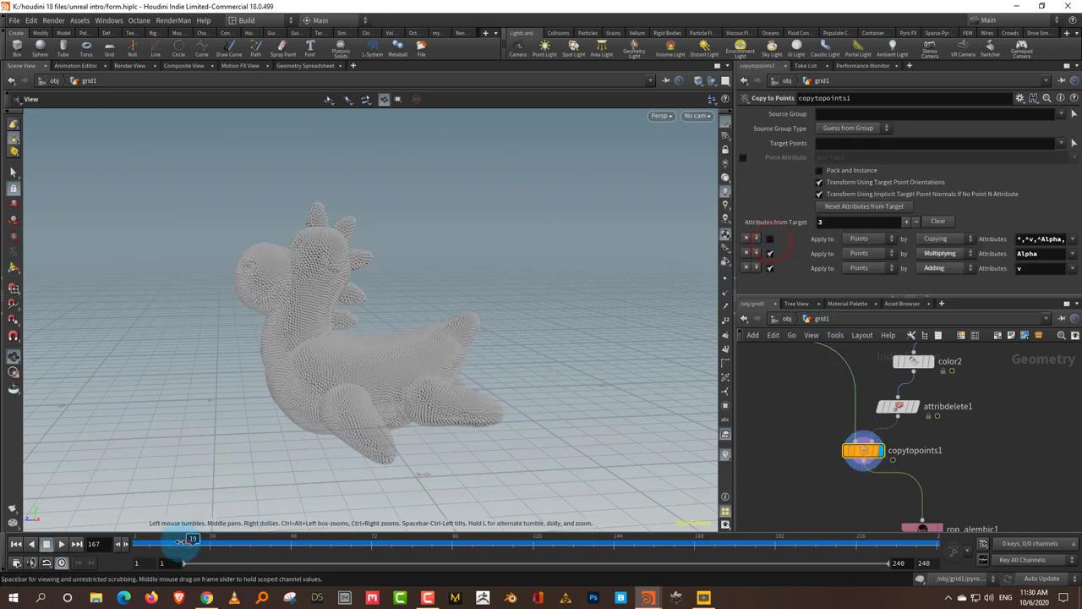
Play the form.hiplc growth from its early frames, rewind to frame 1 and return to form_lesson.hiplc
drag(188, 542, 76, 546)
click(60, 544)
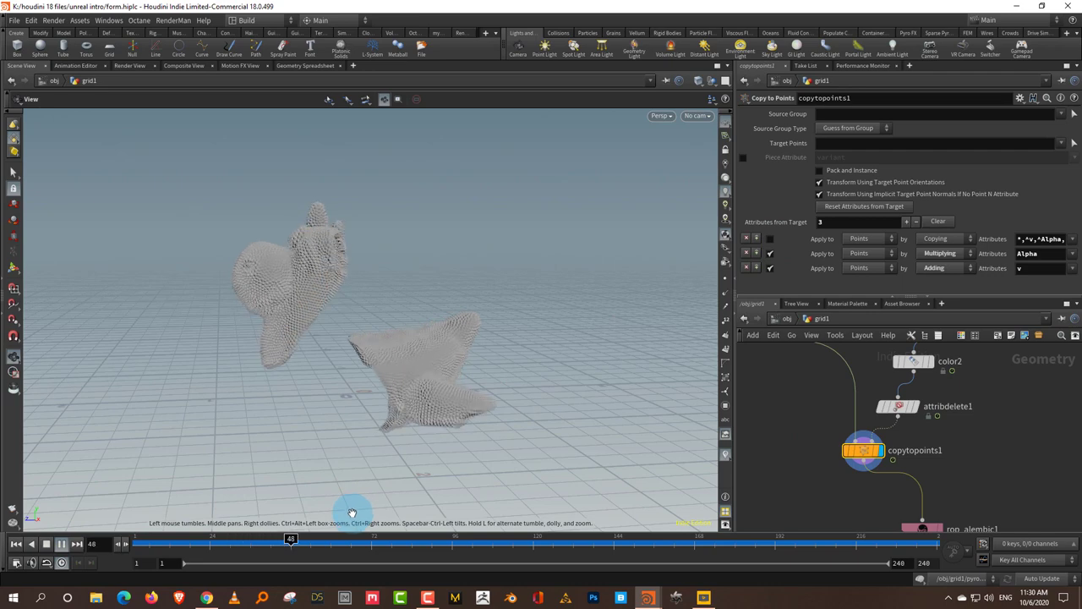
drag(344, 548, 110, 554)
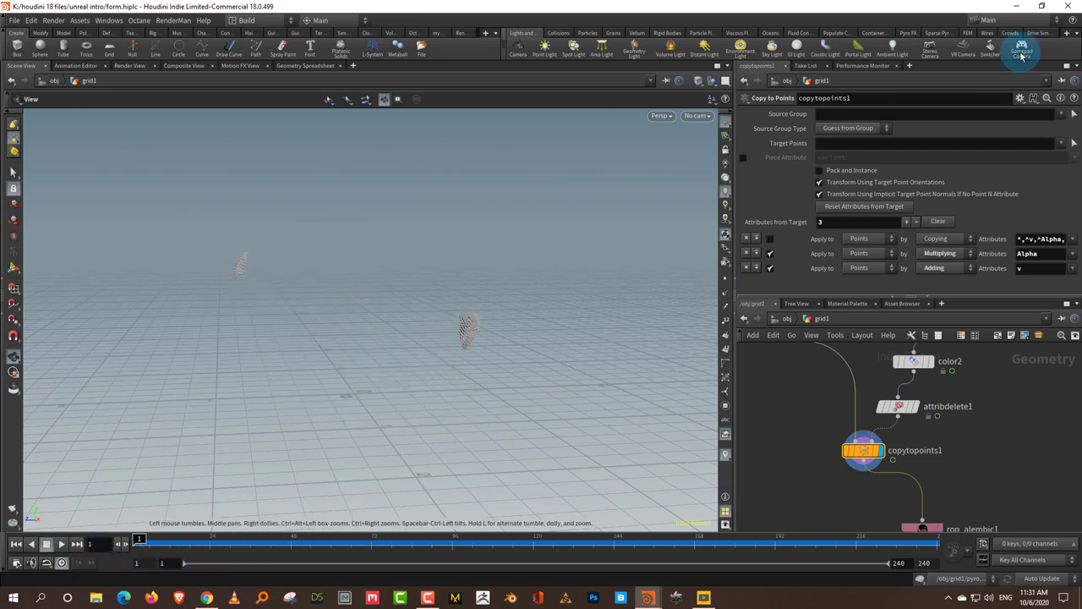
click(1022, 5)
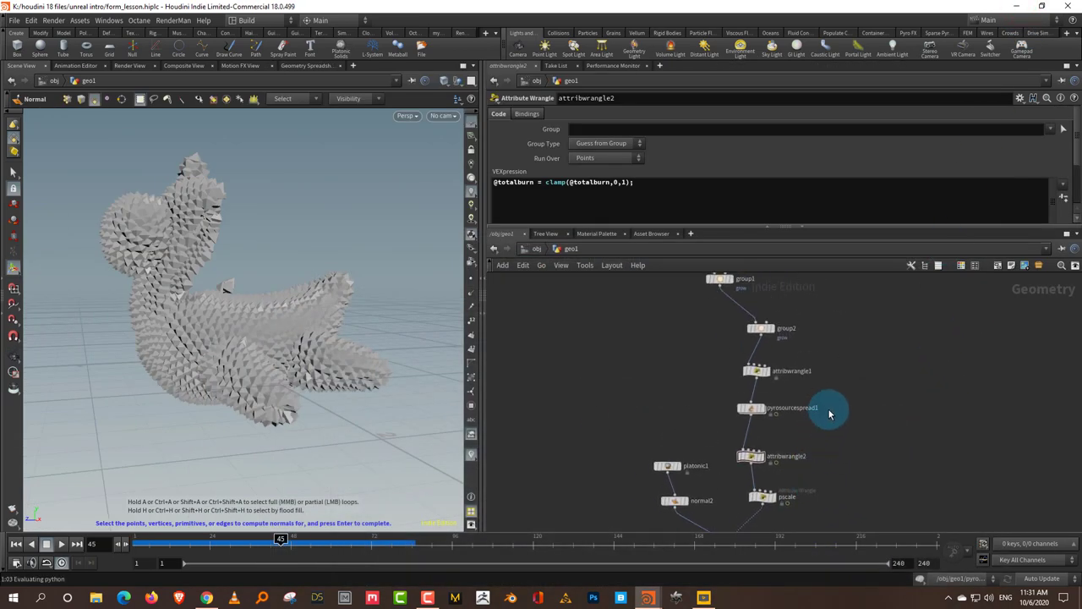
Set the platonic1 octahedron's radius to 0.03
key(Escape)
drag(339, 354, 516, 413)
drag(691, 480, 611, 538)
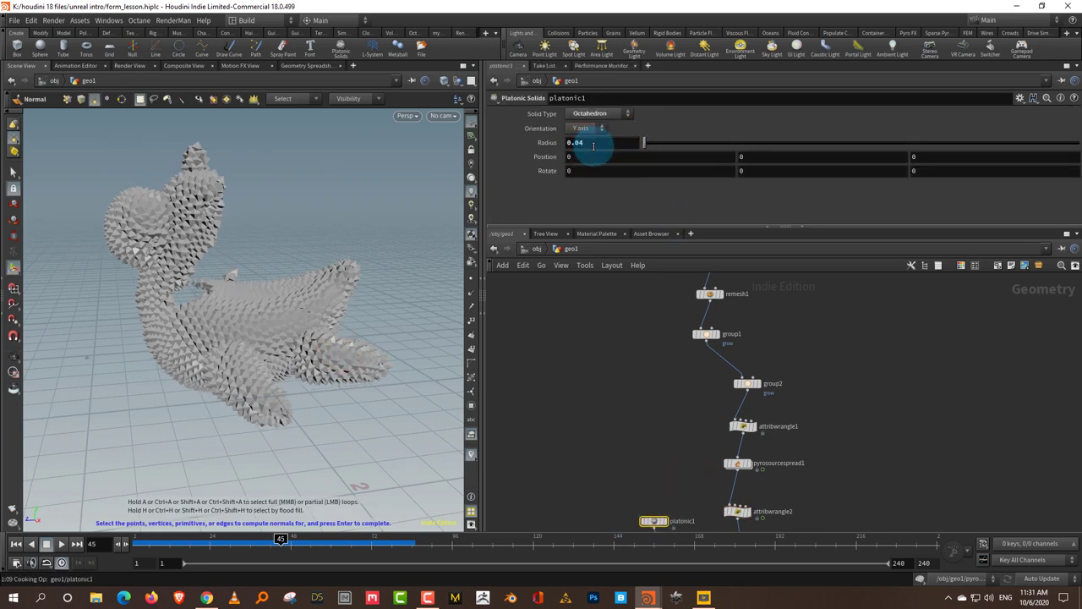
click(580, 144)
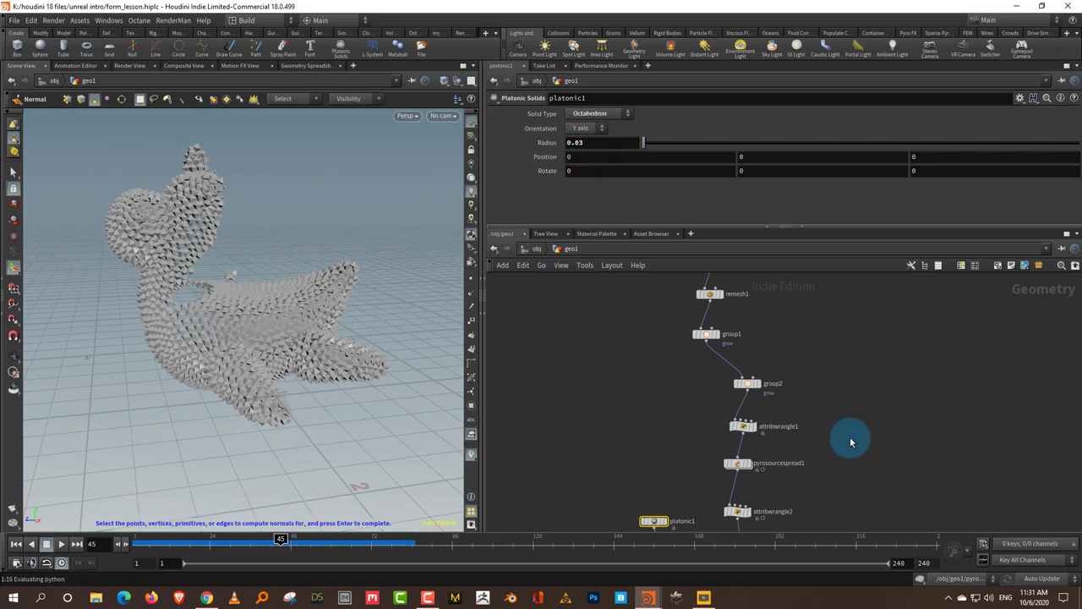
Display remesh1, enlarge its parameter area and set the Target Size to 0.03
scroll(732, 379, up, 5)
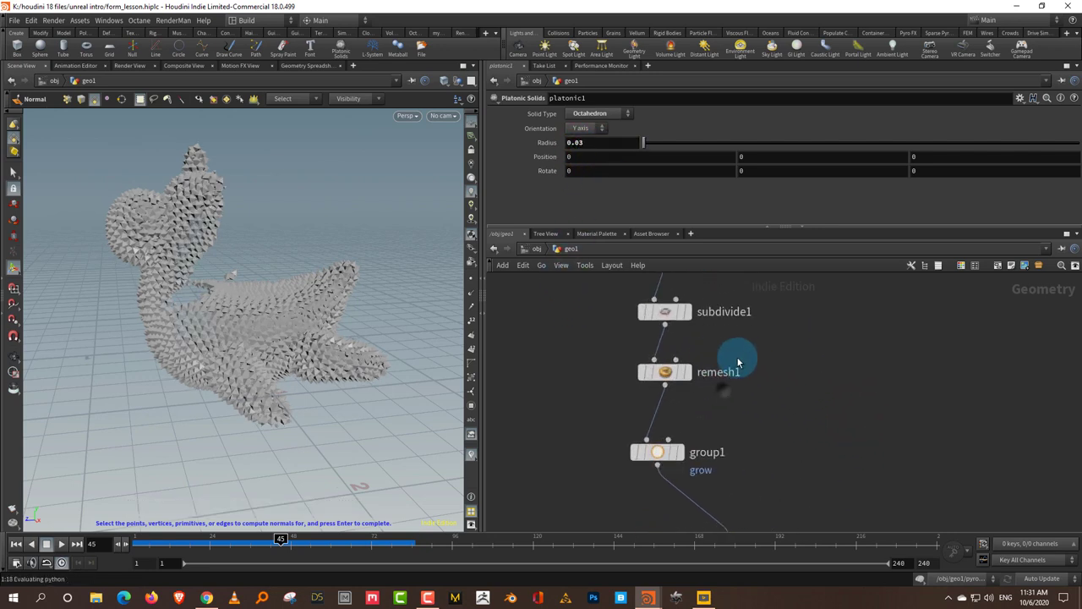
click(684, 374)
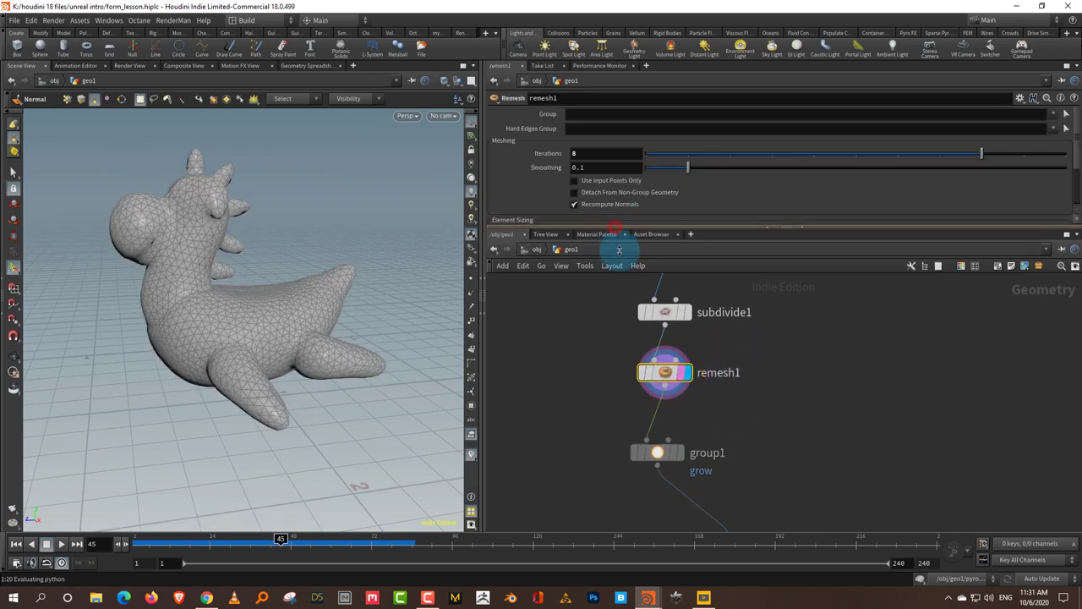
drag(615, 226, 616, 348)
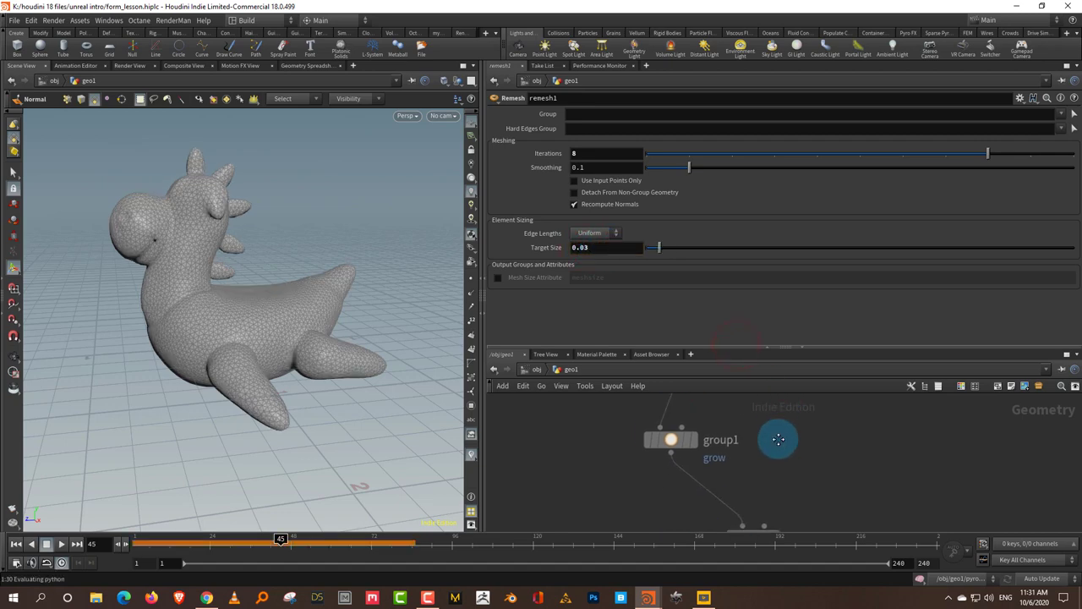
middle_drag(773, 442, 759, 462)
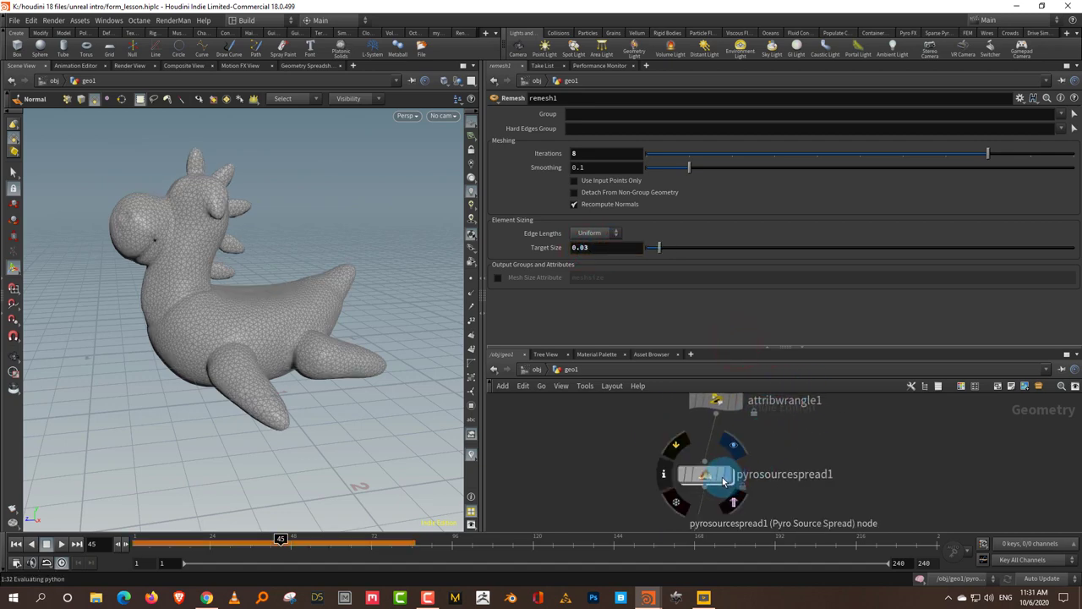
Display pyrosourcespread1, rewind to frame 1 and set its Visualize option to Total Burn
click(743, 470)
drag(236, 546, 163, 543)
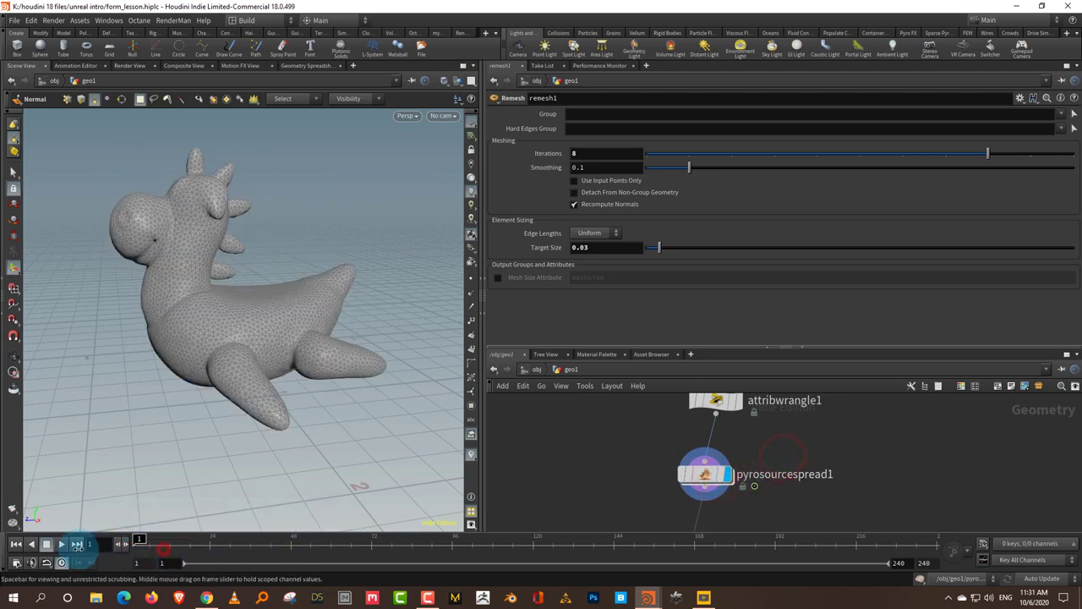
click(681, 475)
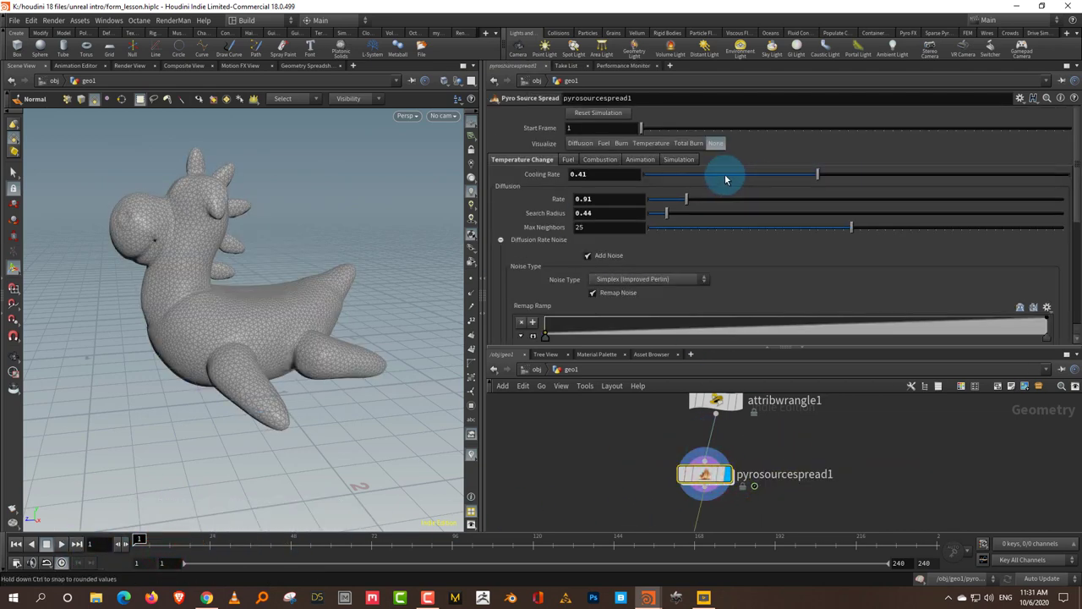
click(681, 144)
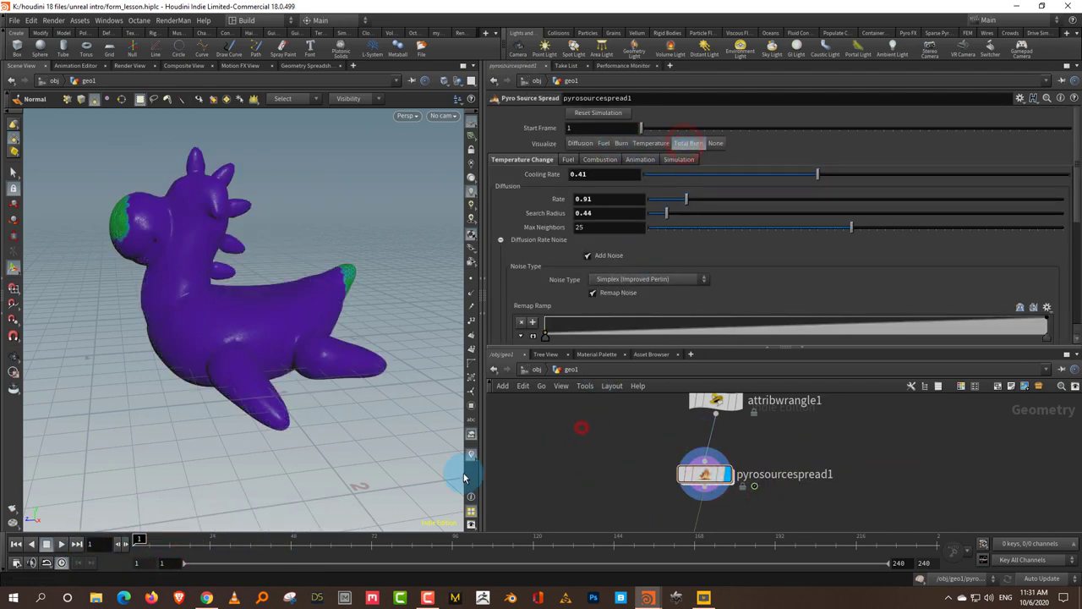
Play and scrub the timeline to examine how the total burn spreads over the toy
click(58, 545)
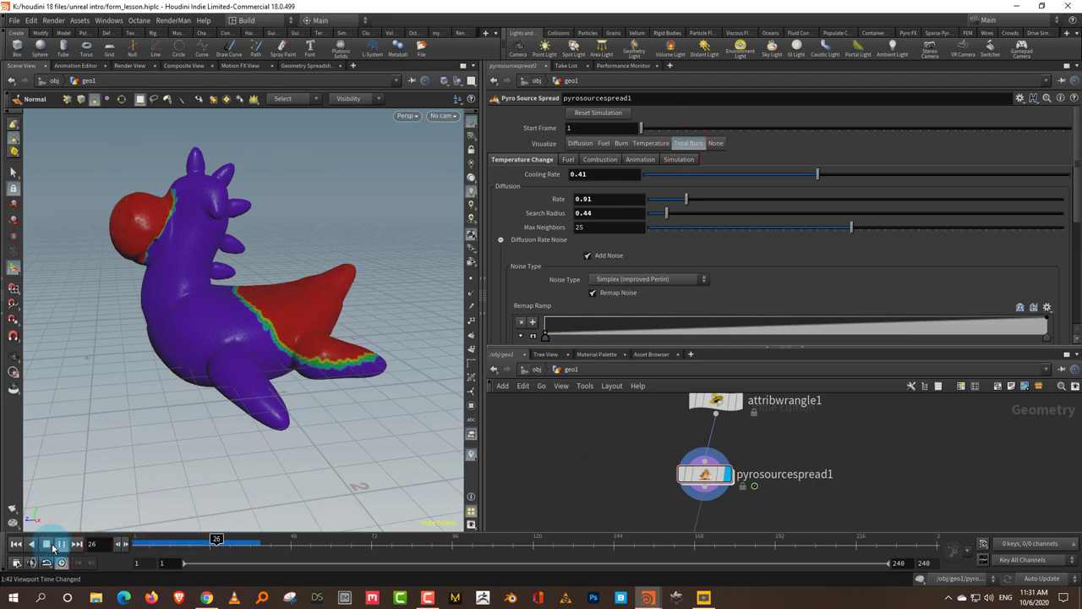
drag(109, 539, 501, 526)
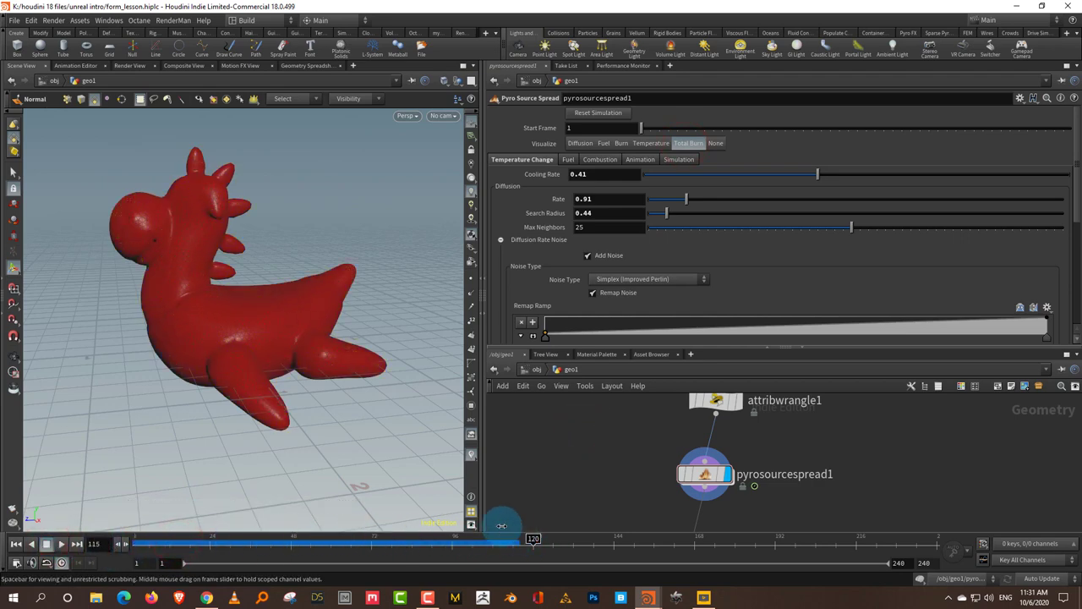
drag(369, 445, 279, 473)
click(140, 538)
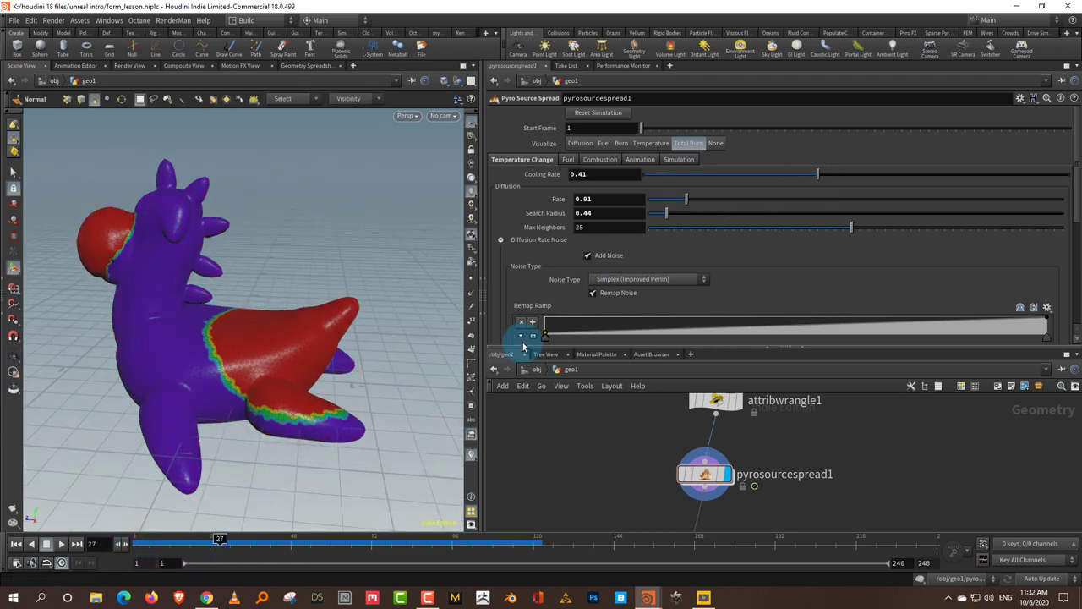
click(178, 543)
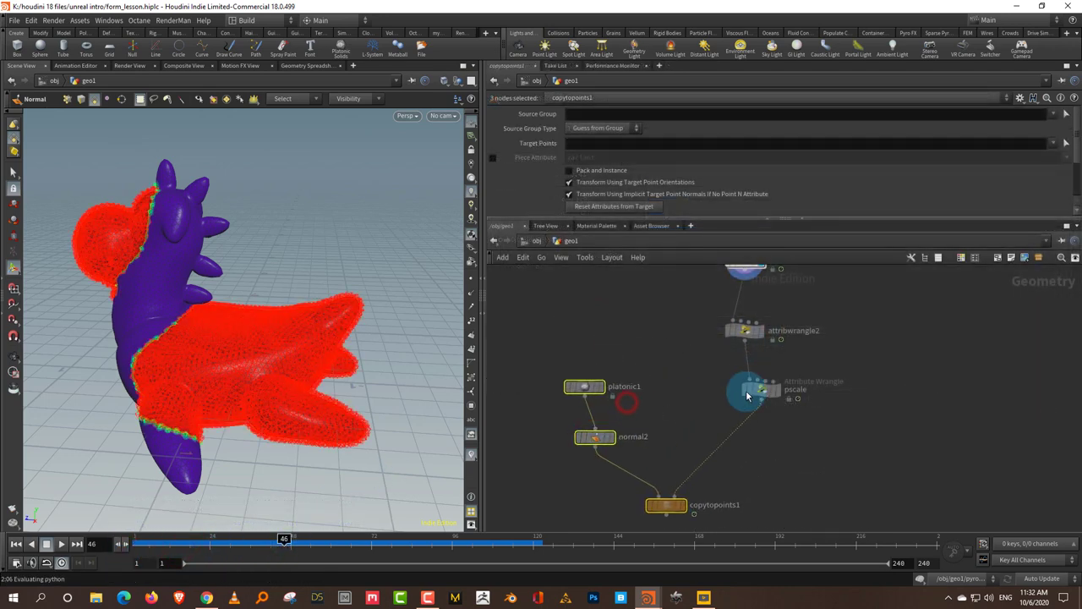
Move the pscale wrangle further below attribwrangle2, then display attribwrangle2 and rename it clamp
drag(766, 394, 751, 440)
click(768, 382)
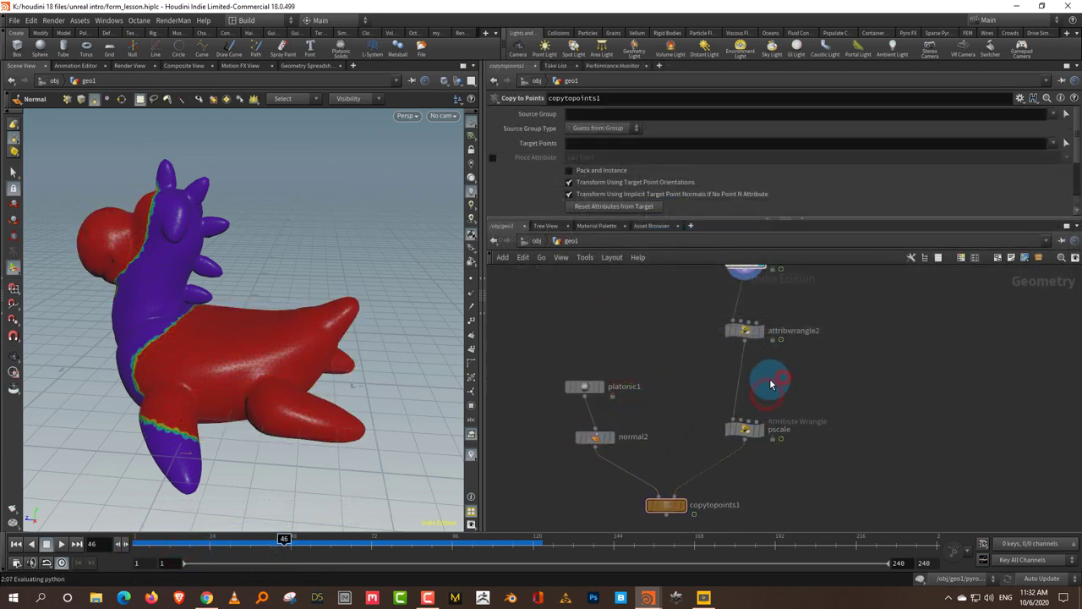
scroll(771, 382, up, 3)
click(736, 310)
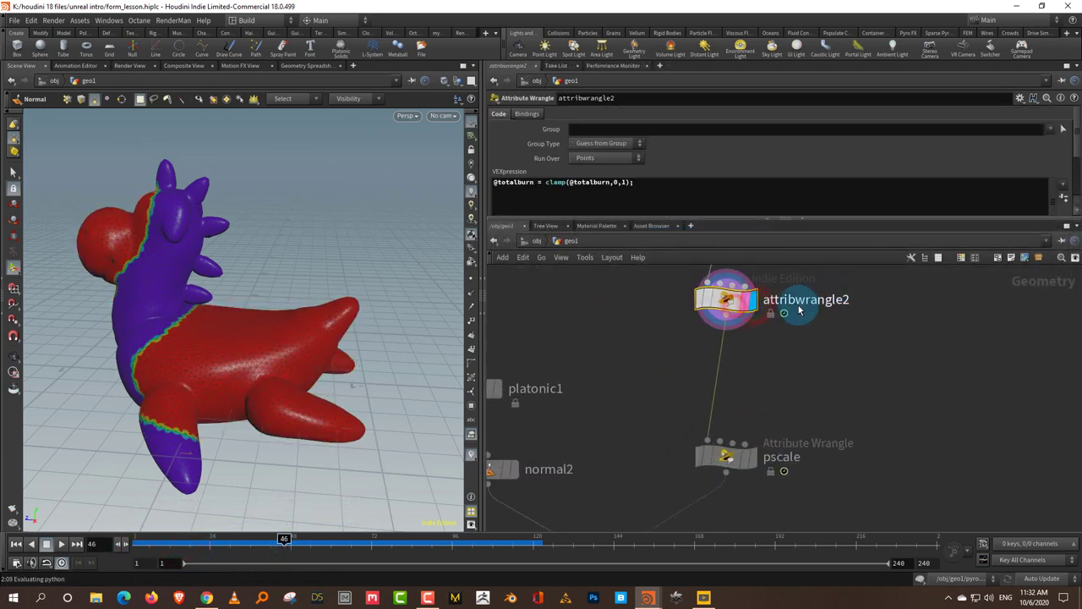
key(F2)
text(clam)
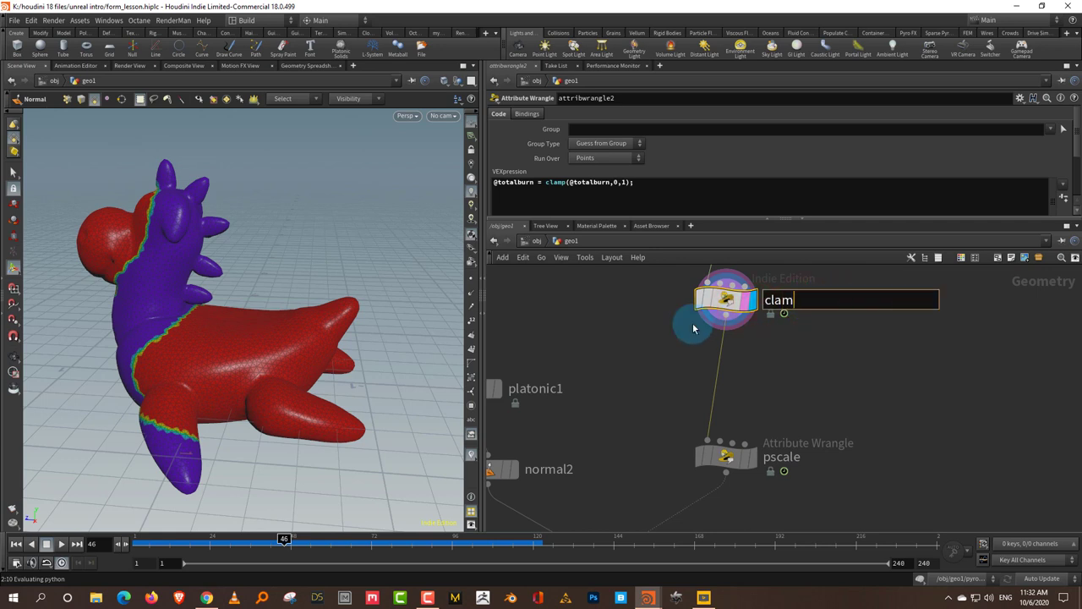
text(p)
key(Return)
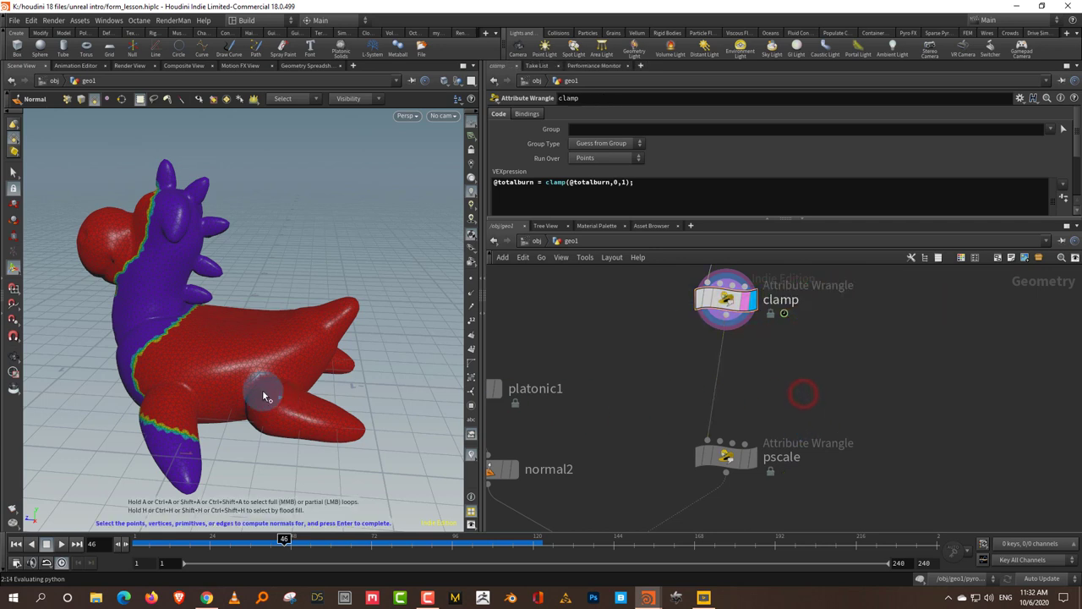
Insert an Attribute Blur node between the clamp and pscale wrangles and display it
drag(262, 390, 283, 381)
middle_drag(792, 358, 749, 423)
key(Tab)
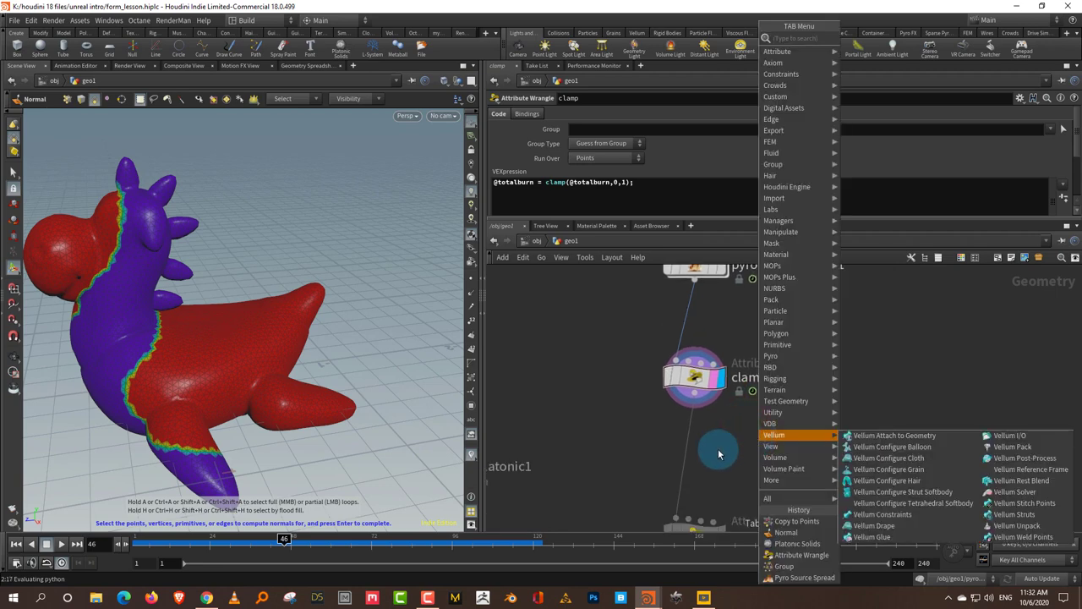
text(atr)
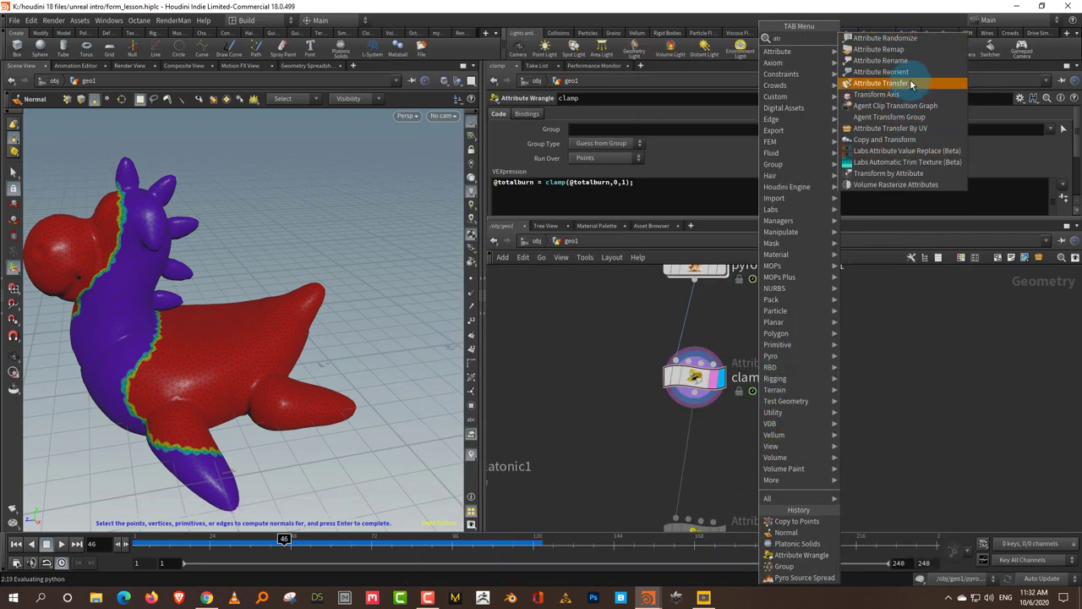
text(b)
click(871, 48)
click(702, 440)
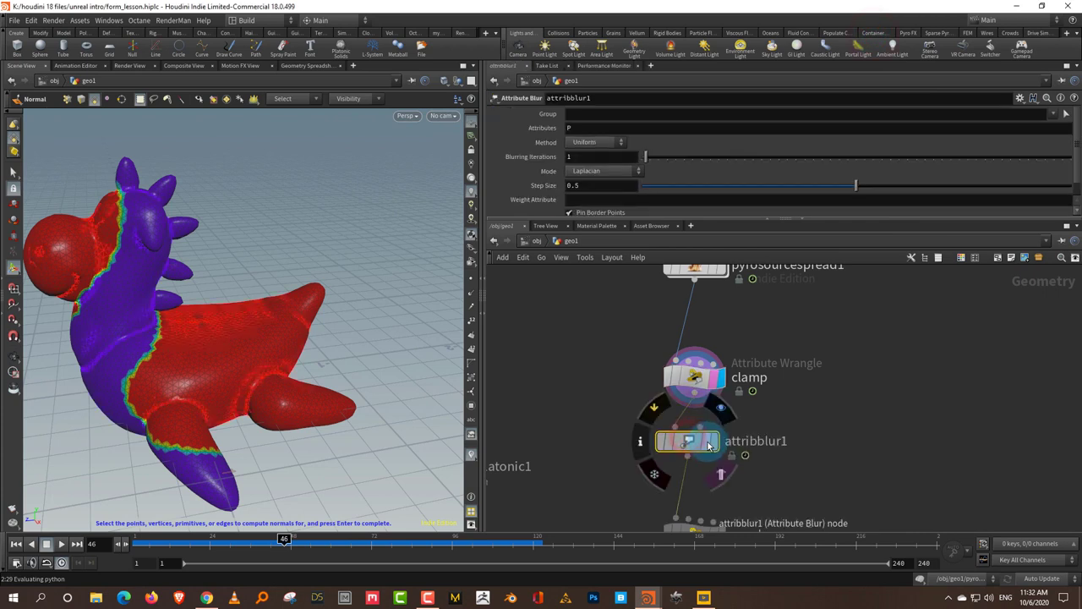
Set attribblur1 to blur the totalburn attribute with 2 Blurring Iterations
middle_drag(756, 332, 745, 363)
click(587, 129)
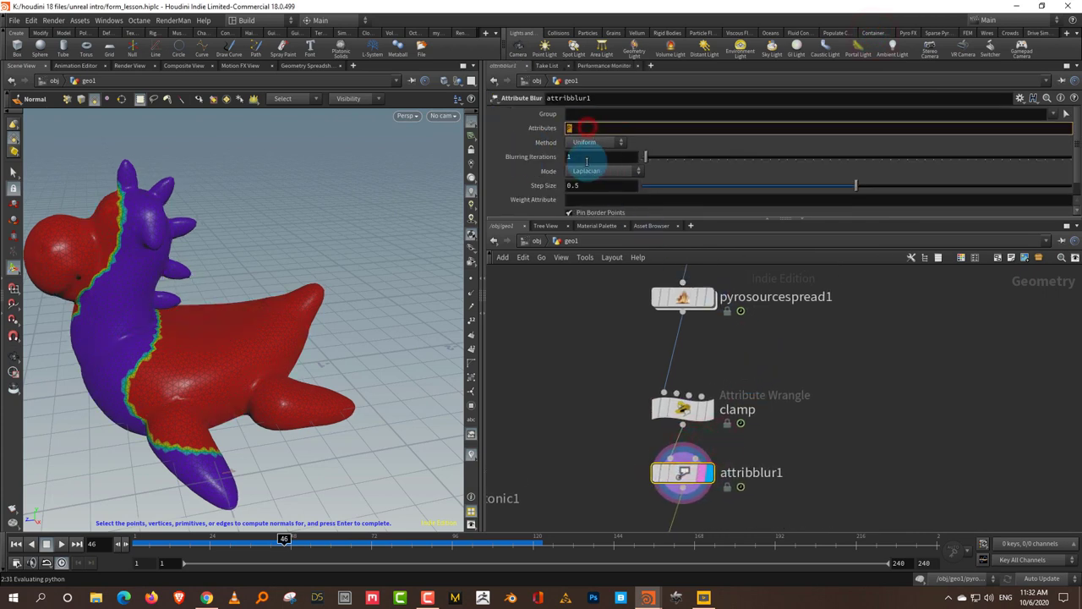
key(Return)
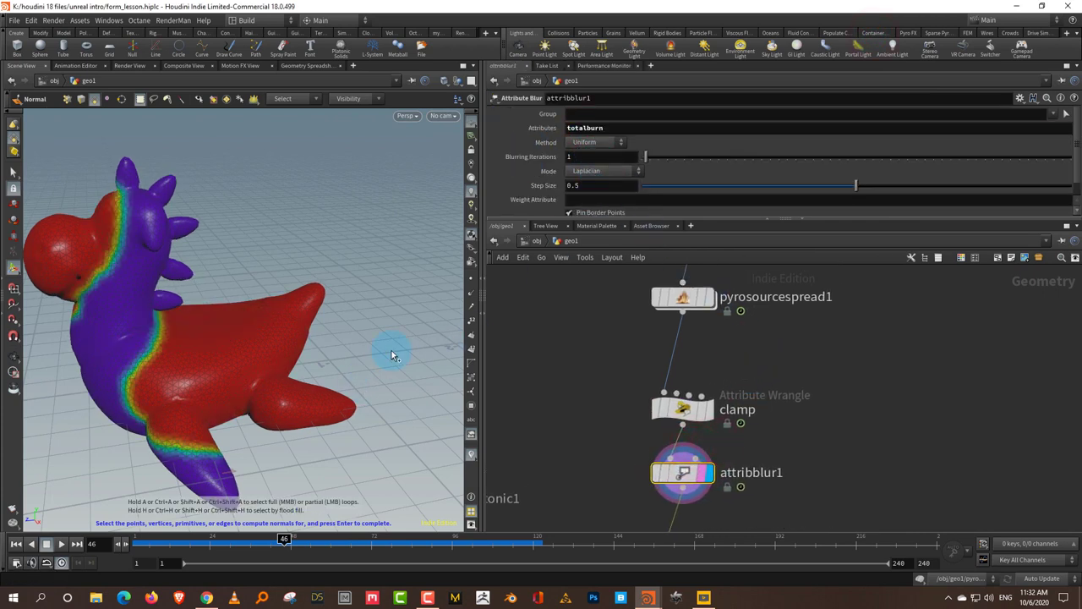
drag(665, 169, 651, 163)
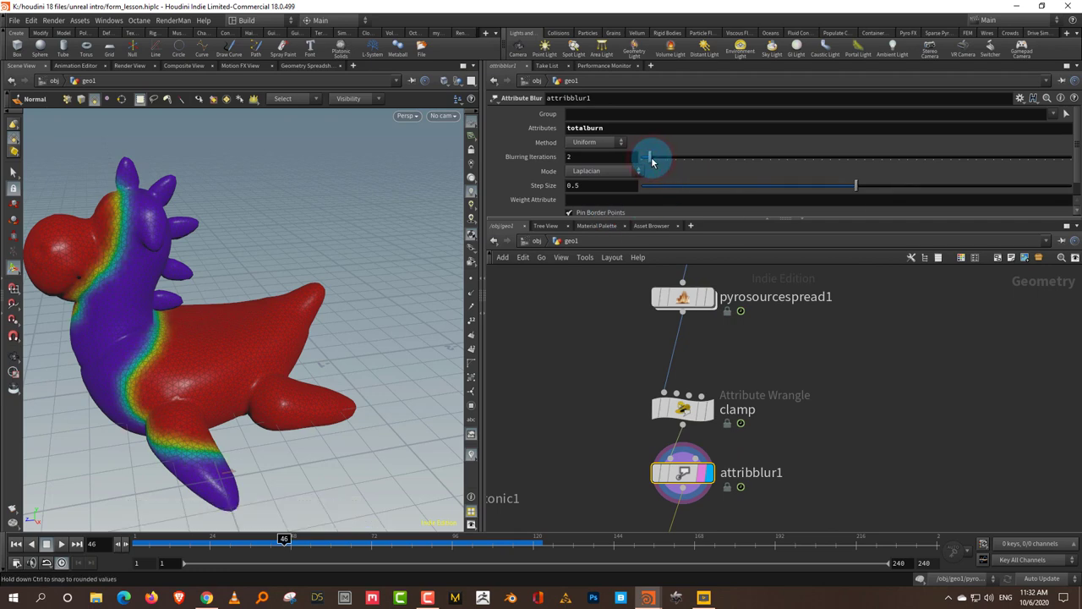
Display copytopoints1 to examine the blurred scale falloff on the copied octahedrons
scroll(882, 321, down, 5)
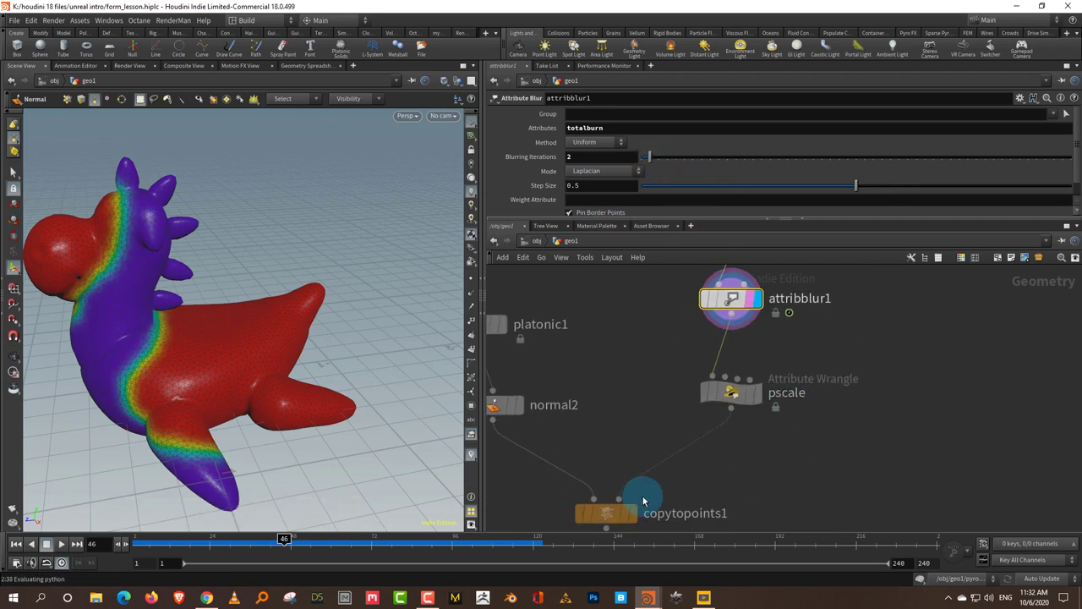
click(626, 514)
click(618, 516)
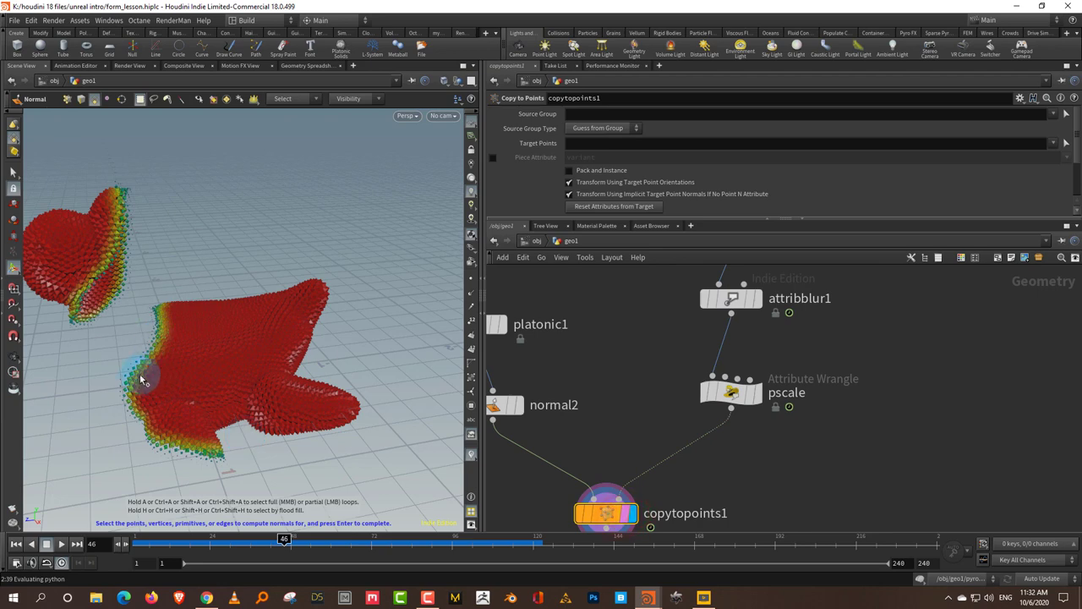
Set pyrosourcespread1's Visualize option to None and shrink the parameter area
scroll(821, 401, up, 5)
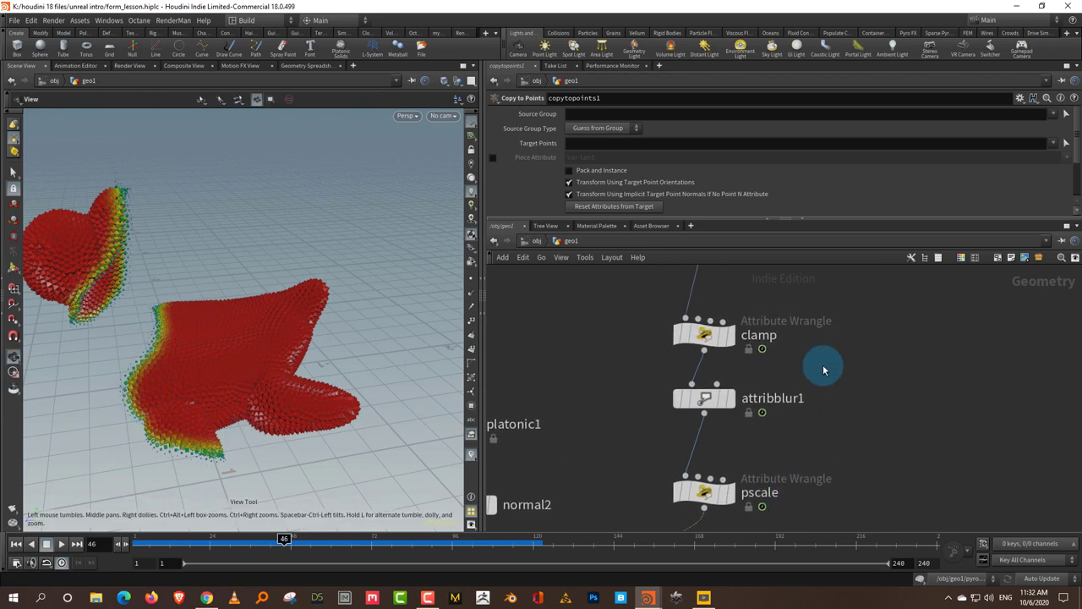
scroll(795, 450, up, 2)
click(661, 471)
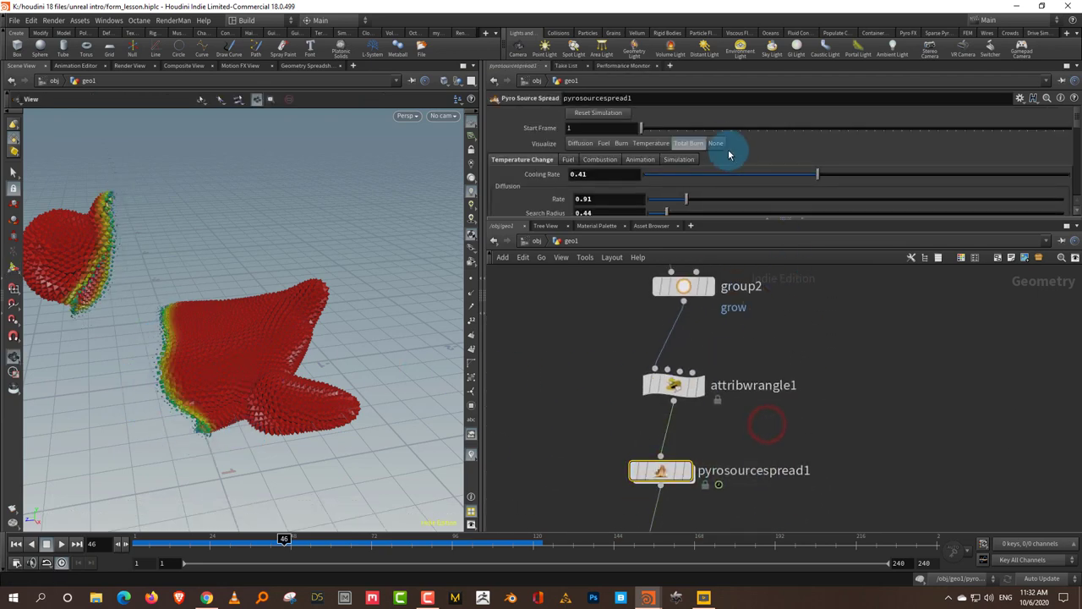
click(717, 144)
drag(734, 218, 740, 174)
Scrub the timeline to frame 22 and examine the growing edge of the copies up close
scroll(787, 271, down, 4)
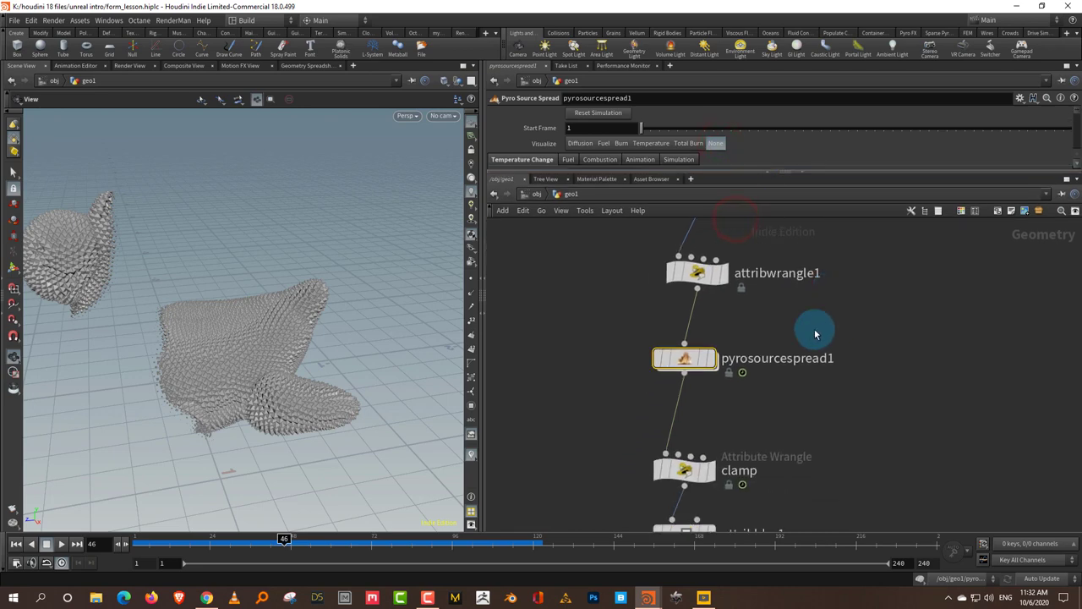
click(831, 389)
drag(337, 381, 296, 343)
click(156, 539)
drag(155, 540, 203, 540)
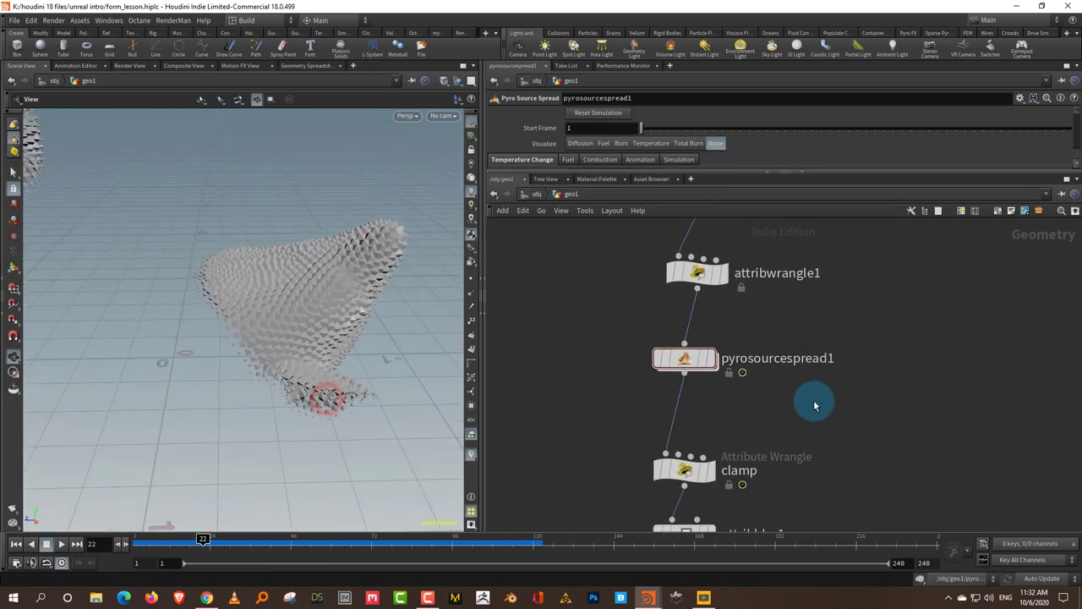
Space out the clamp and attribblur1 nodes and display clamp
scroll(804, 406, down, 4)
drag(696, 363, 708, 390)
drag(707, 309, 719, 278)
click(719, 277)
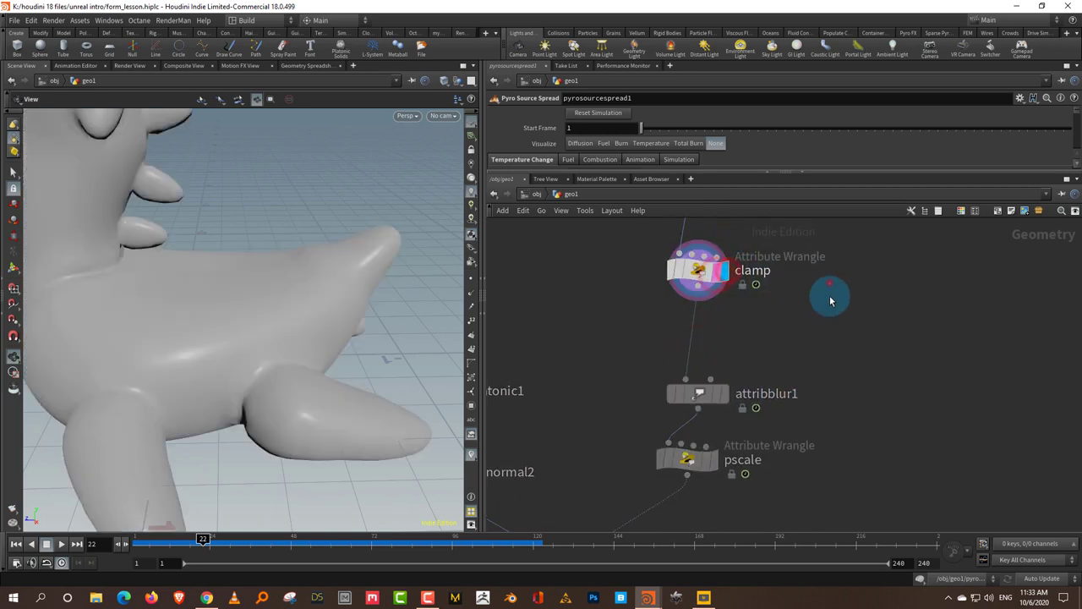
click(829, 284)
drag(307, 365, 358, 346)
Add a CHOP Network node beside the clamp wrangle
middle_drag(782, 358, 778, 398)
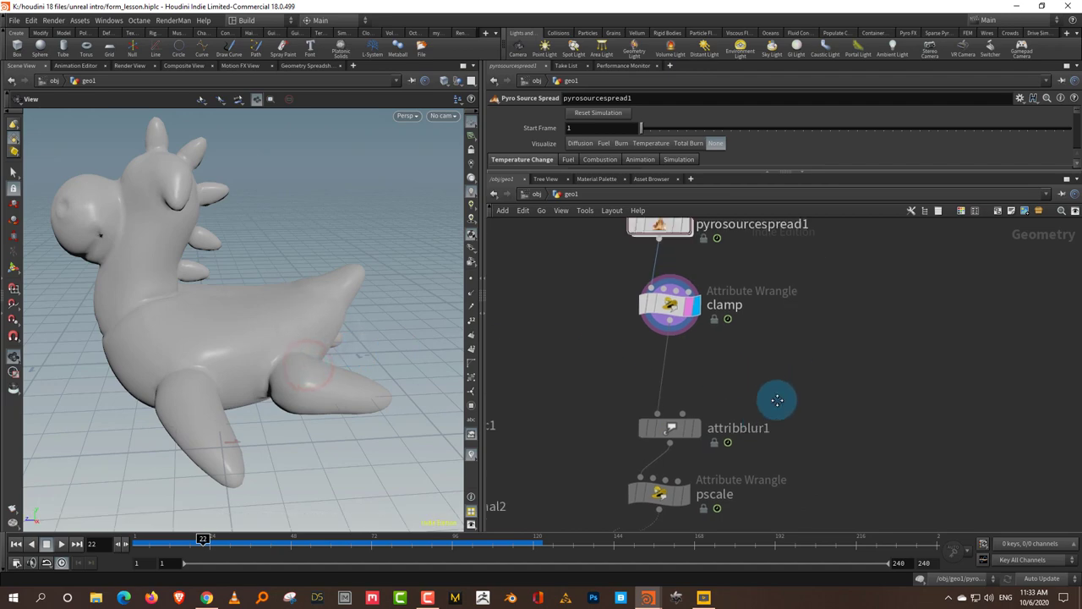
click(808, 345)
key(Tab)
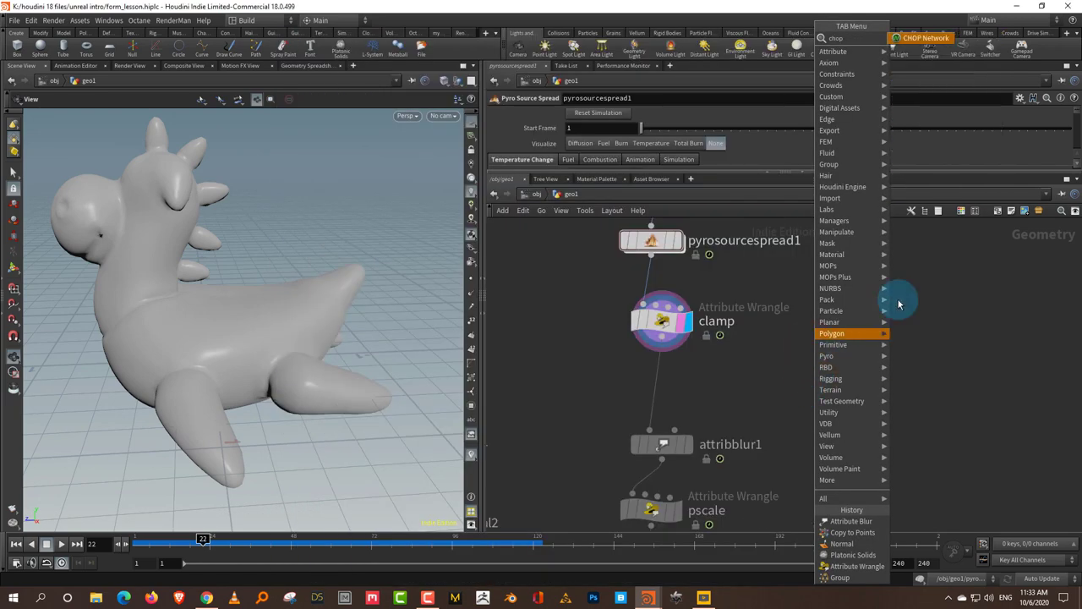
click(931, 34)
click(896, 345)
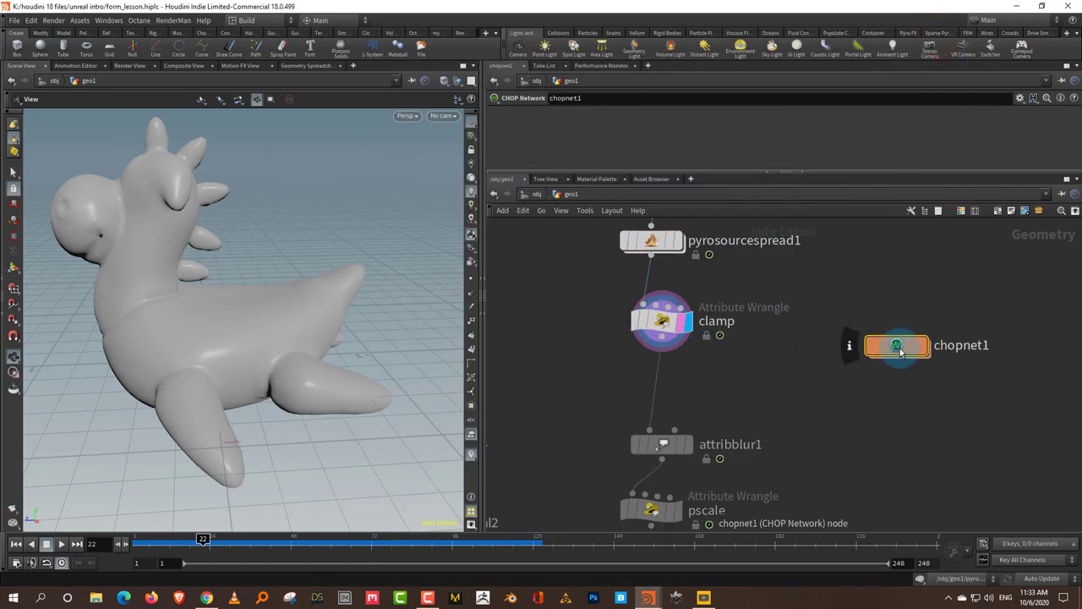
Insert a Null between attribblur1 and pscale and rename it OUT
click(728, 355)
key(Tab)
text(nul)
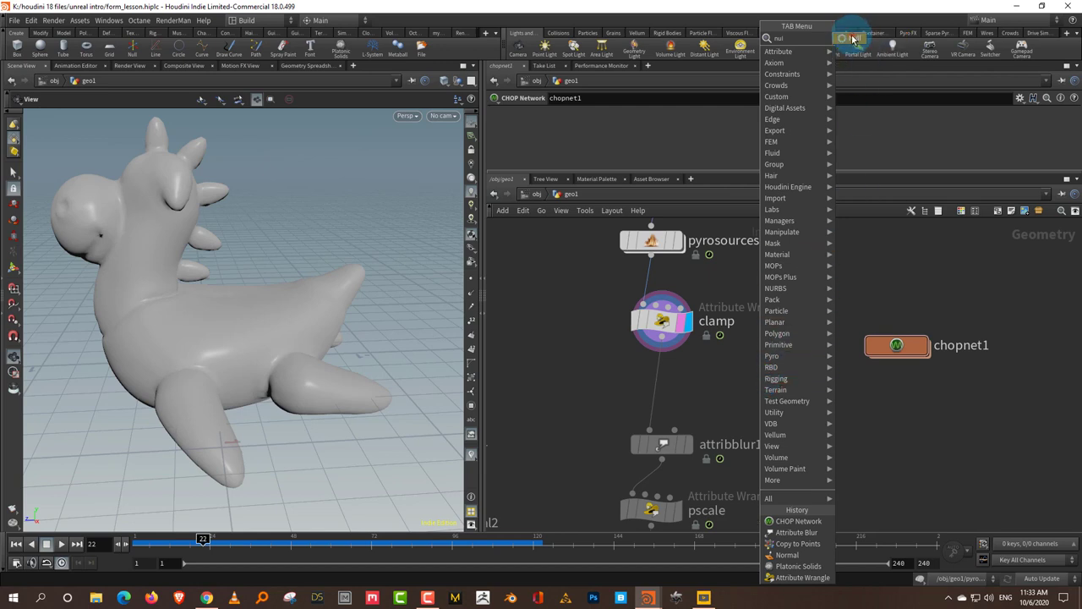
click(852, 38)
click(786, 386)
drag(665, 446, 664, 418)
middle_drag(701, 483, 714, 411)
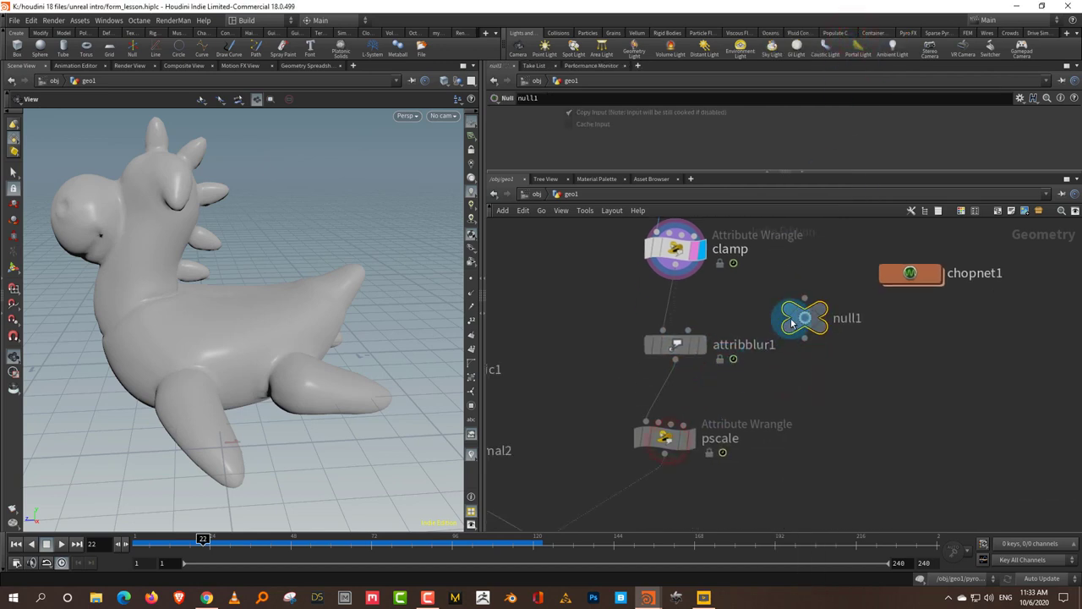
drag(792, 323, 657, 416)
double_click(734, 412)
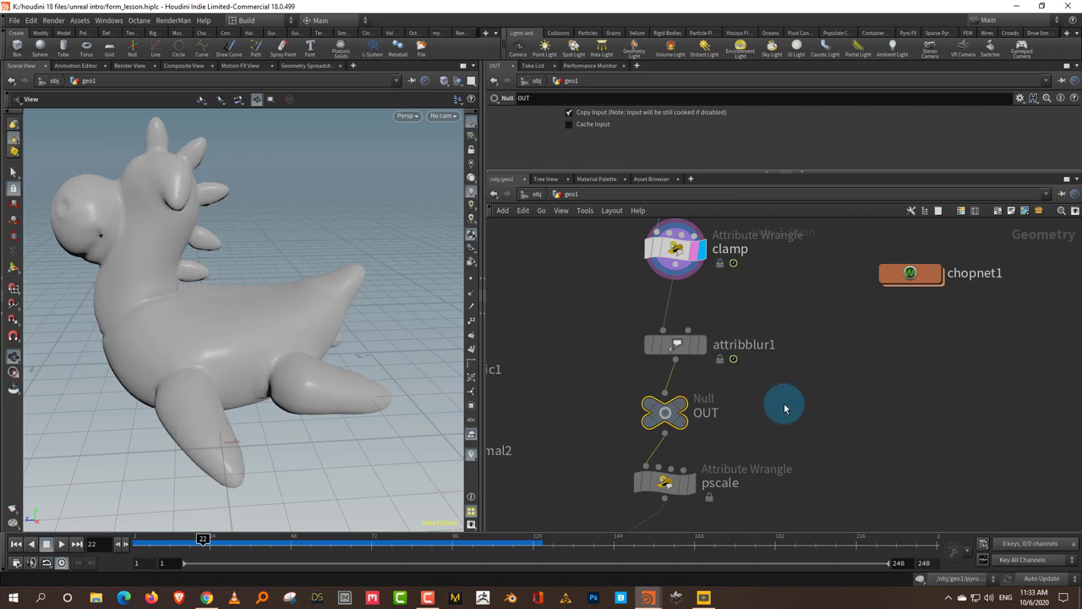
Insert a Color node between the OUT null and pscale and display it
scroll(774, 397, down, 3)
key(Tab)
text(c)
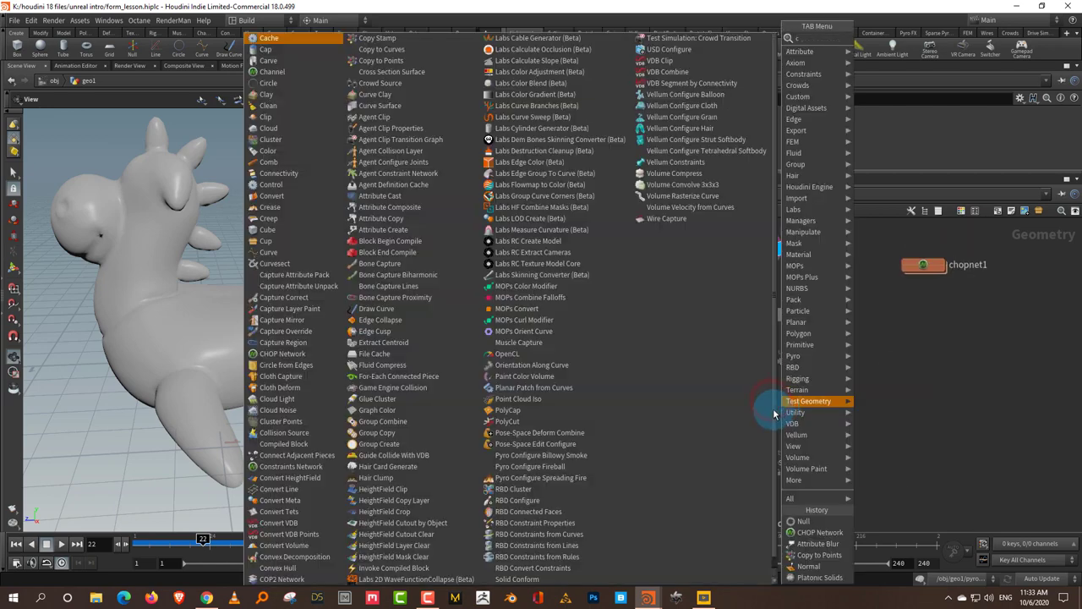
text(opy to points)
key(Return)
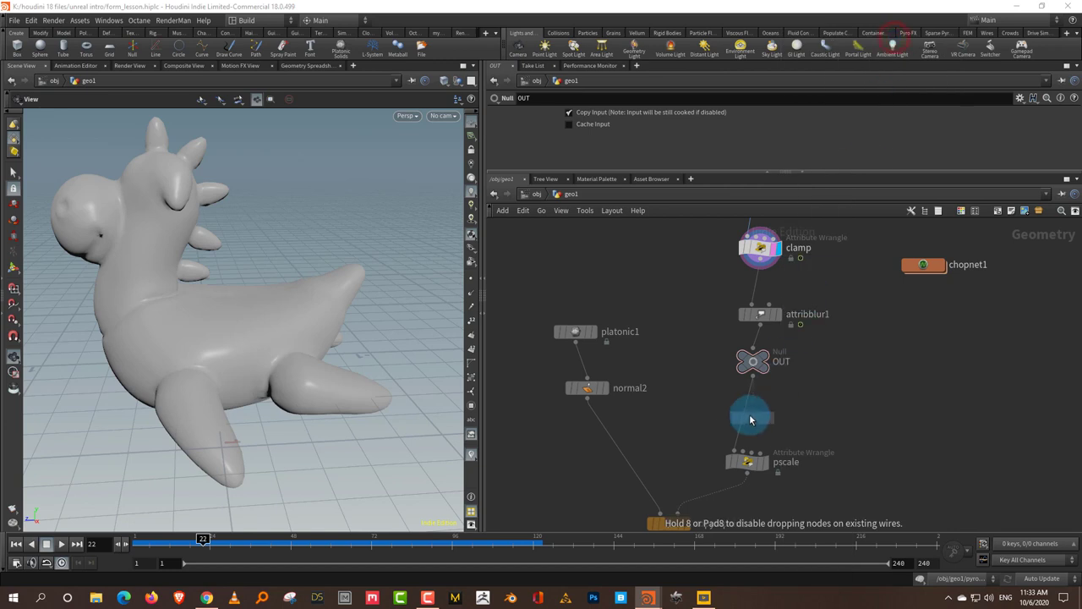
click(749, 416)
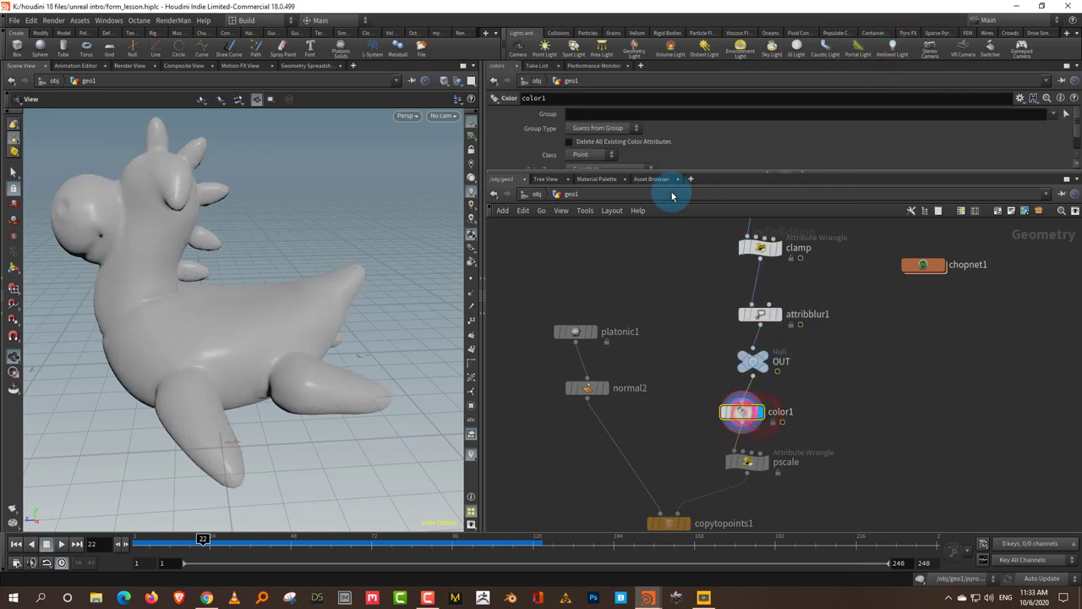
Set color1's color type to Ramp from Attribute using the totalburn attribute, and return to frame 1
drag(667, 170, 664, 256)
click(609, 169)
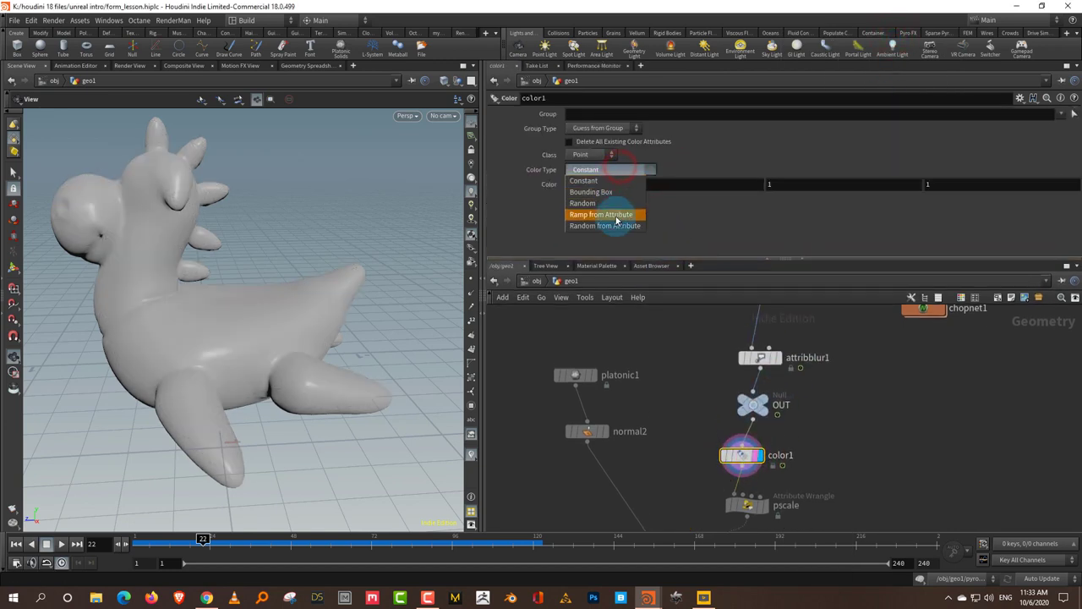
click(618, 216)
click(1074, 184)
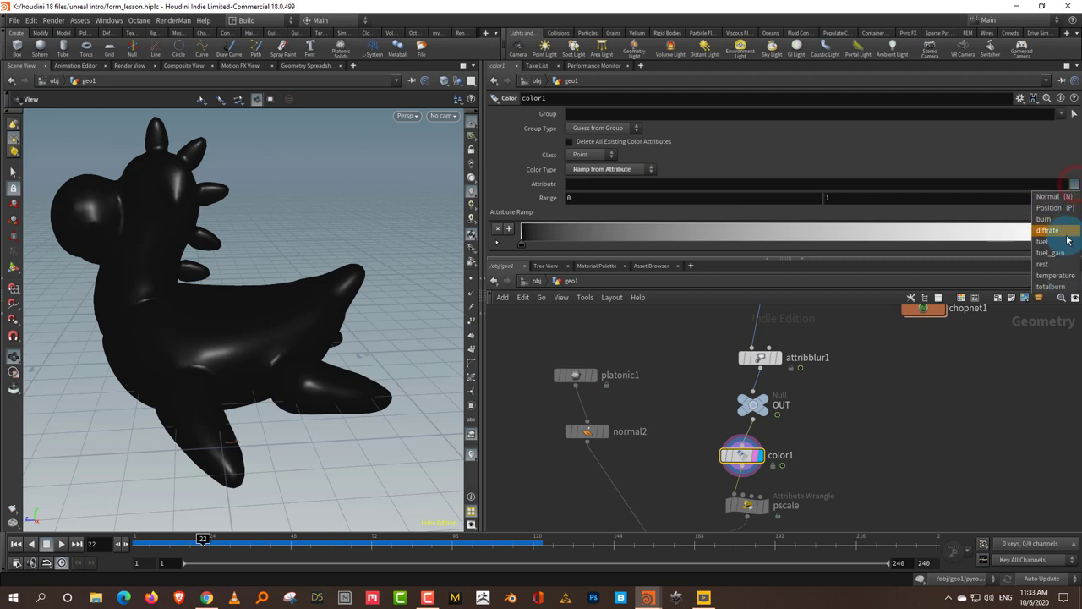
click(1051, 286)
mouse_move(203, 538)
mouse_down()
mouse_move(169, 540)
mouse_move(555, 516)
mouse_move(94, 524)
mouse_up()
Go inside chopnet1 and add a Geometry node
middle_drag(935, 402, 873, 506)
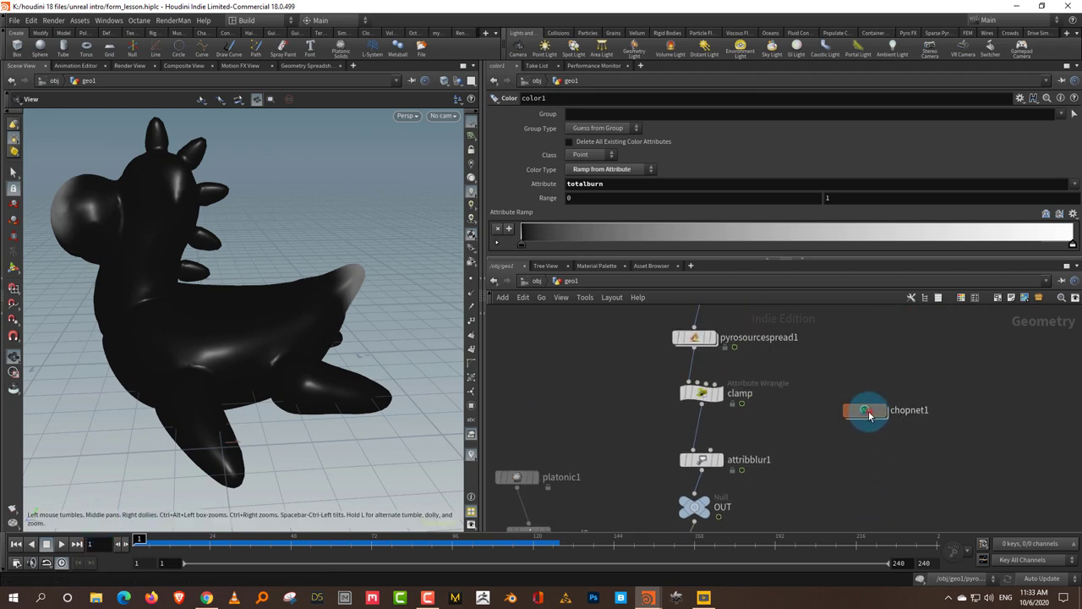
double_click(868, 412)
key(Tab)
mouse_move(824, 411)
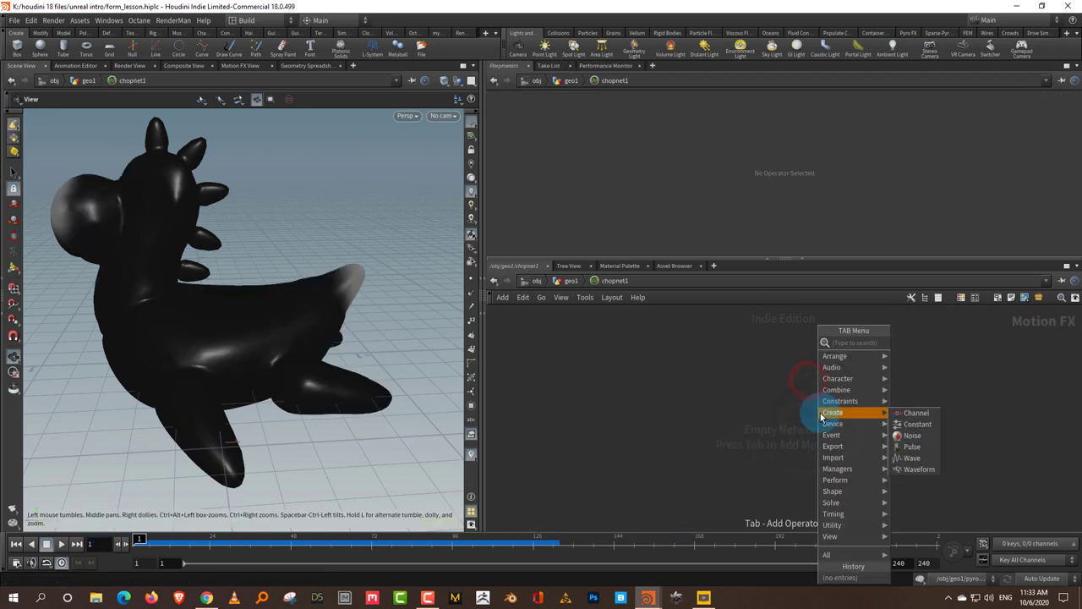
click(918, 342)
click(819, 392)
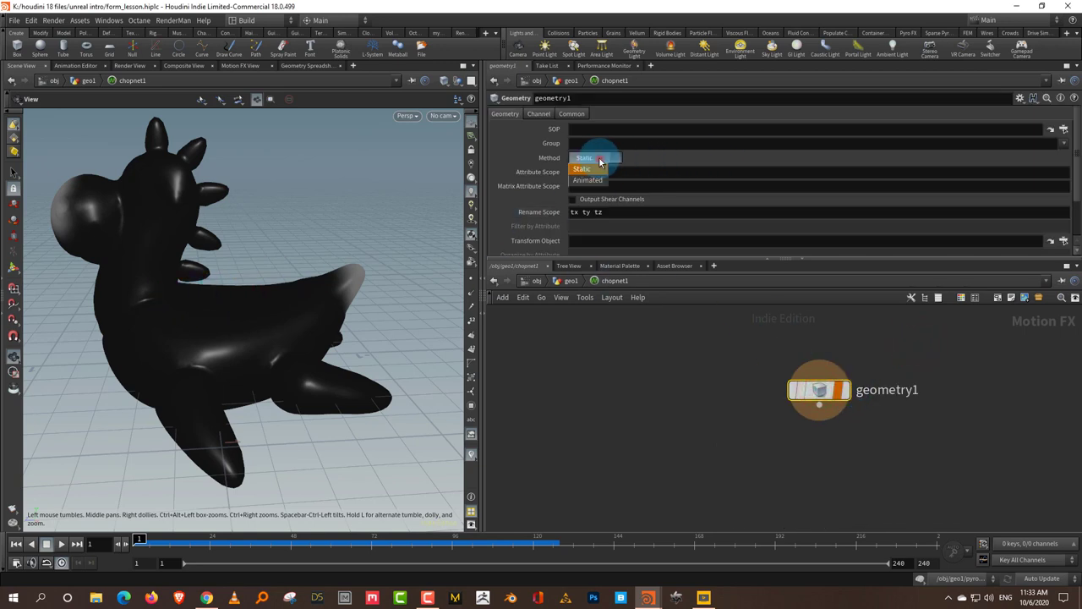
Set geometry1 to the Animated method with SOP /obj/geo1/OUT, and enter totalburn as both attribute scope and rename scope
click(598, 182)
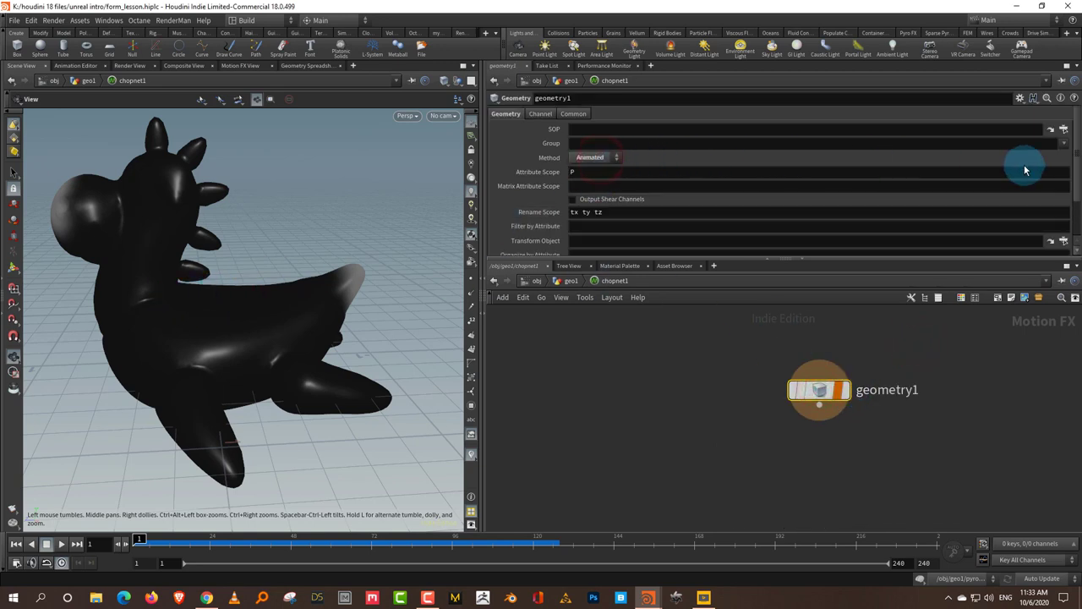
click(1065, 131)
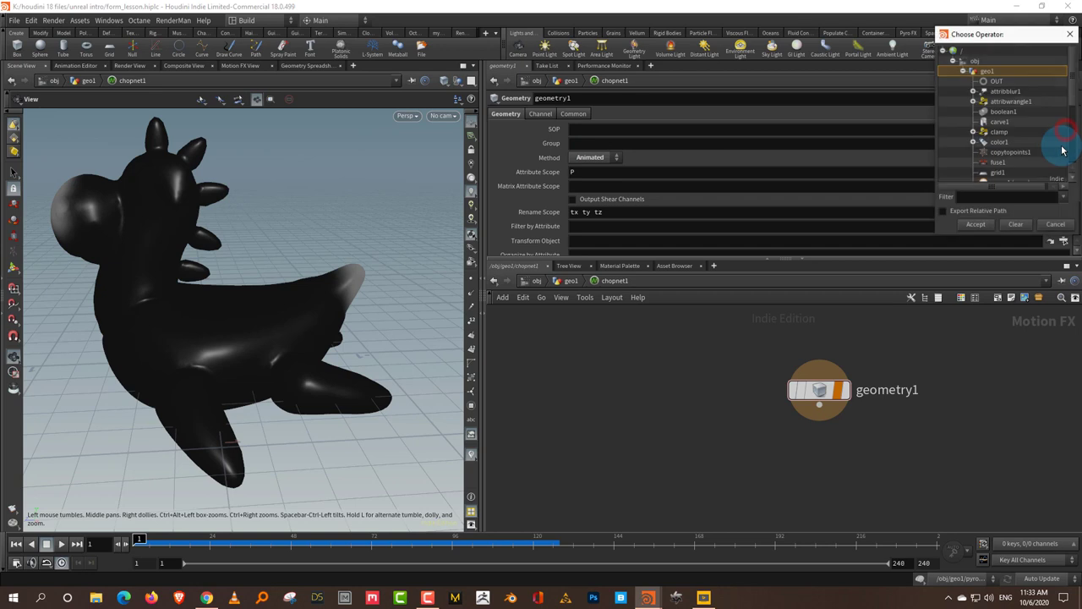
double_click(995, 82)
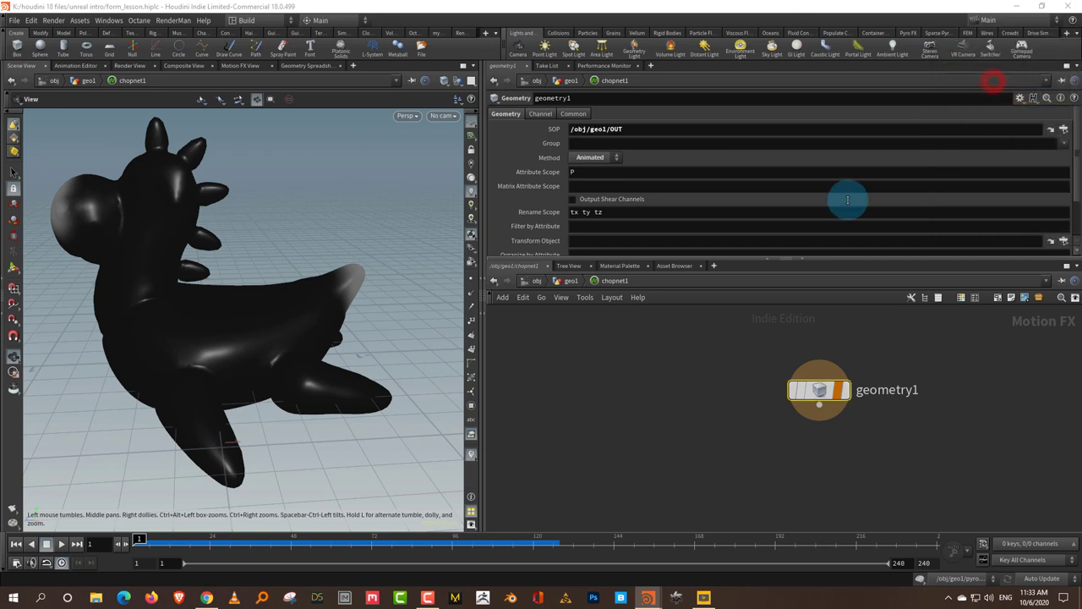
double_click(580, 172)
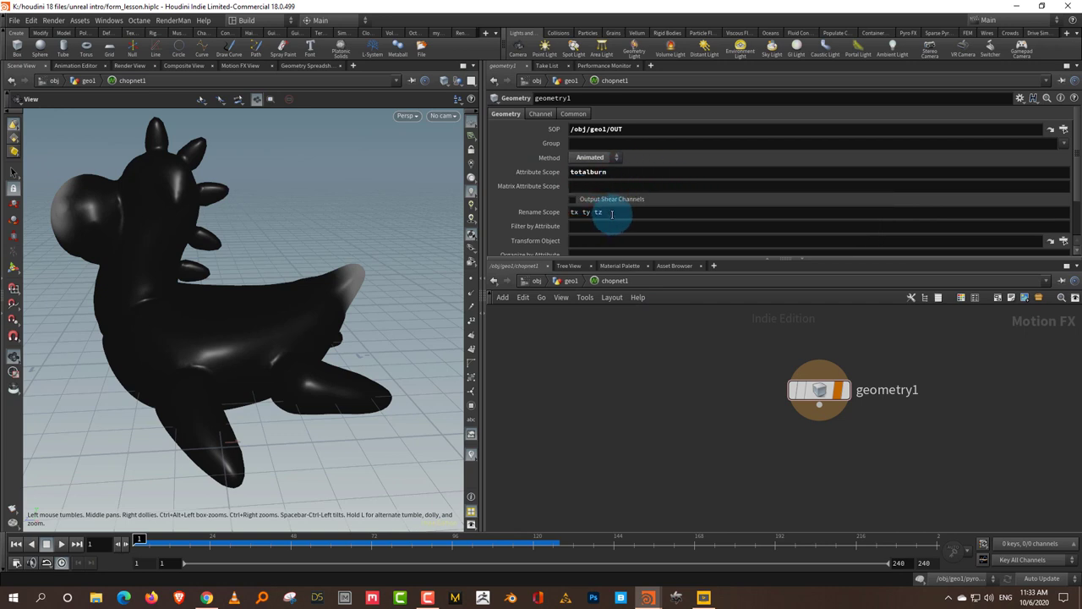
double_click(612, 213)
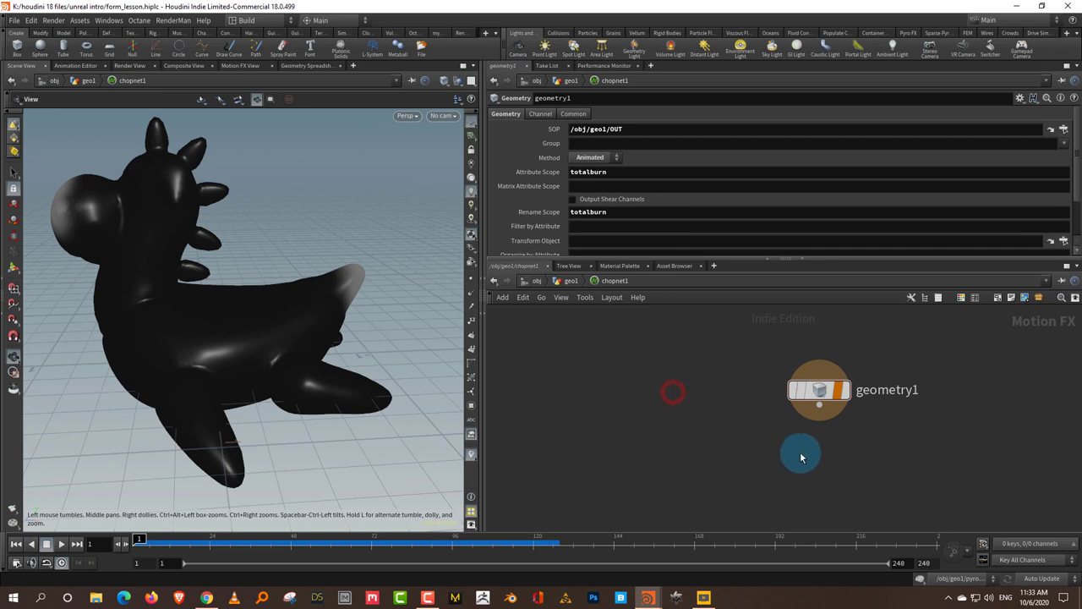
Add a Spring node below geometry1, connect it to geometry1's output and display it
middle_drag(802, 458, 758, 450)
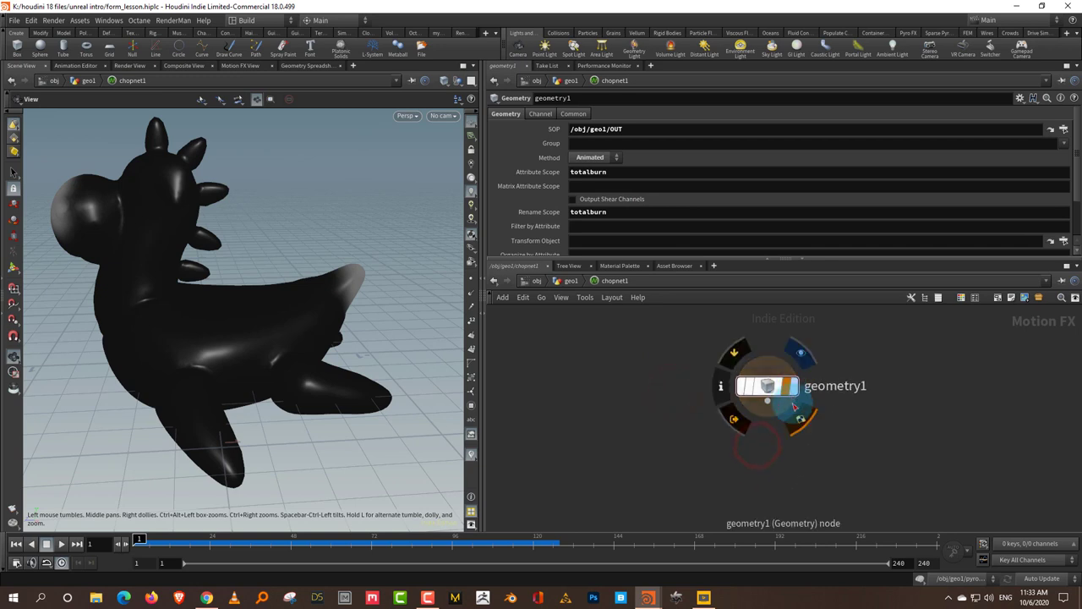
key(Tab)
text(sprin)
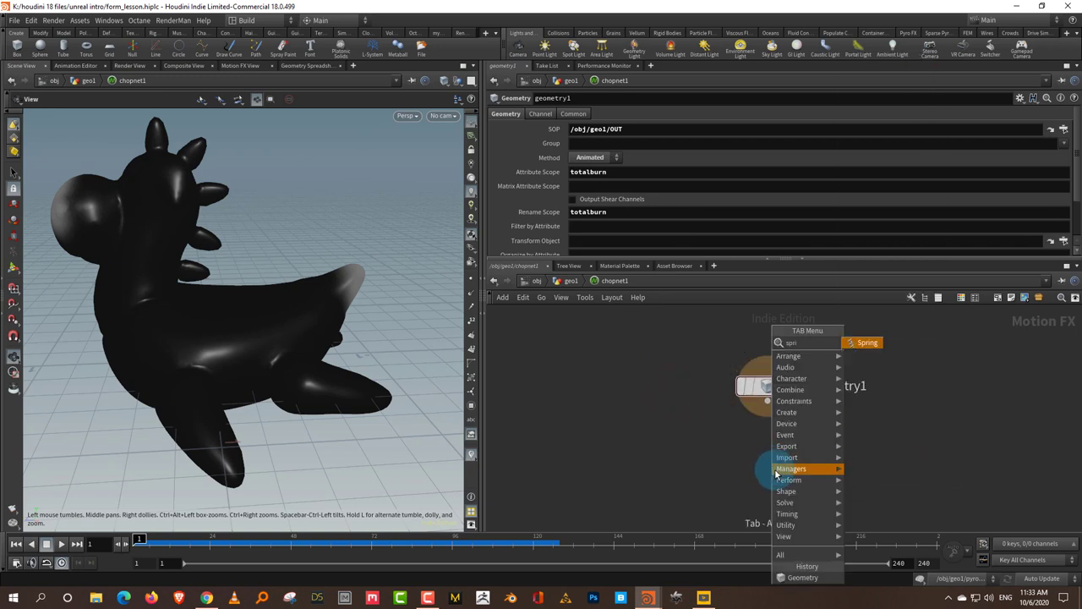
click(864, 344)
click(770, 446)
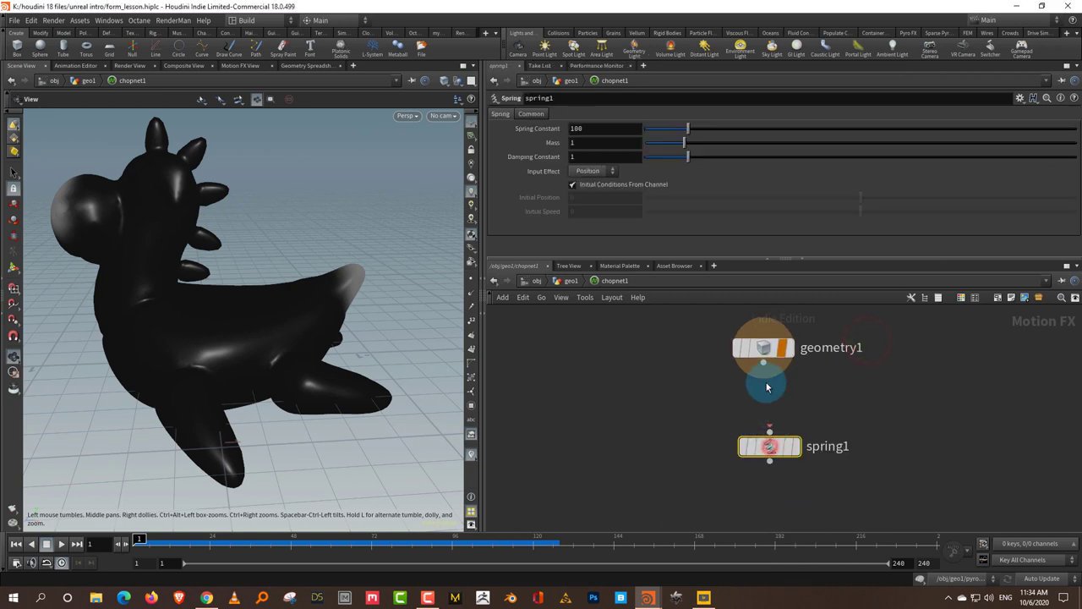
click(771, 417)
click(799, 446)
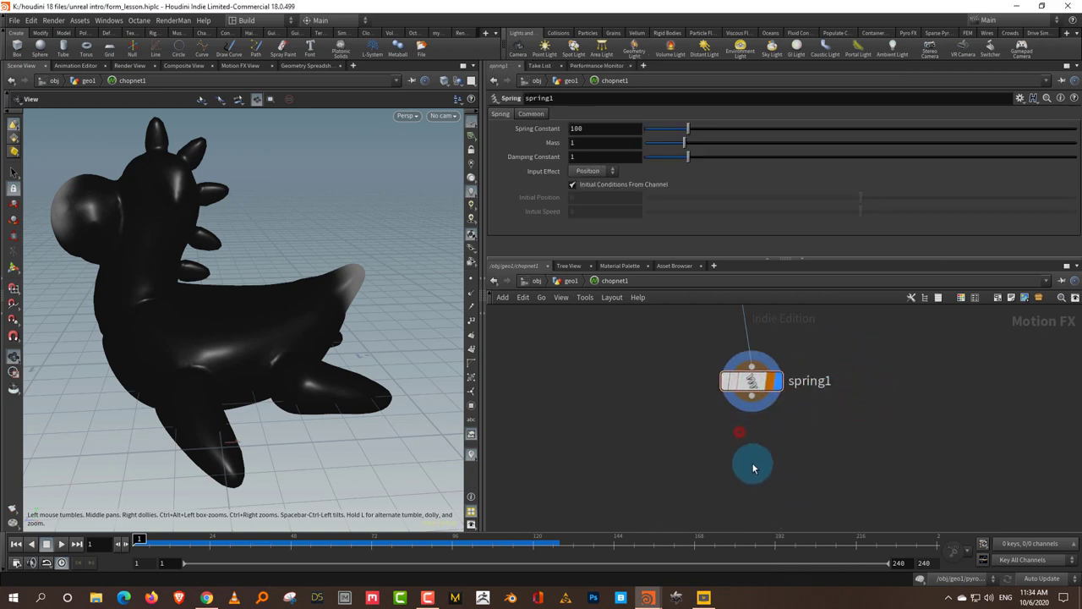
Add a Null after spring1, display it and rename it OUT
key(Tab)
text(nul)
click(846, 330)
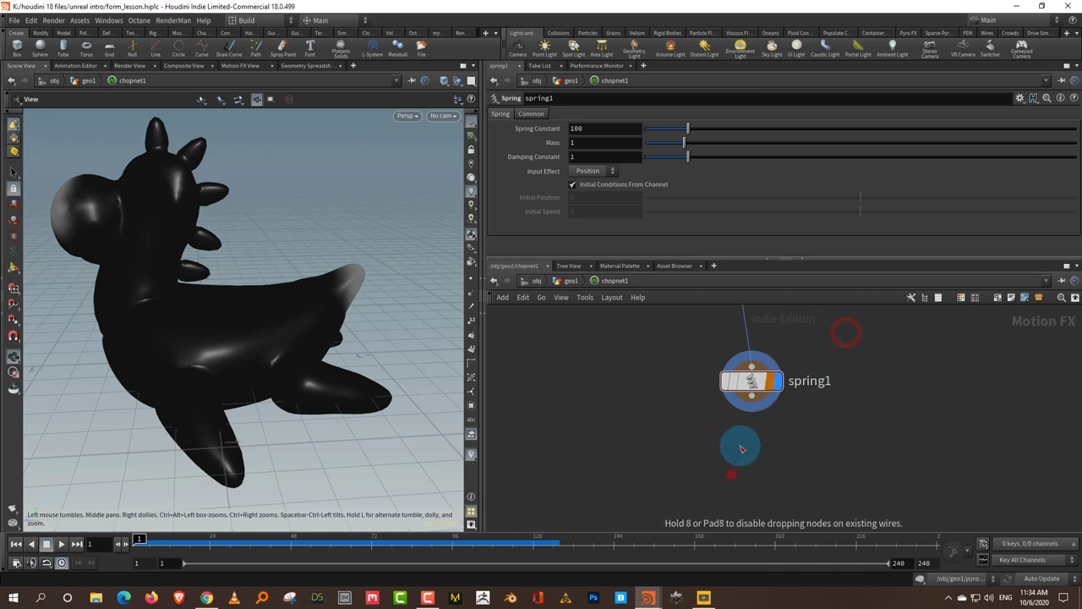
click(732, 471)
click(757, 475)
double_click(783, 473)
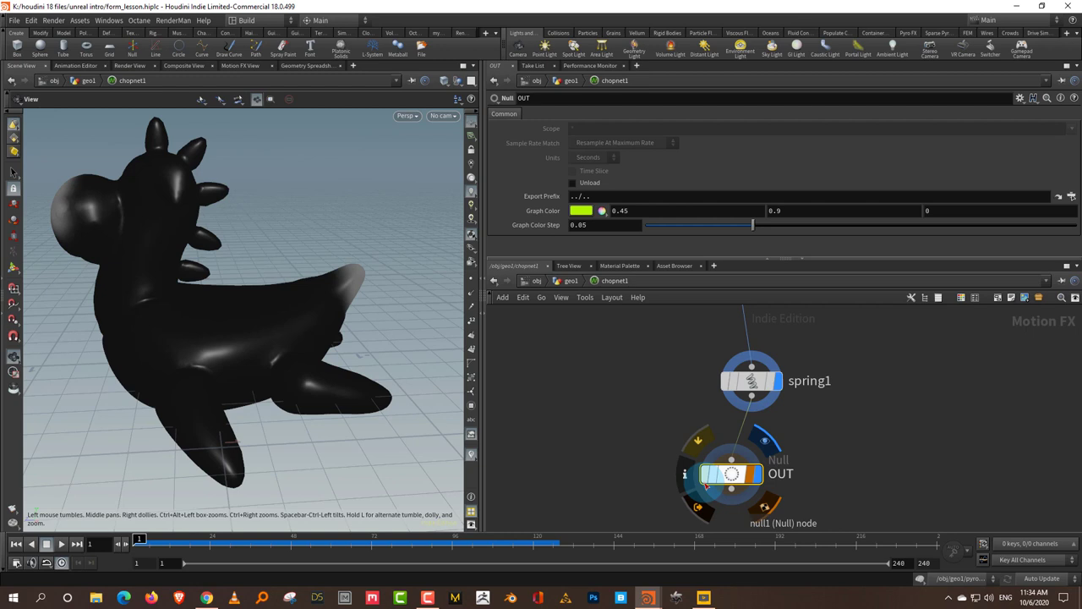
Return to geo1 and insert a Channel node between the OUT null and color1
key(u)
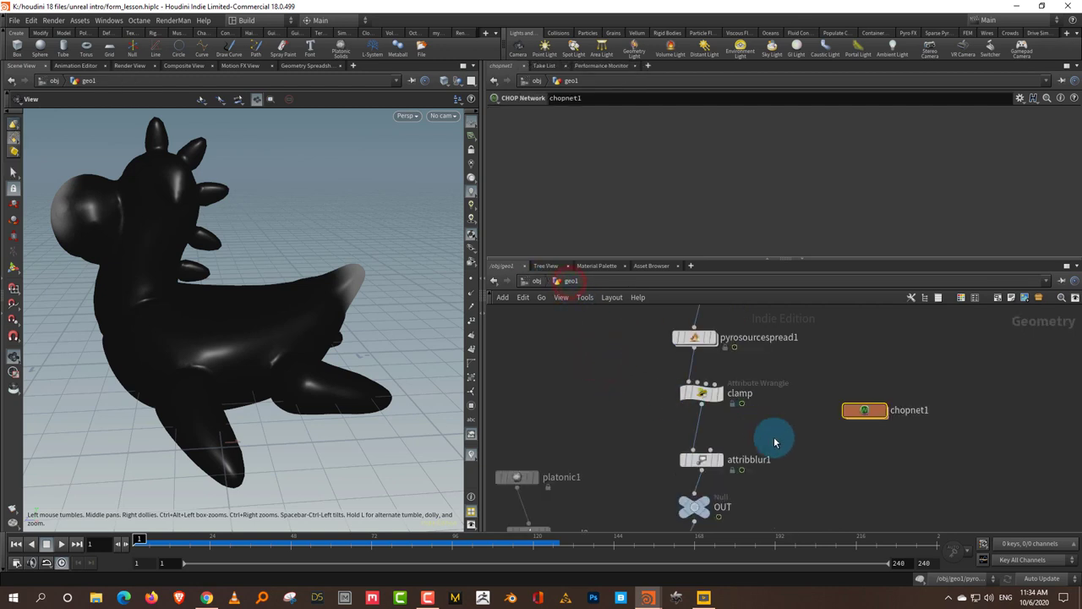
scroll(775, 441, down, 3)
key(Tab)
key(Escape)
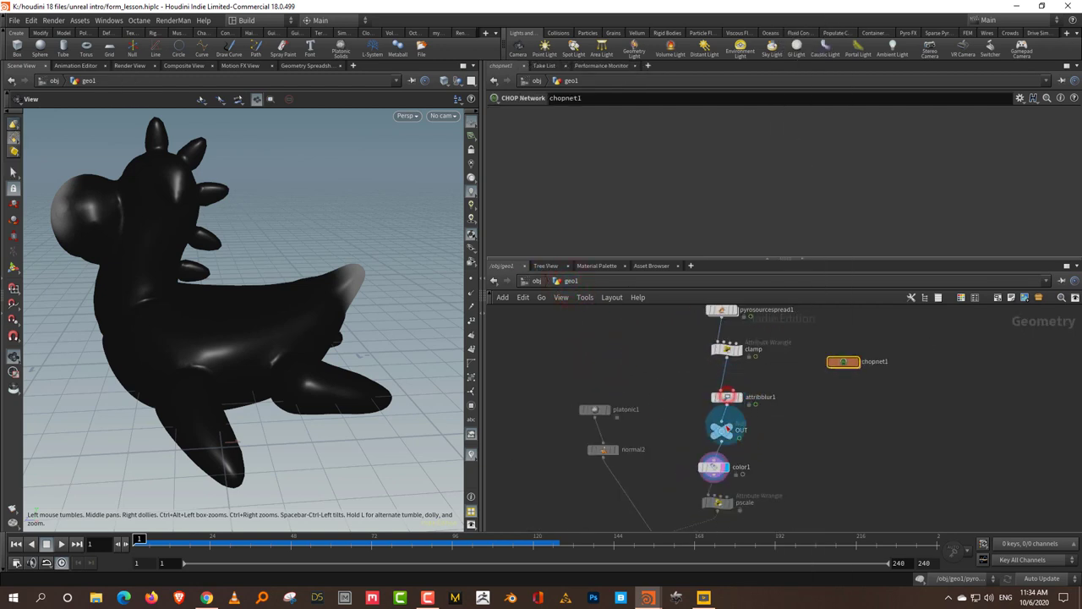
scroll(749, 420, up, 3)
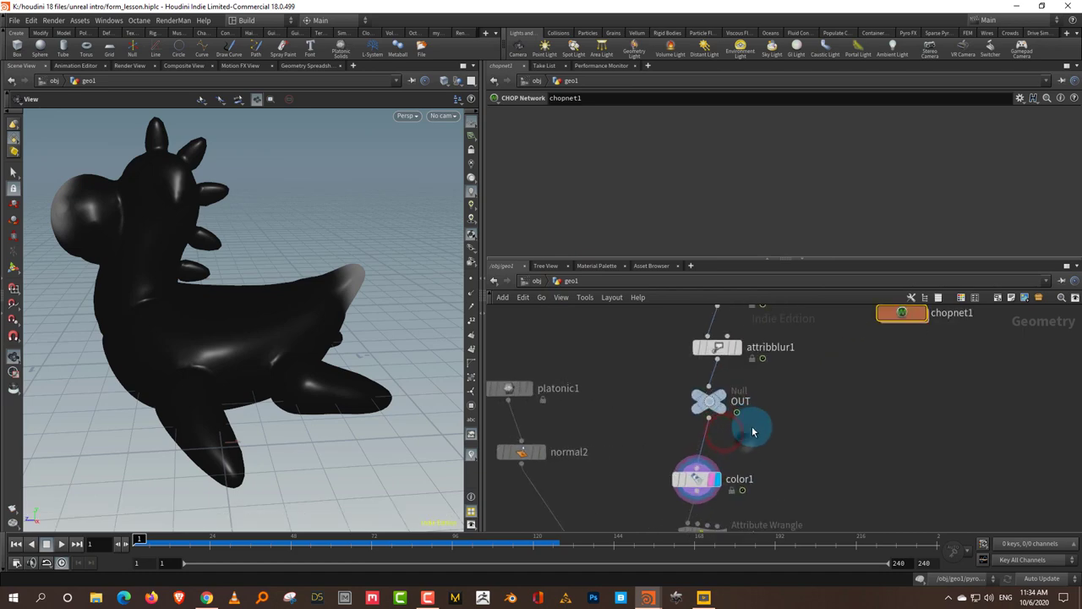
key(Tab)
text(chan)
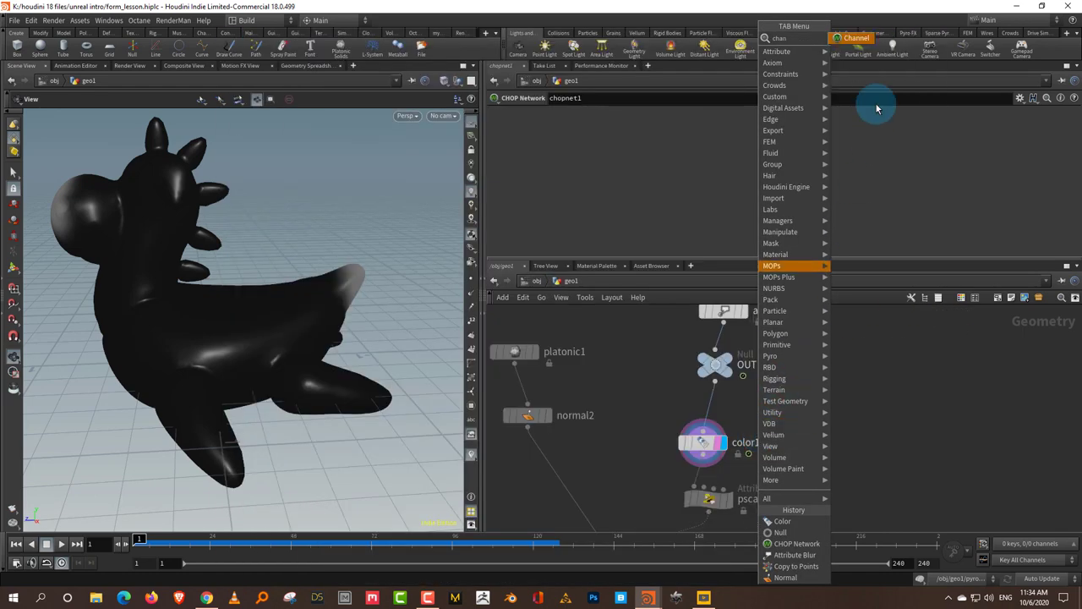
key(Return)
click(703, 416)
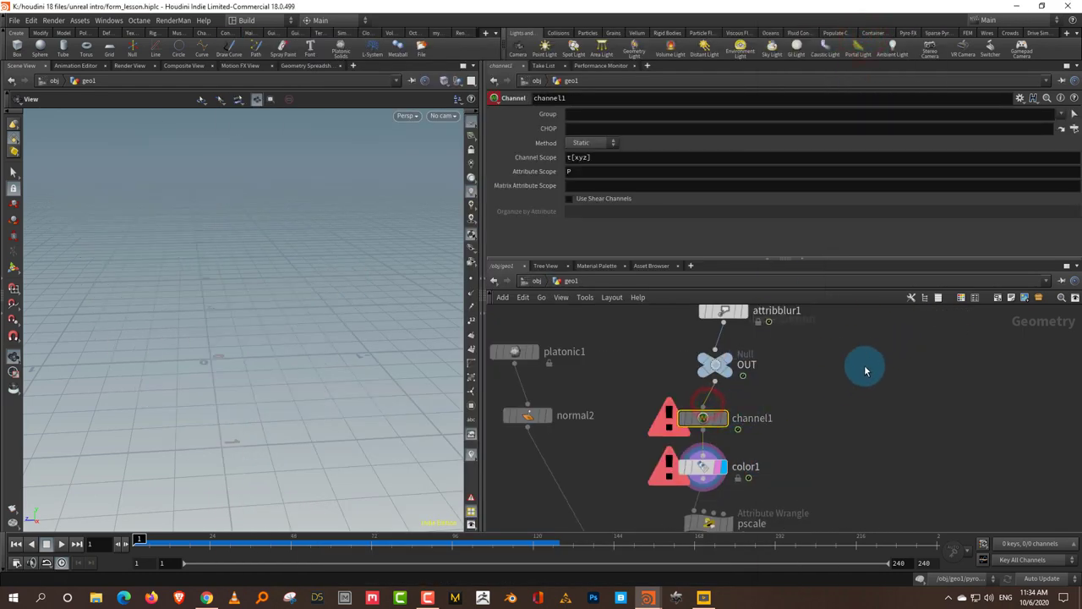
Point channel1's CHOP parameter to /obj/geo1/chopnet1/OUT
middle_drag(863, 365, 835, 420)
click(863, 334)
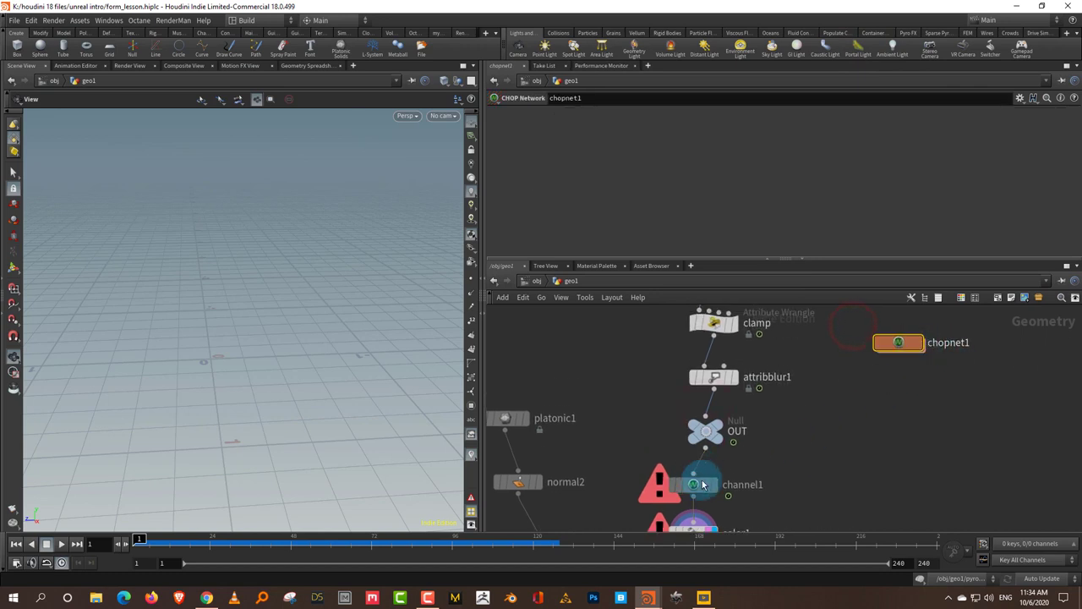
click(701, 486)
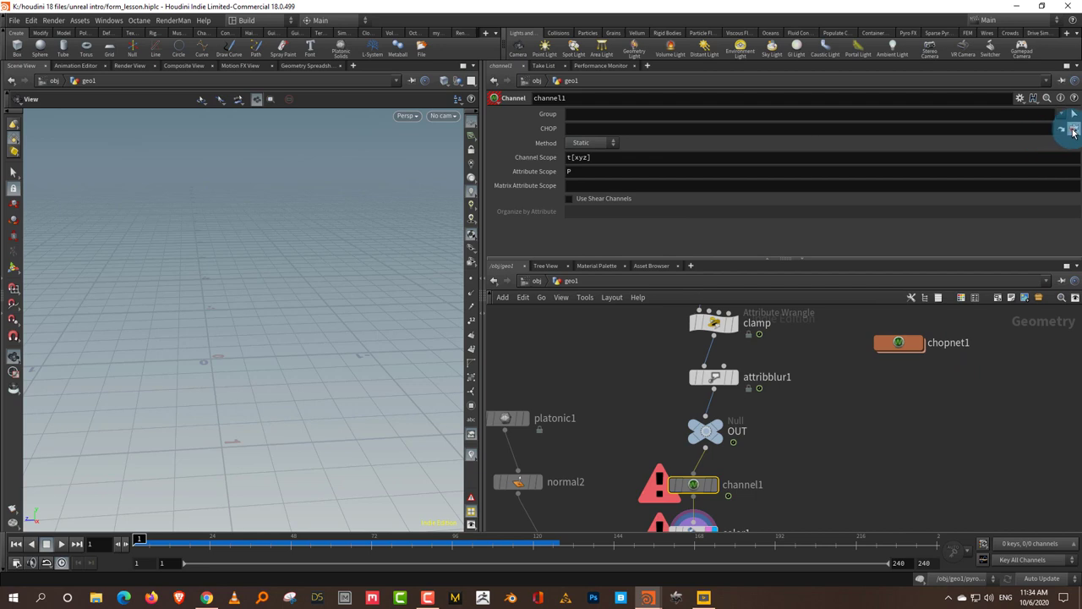
click(1074, 131)
double_click(1006, 101)
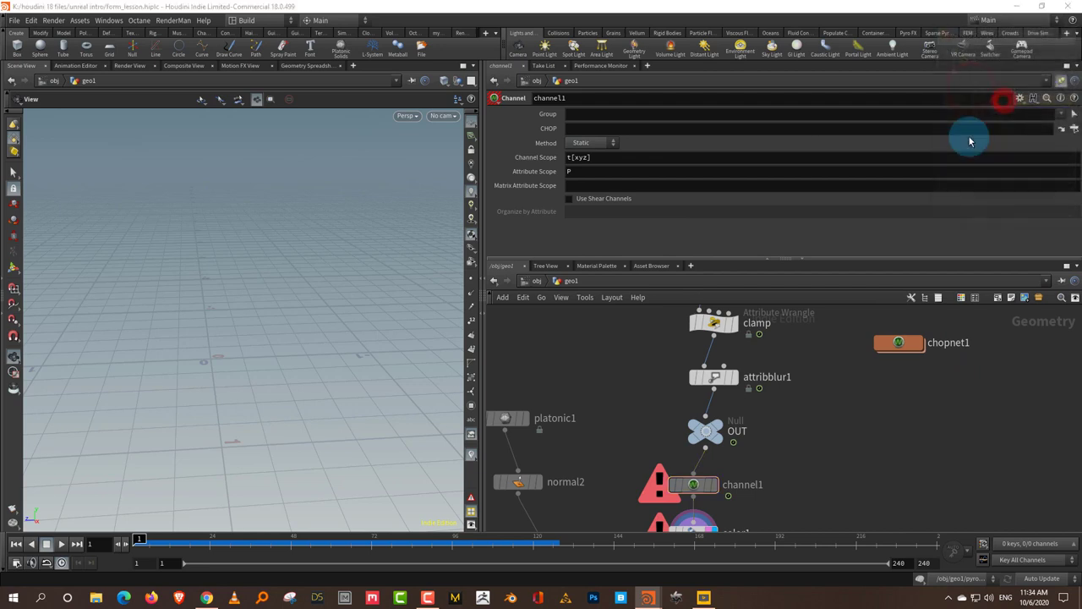
Set channel1's method to Animated and enter totalburn for both its channel scope and attribute scope
click(596, 142)
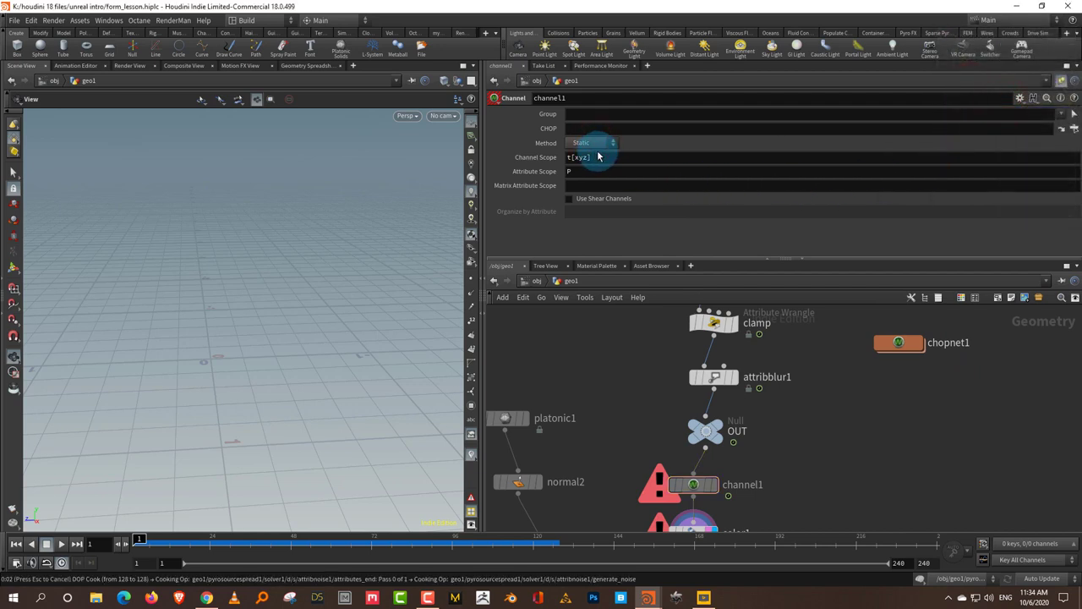
click(211, 524)
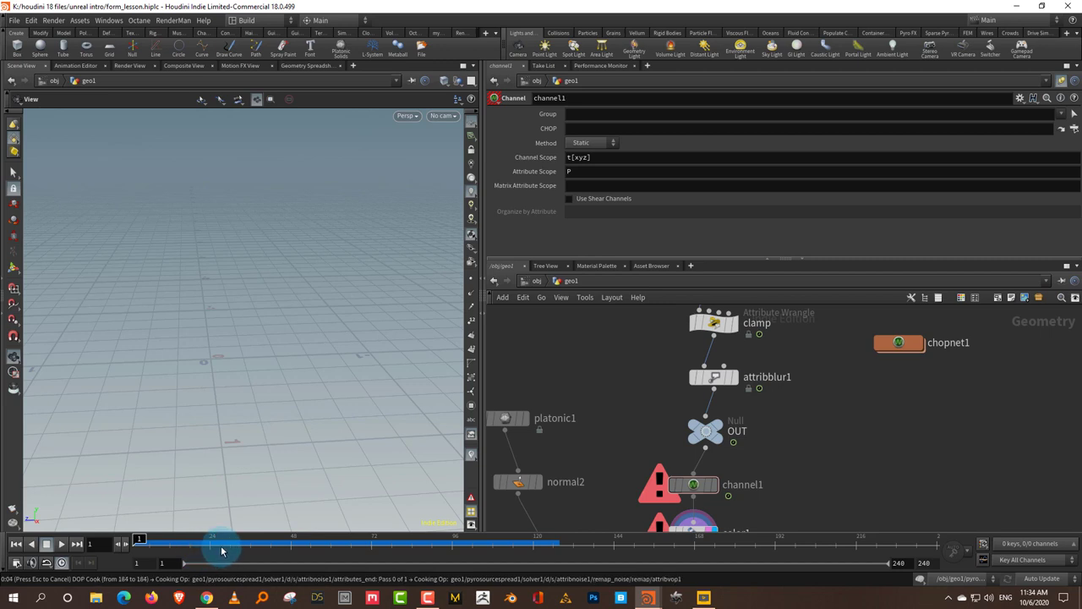
click(542, 247)
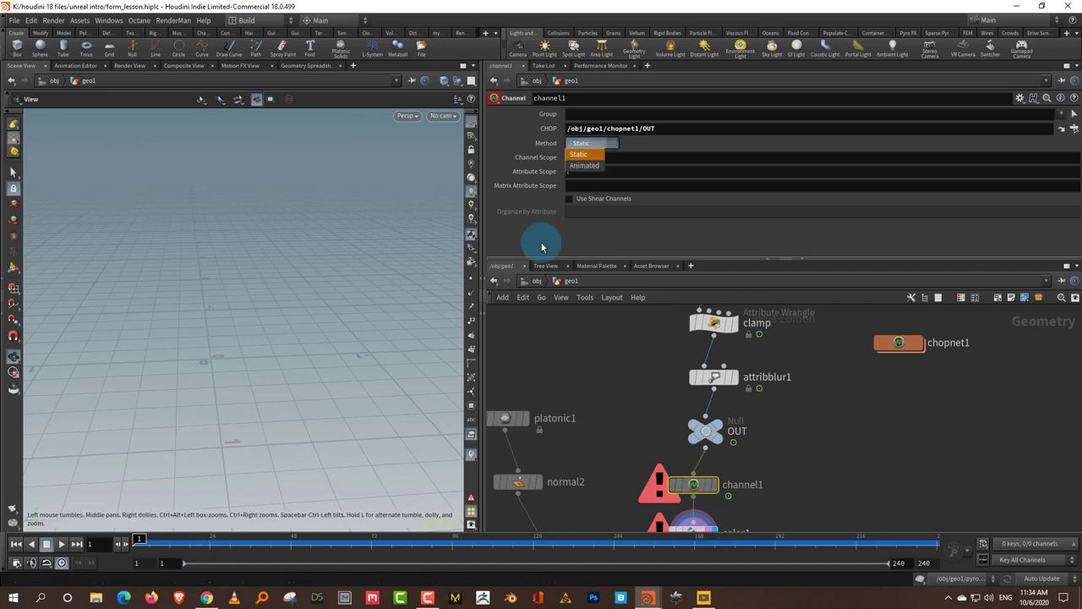
click(583, 166)
click(598, 157)
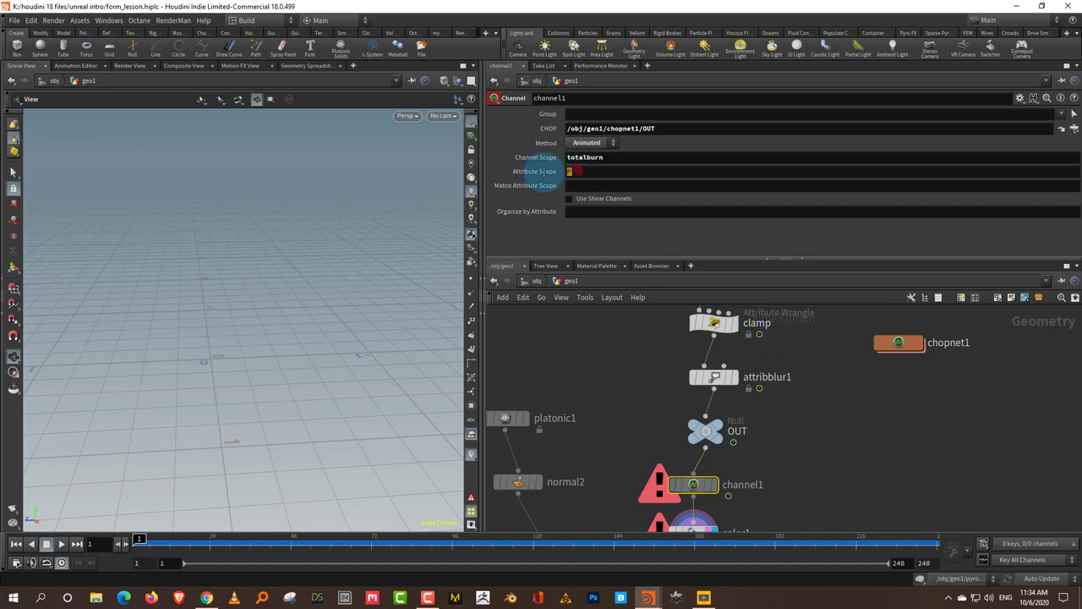
click(579, 172)
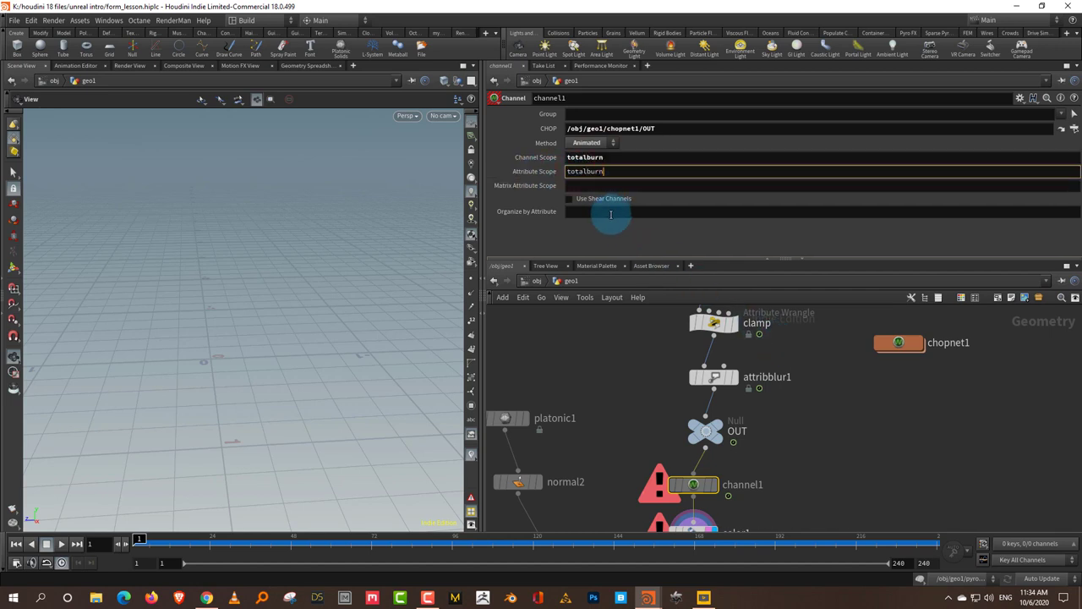
key(Return)
Play the animation to examine the spring-driven color spread, and stop at frame 98
middle_drag(798, 457, 761, 441)
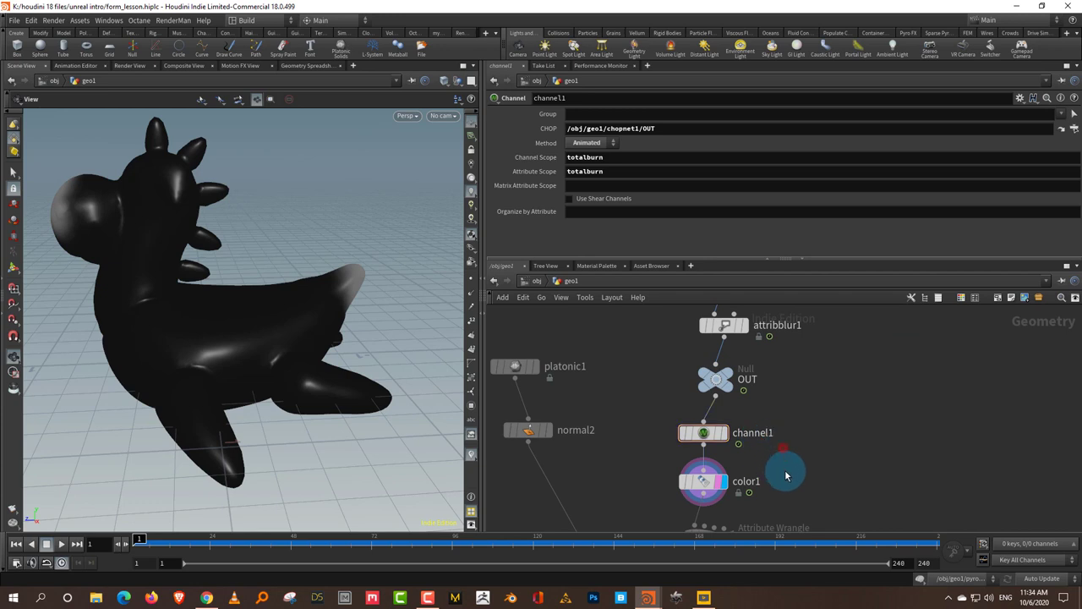
click(64, 545)
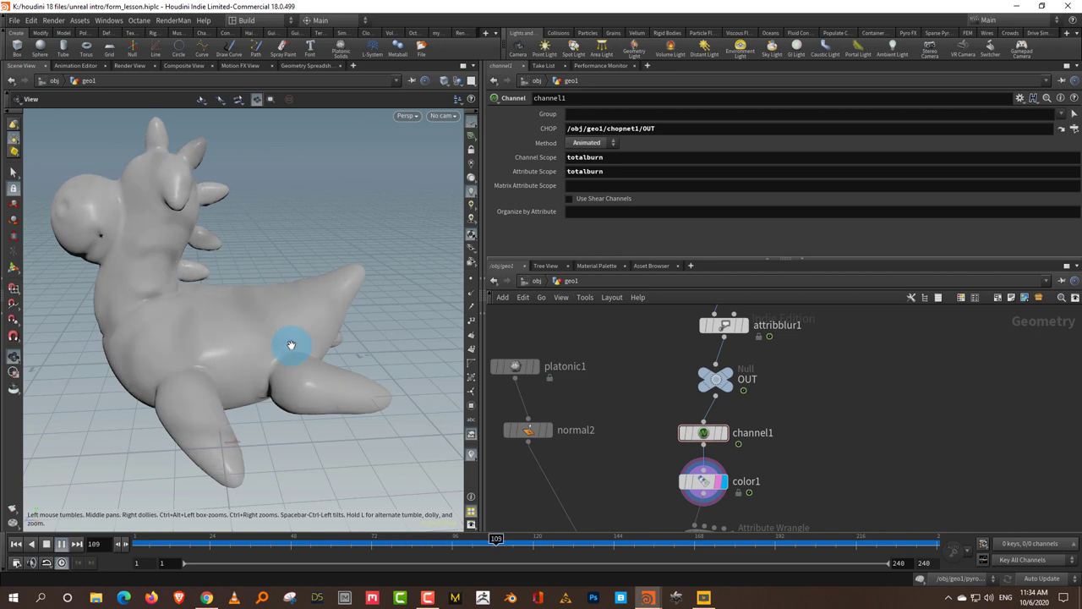
click(398, 543)
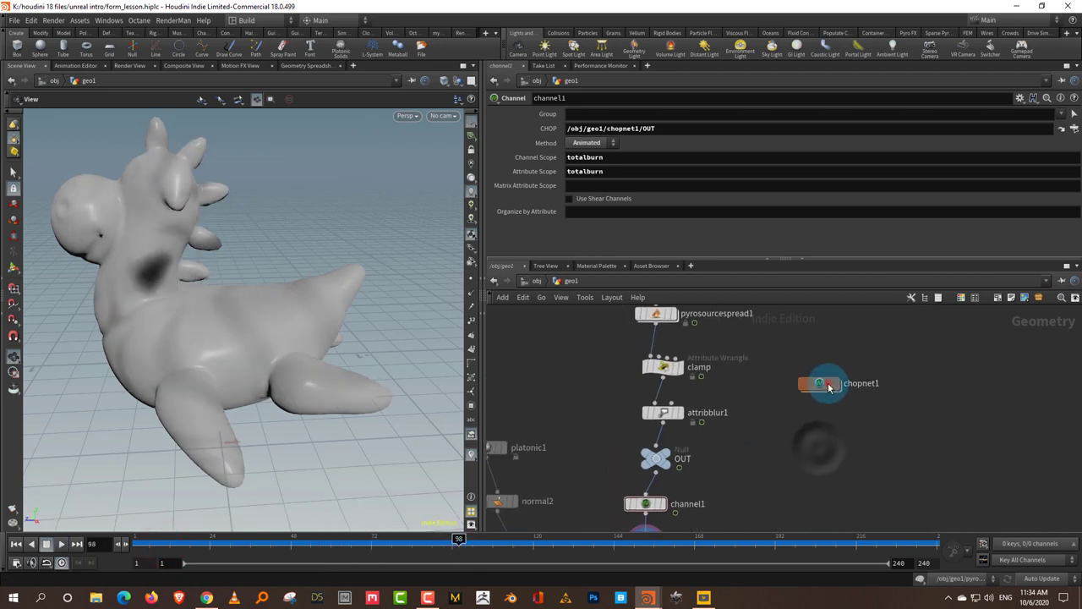
Open chopnet1, select the spring1 node, and scrub the timeline to frame 84
drag(829, 387, 824, 448)
scroll(838, 406, up, 2)
double_click(819, 448)
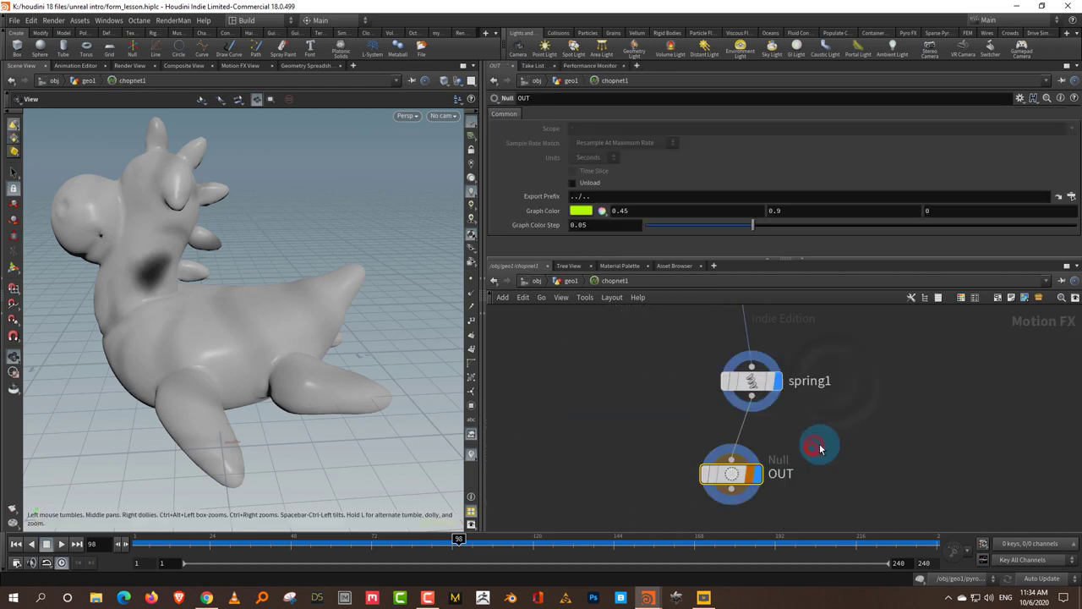
click(835, 381)
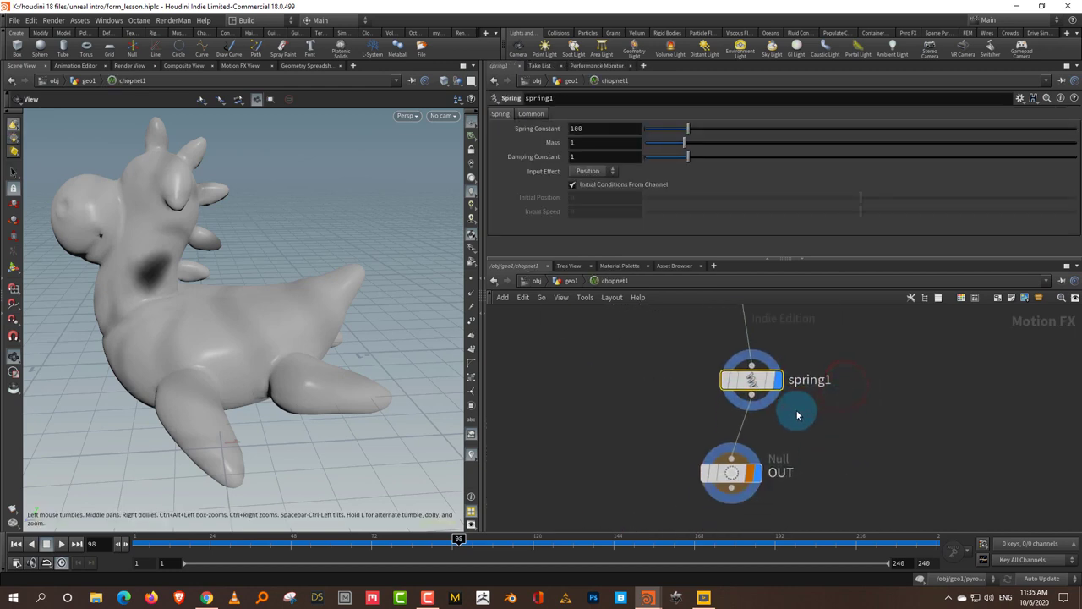
mouse_move(174, 541)
mouse_down()
mouse_move(419, 542)
mouse_move(411, 528)
mouse_up()
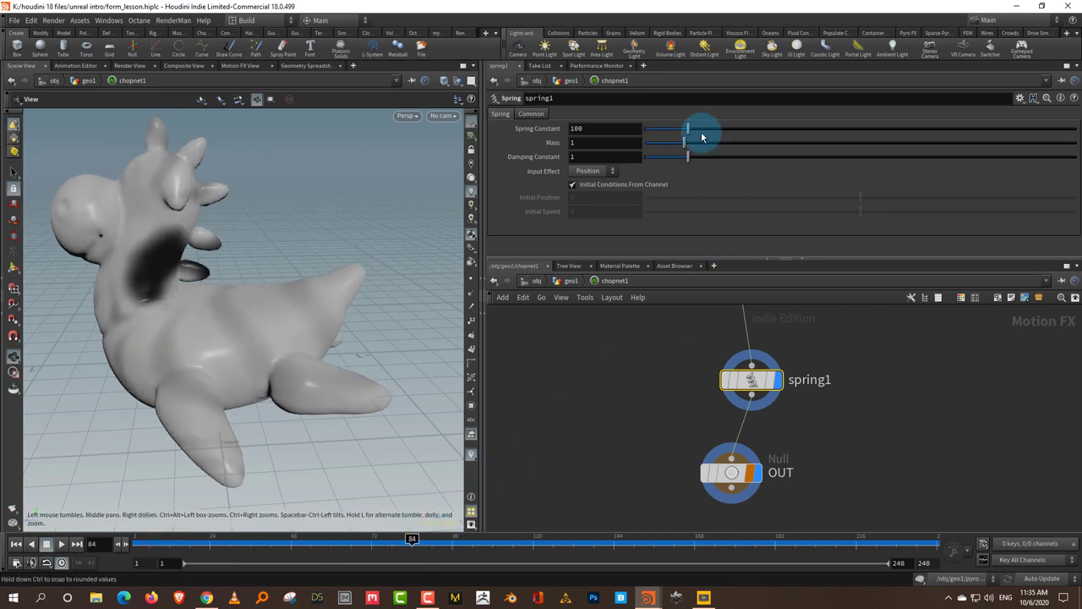
Try a spring constant of 10 on spring1 and play the animation from the start
drag(654, 133, 649, 128)
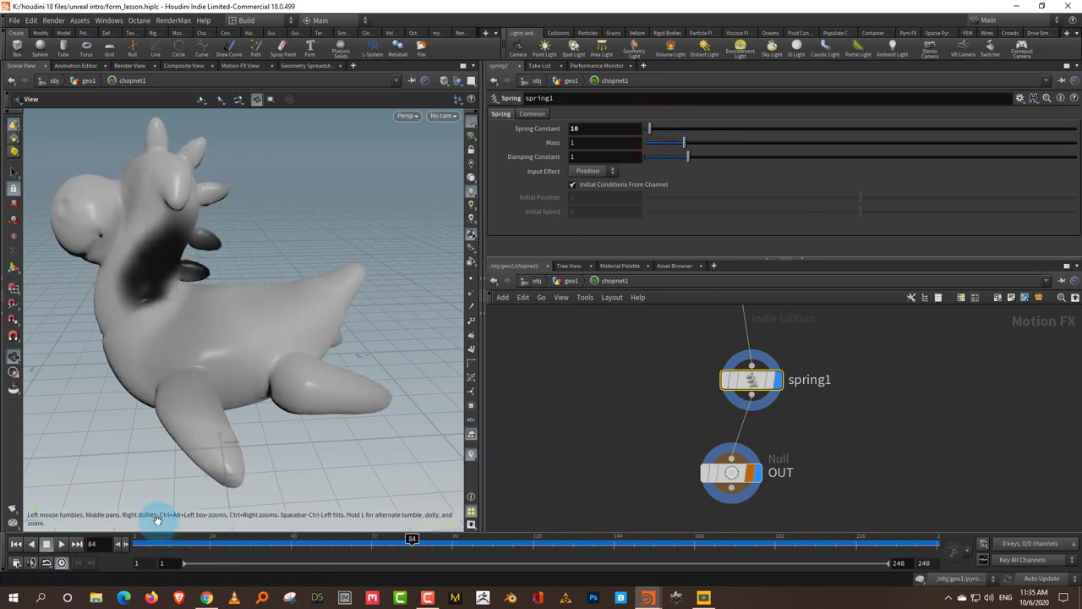
drag(152, 543, 100, 551)
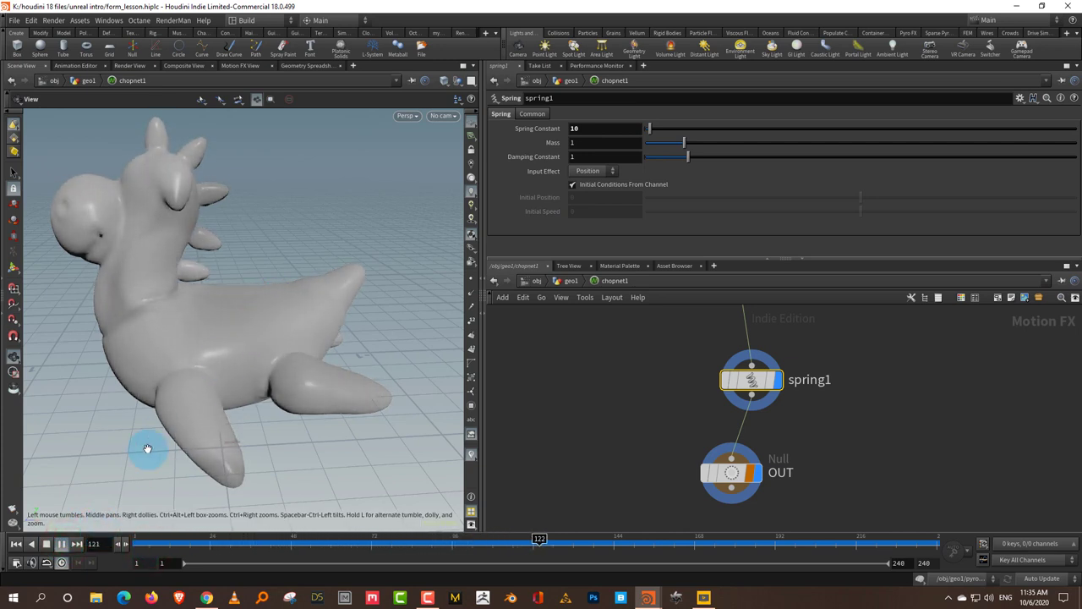
click(147, 551)
Try spring constants of 89 and 175 with a damping constant of 3.04 on spring1, and play the animation
drag(681, 127, 697, 133)
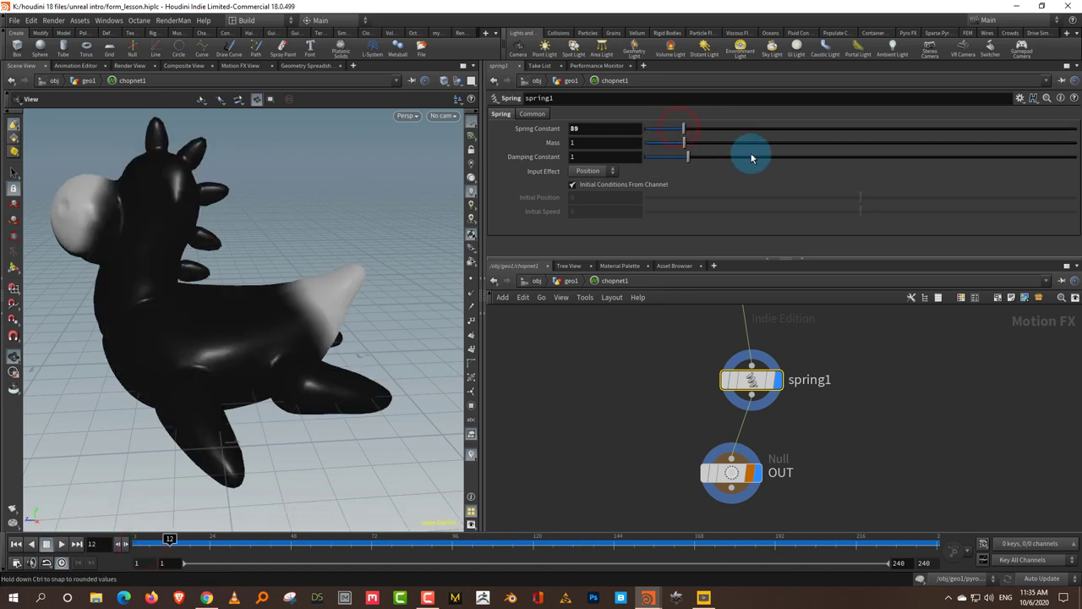
click(159, 542)
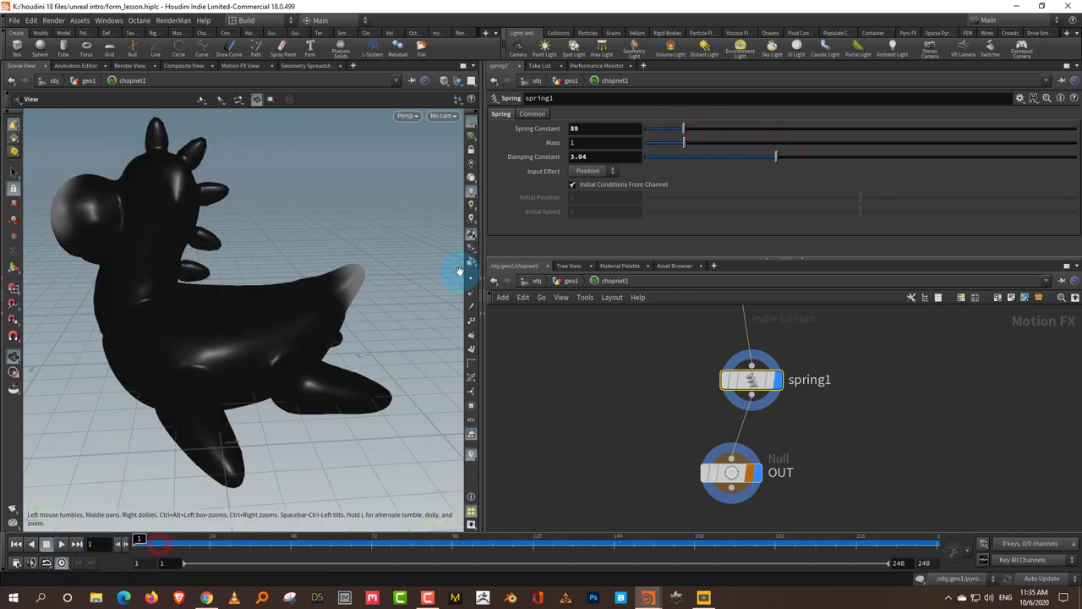
click(56, 545)
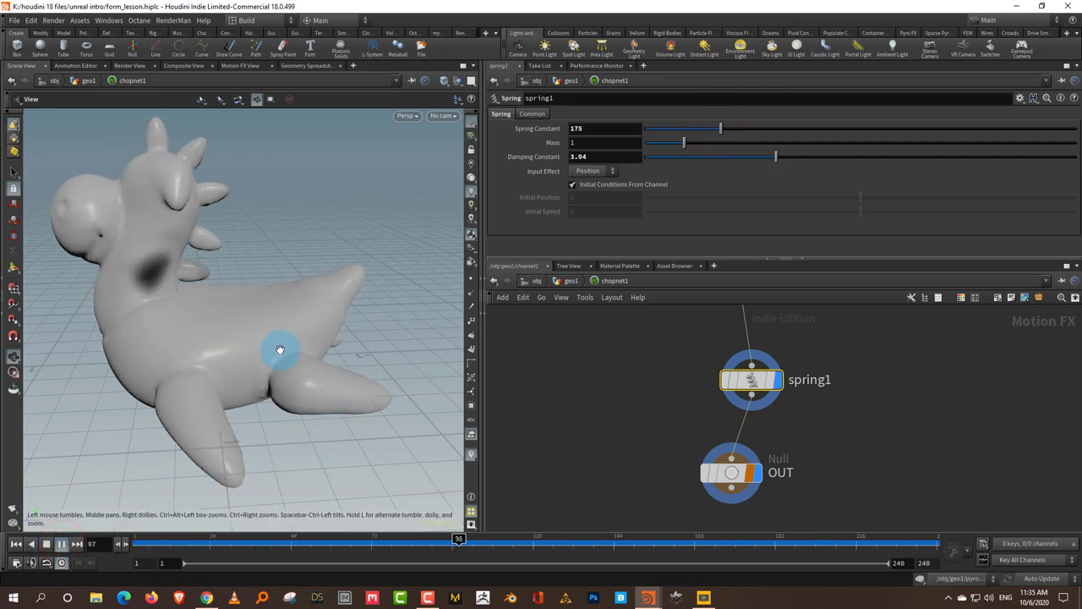
Try a spring constant of 120 and a mass of 2.74 on spring1, playing the animation up to frame 169
click(142, 543)
click(696, 128)
drag(725, 144, 749, 146)
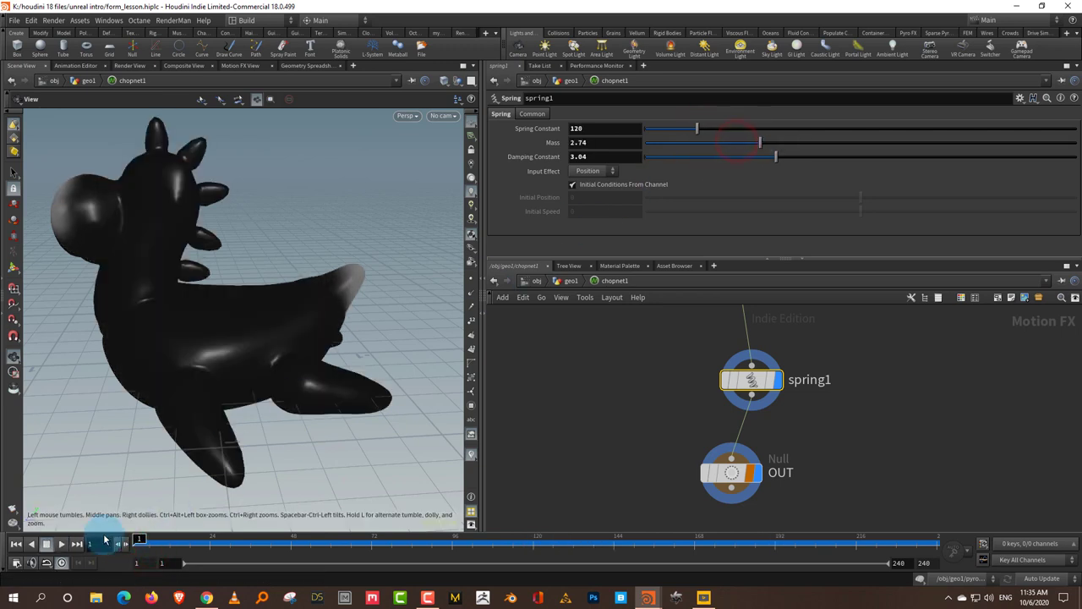
click(62, 545)
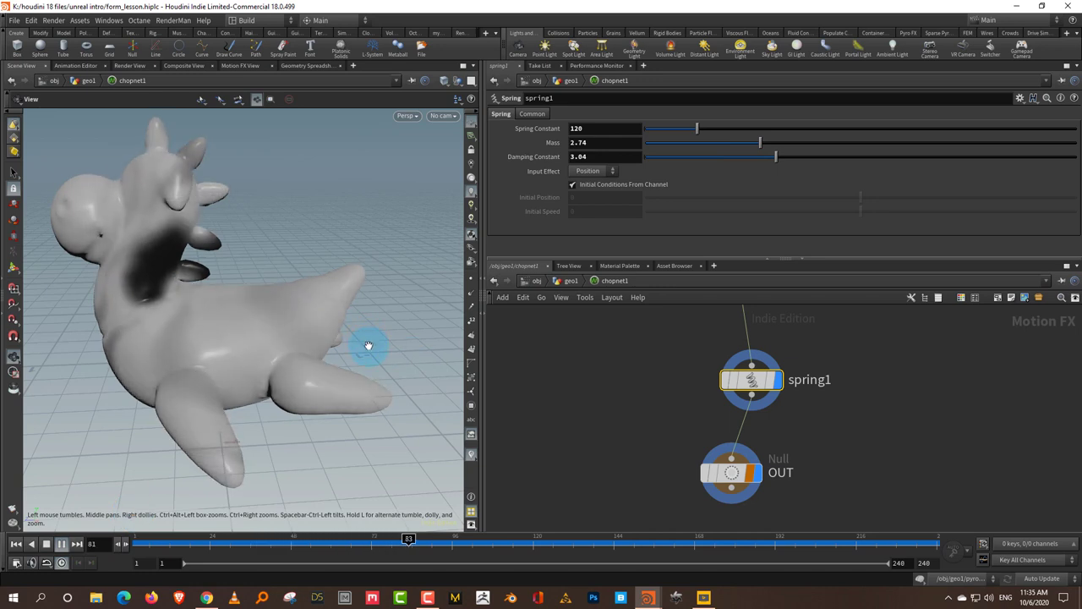
click(47, 543)
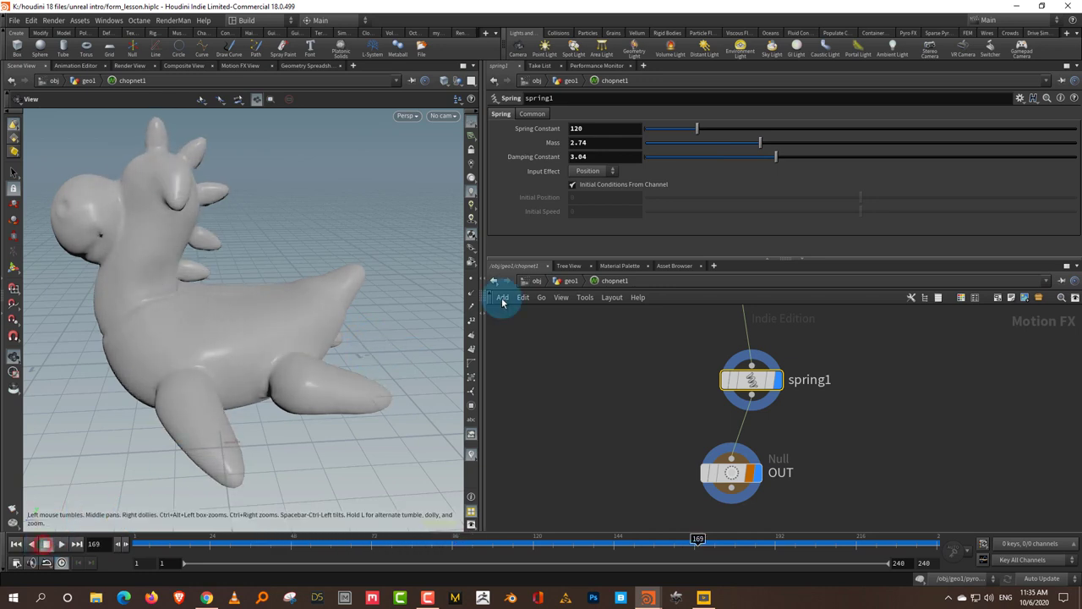
Return to geo1, display the copytopoints1 node, and scrub the timeline to frame 66
click(566, 281)
scroll(754, 473, down, 10)
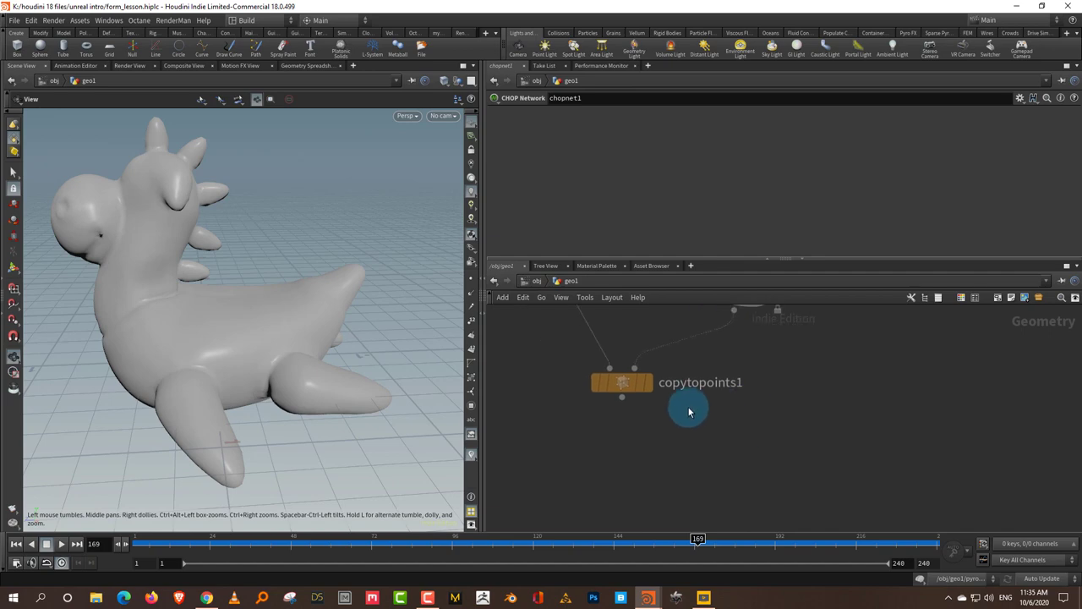
click(647, 382)
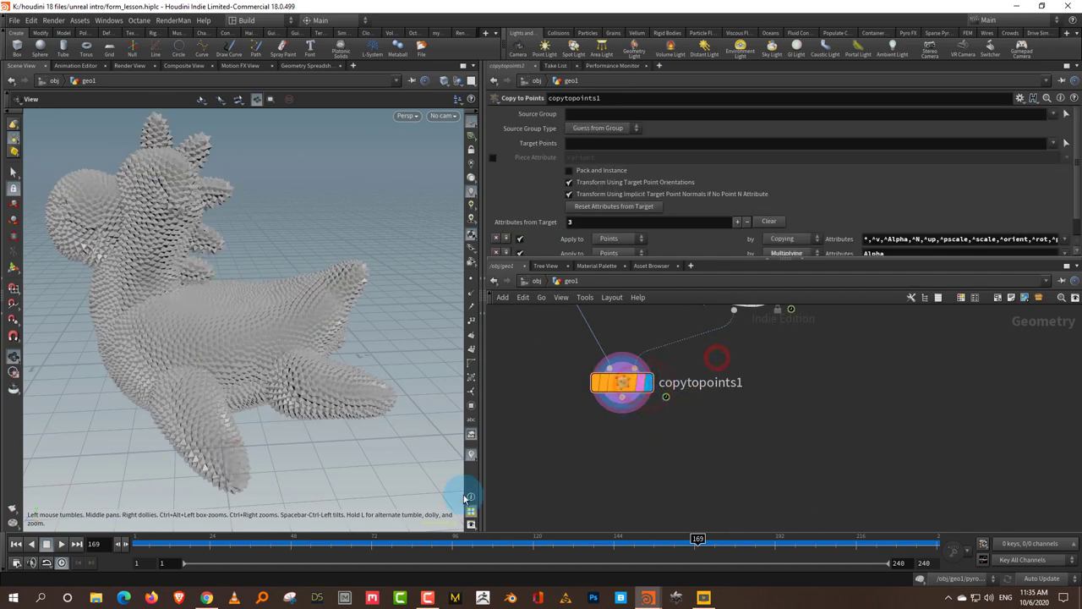
drag(164, 556, 351, 528)
Reopen chopnet1, set spring1's damping constant to 1.16 and spring constant to 207, and play from the first frame
drag(749, 386, 757, 516)
drag(865, 397, 825, 378)
double_click(825, 378)
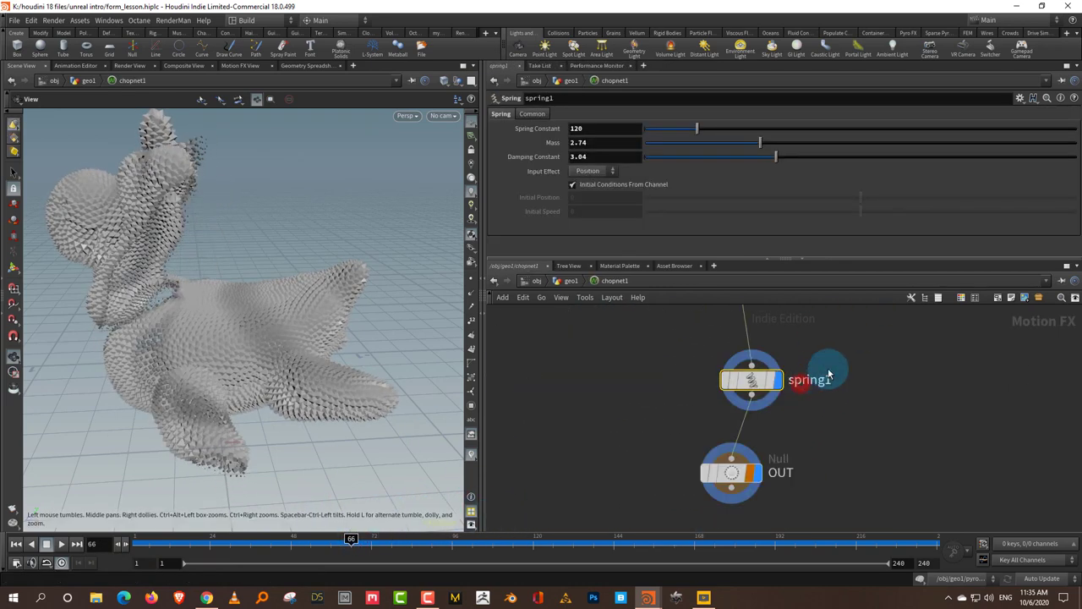
drag(776, 157, 732, 129)
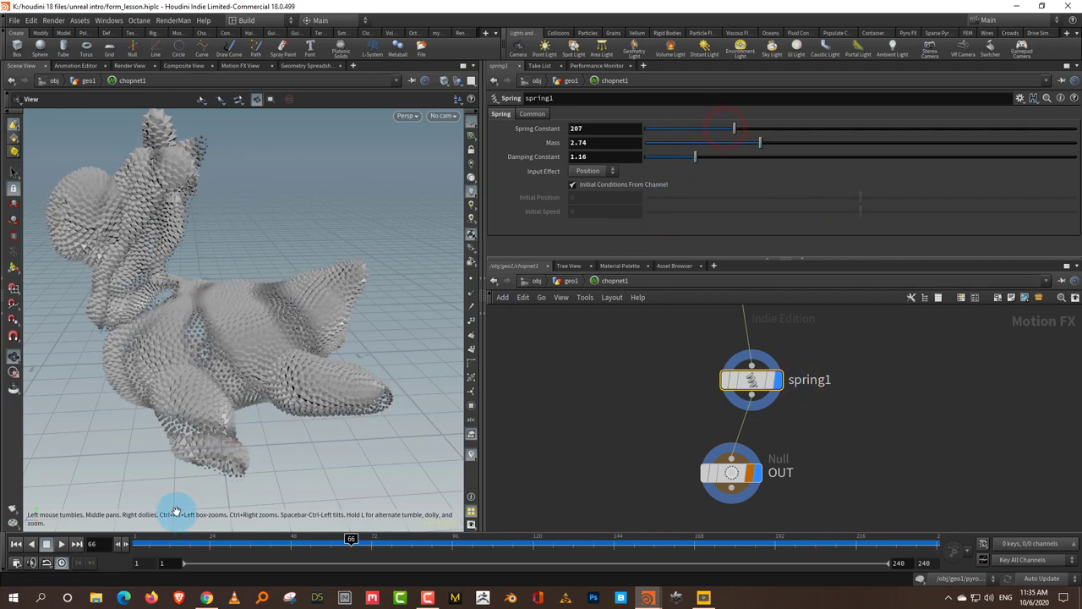
click(142, 541)
click(64, 544)
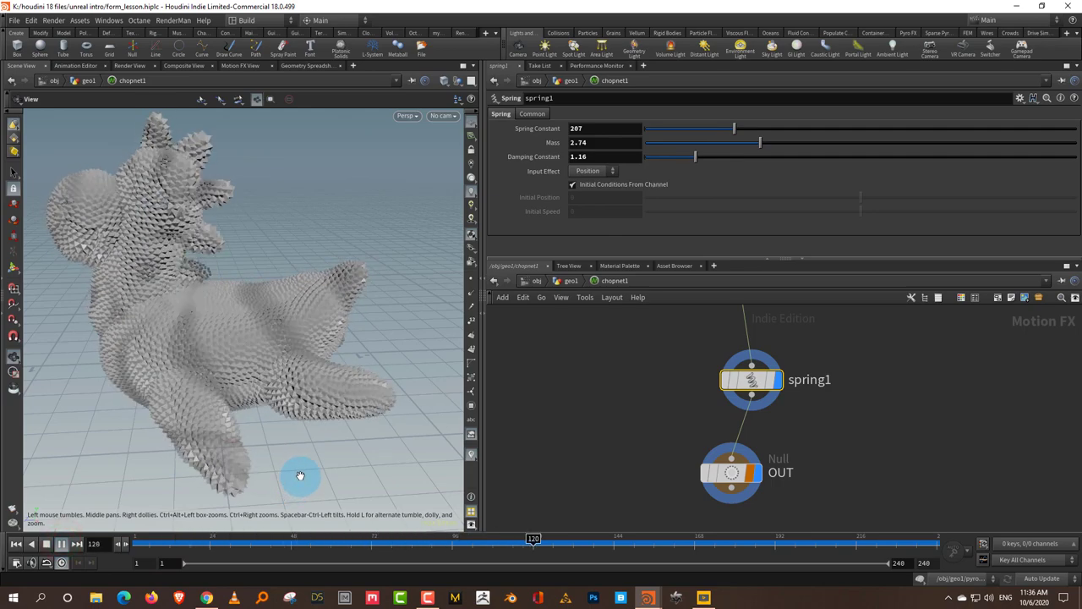
Set spring1's mass to 1.21 at frame 30 and replay the animation from the start
click(237, 539)
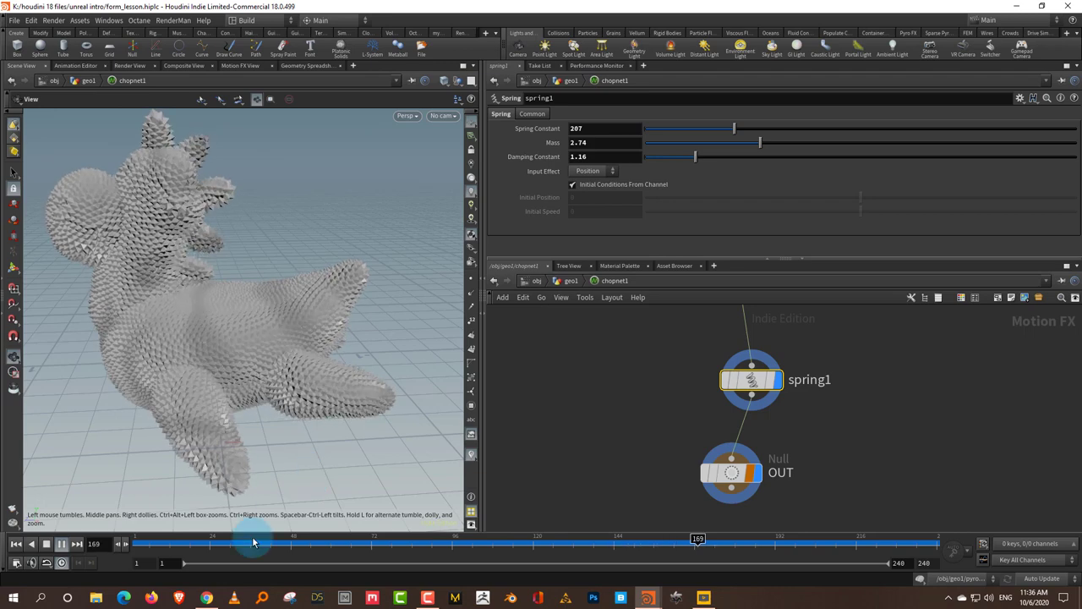
click(694, 142)
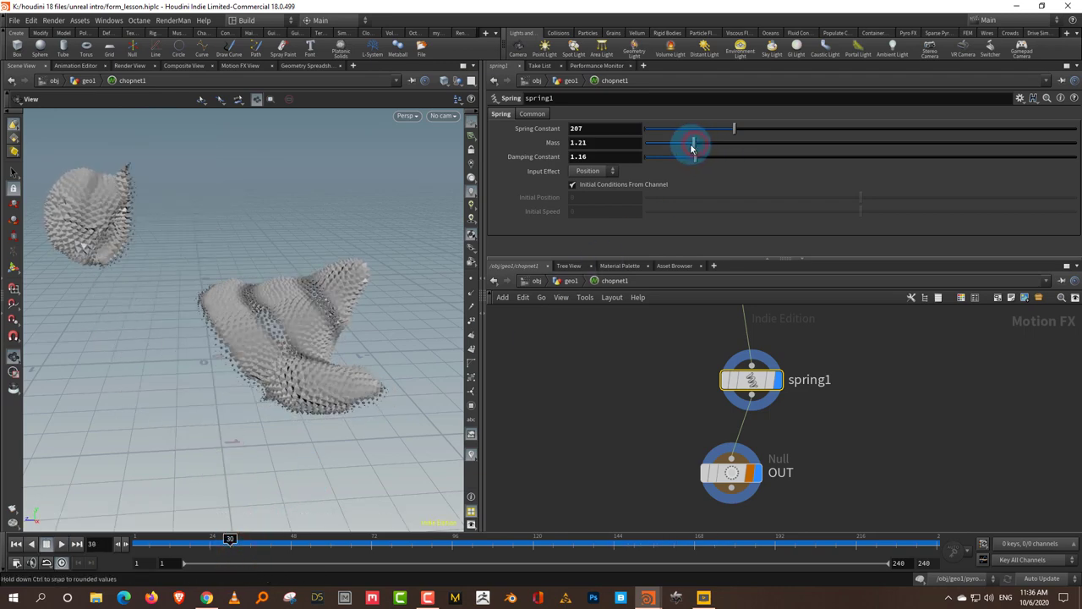
click(142, 539)
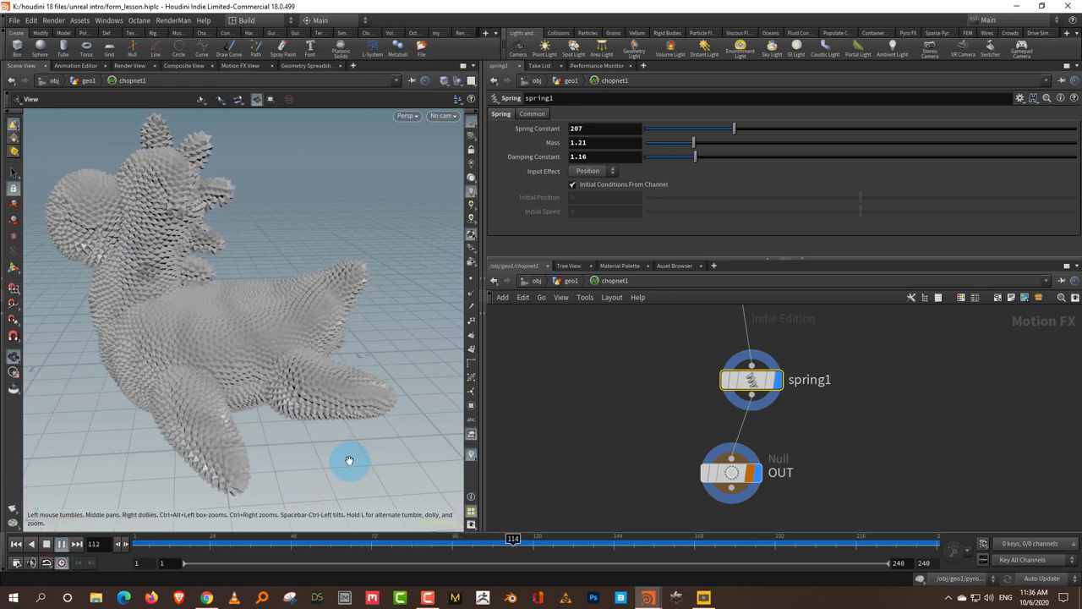
Set spring1's damping constant to 3.22 at frame 45 and replay the growth from frame 1
click(280, 539)
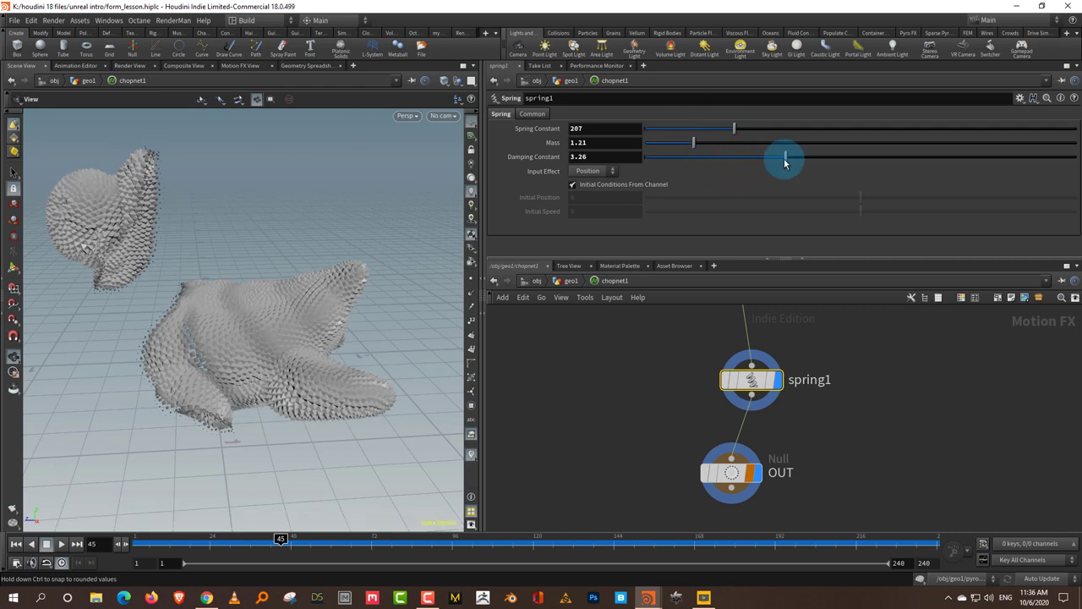
drag(785, 163, 784, 161)
click(138, 539)
click(61, 544)
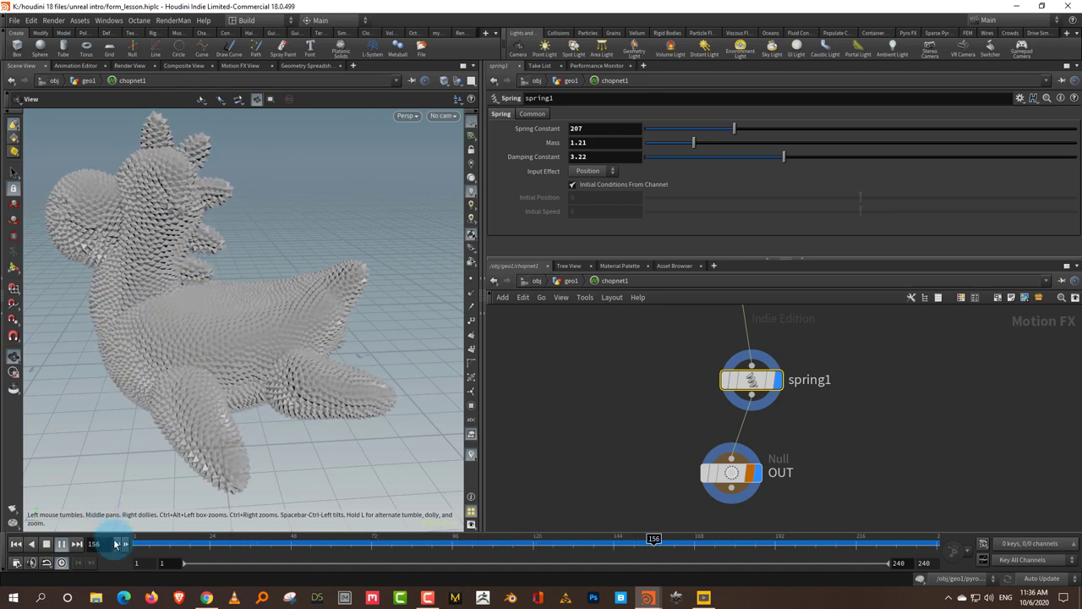
click(116, 544)
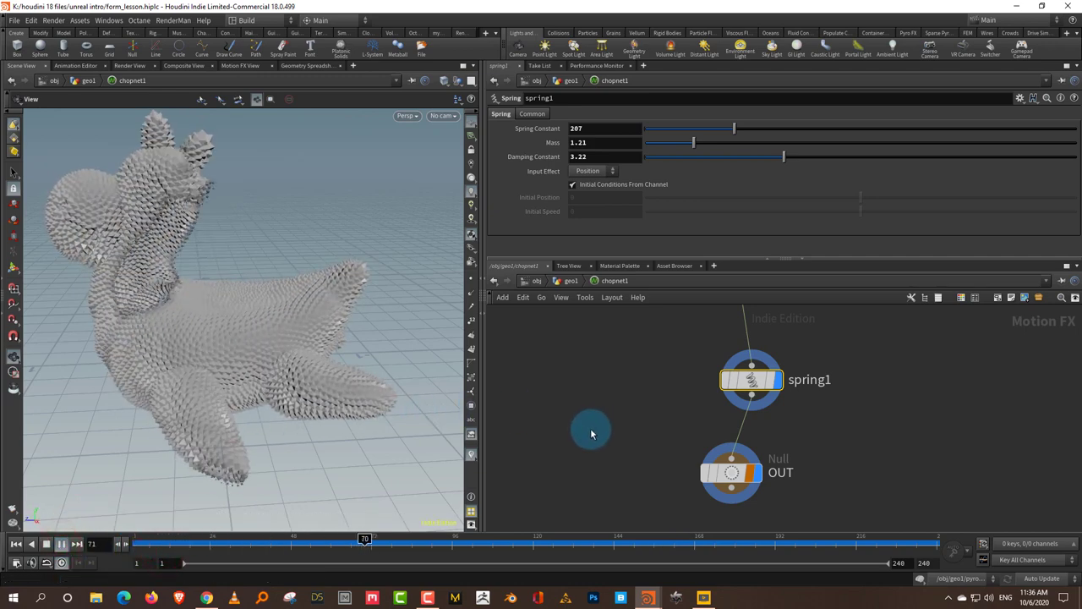
click(16, 544)
click(61, 543)
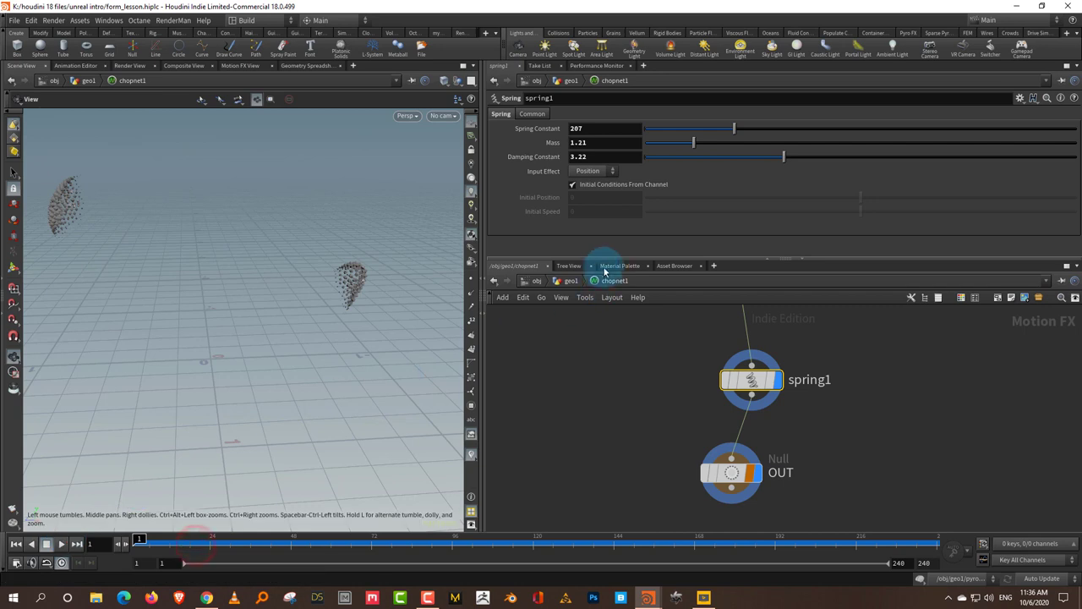
Return to geo1, set attribblur1's blurring iterations to 6, and play the animation
key(u)
drag(668, 393, 586, 434)
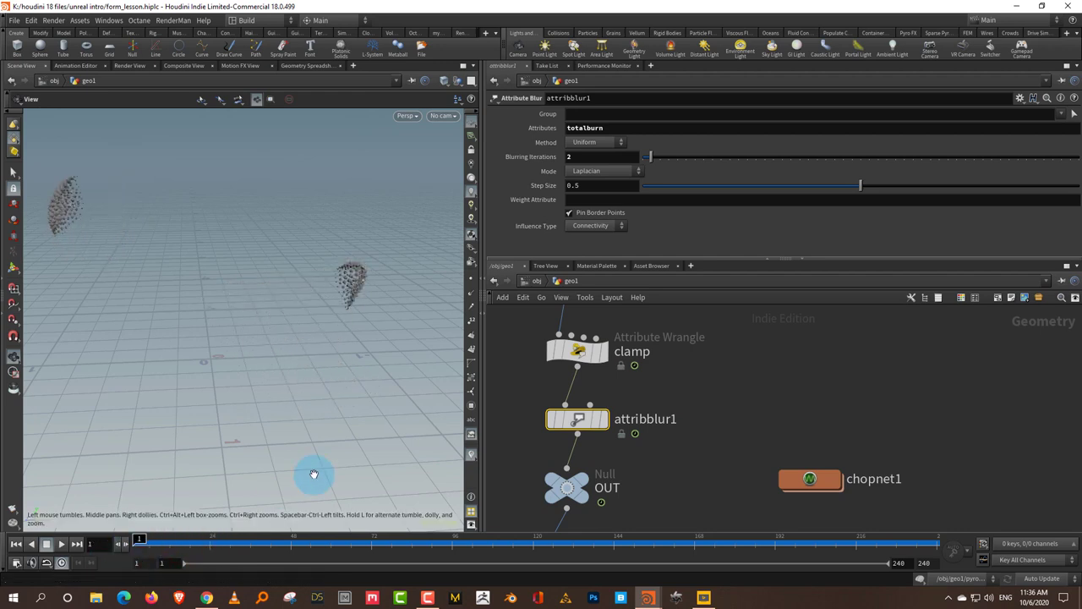
click(599, 418)
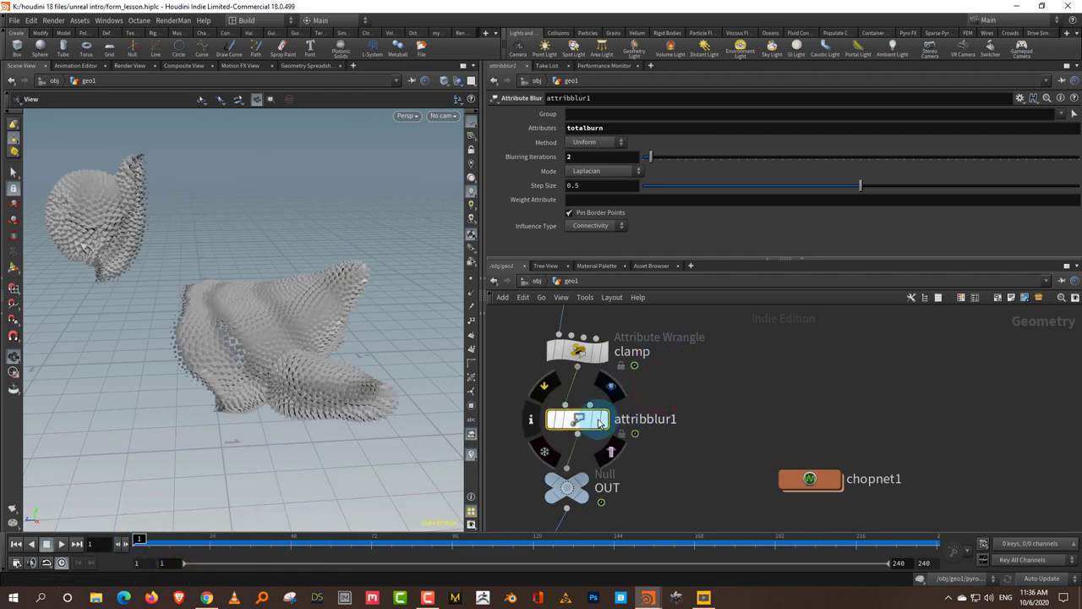
click(707, 364)
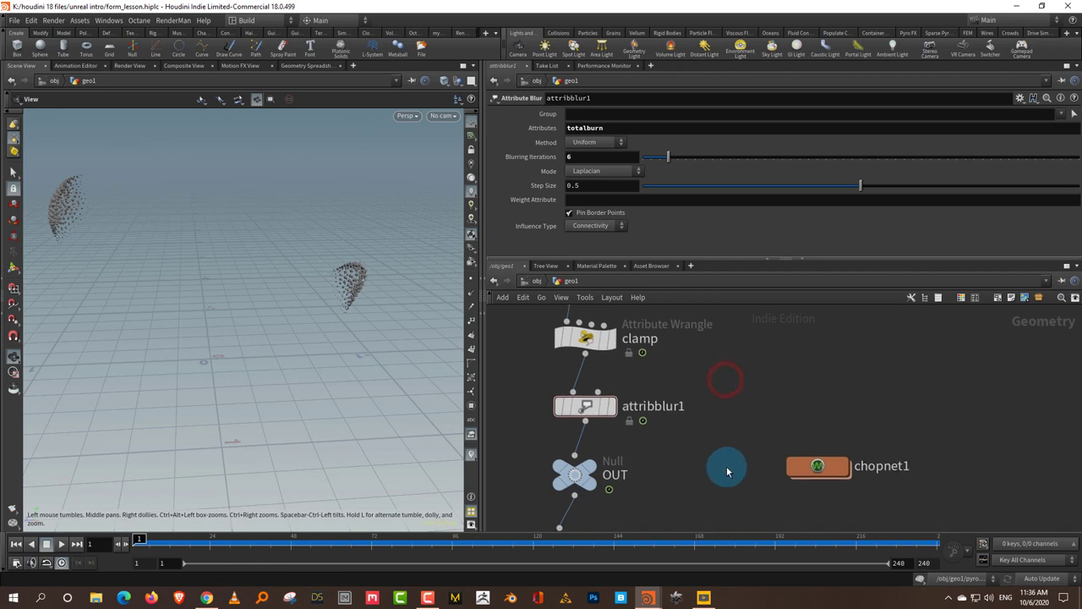
drag(850, 259, 851, 223)
click(722, 390)
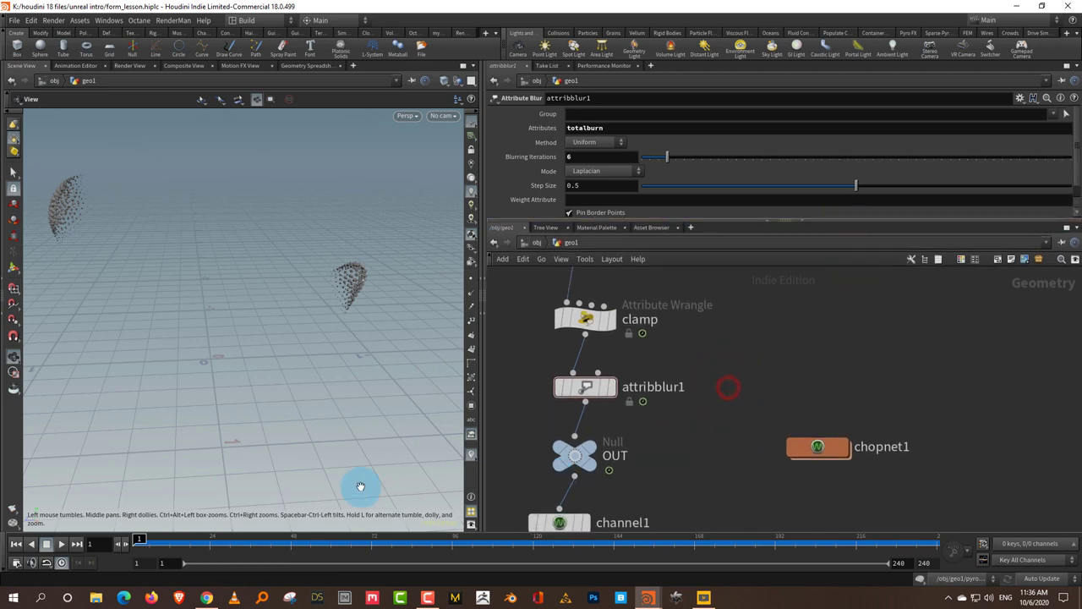
click(60, 546)
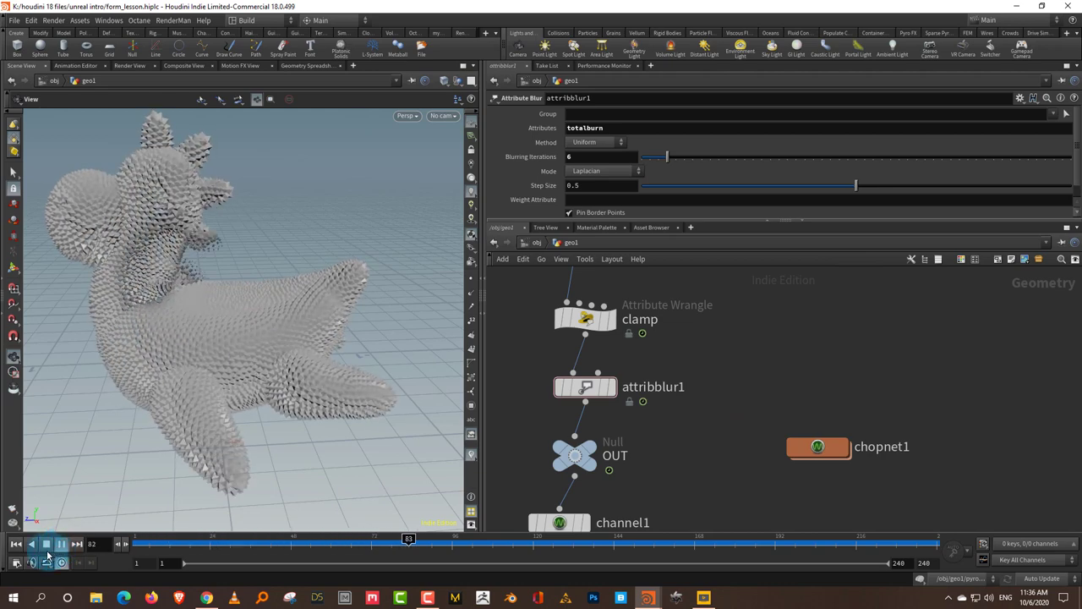
Select color1, enlarge its parameter area to show the whole attribute ramp, and scrub the timeline to frame 34
drag(330, 545, 267, 539)
middle_drag(621, 443, 740, 389)
click(685, 363)
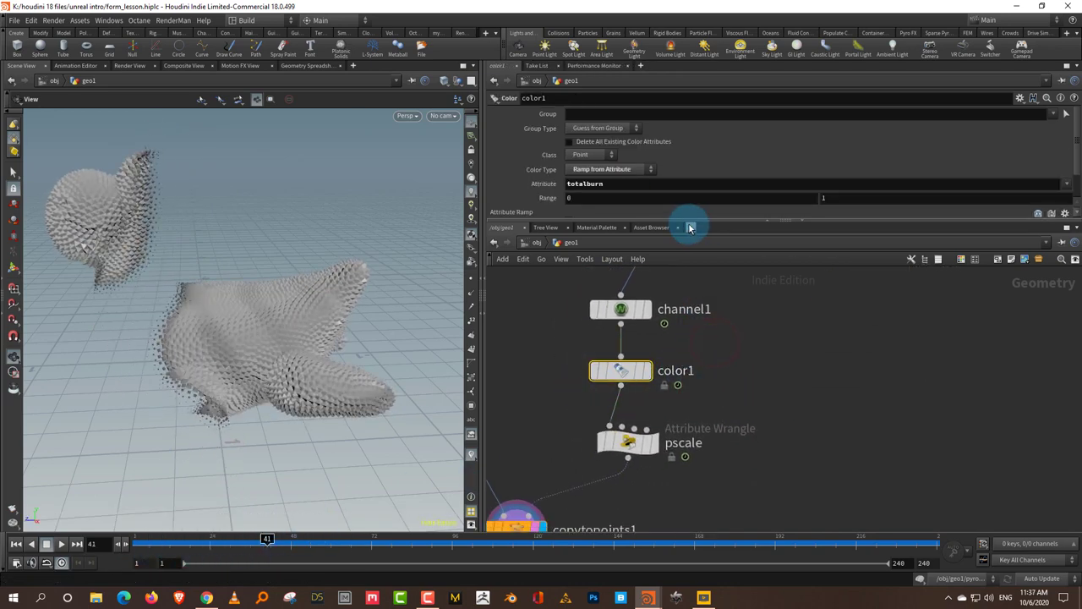
drag(701, 221, 702, 311)
drag(135, 545, 177, 556)
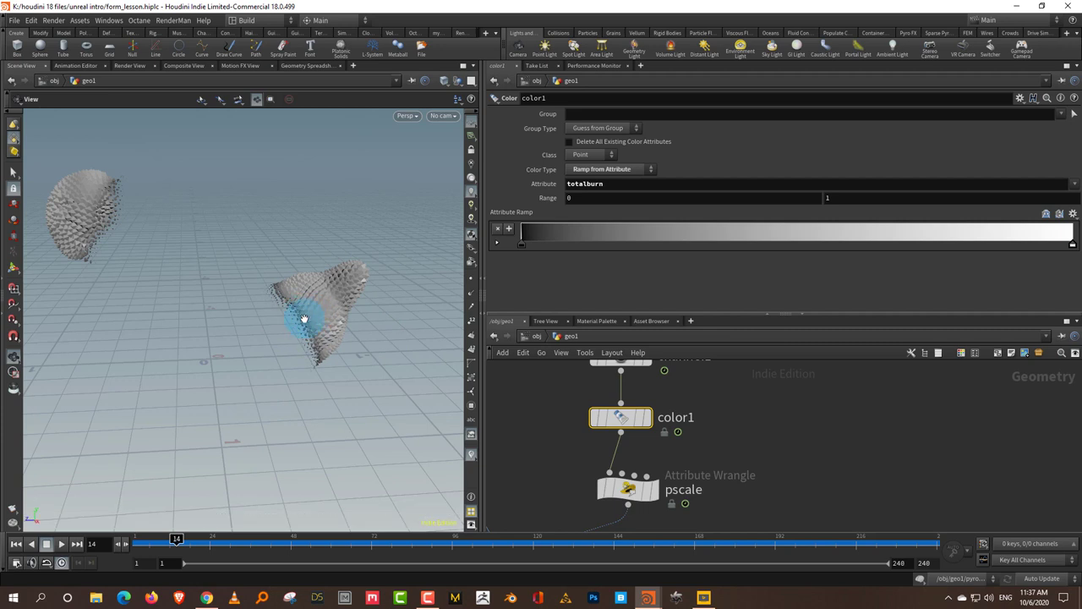
drag(187, 531, 249, 486)
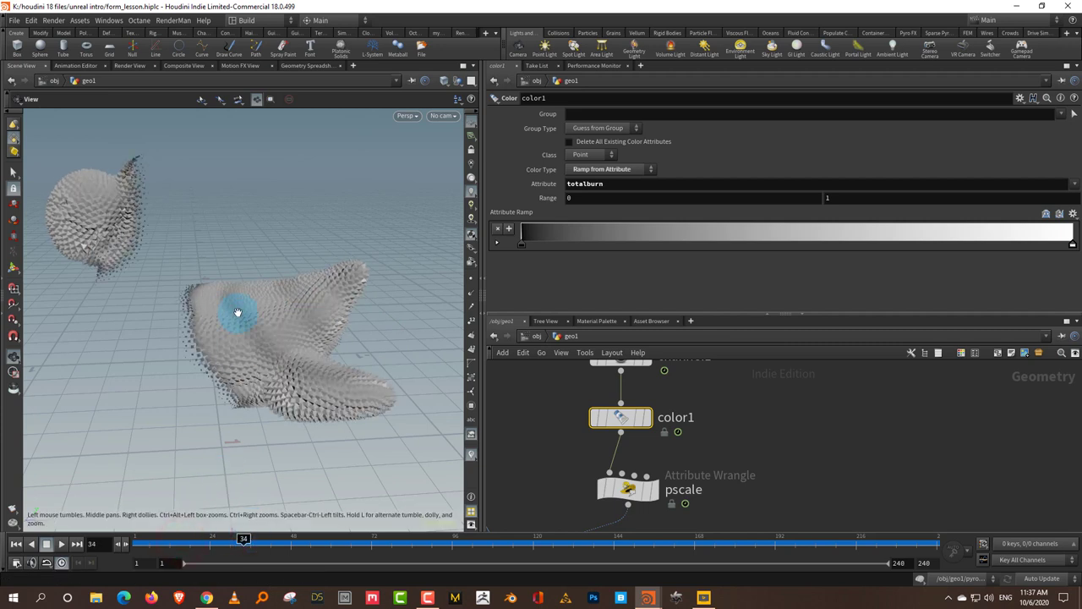
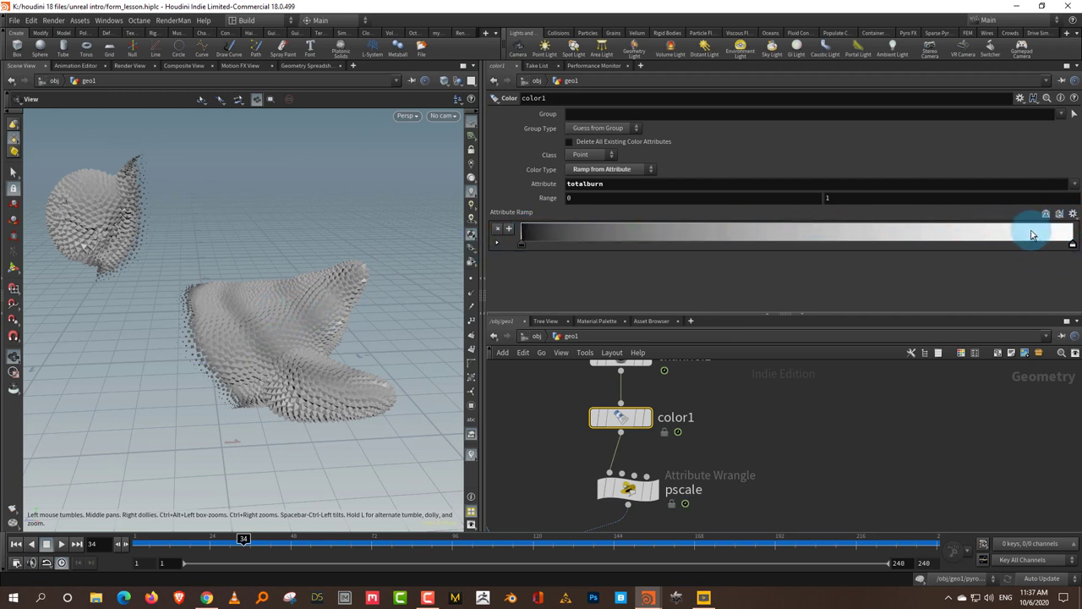
Give color1's attribute ramp a white point near its end and a black (000000FF) end point
drag(1073, 245, 1025, 244)
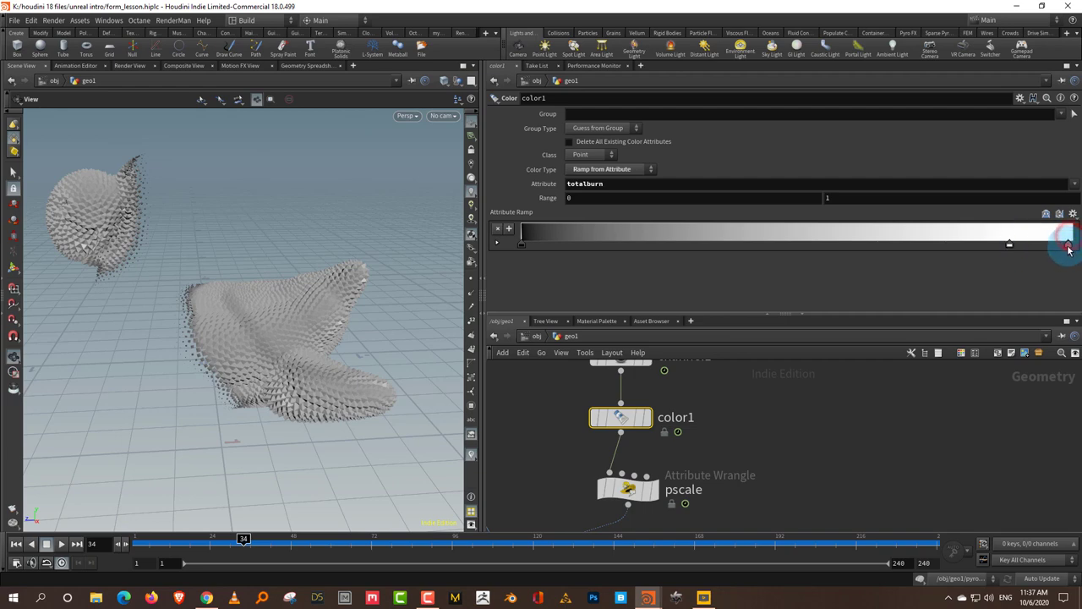
double_click(1069, 244)
drag(933, 314, 885, 324)
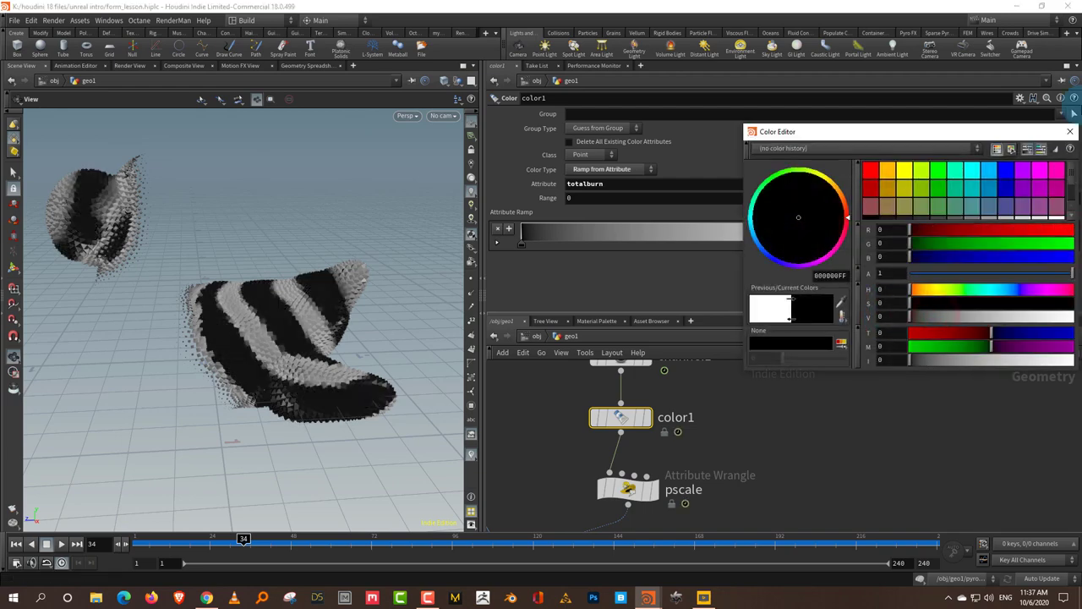
click(1072, 132)
Move the ramp's white point to about two-thirds of its length and preview the banded colors over the animation
drag(1014, 246, 887, 245)
drag(165, 544, 702, 541)
key(Up)
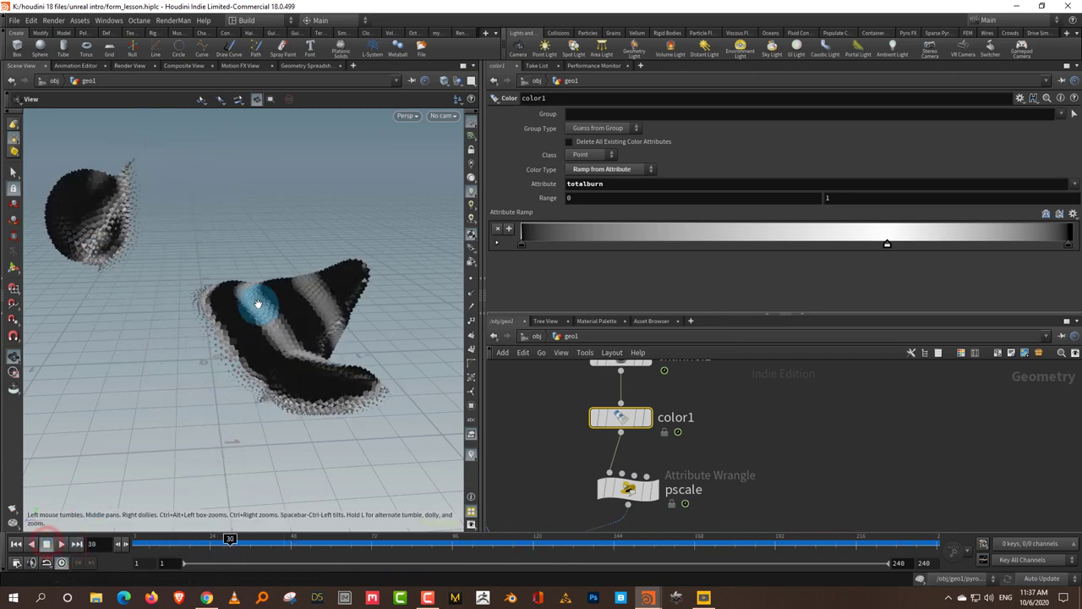
Examine the banded copies from another angle and scrub the animation to frame 119
mouse_move(266, 315)
mouse_down()
mouse_move(290, 295)
mouse_move(249, 321)
mouse_move(286, 311)
mouse_up()
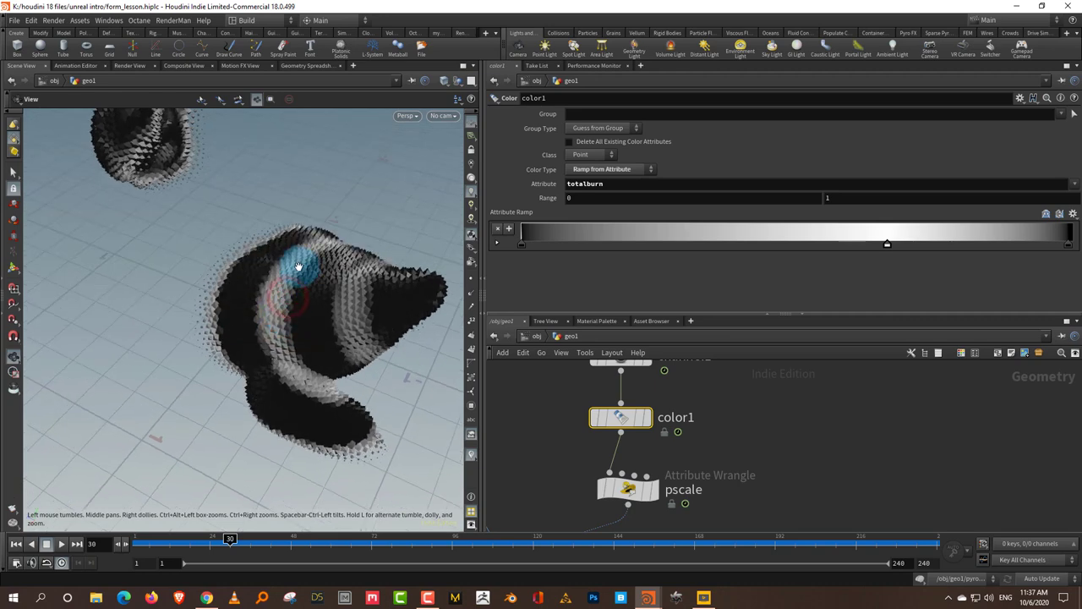
drag(229, 538, 327, 539)
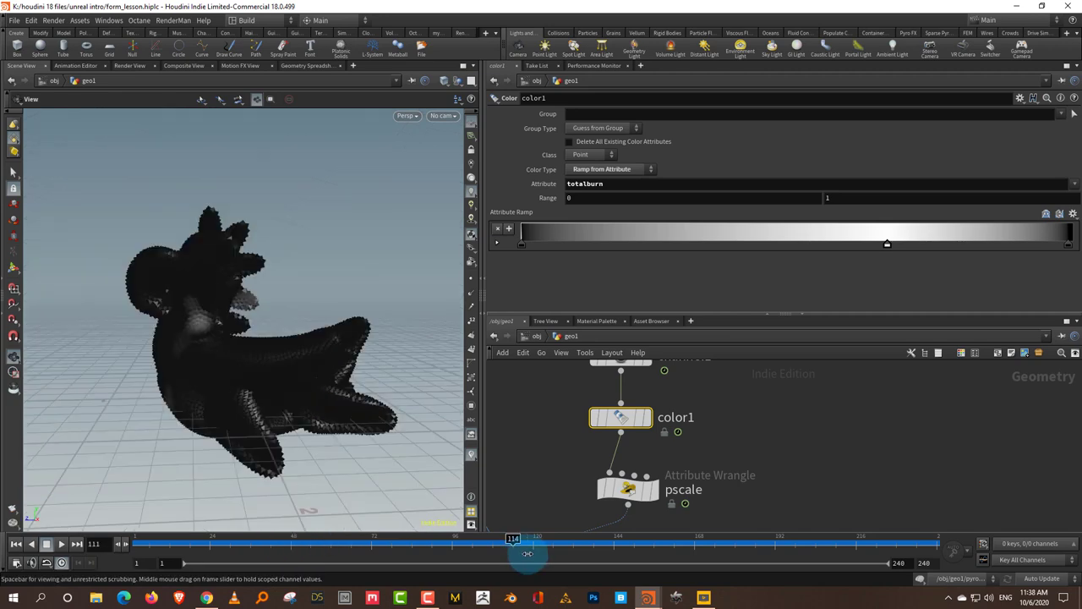
click(691, 417)
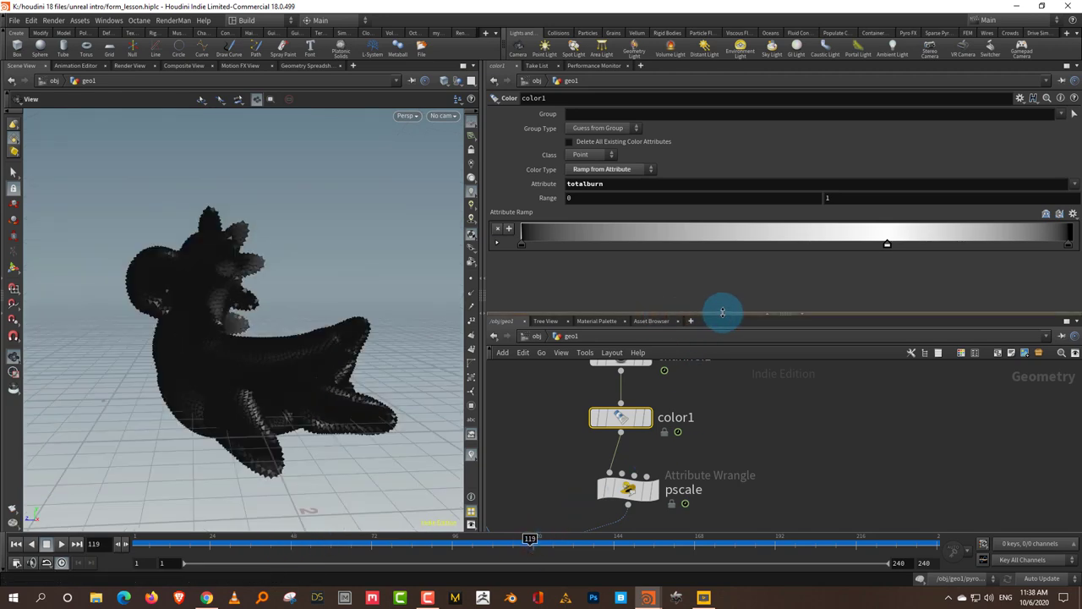
Move platonic1 and normal2 together closer to copytopoints1 in the network
drag(722, 312, 725, 291)
scroll(769, 432, down, 5)
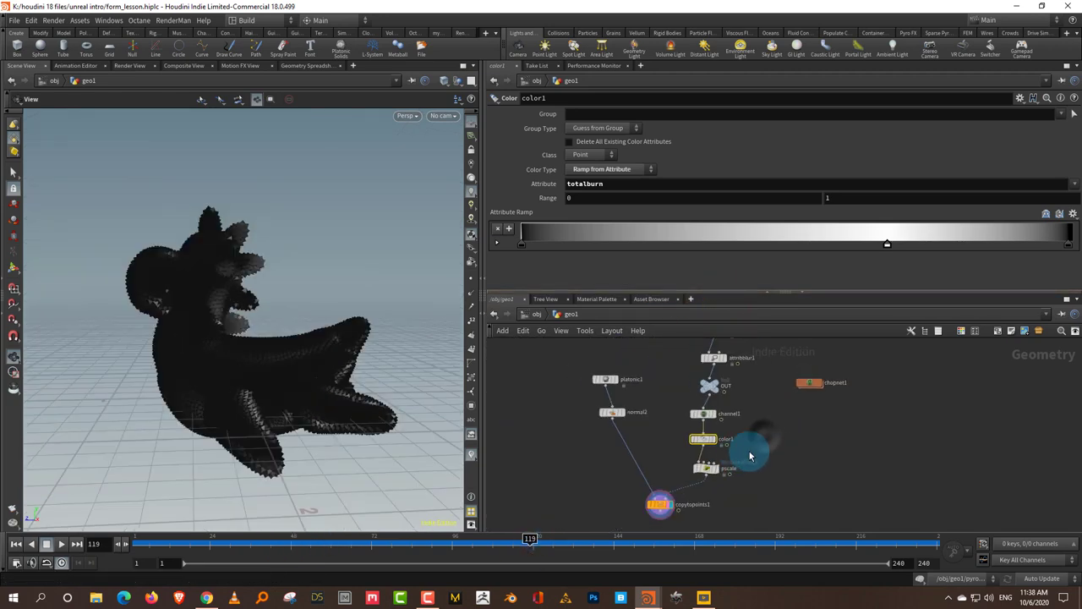
middle_drag(749, 456, 587, 435)
drag(584, 362, 633, 444)
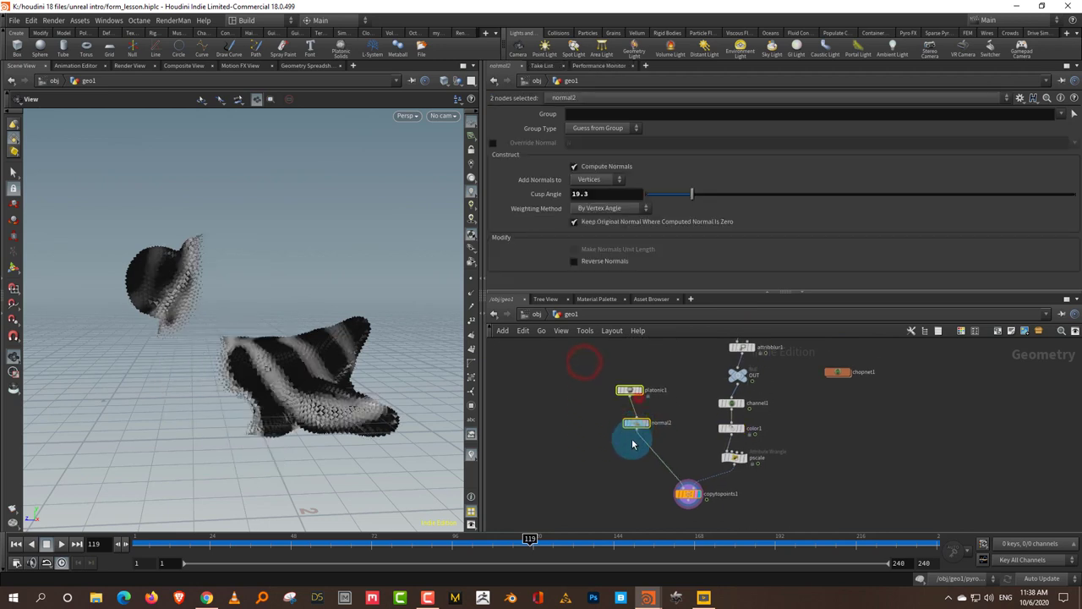
drag(635, 394, 691, 412)
click(681, 398)
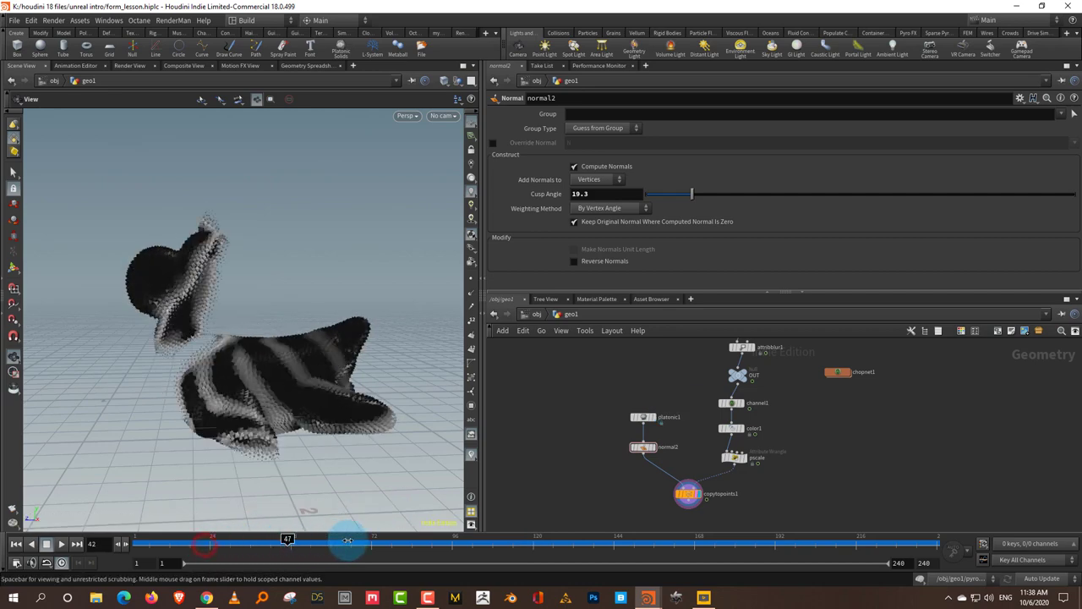
Scrub the animation to frame 68 and examine the striped toy from other angles
drag(526, 538, 356, 536)
drag(258, 418, 355, 429)
click(791, 454)
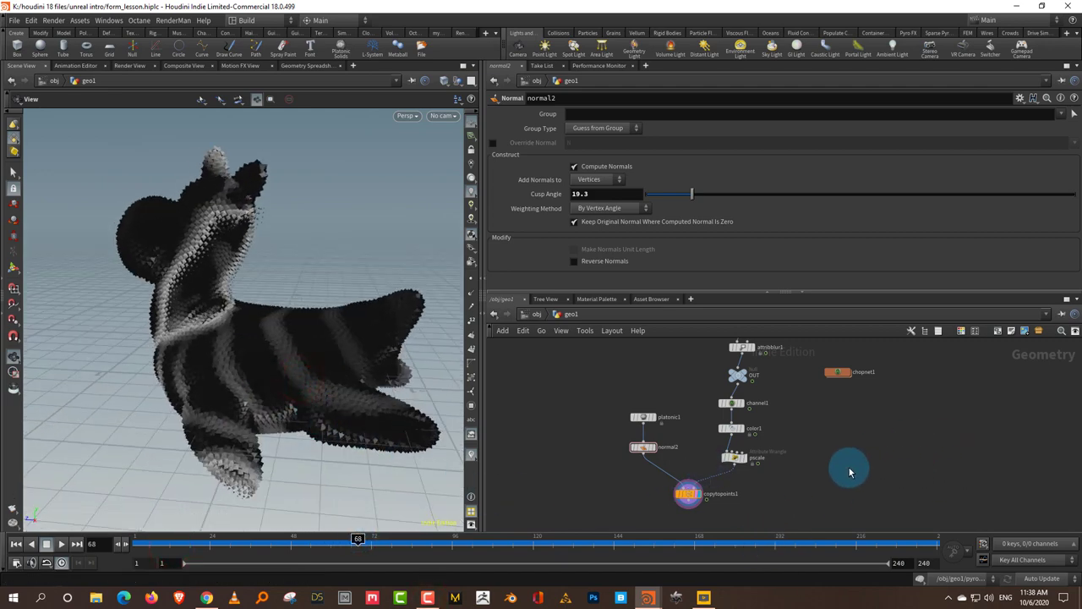
middle_drag(850, 473, 843, 449)
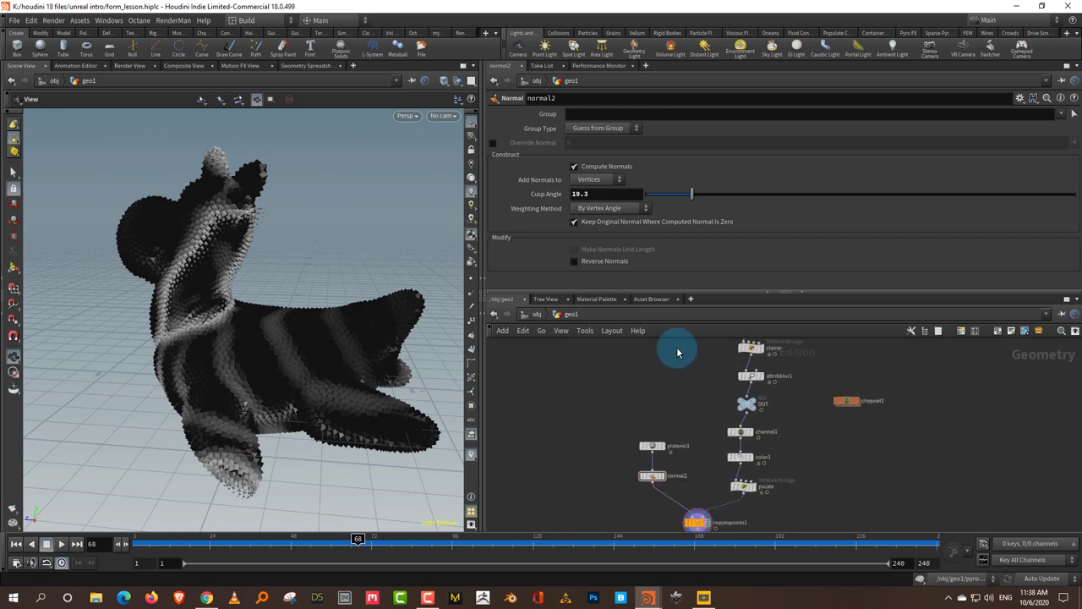
drag(722, 291, 725, 242)
click(803, 437)
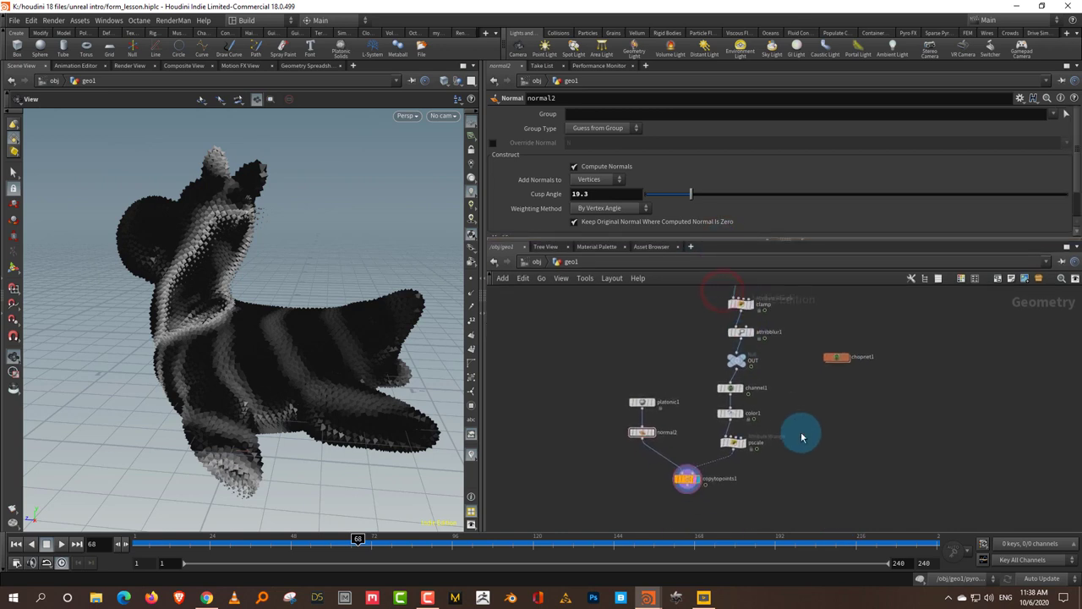
alt+drag(290, 345, 443, 358)
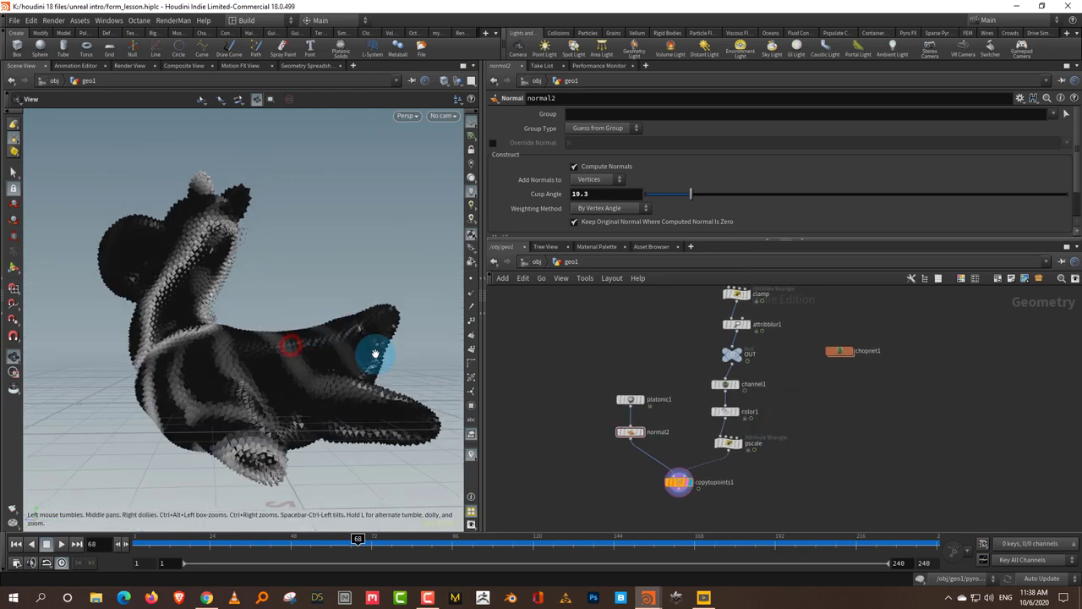
Add a ROP Alembic Output node below copytopoints1
middle_drag(754, 478, 757, 452)
scroll(736, 463, up, 3)
key(Tab)
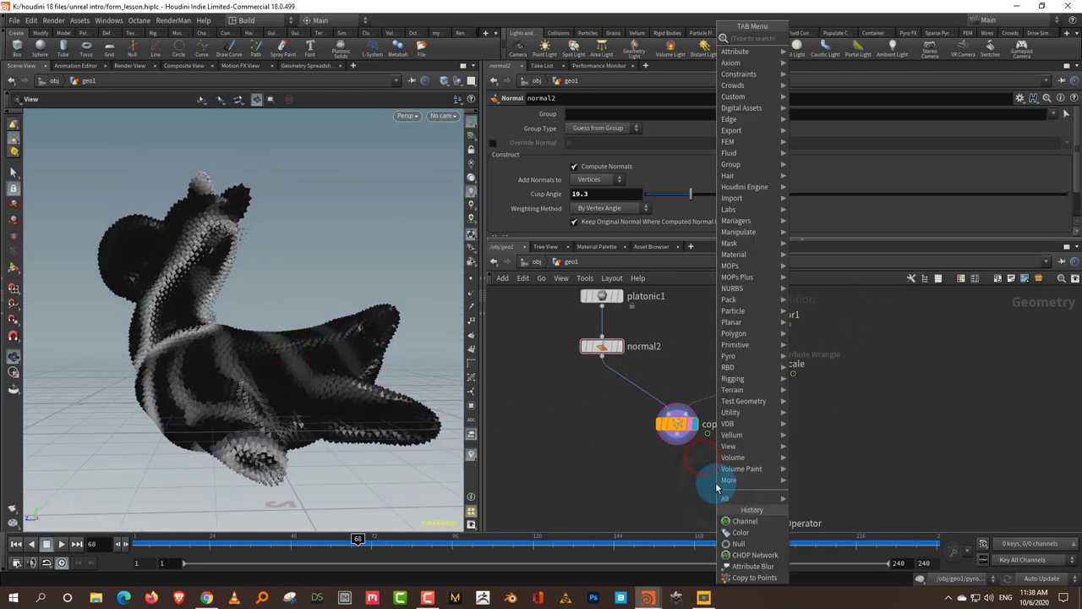
text(rop)
click(865, 45)
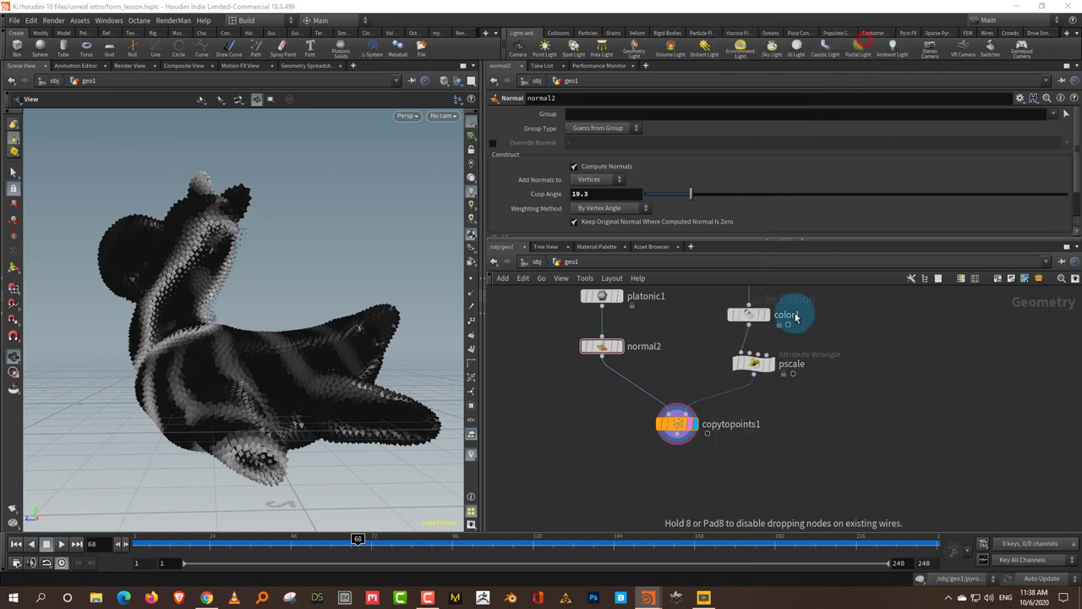
click(719, 489)
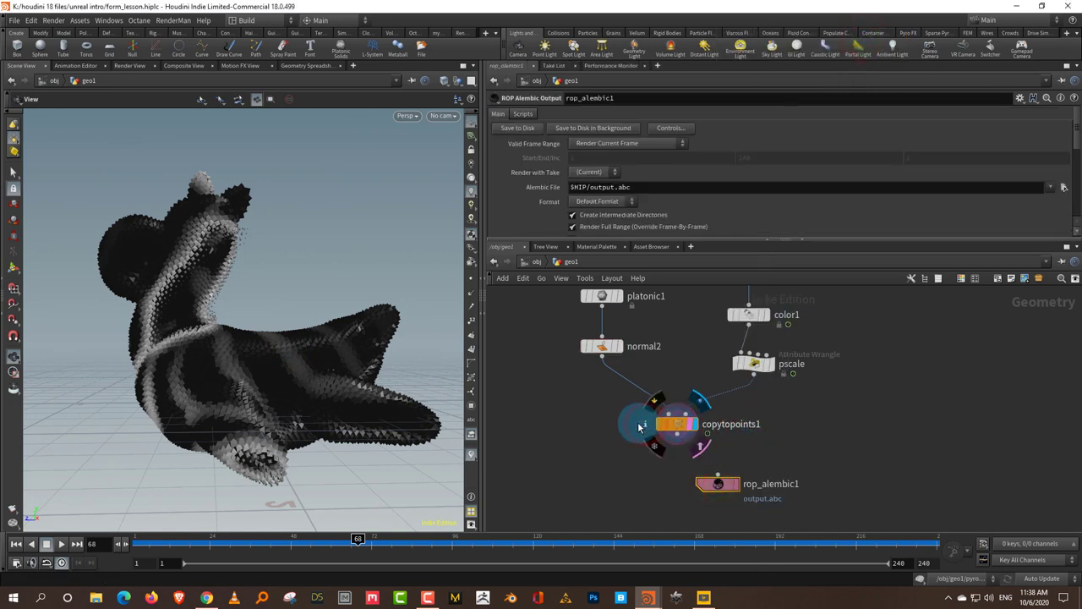
Review copytopoints1's attributes, then insert an Attribute Delete node between pscale and copytopoints1 and display it
click(641, 428)
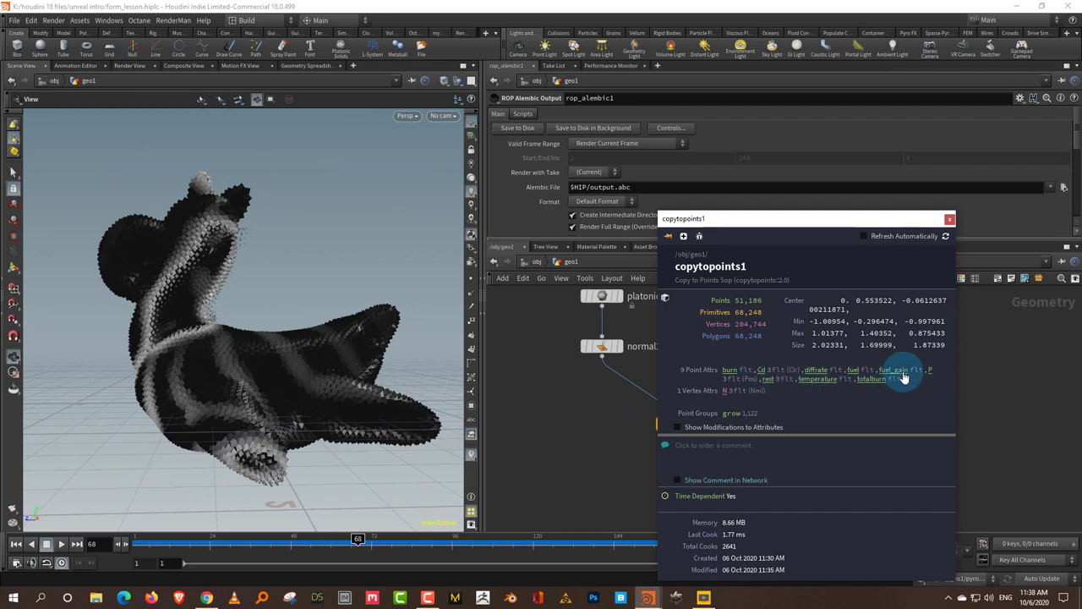
key(Tab)
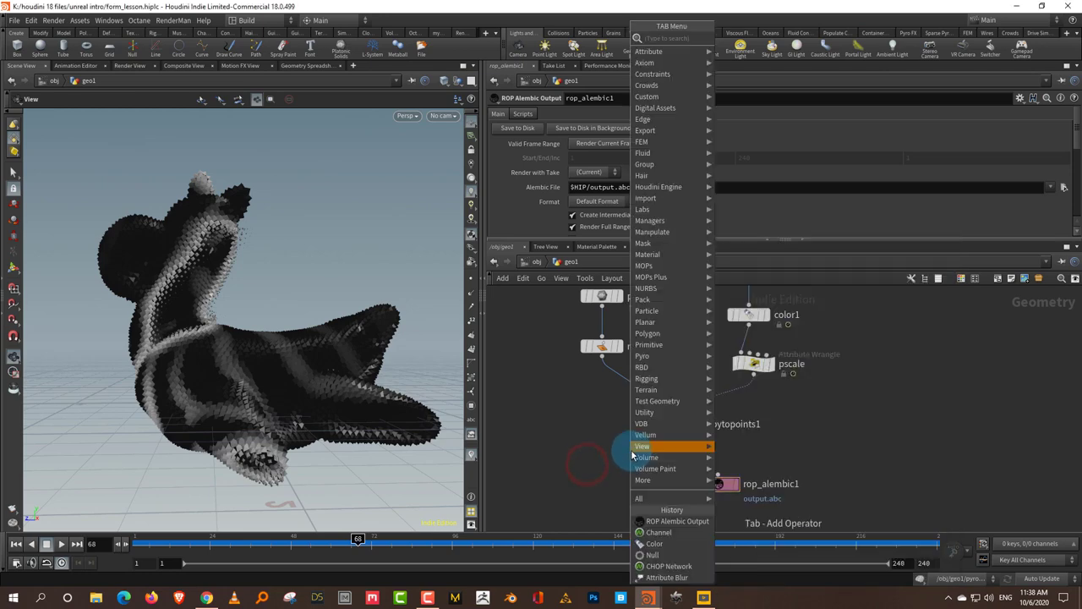
text(del)
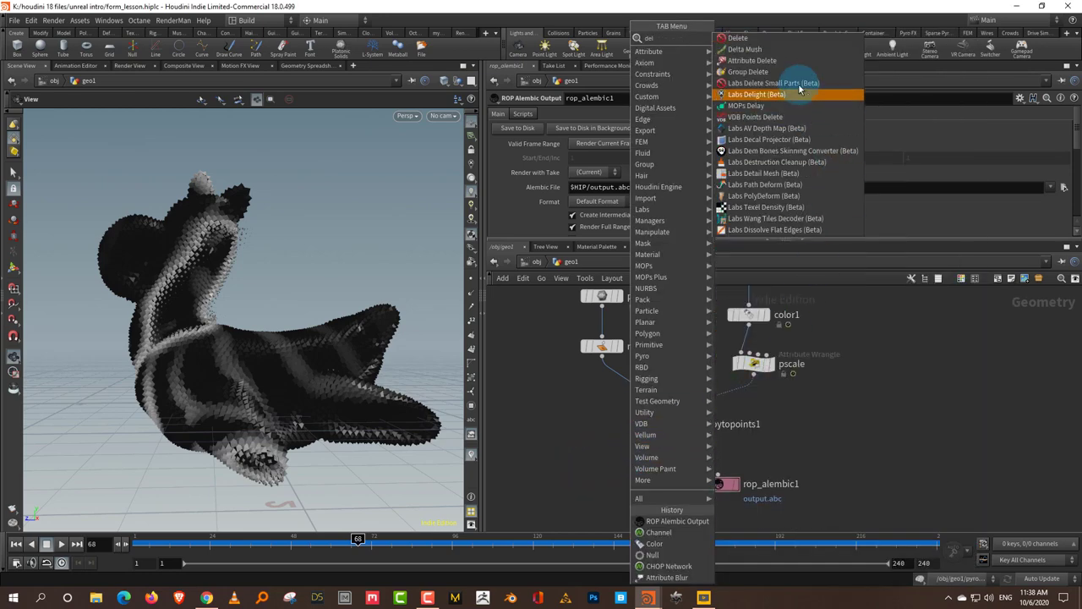
click(786, 62)
click(728, 401)
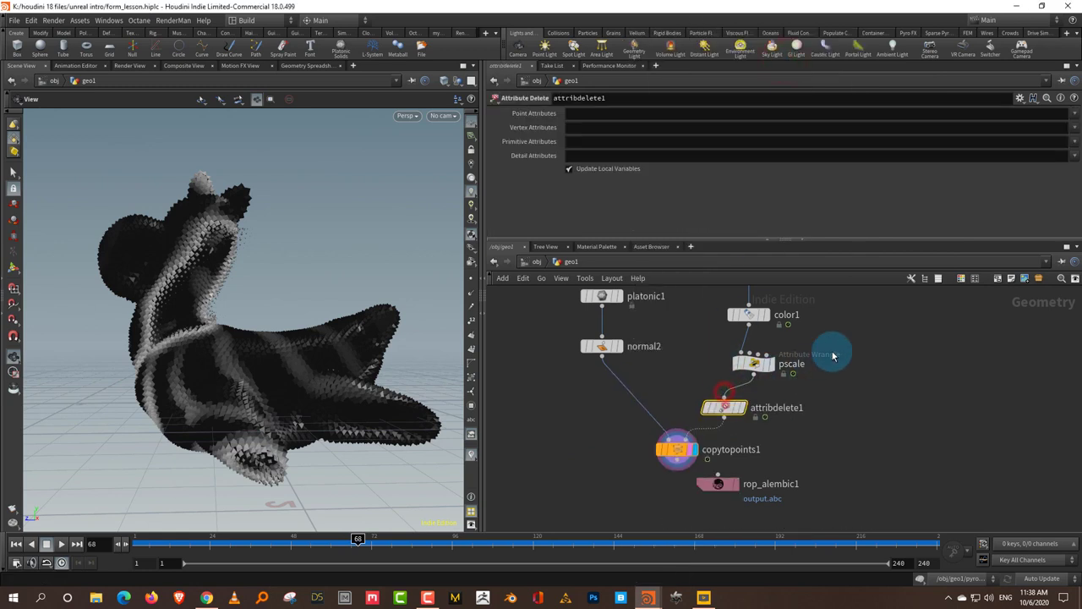
click(744, 409)
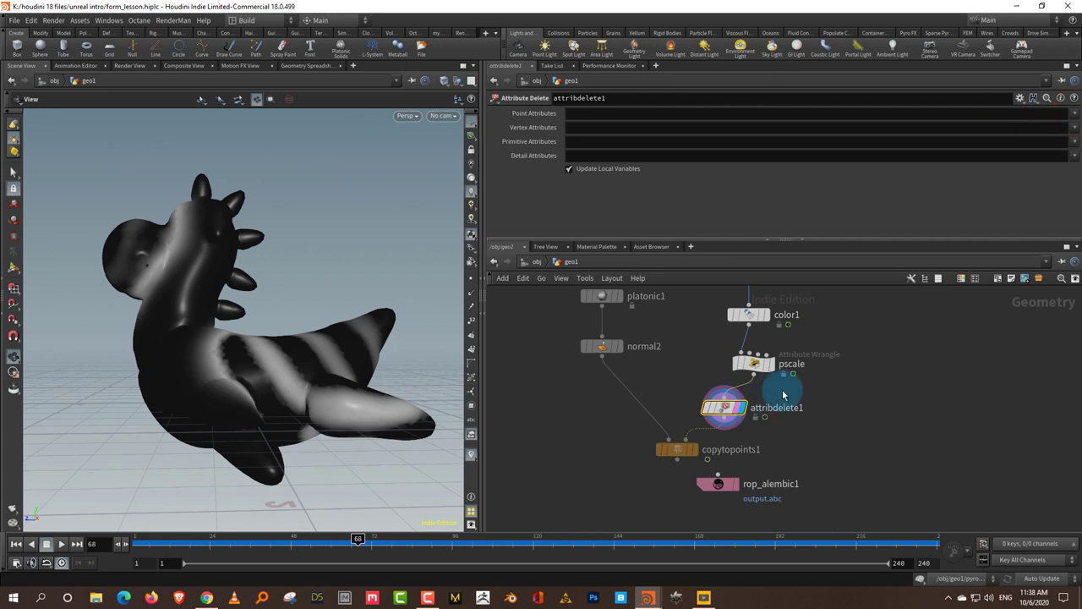
Set attribdelete1 to remove the point attributes P, diffrate, fuel, fuel_gain, rest, temperature and totalburn
click(1073, 113)
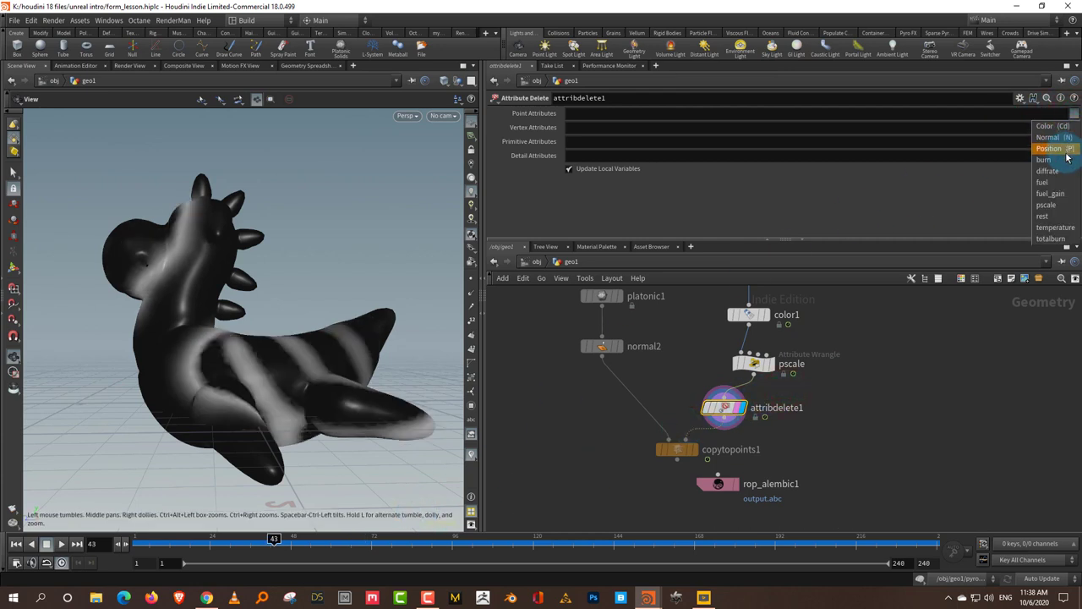
click(1057, 148)
click(1073, 113)
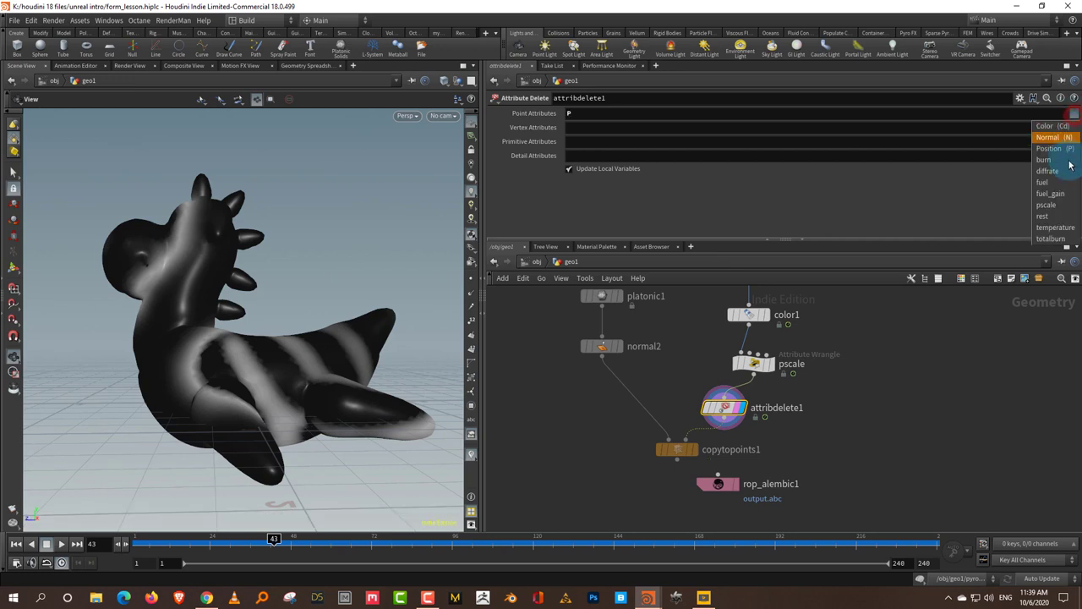
click(1068, 172)
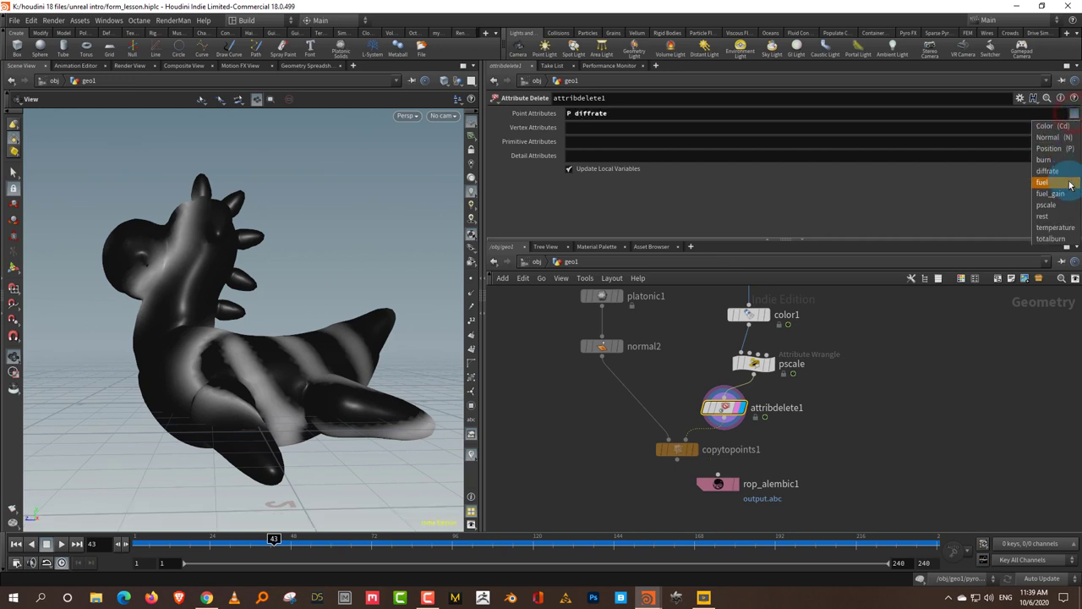
click(1070, 185)
click(1073, 114)
click(1051, 194)
click(1074, 115)
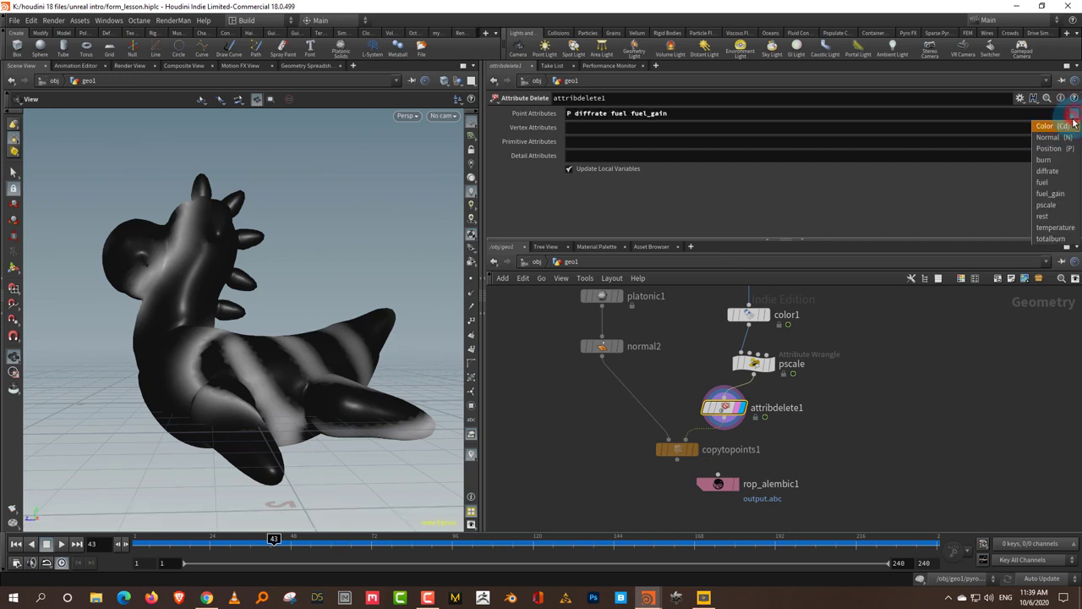
click(1065, 218)
click(1073, 114)
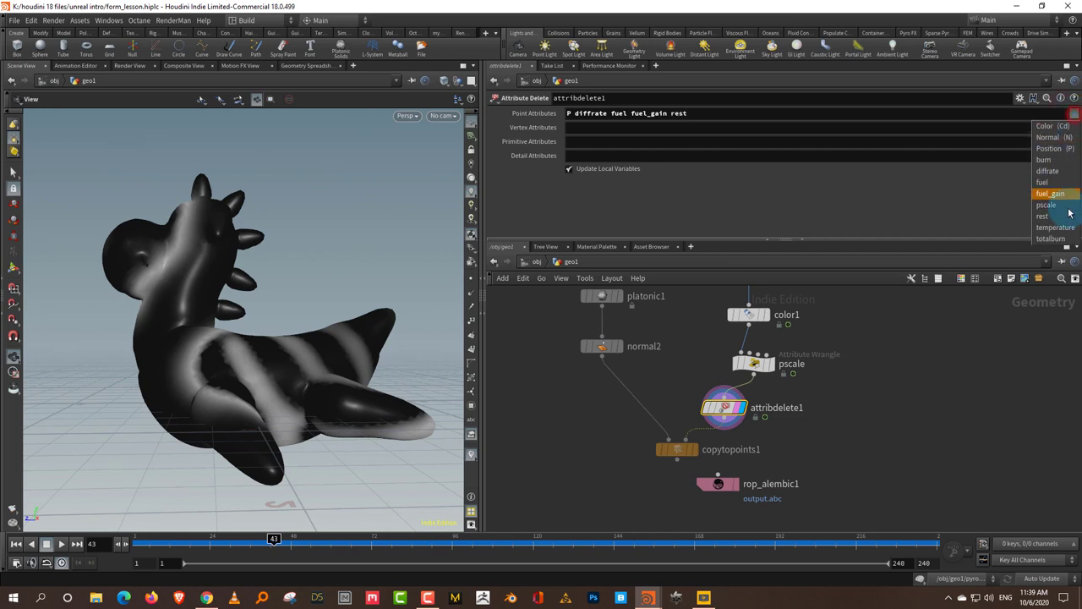
click(1068, 227)
click(1073, 114)
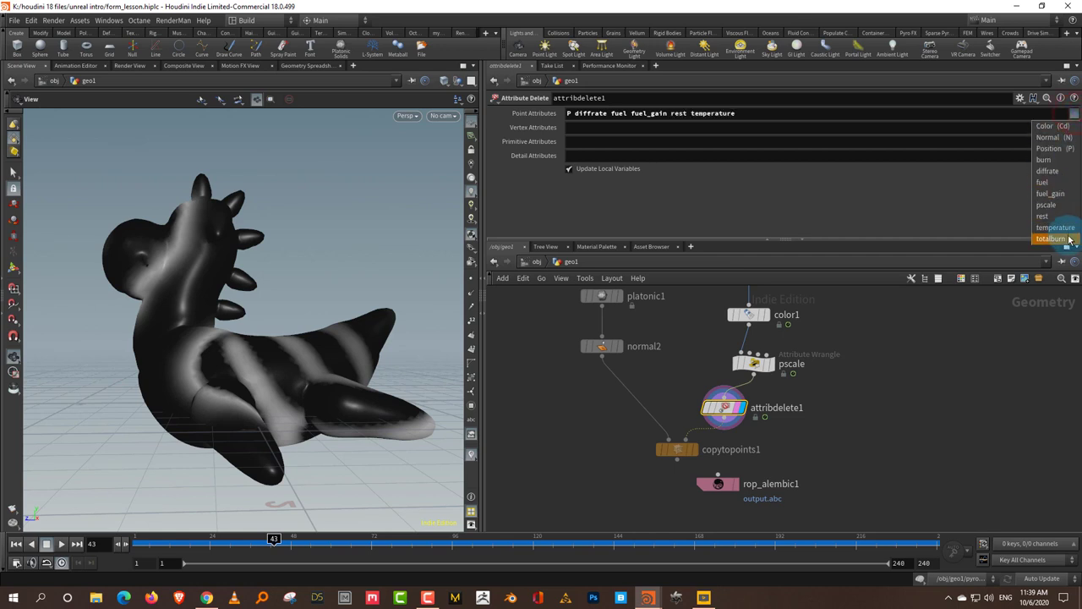
click(1069, 239)
click(870, 408)
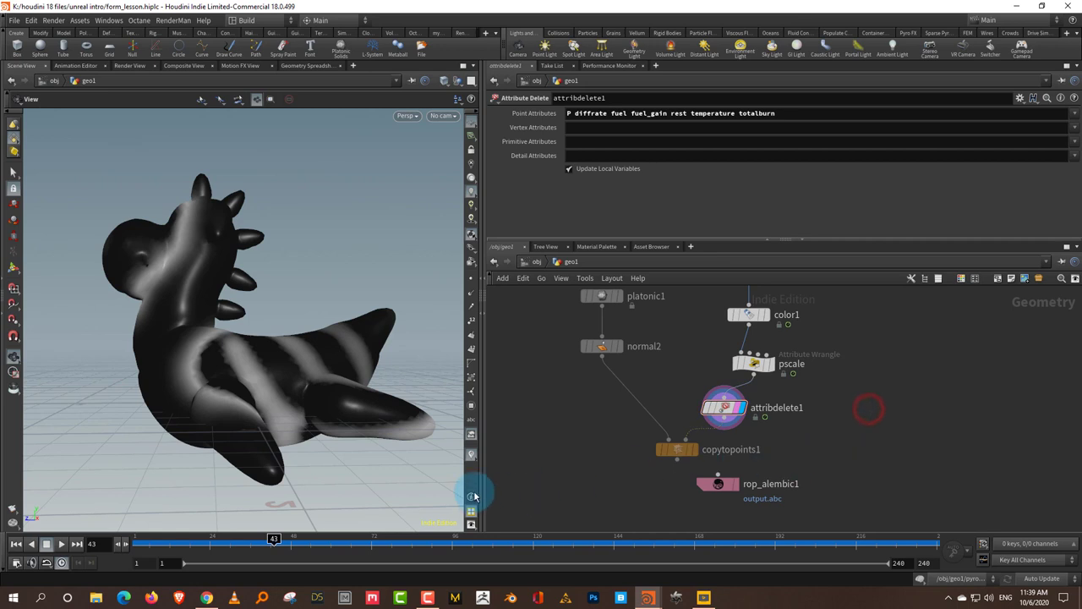
Display copytopoints1 again, inspect its point attributes, and scrub the timeline to frame 33
click(655, 448)
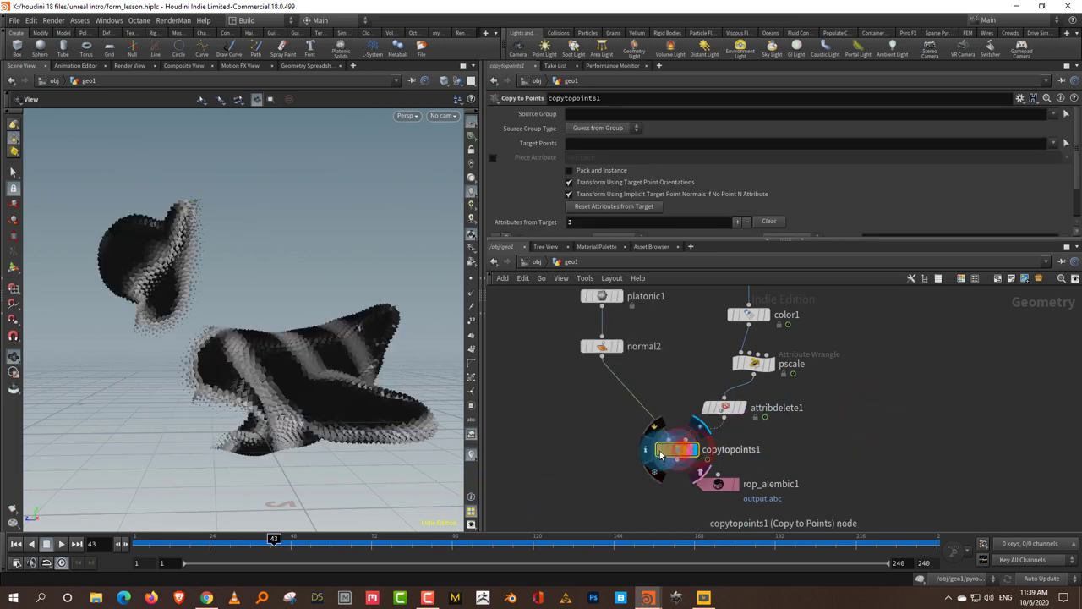
middle_click(657, 449)
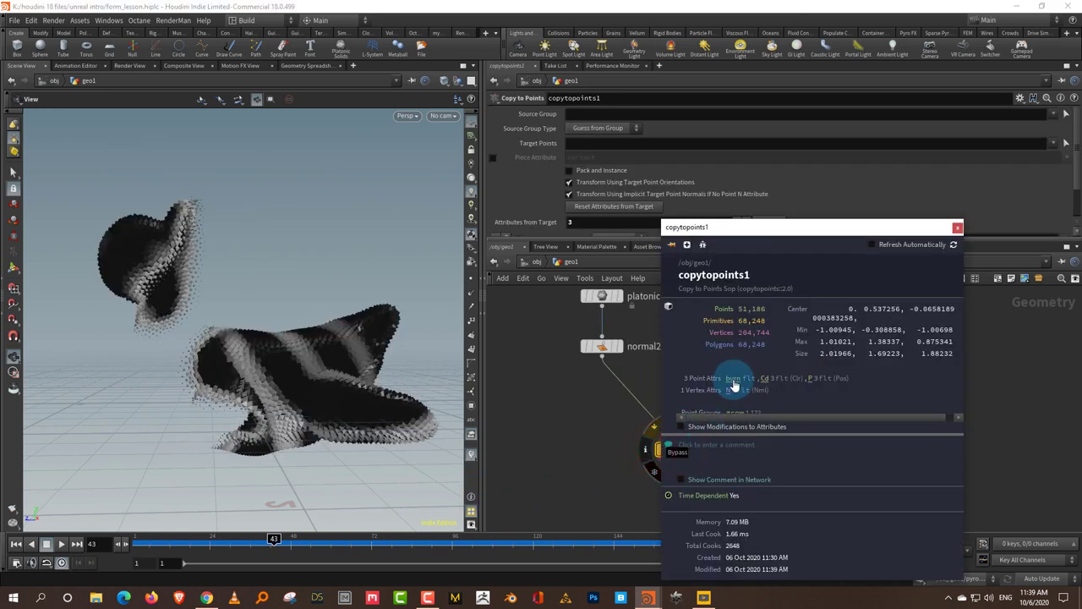
drag(263, 538, 241, 554)
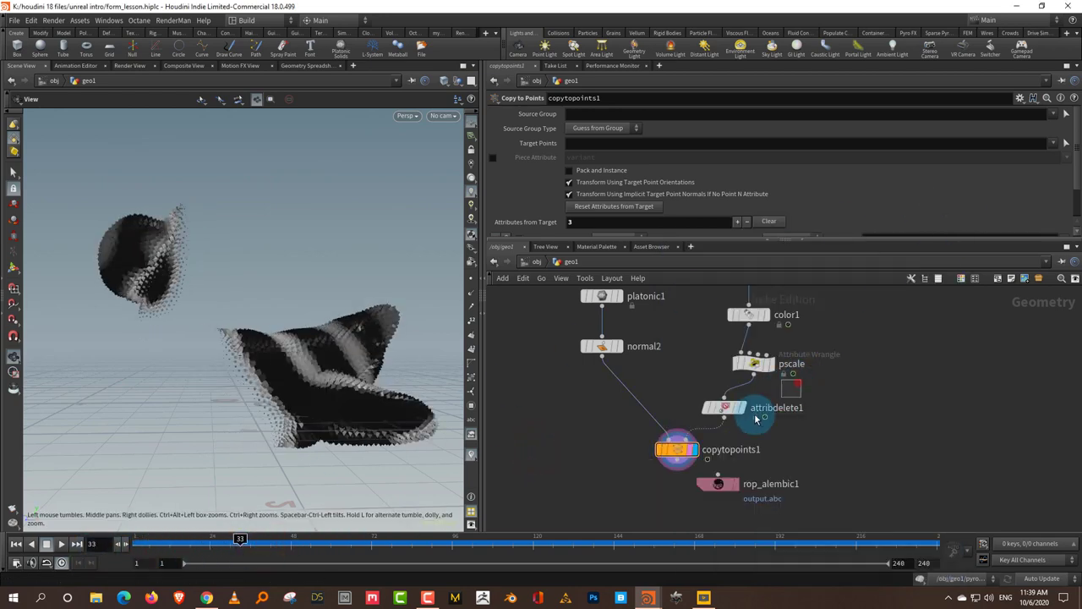
Add burn to the point attributes that attribdelete1 removes
click(753, 415)
click(1075, 113)
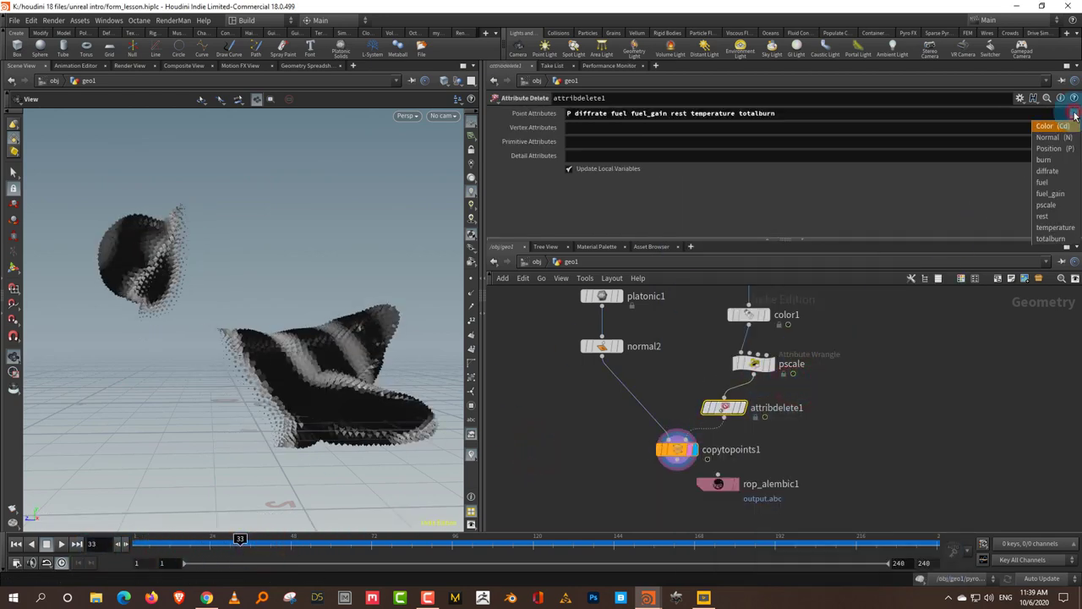
click(1068, 160)
Check copytopoints1's remaining point attributes and return the timeline to frame 1
mouse_move(200, 541)
mouse_down()
mouse_move(170, 541)
mouse_move(240, 539)
mouse_up()
middle_click(649, 453)
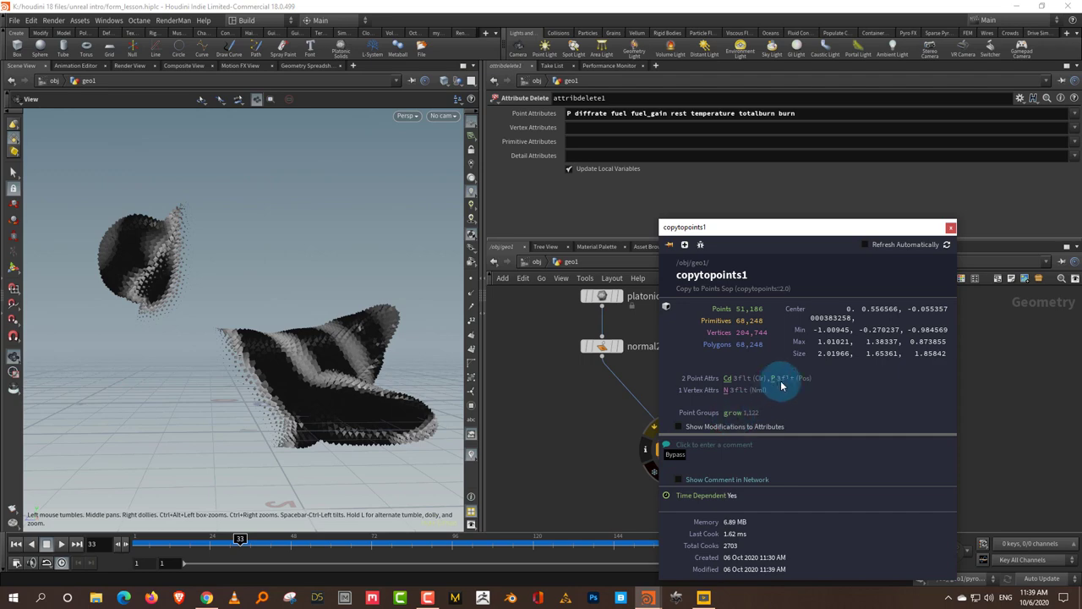
click(593, 441)
drag(288, 526, 139, 538)
Set rop_alembic1's valid frame range to Render Frame Range
click(718, 484)
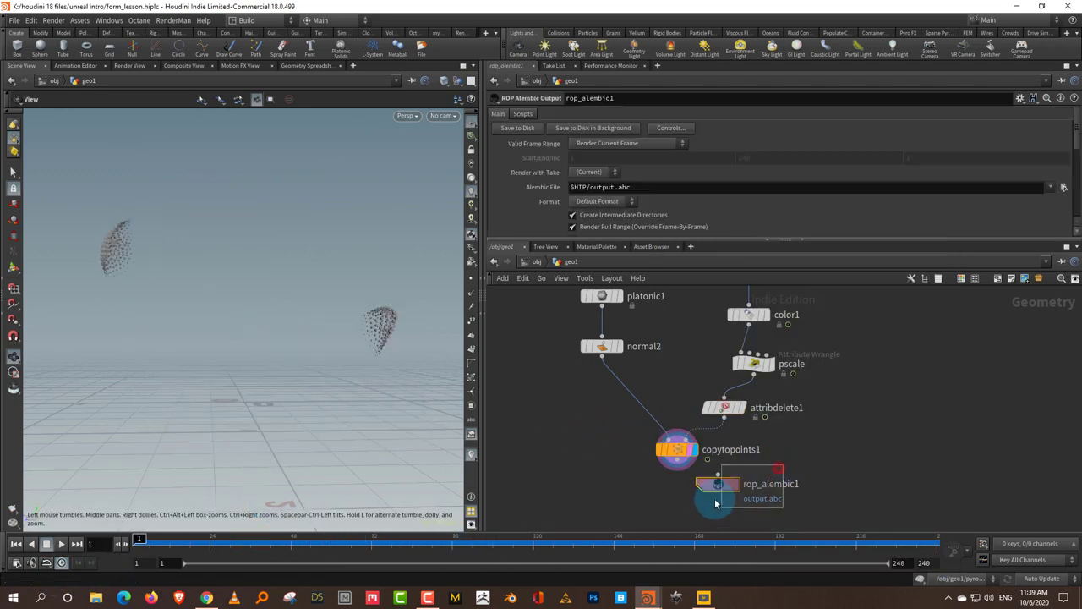
click(646, 145)
click(652, 176)
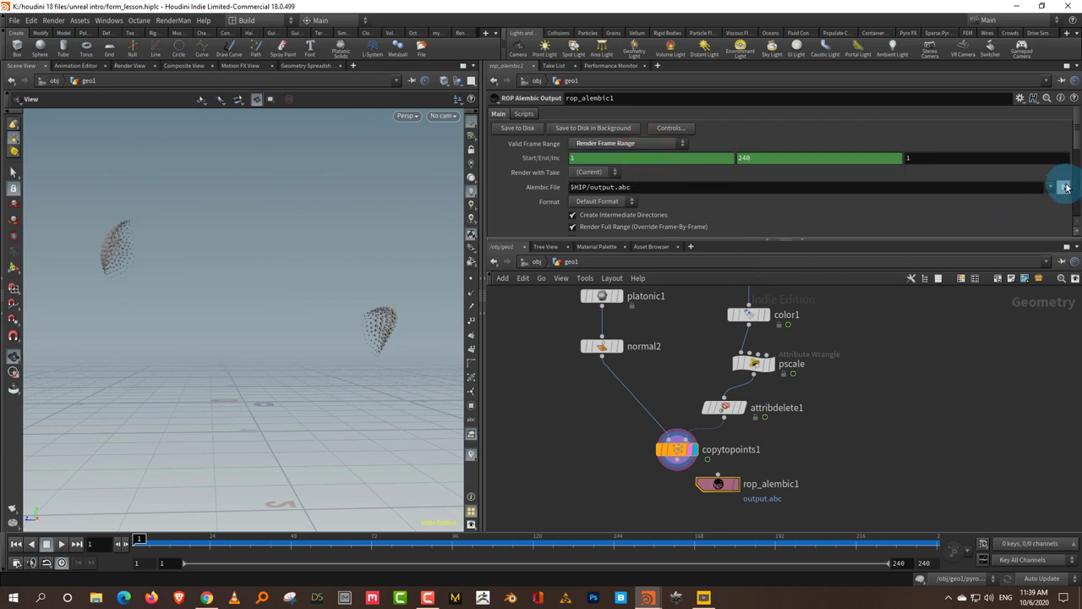
Set rop_alembic1's output file to $HIP/toy_form.abc and connect copytopoints1 to its input
click(1065, 188)
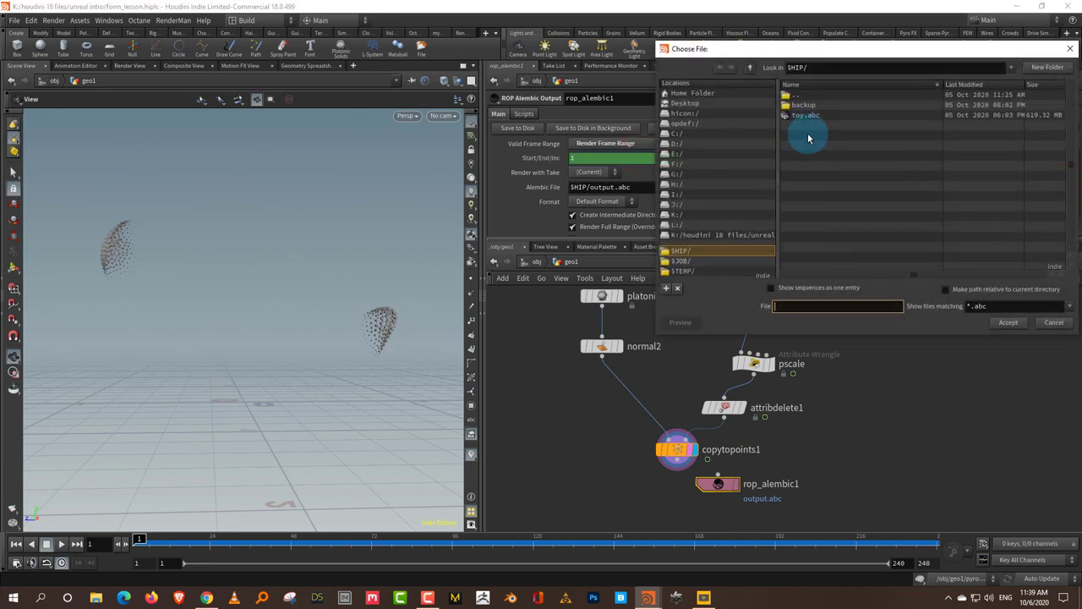
click(808, 116)
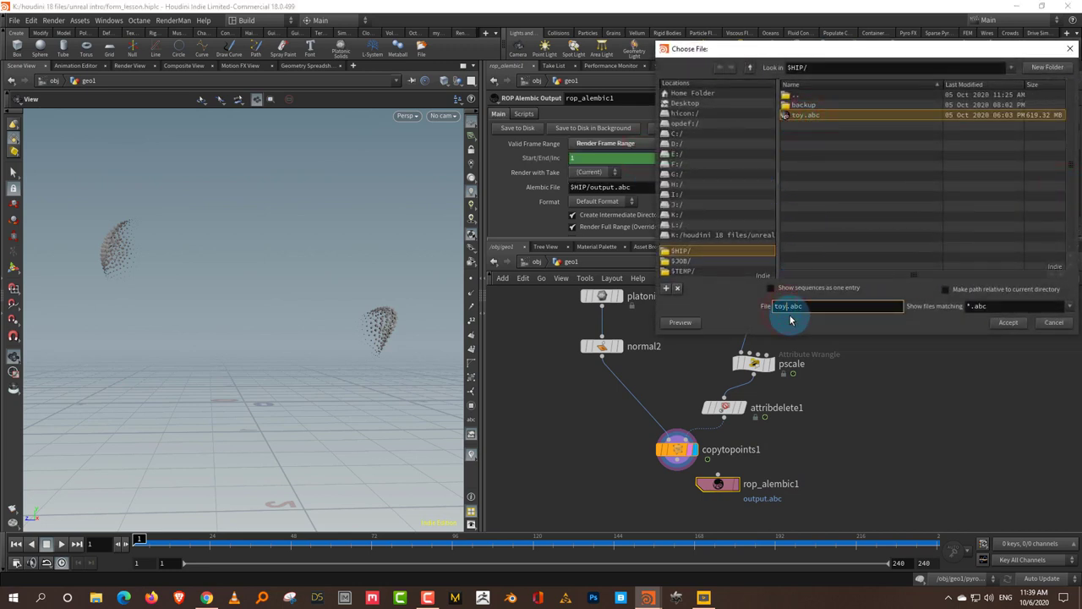
click(1006, 322)
drag(724, 461, 703, 497)
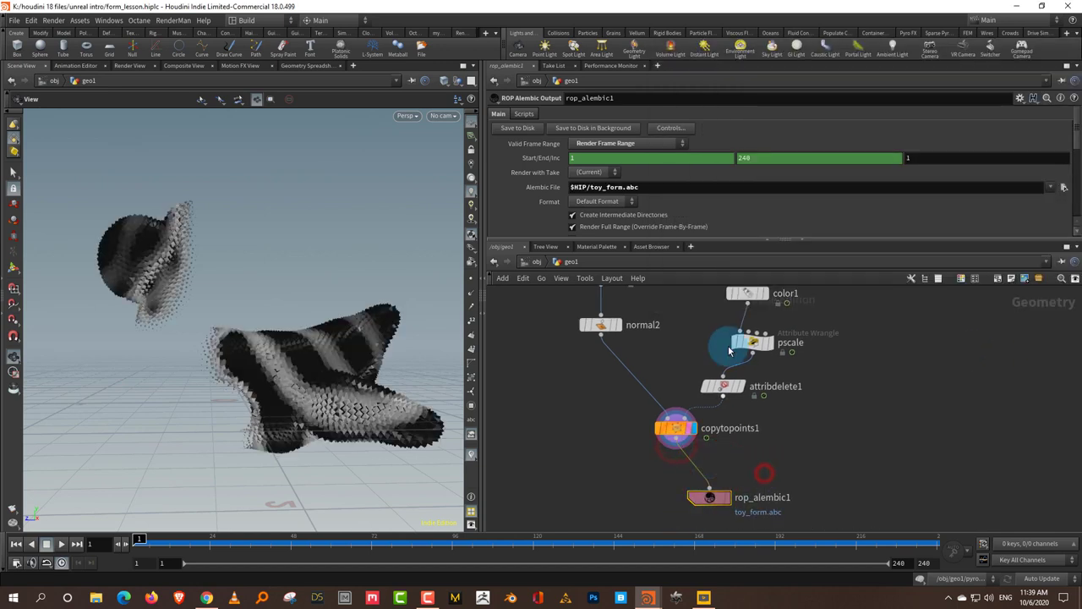
Add an Alembic node to the geo1 network and make it the displayed node
drag(715, 240, 719, 306)
drag(165, 541, 115, 546)
drag(633, 310, 639, 340)
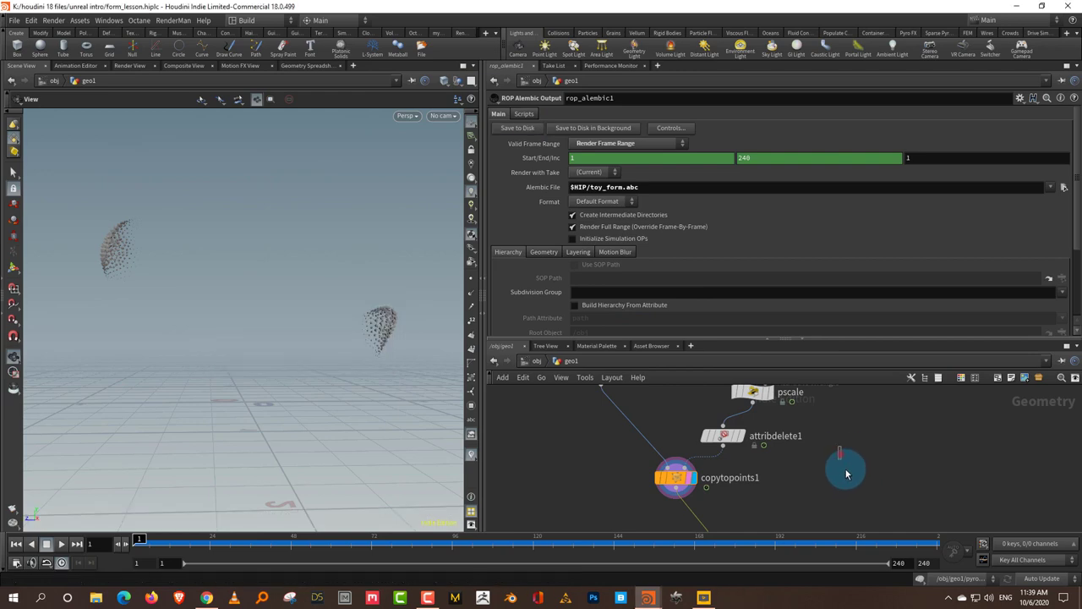
key(Tab)
text(ale)
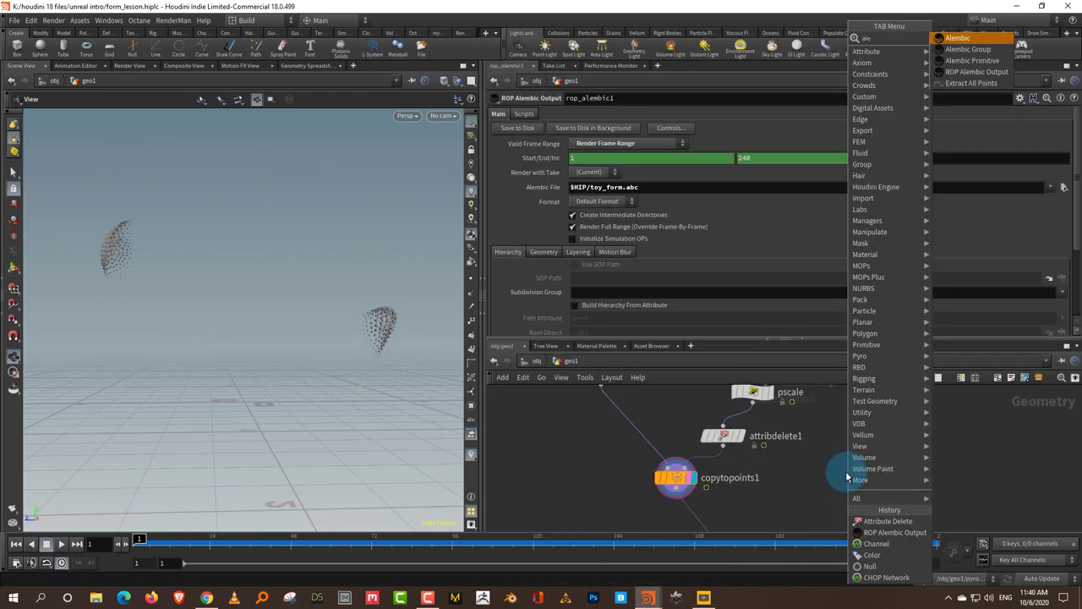
click(962, 39)
click(920, 440)
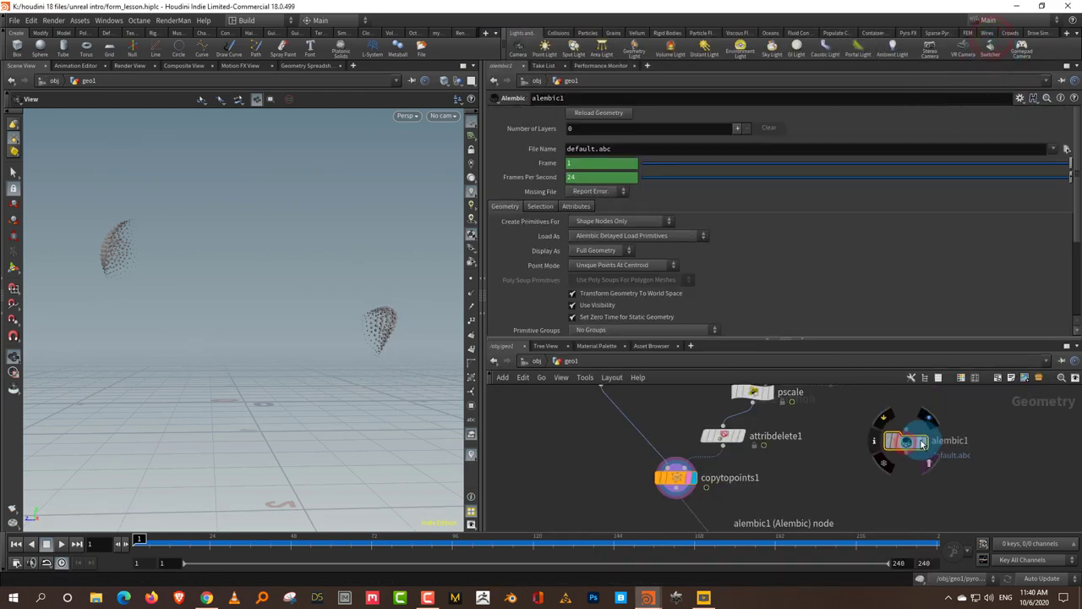
Load $HIP/toy_form.abc in alembic1 to check the exported animation over its early frames, and delete the node
click(1067, 148)
click(816, 125)
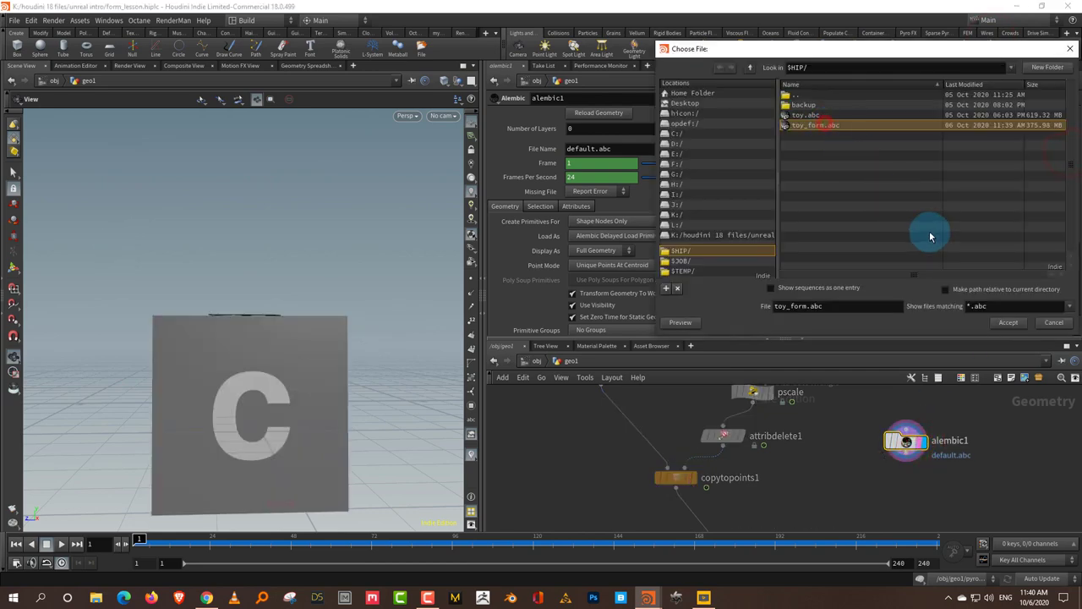
click(1020, 332)
drag(169, 542, 107, 545)
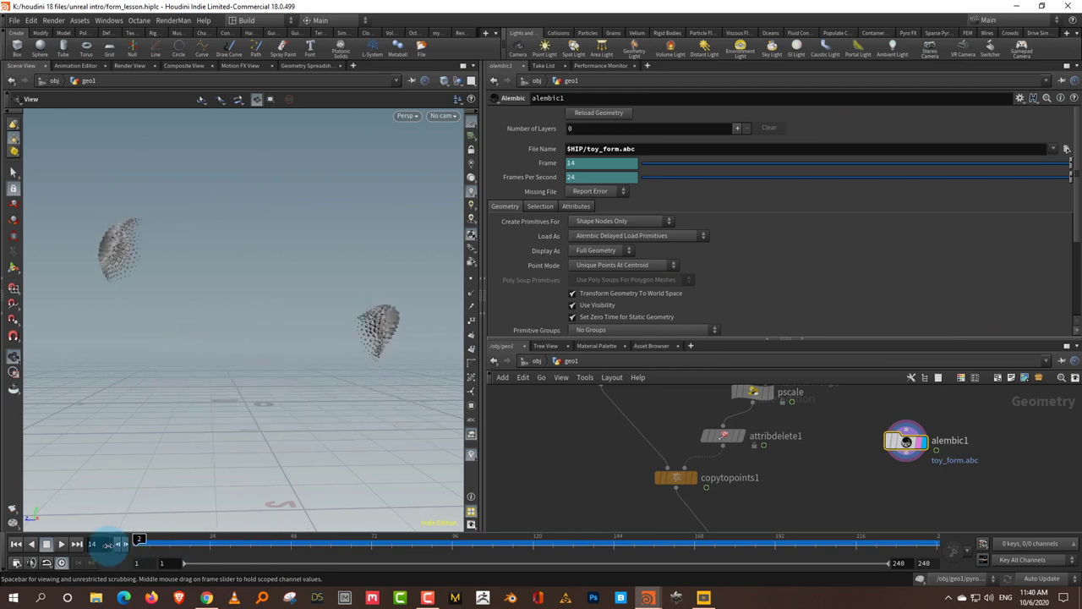
key(Delete)
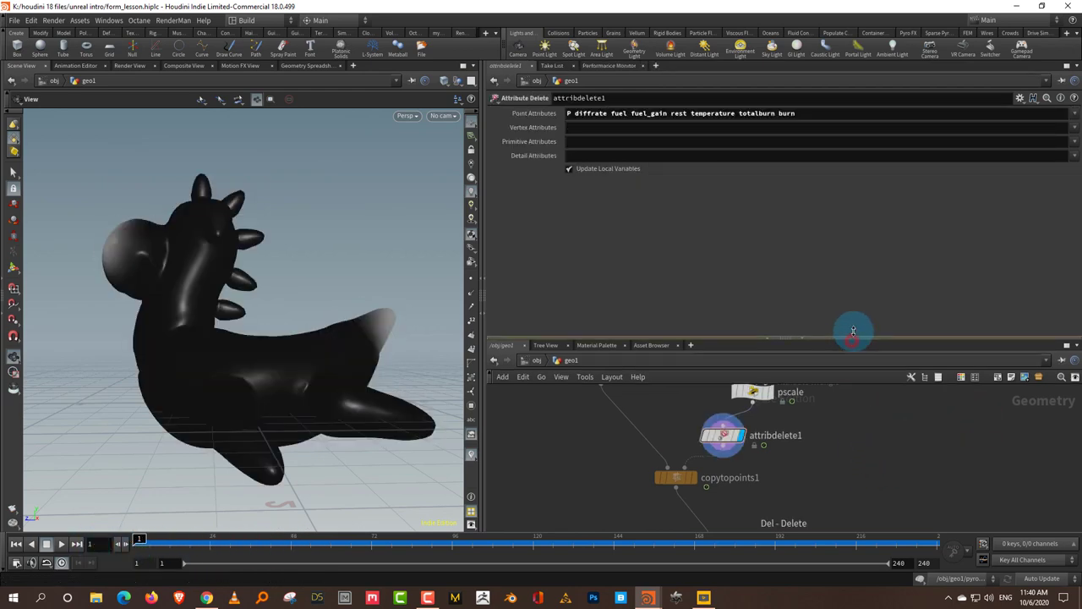
Make normal1, the last node of the base geometry chain, the displayed node
drag(853, 332, 853, 257)
scroll(919, 500, down, 6)
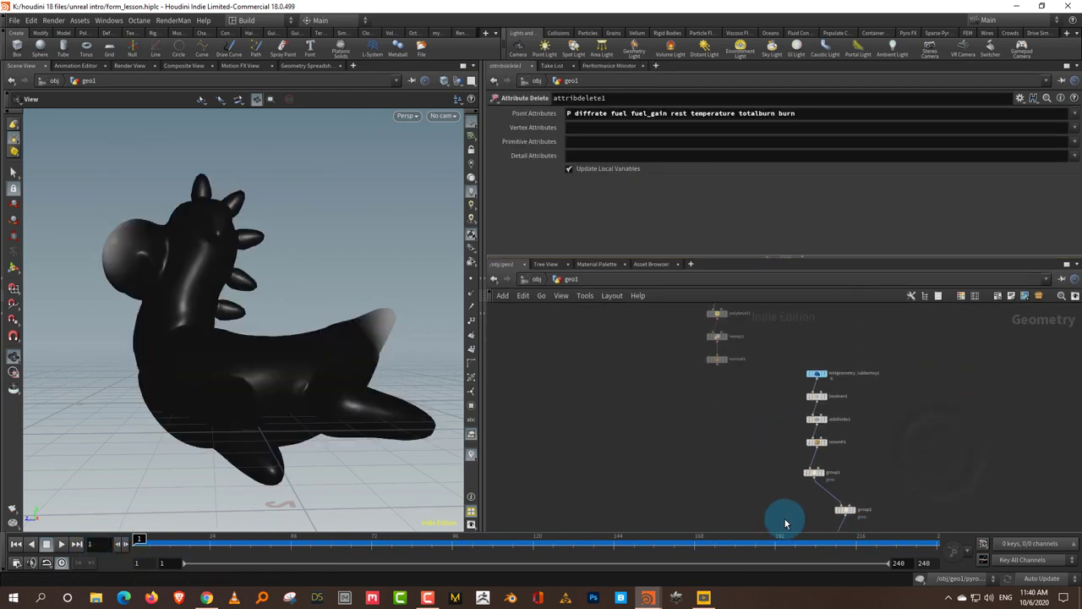
scroll(750, 428, up, 5)
click(737, 341)
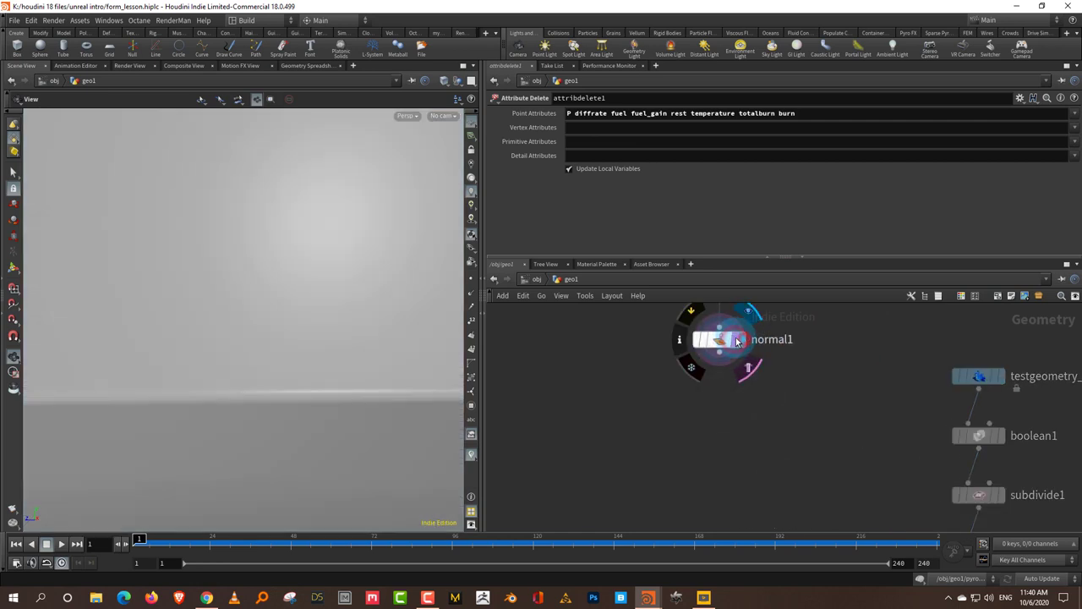
Save normal1's geometry as base1.obj in the K:/houdini 18 files/unreal intro folder
click(720, 341)
right_click(719, 343)
mouse_move(758, 443)
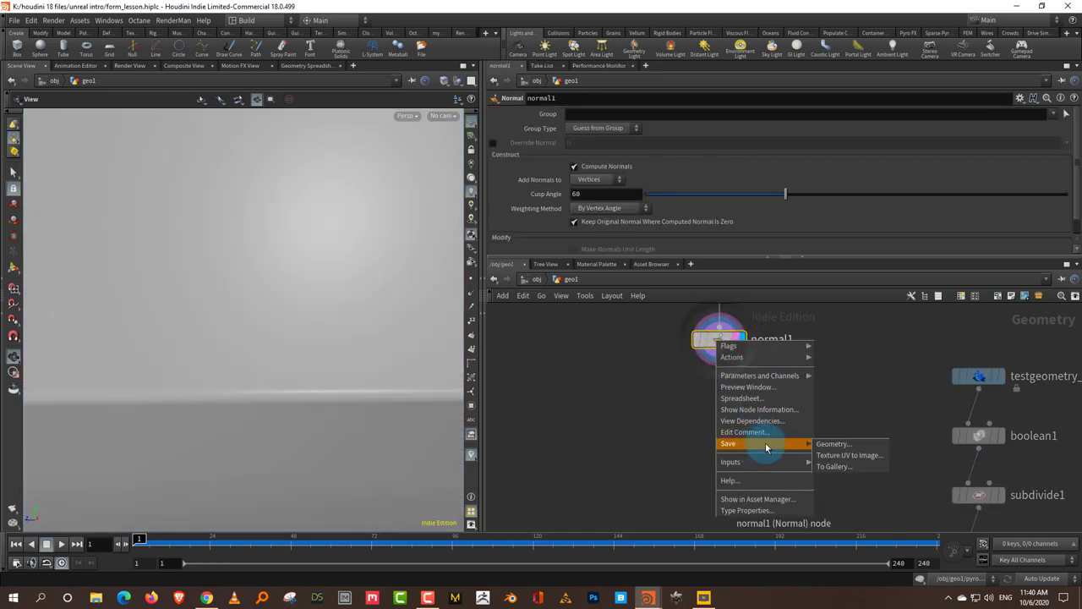
click(834, 446)
click(908, 457)
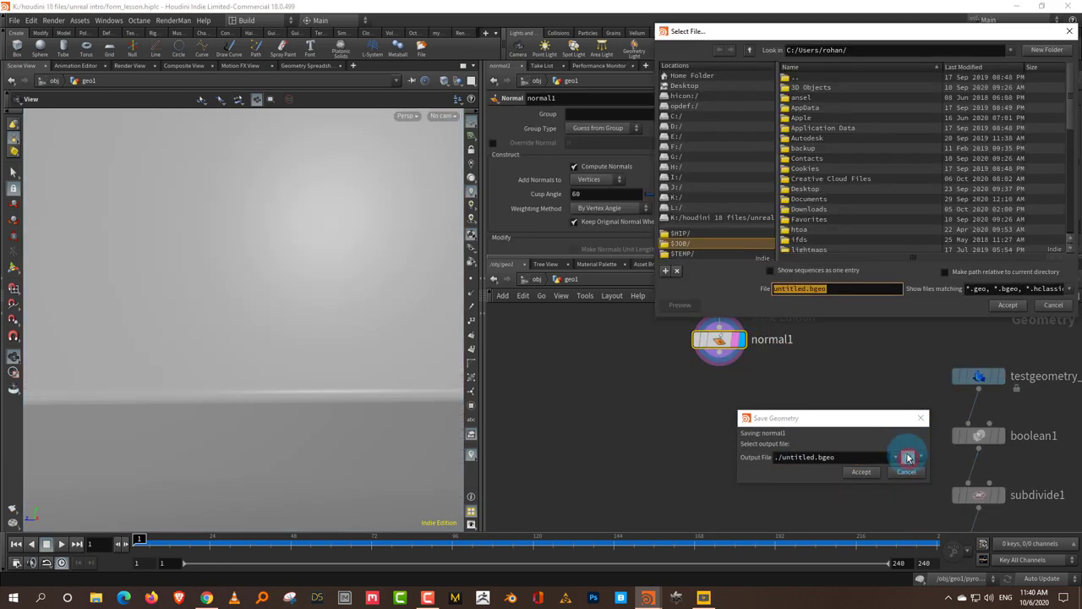
click(812, 99)
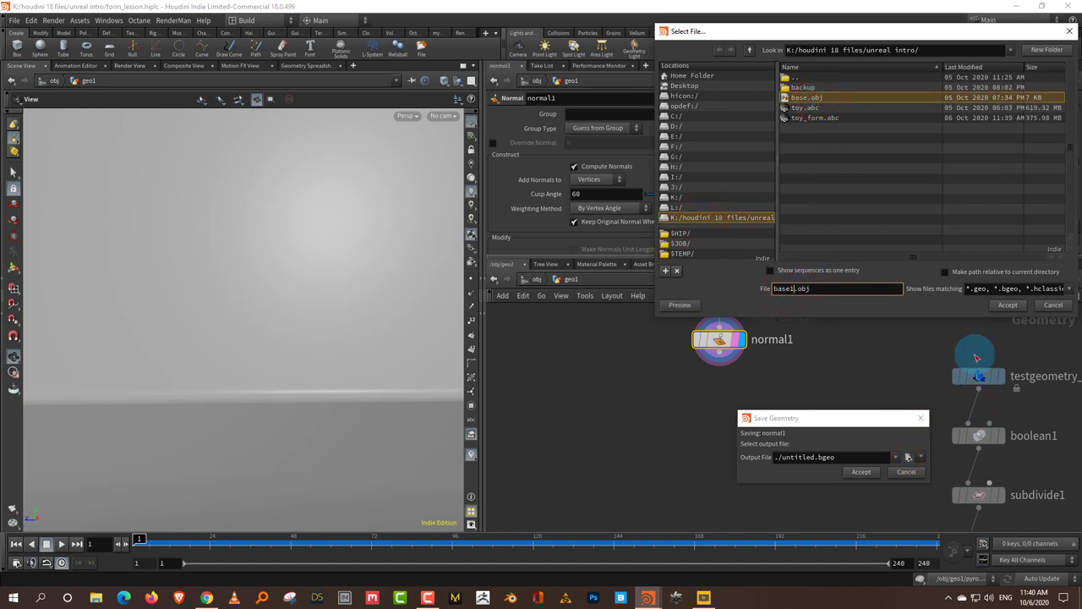
click(1009, 305)
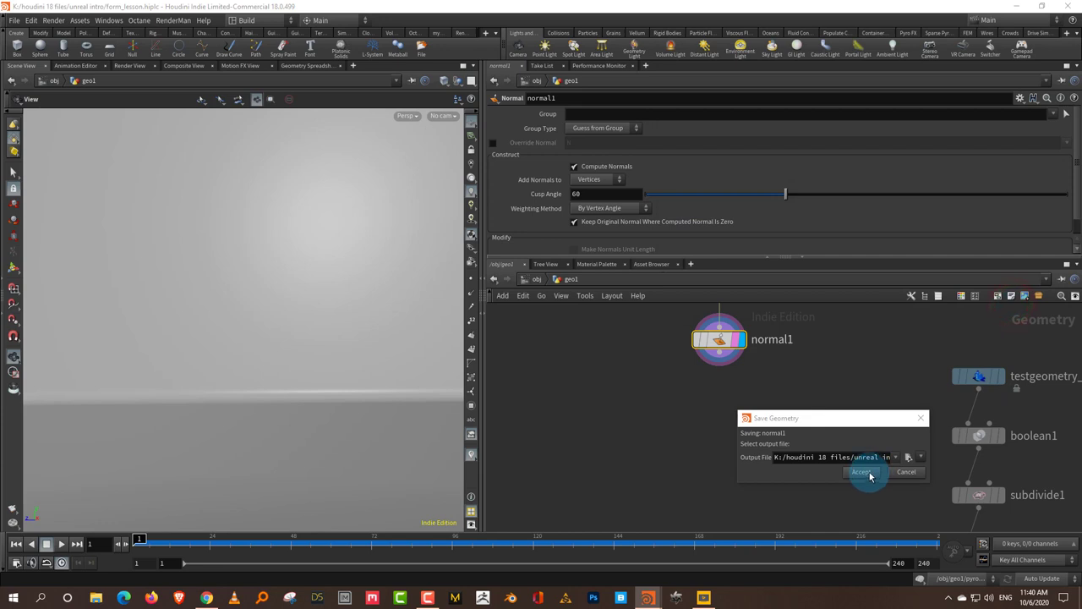
click(871, 473)
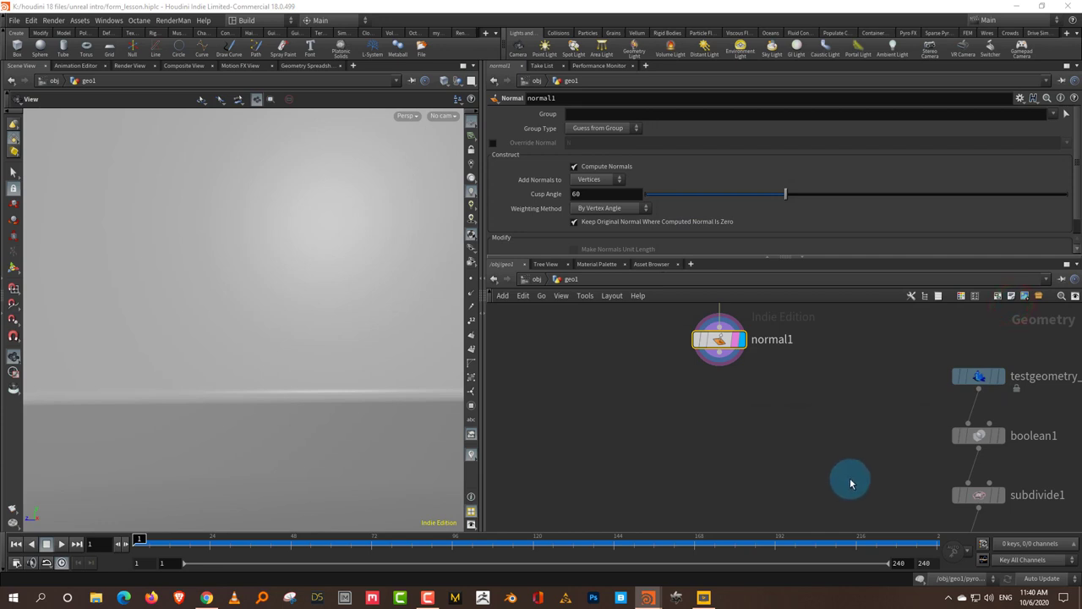
click(849, 478)
scroll(798, 394, down, 5)
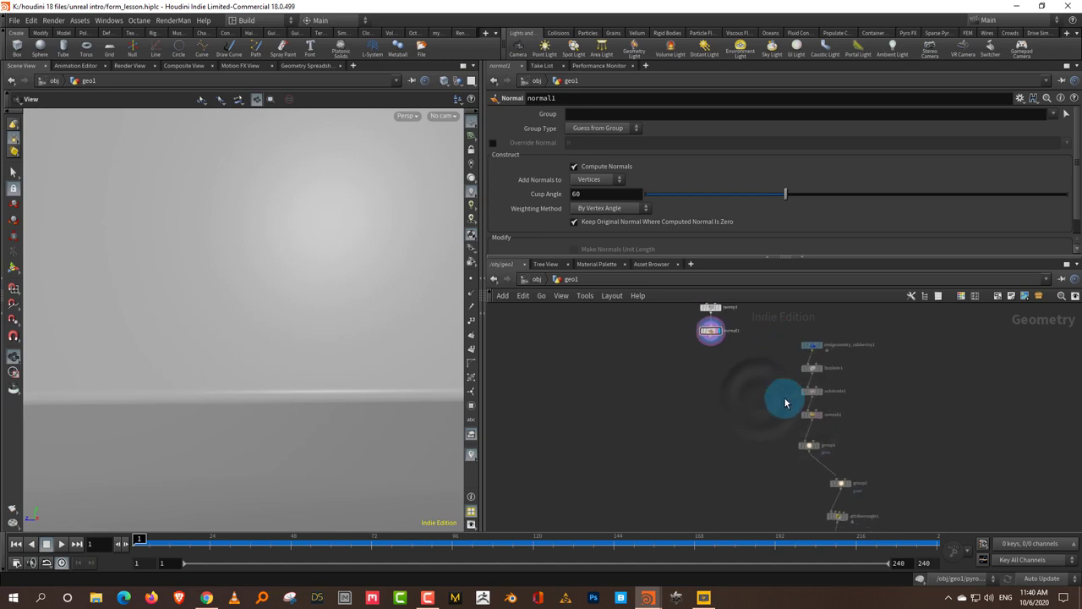
drag(888, 254, 888, 211)
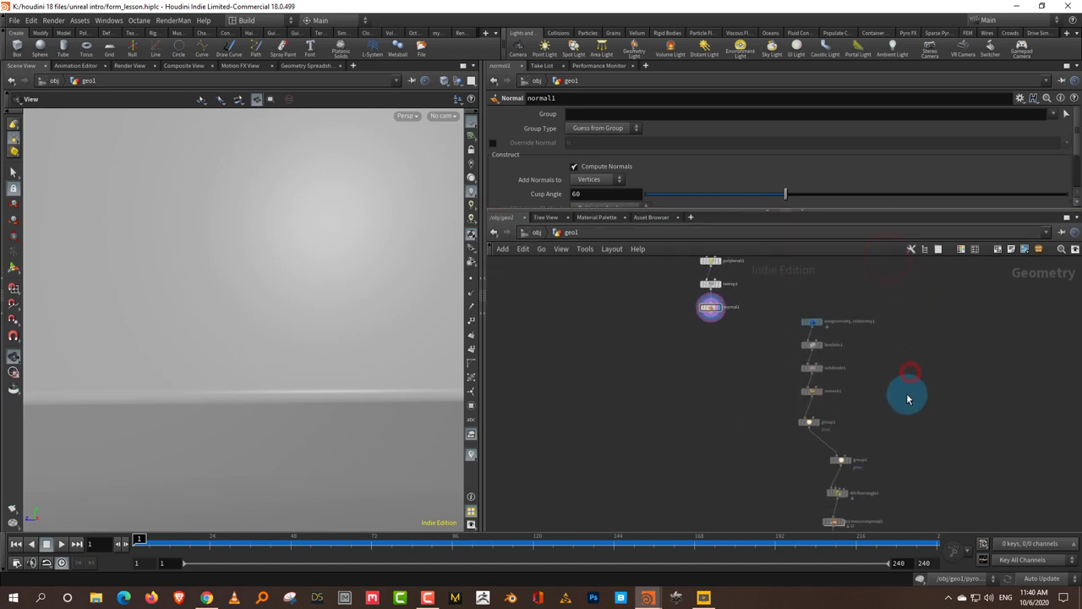